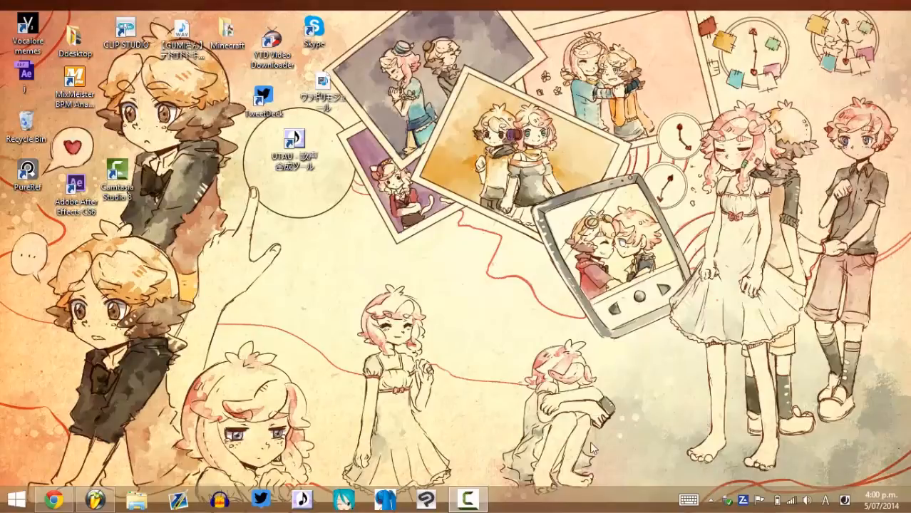
Switch to Chrome and examine the niconico page of the ウラギリモジュール On Vocal video
{"action": "left_click", "coordinate": [59, 502]}
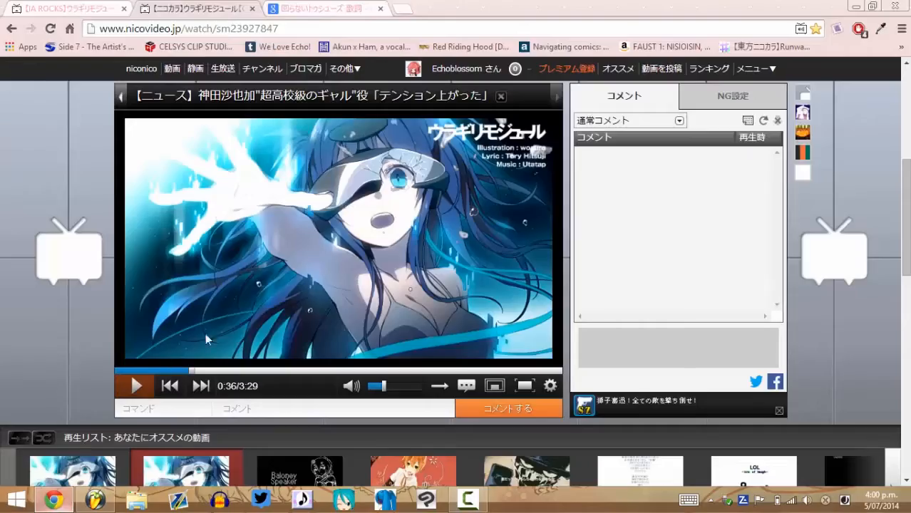
{"action": "left_click", "coordinate": [325, 8]}
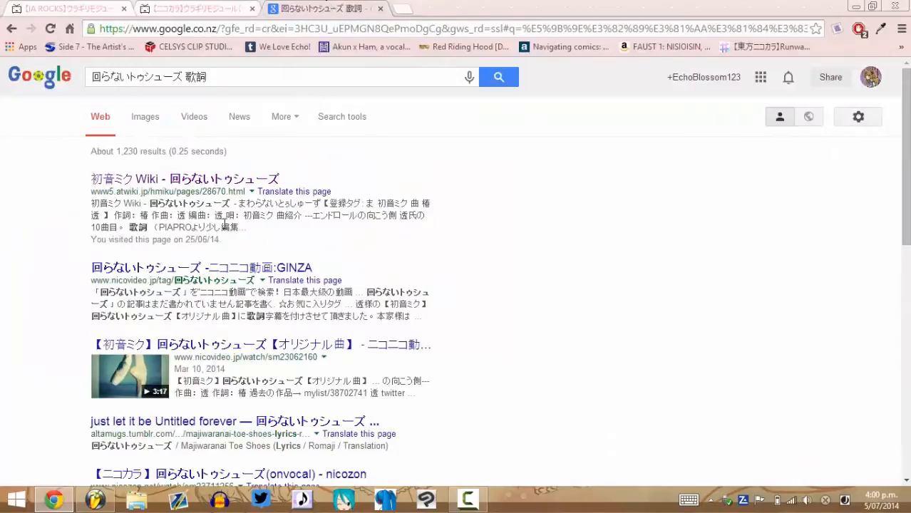
{"action": "left_click", "coordinate": [205, 8]}
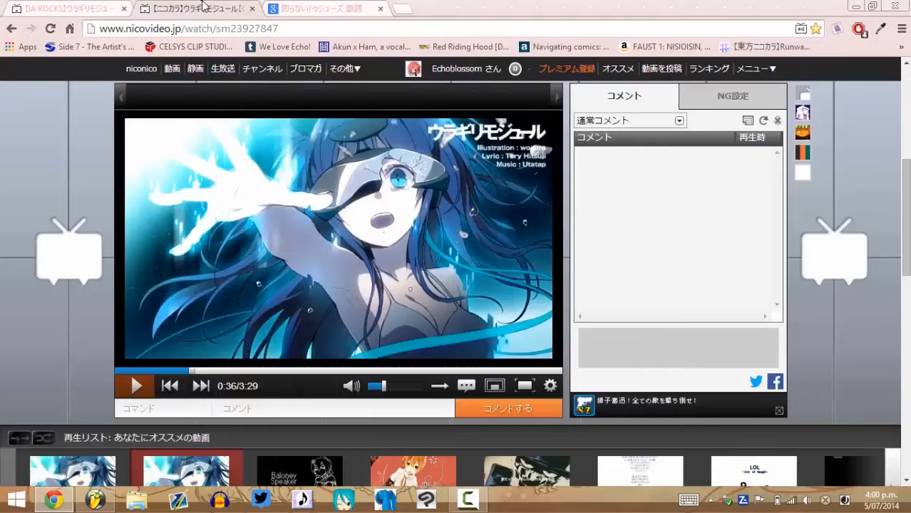
{"action": "scroll", "coordinate": [382, 227], "scroll_direction": "up", "scroll_amount": 5}
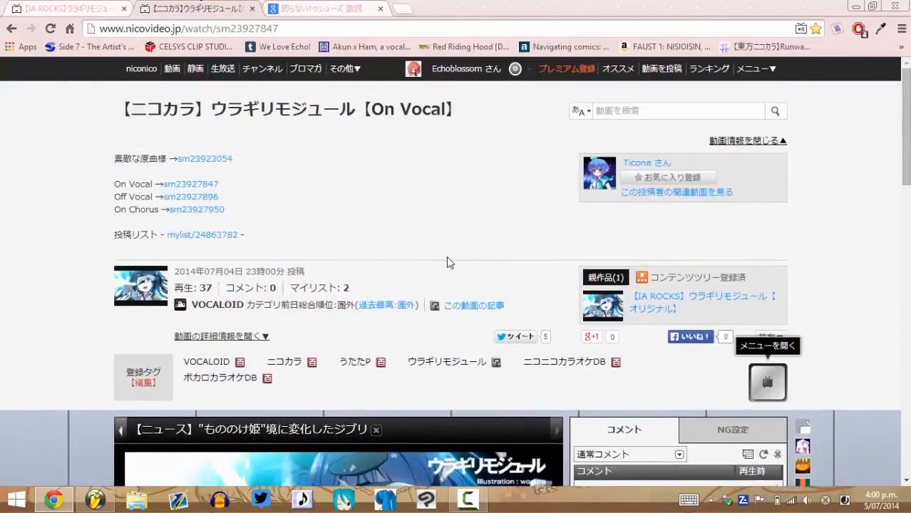
{"action": "scroll", "coordinate": [446, 256], "scroll_direction": "down", "scroll_amount": 3}
{"action": "scroll", "coordinate": [447, 261], "scroll_direction": "down", "scroll_amount": 4}
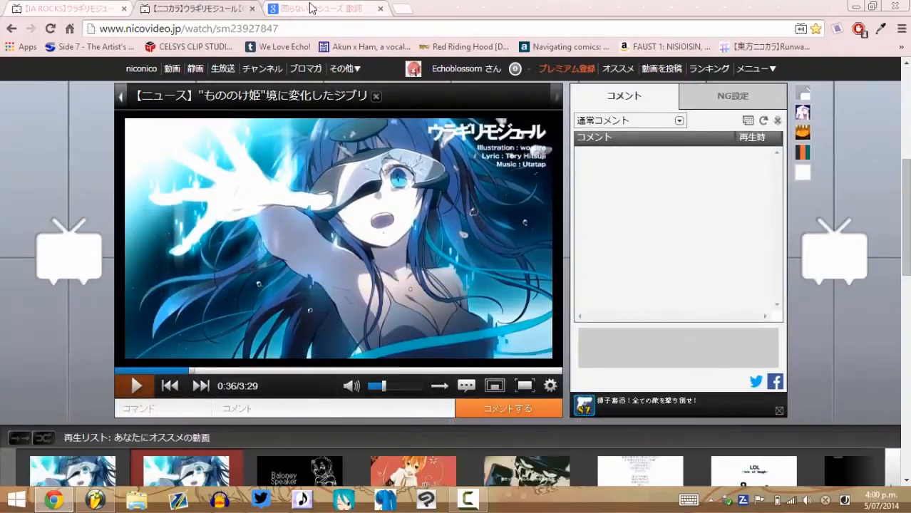
Close the Google results for 回らないトゥシューズ 歌詞 and show the desktop
{"action": "left_click", "coordinate": [314, 10]}
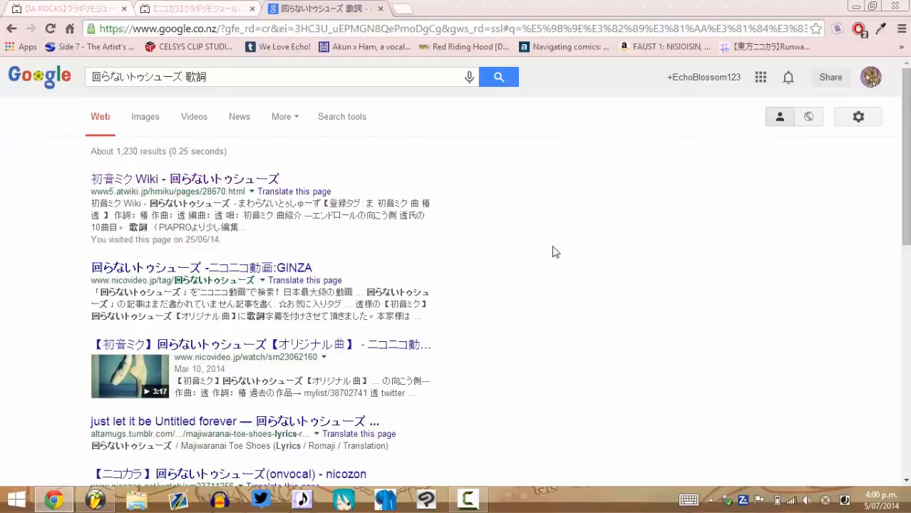
{"action": "left_click", "coordinate": [382, 9]}
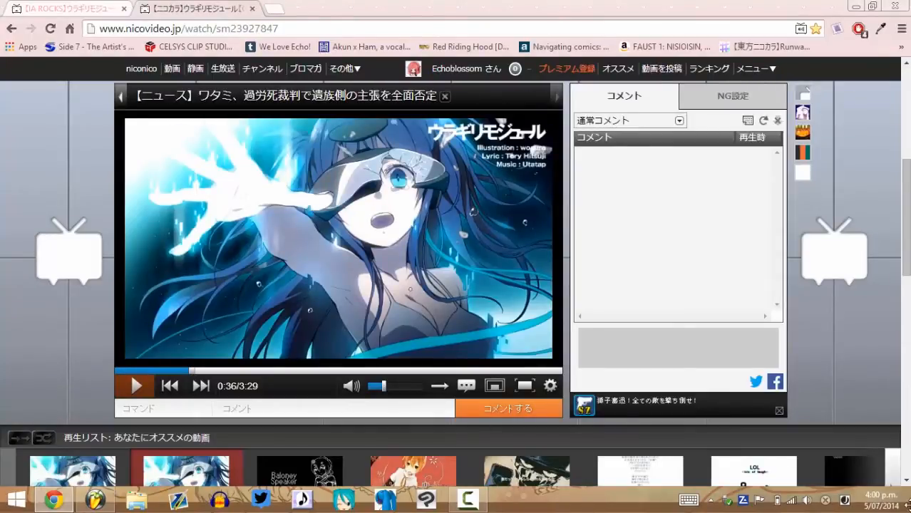
{"action": "left_click", "coordinate": [909, 506]}
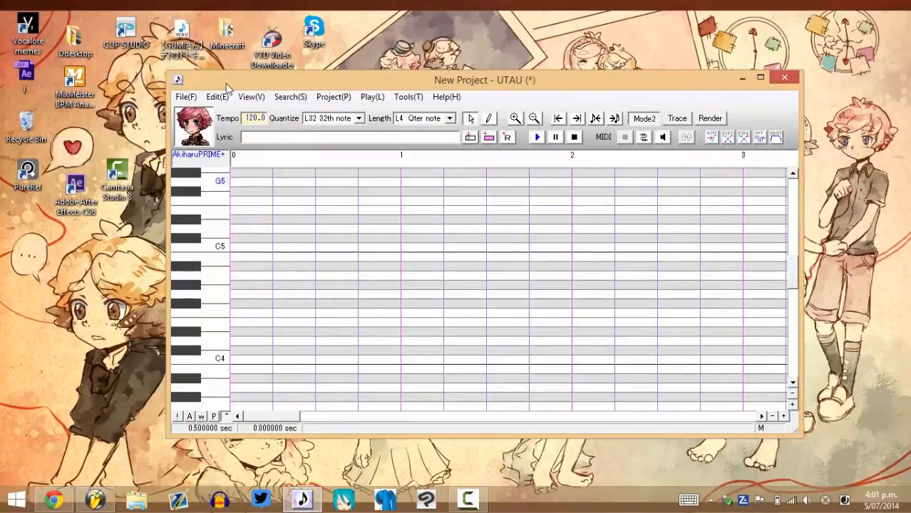
Try to open ウラギリモジュール.mid from the desktop as a UTAU project with all file types shown, and check its piano roll for notes
{"action": "left_click_drag", "start_coordinate": [219, 80], "coordinate": [192, 46]}
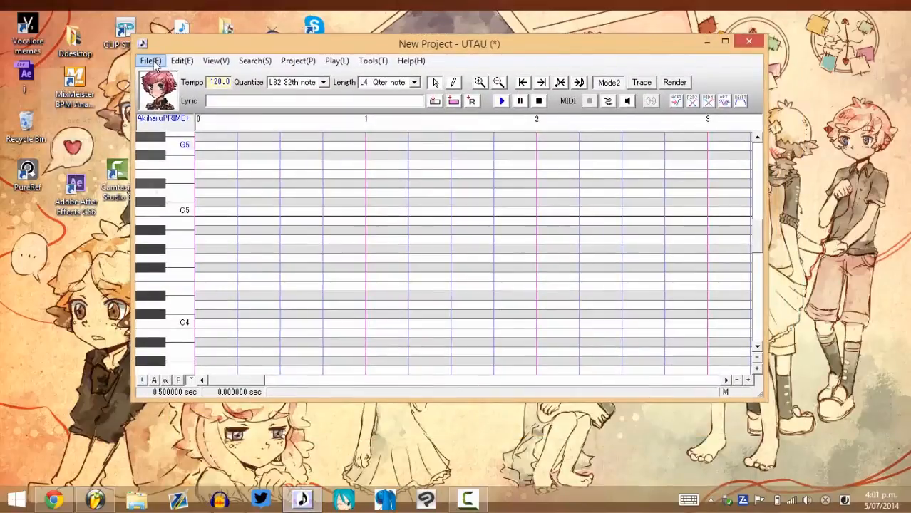
{"action": "left_click", "coordinate": [150, 61]}
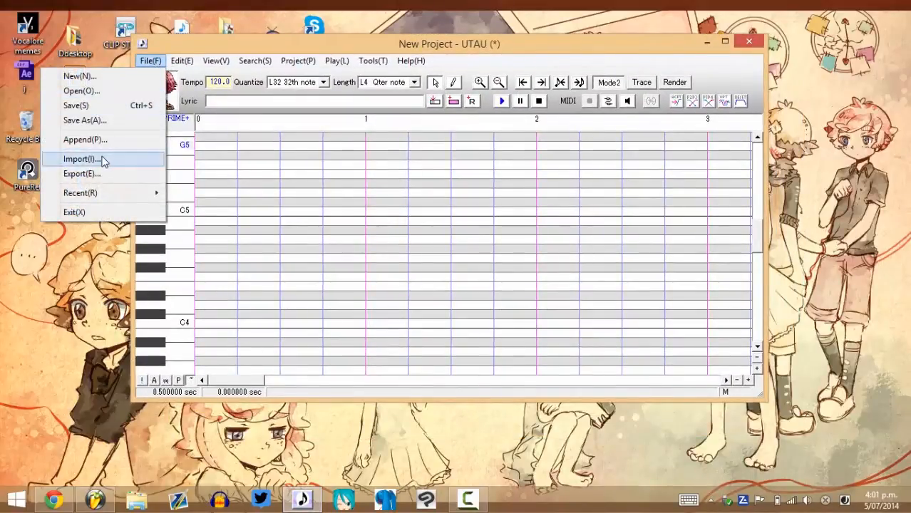
{"action": "left_click", "coordinate": [79, 91]}
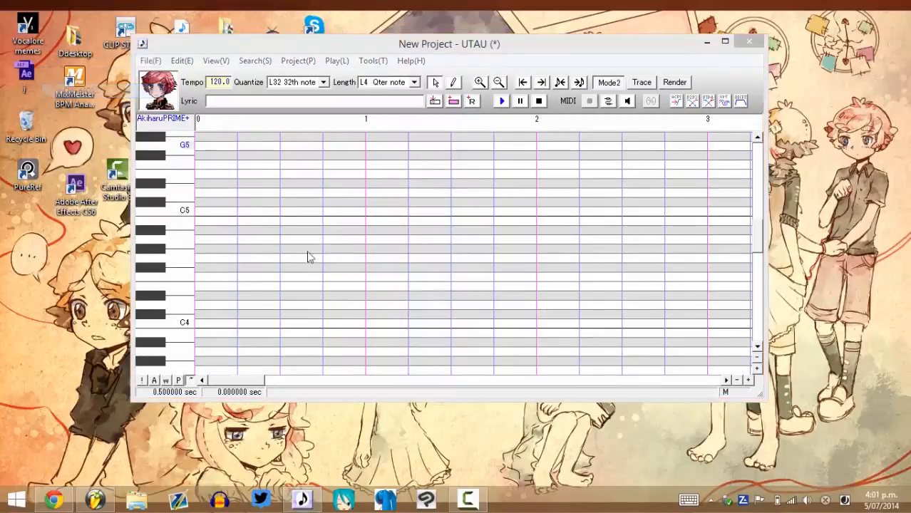
{"action": "scroll", "coordinate": [501, 196], "scroll_direction": "down", "scroll_amount": 1}
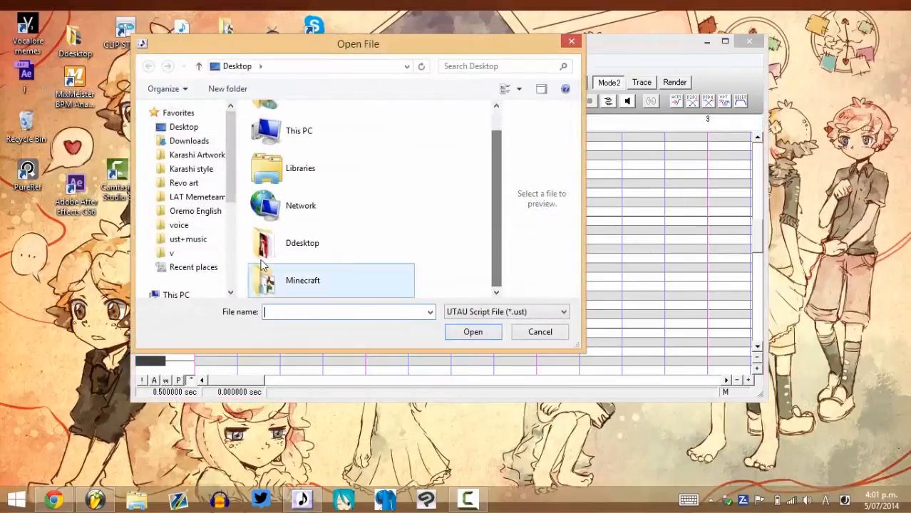
{"action": "left_click", "coordinate": [497, 312]}
{"action": "left_click", "coordinate": [479, 345]}
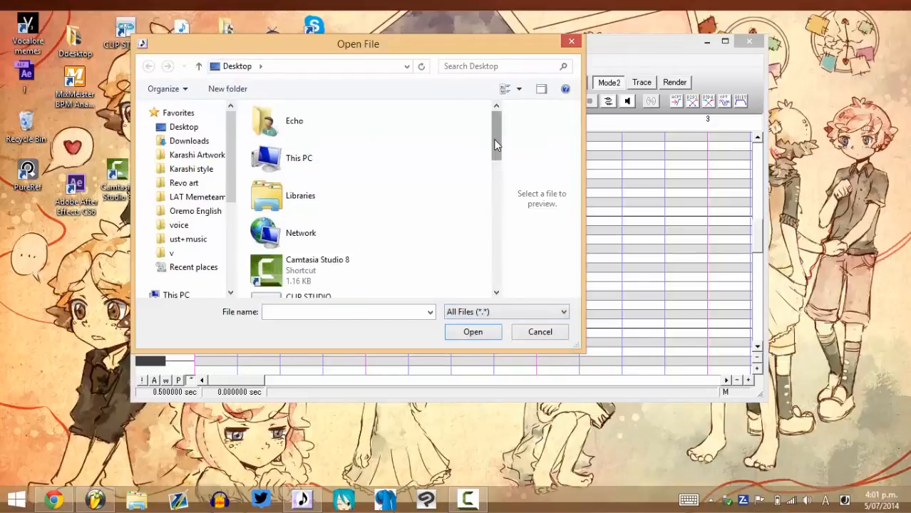
{"action": "left_click_drag", "start_coordinate": [495, 139], "coordinate": [491, 263]}
{"action": "double_click", "coordinate": [318, 289]}
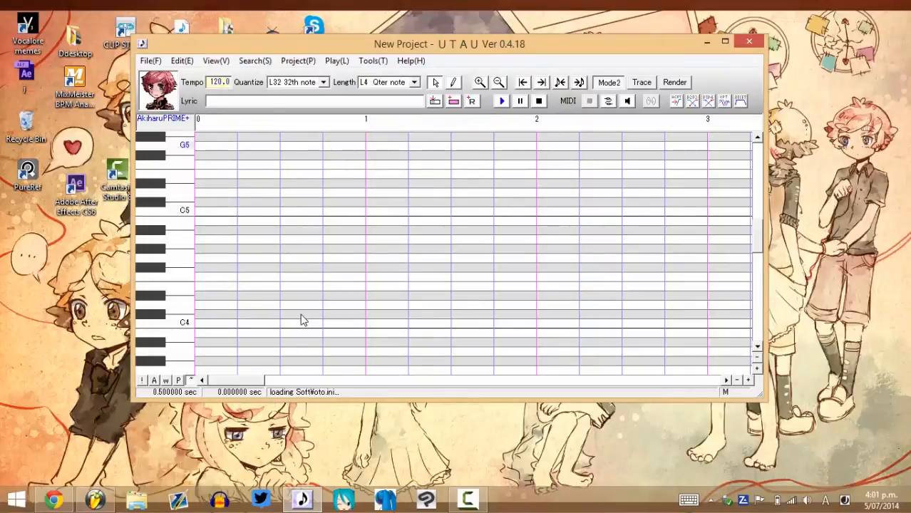
{"action": "left_click_drag", "start_coordinate": [263, 380], "coordinate": [254, 336]}
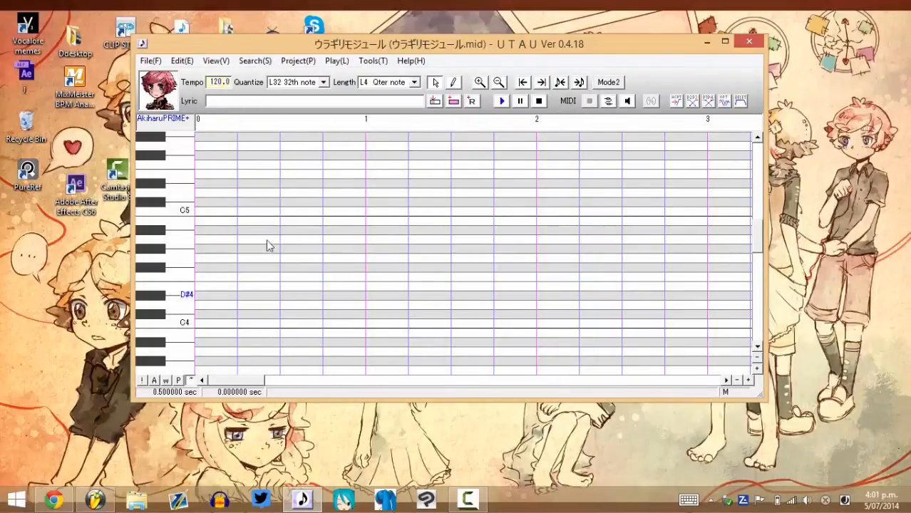
{"action": "scroll", "coordinate": [266, 244], "scroll_direction": "down", "scroll_amount": 1}
{"action": "scroll", "coordinate": [309, 356], "scroll_direction": "down", "scroll_amount": 1}
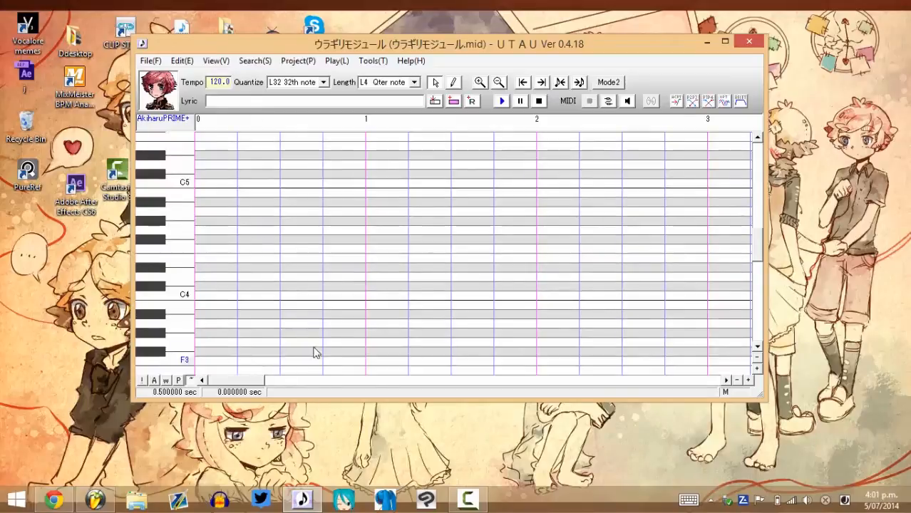
{"action": "left_click", "coordinate": [152, 121]}
{"action": "left_click", "coordinate": [608, 108]}
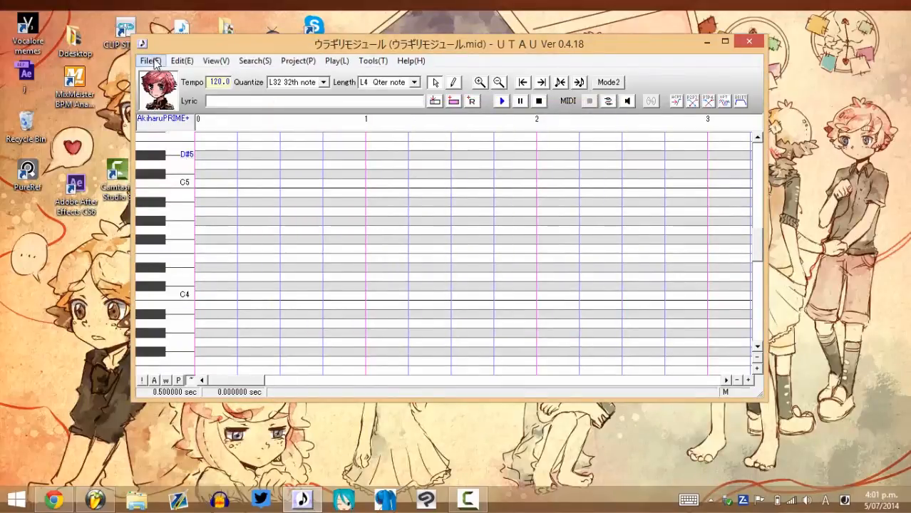
Import ウラギリモジュール.mid from the desktop as an SMF format file and select track 3, 3xOsc (MIDI)
{"action": "left_click", "coordinate": [150, 61]}
{"action": "left_click", "coordinate": [94, 162]}
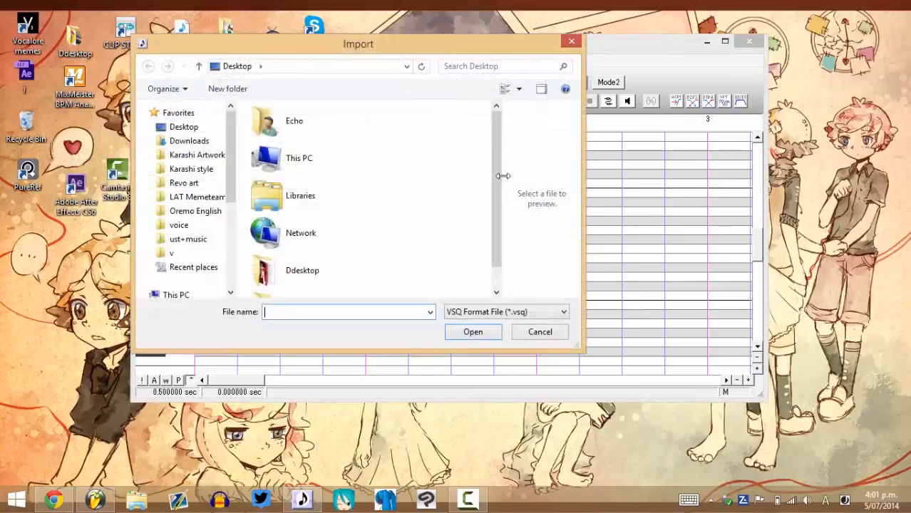
{"action": "scroll", "coordinate": [484, 260], "scroll_direction": "down", "scroll_amount": 1}
{"action": "left_click", "coordinate": [506, 311]}
{"action": "left_click", "coordinate": [499, 324]}
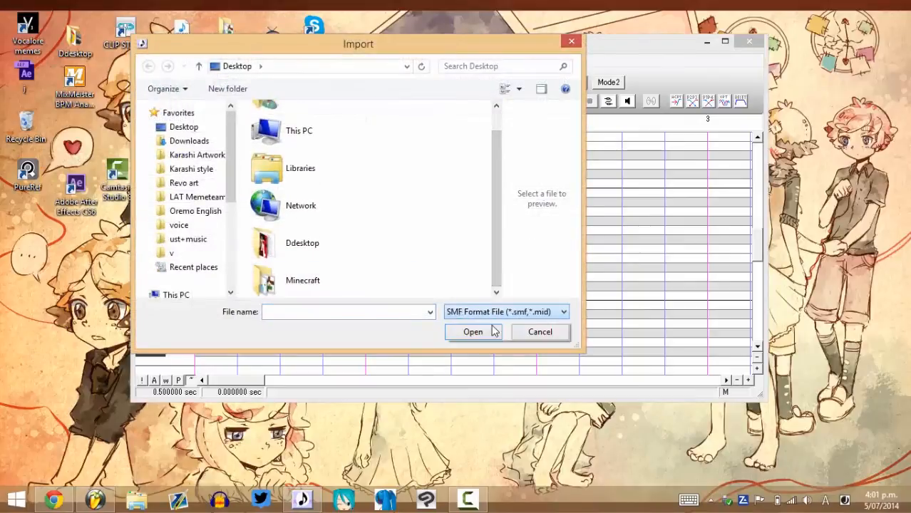
{"action": "left_click_drag", "start_coordinate": [499, 209], "coordinate": [499, 253]}
{"action": "double_click", "coordinate": [311, 294]}
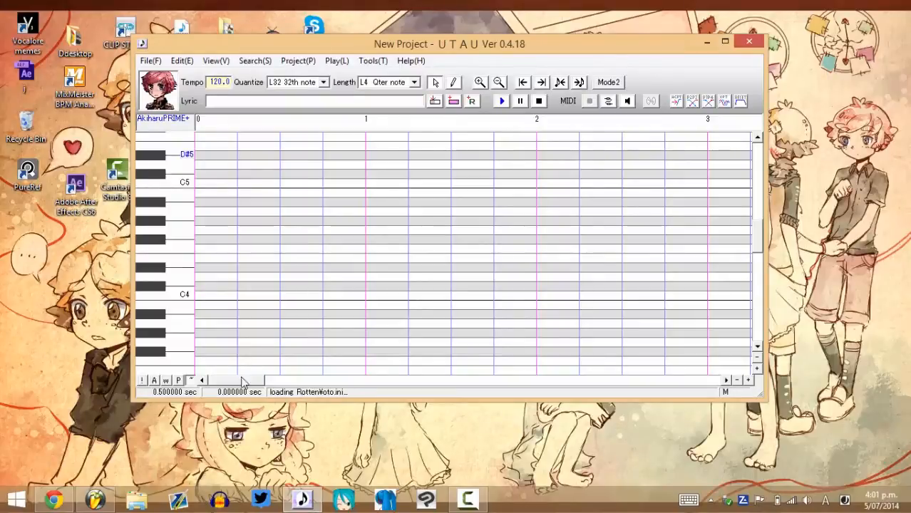
{"action": "left_click", "coordinate": [393, 205]}
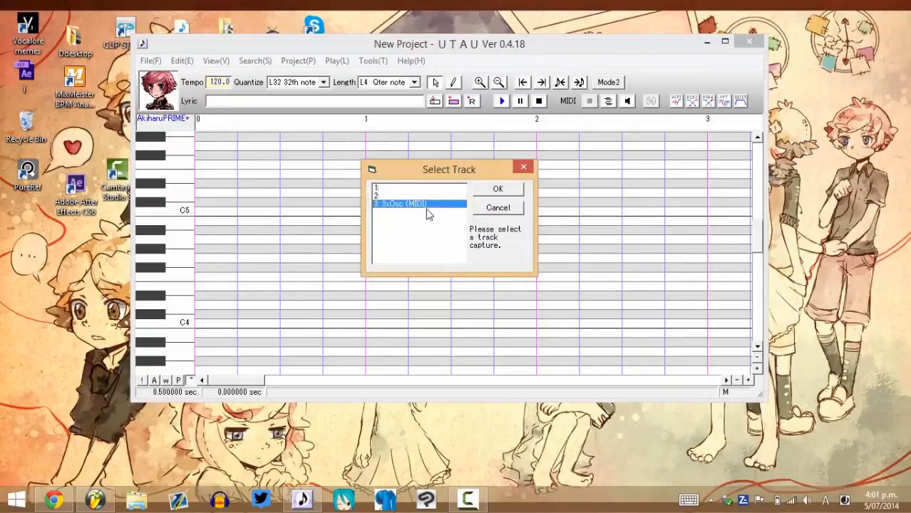
Switch to FL Studio and rename the 3xOsc (MIDI) channel to utu
{"action": "left_click", "coordinate": [96, 498]}
{"action": "left_click", "coordinate": [788, 110]}
{"action": "right_click", "coordinate": [788, 110]}
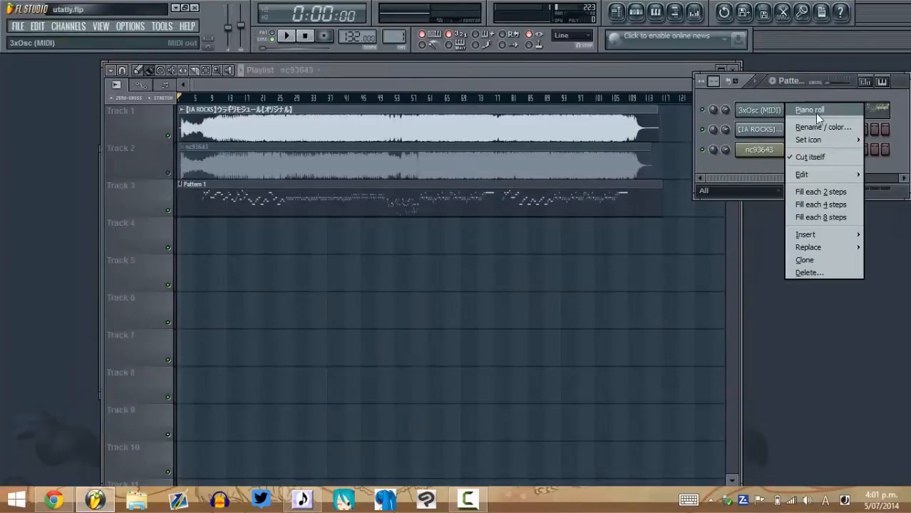
{"action": "left_click", "coordinate": [818, 128]}
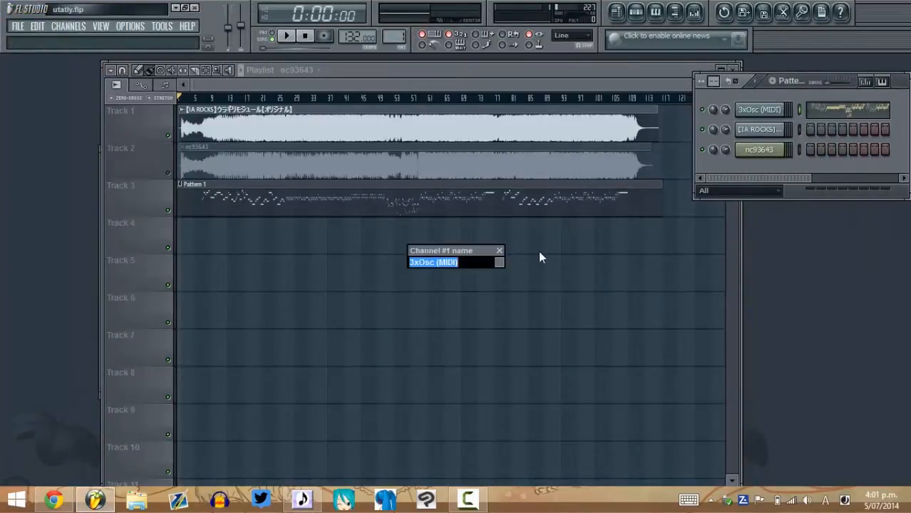
{"action": "type", "text": "utu"}
{"action": "key", "text": "Return"}
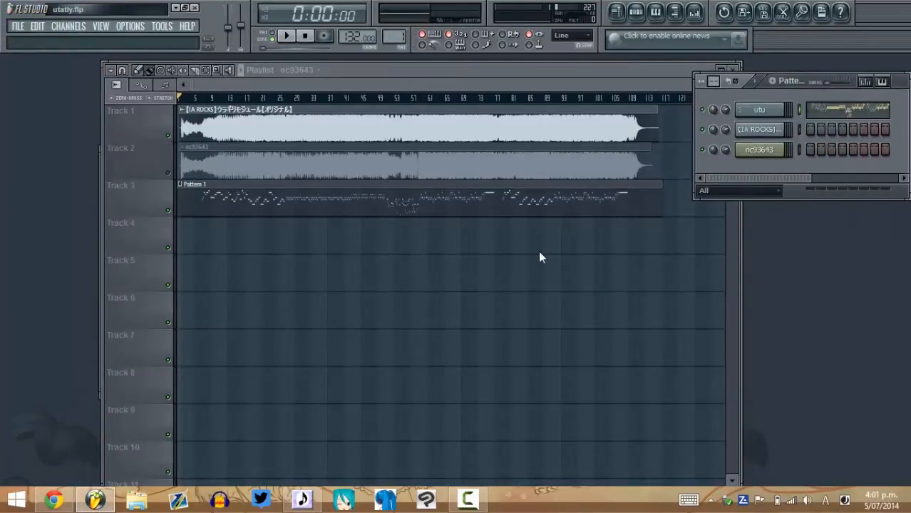
Switch back to UTAU and complete the import of the selected 3xOsc (MIDI) track
{"action": "left_click", "coordinate": [302, 500]}
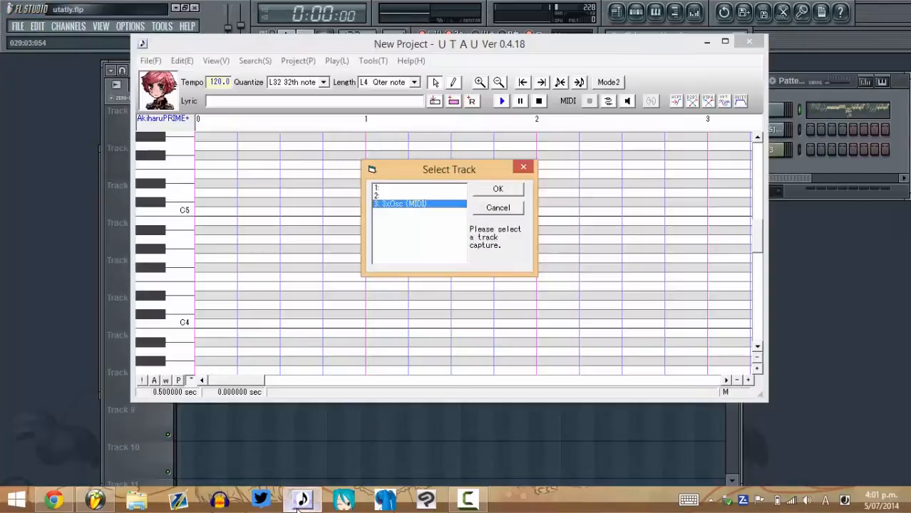
{"action": "left_click", "coordinate": [497, 190]}
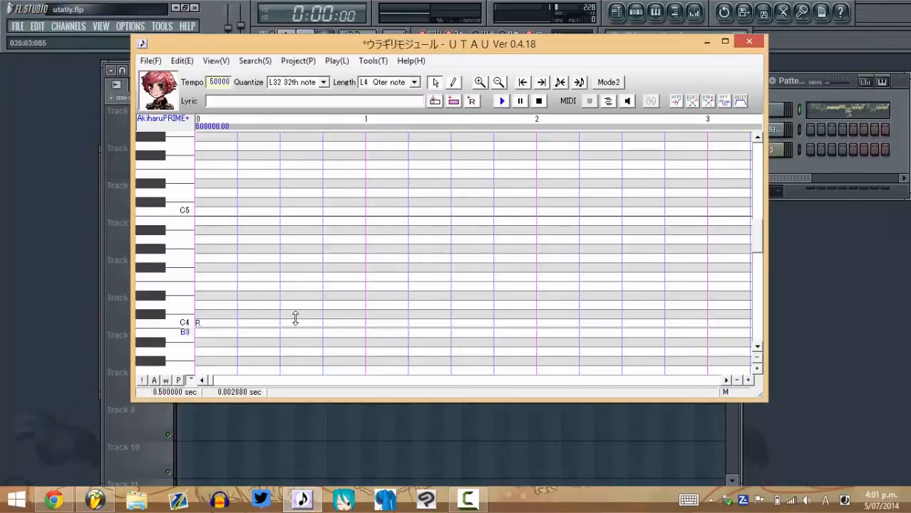
{"action": "left_click_drag", "start_coordinate": [236, 385], "coordinate": [286, 381]}
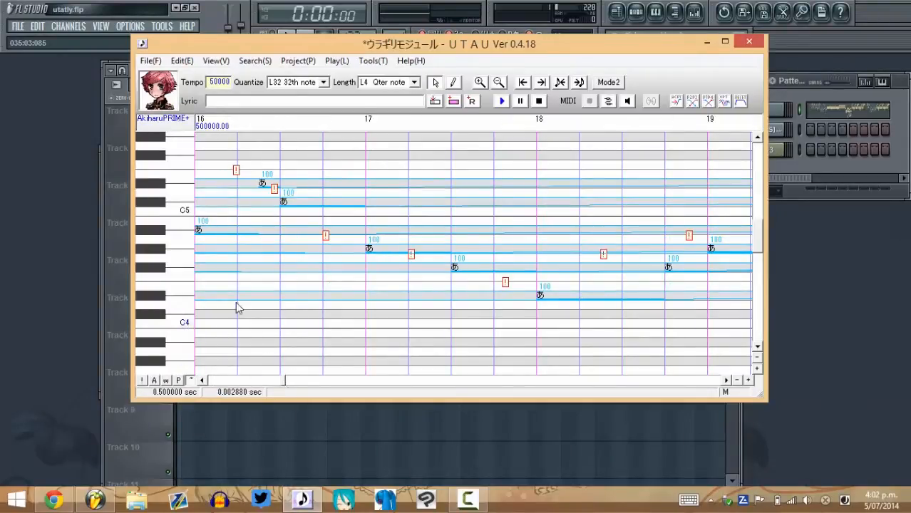
Try to play back the imported notes in measures 16 and 17, and a group of notes in measure 38
{"action": "left_click_drag", "start_coordinate": [238, 307], "coordinate": [529, 293]}
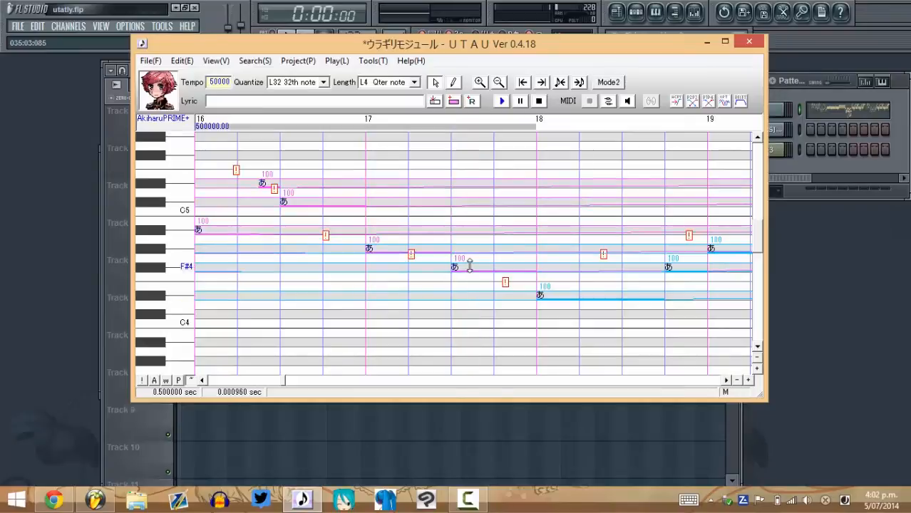
{"action": "key", "text": "space"}
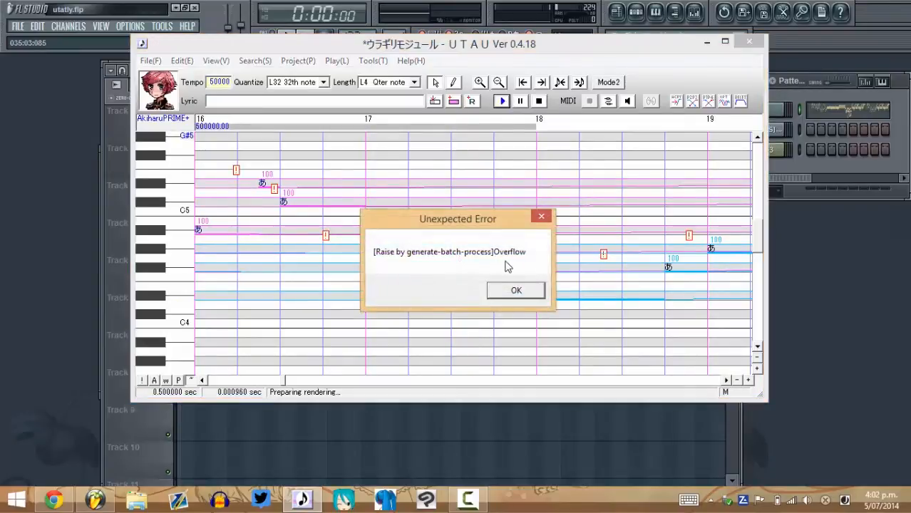
{"action": "left_click", "coordinate": [515, 290]}
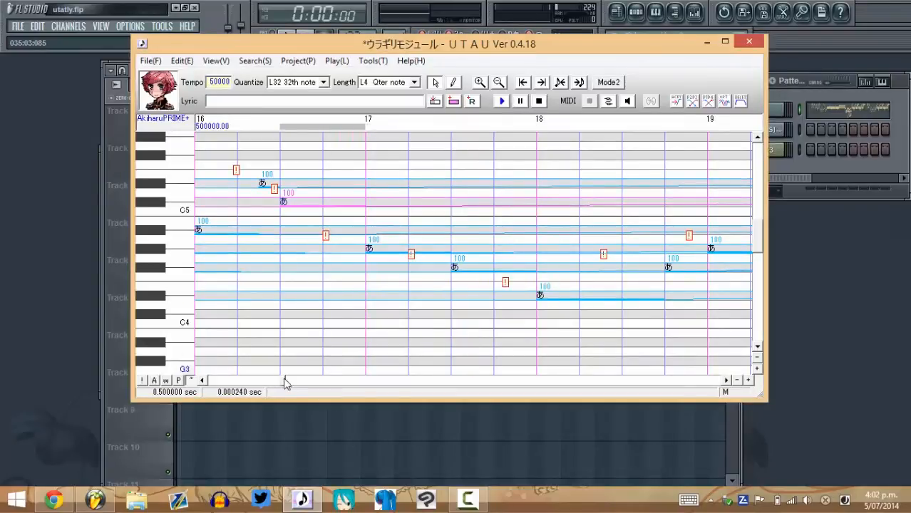
{"action": "left_click_drag", "start_coordinate": [283, 383], "coordinate": [380, 381]}
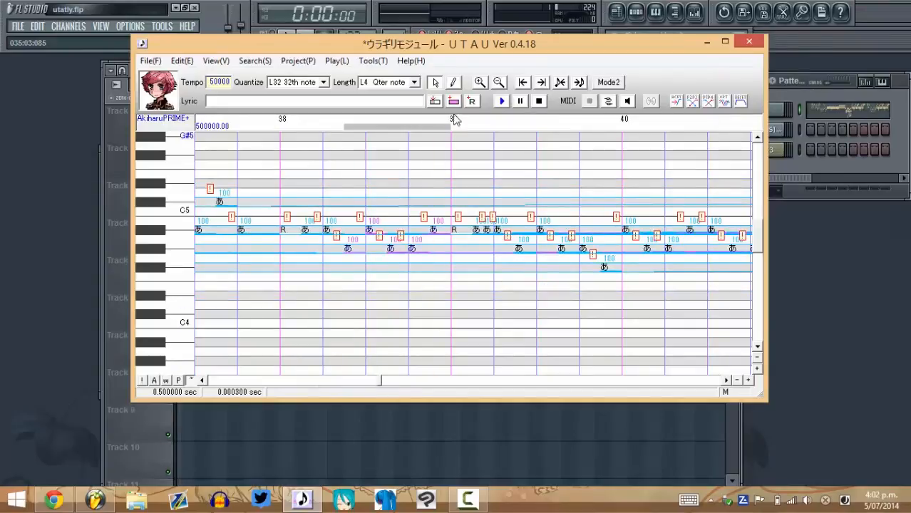
{"action": "key", "text": "space"}
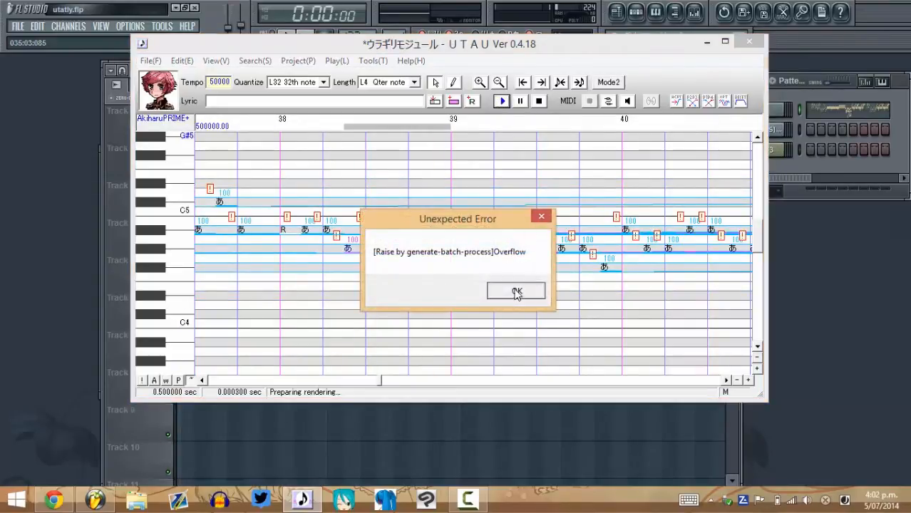
{"action": "left_click", "coordinate": [515, 290]}
{"action": "left_click_drag", "start_coordinate": [378, 385], "coordinate": [207, 385]}
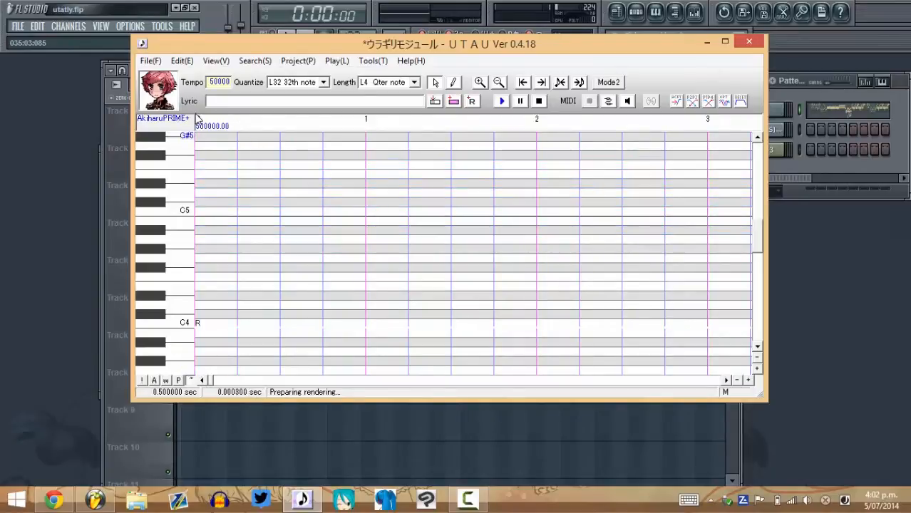
{"action": "right_click", "coordinate": [215, 124]}
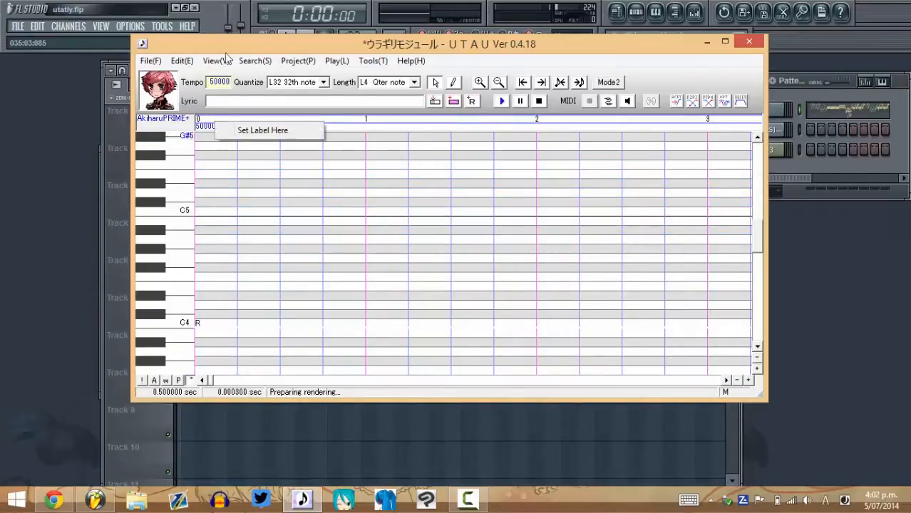
{"action": "left_click", "coordinate": [228, 48]}
{"action": "right_click", "coordinate": [221, 123]}
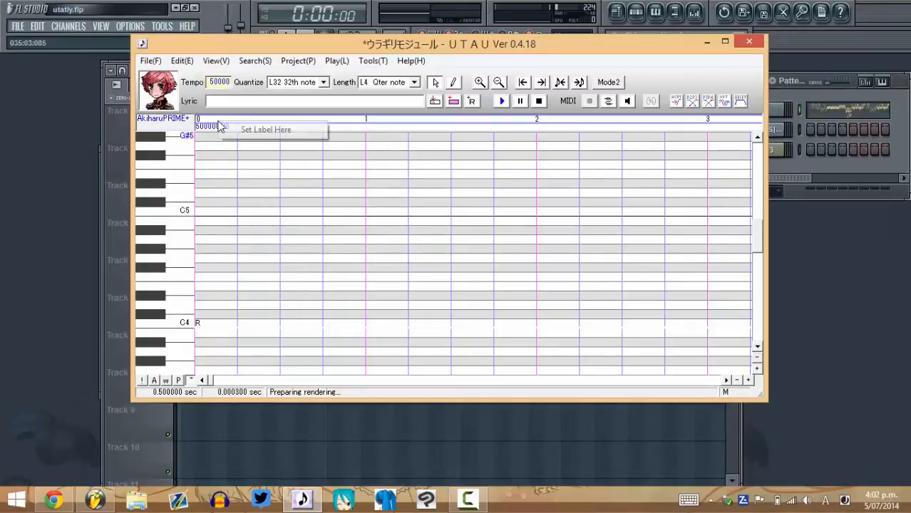
{"action": "right_click", "coordinate": [212, 127]}
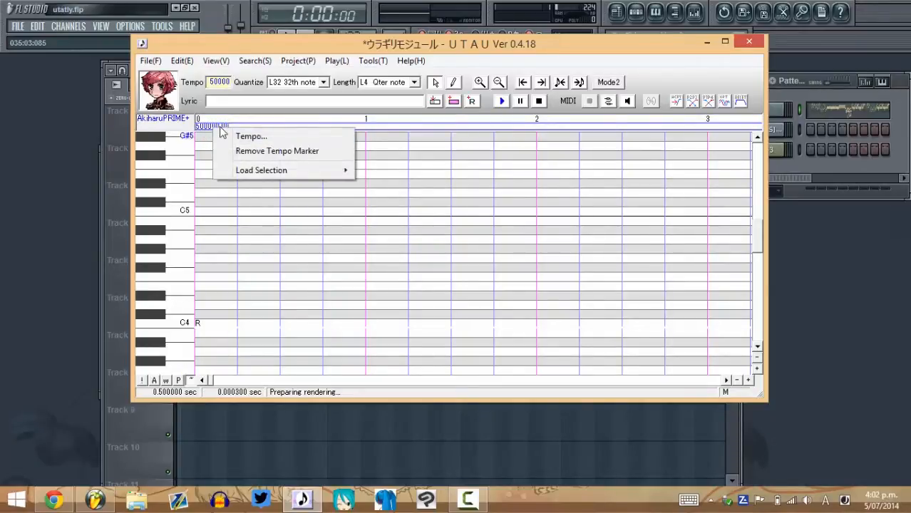
{"action": "left_click", "coordinate": [246, 159]}
Check the song's tempo in FL Studio and set the UTAU project's global tempo to 132
{"action": "left_click", "coordinate": [219, 84]}
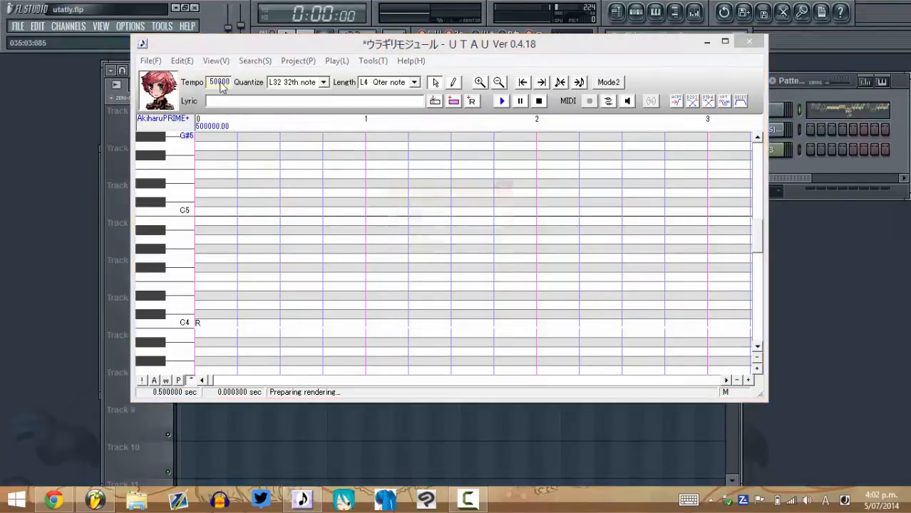
{"action": "left_click", "coordinate": [856, 53]}
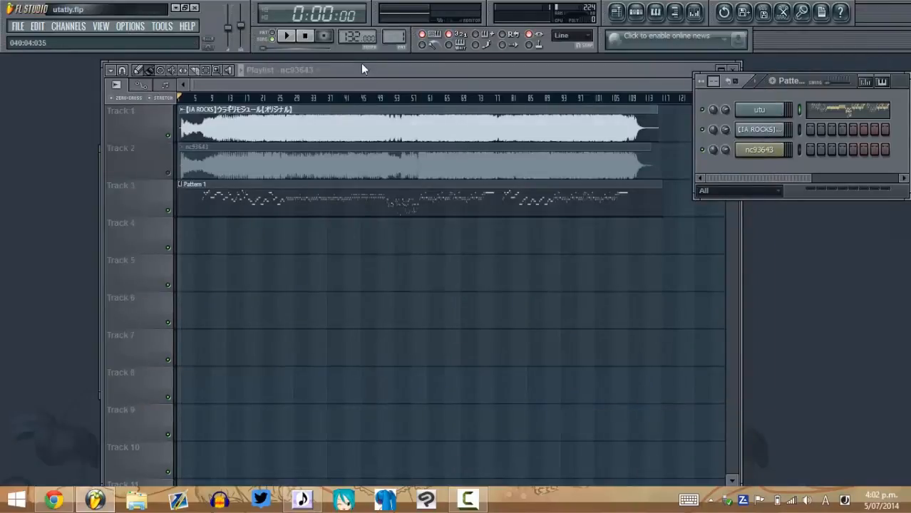
{"action": "left_click", "coordinate": [303, 501]}
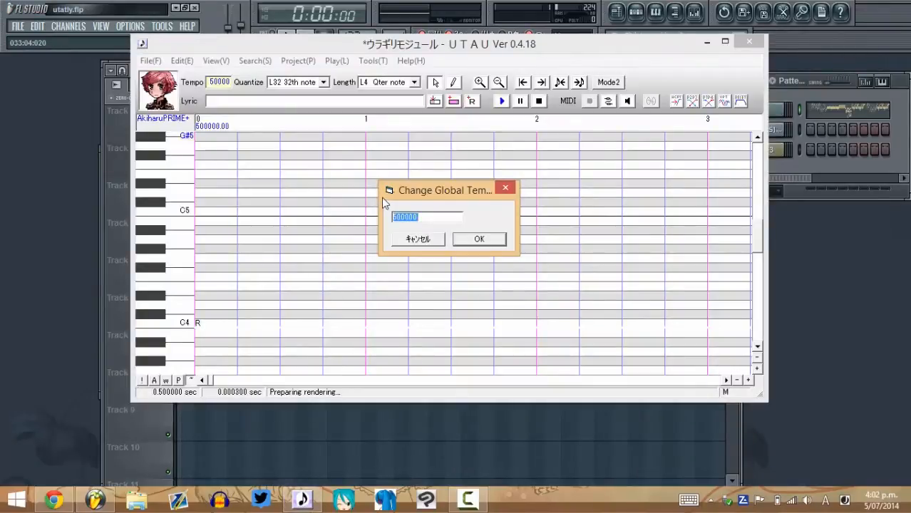
{"action": "type", "text": "132"}
{"action": "left_click", "coordinate": [492, 242]}
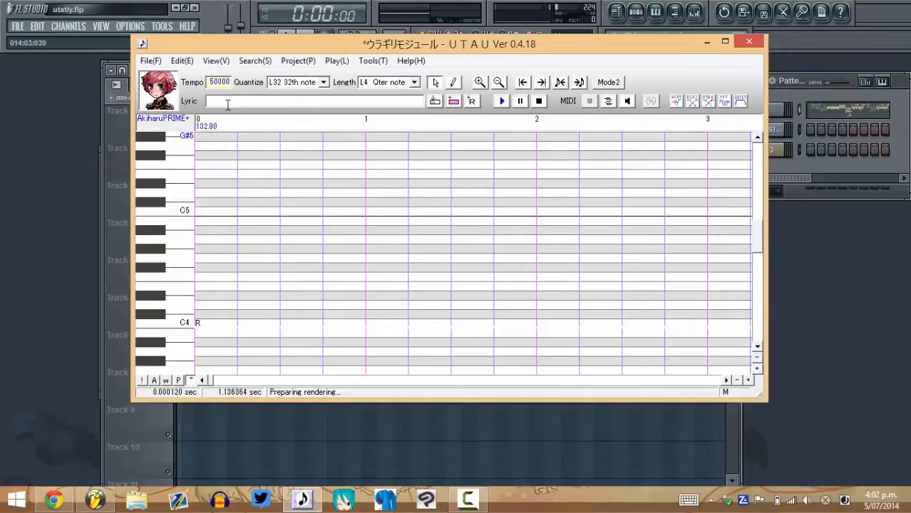
{"action": "left_click", "coordinate": [216, 61]}
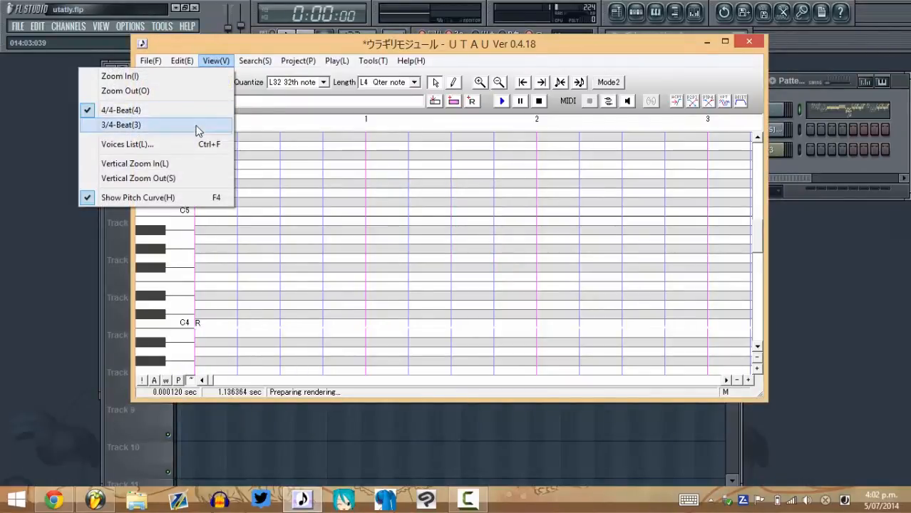
{"action": "left_click", "coordinate": [220, 62]}
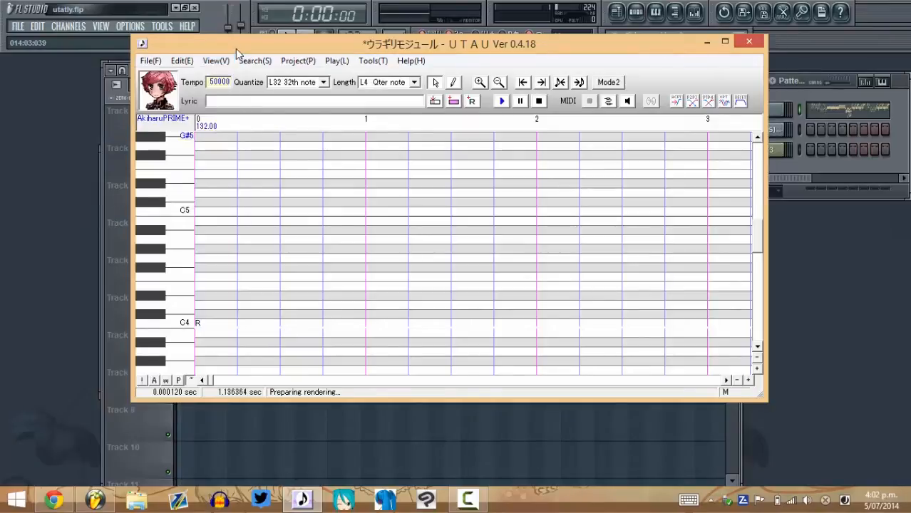
Select all the imported notes and turn on Mode2 pitch editing
{"action": "left_click_drag", "start_coordinate": [211, 382], "coordinate": [225, 378]}
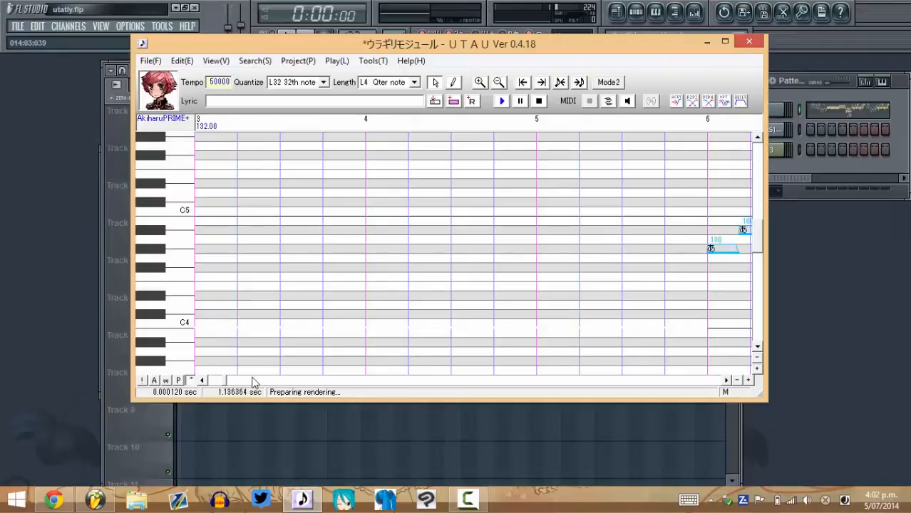
{"action": "left_click", "coordinate": [253, 383]}
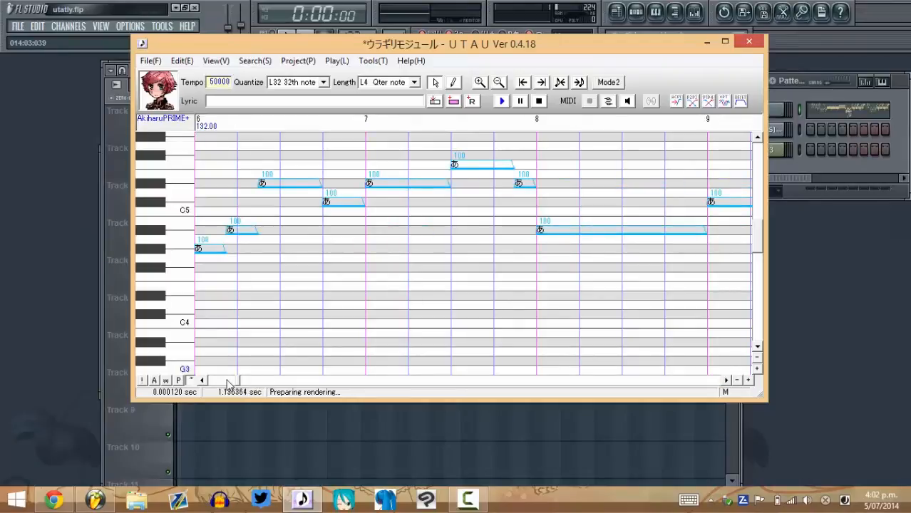
{"action": "left_click", "coordinate": [227, 380]}
{"action": "left_click", "coordinate": [303, 383]}
{"action": "left_click", "coordinate": [203, 381]}
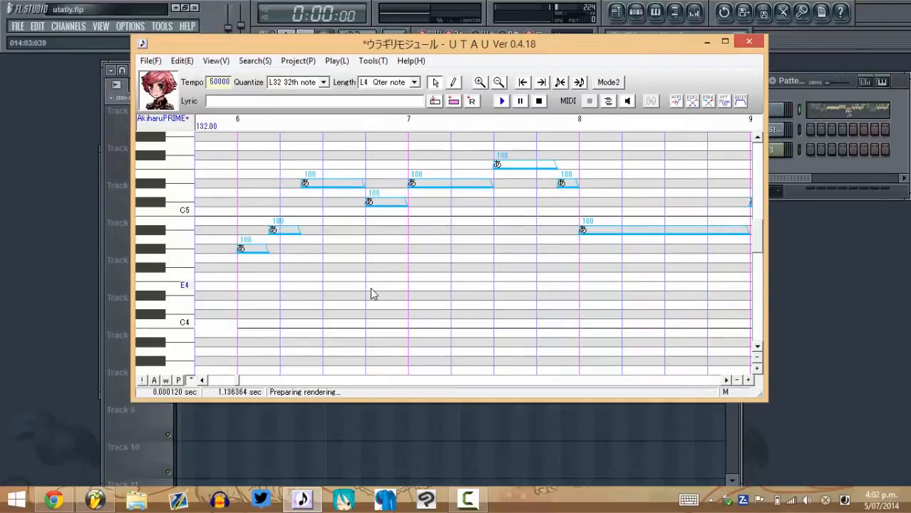
{"action": "key", "text": "ctrl+a"}
{"action": "right_click", "coordinate": [288, 230]}
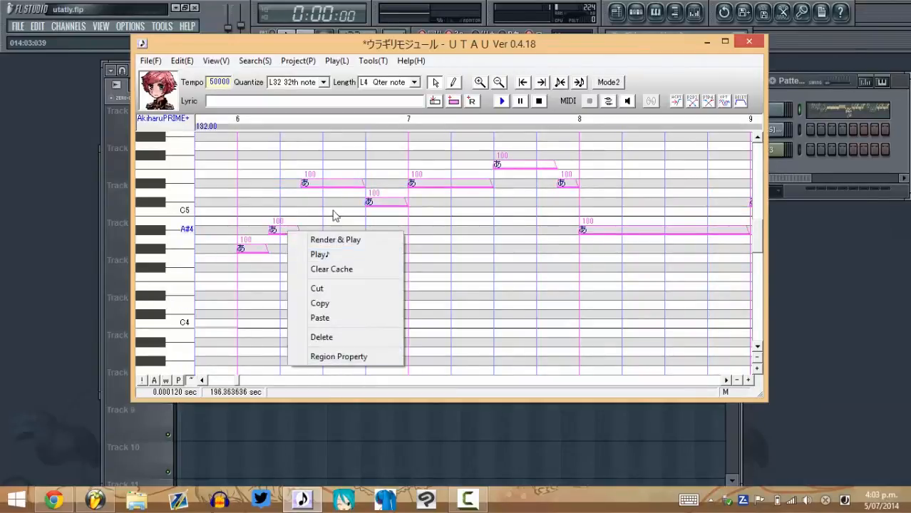
{"action": "right_click", "coordinate": [339, 191]}
{"action": "right_click", "coordinate": [343, 179]}
{"action": "right_click", "coordinate": [343, 180]}
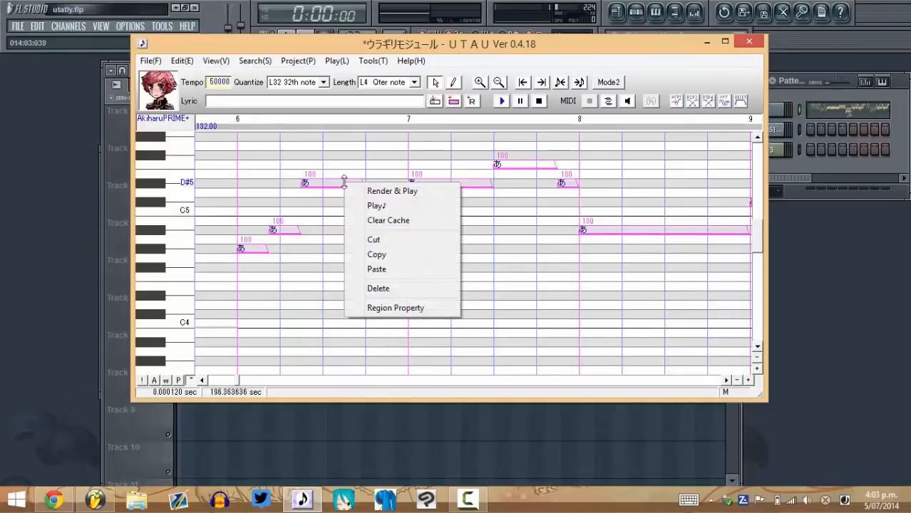
{"action": "left_click", "coordinate": [480, 136]}
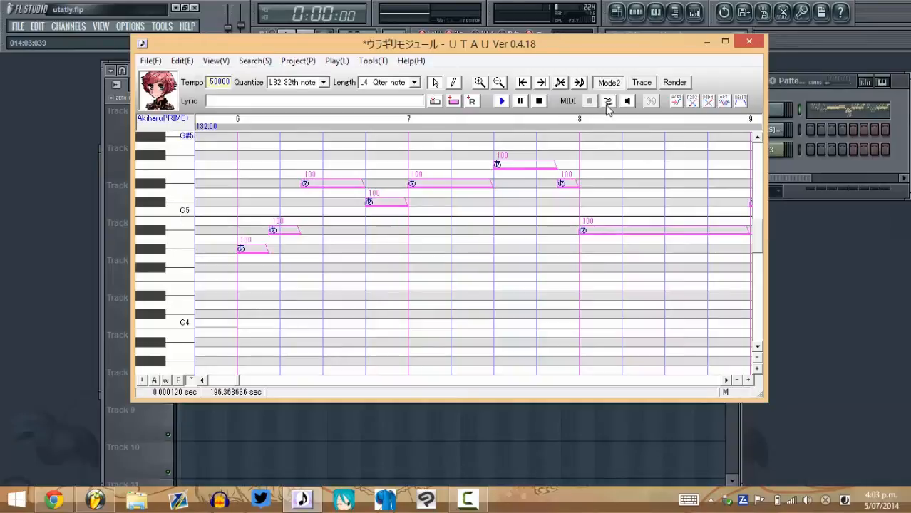
Apply portamento to all selected notes through the pitch control settings, with vibrato switched off
{"action": "right_click", "coordinate": [484, 183]}
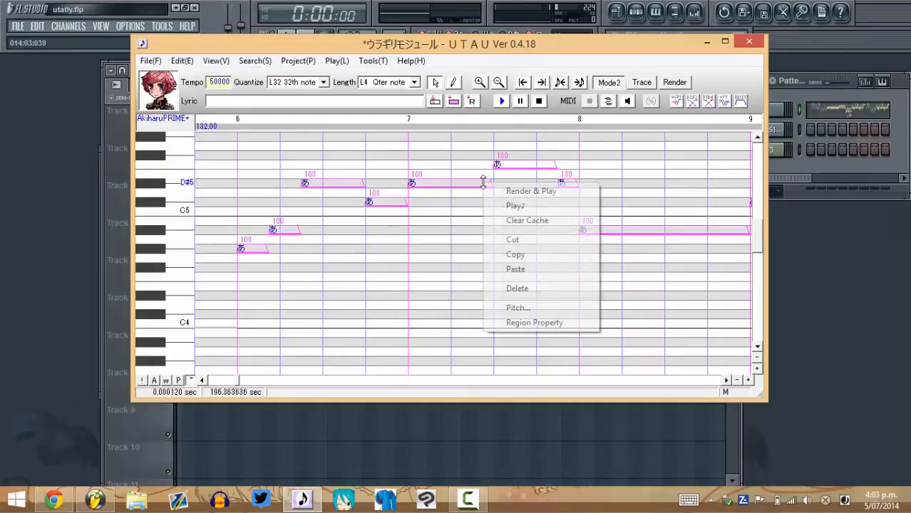
{"action": "left_click", "coordinate": [512, 311]}
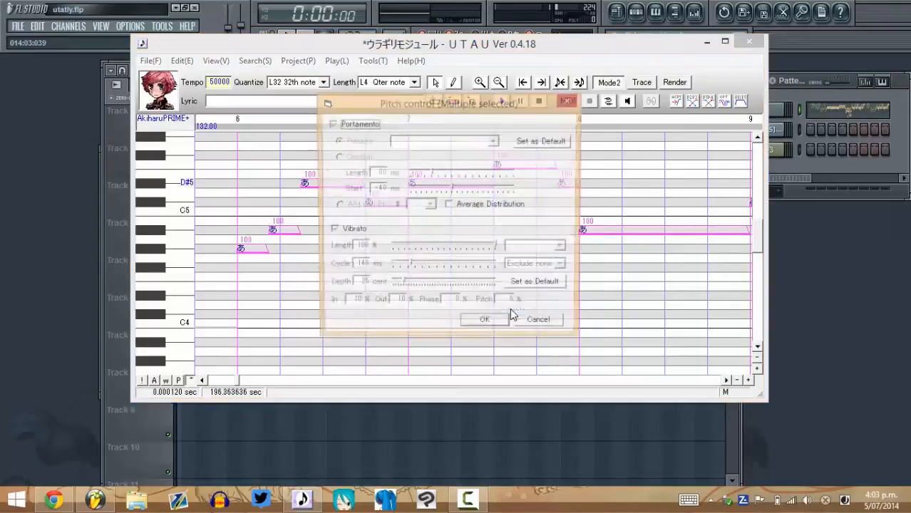
{"action": "left_click", "coordinate": [333, 231]}
{"action": "left_click", "coordinate": [331, 124]}
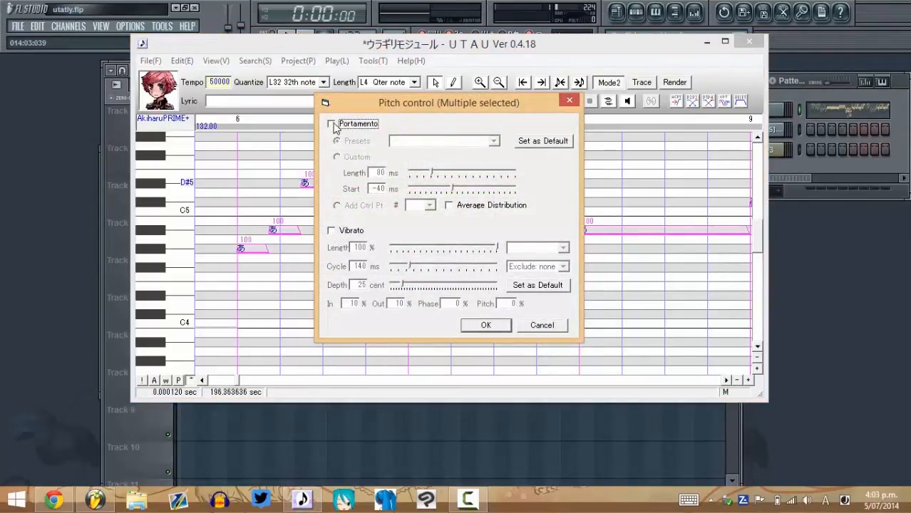
{"action": "left_click", "coordinate": [331, 124]}
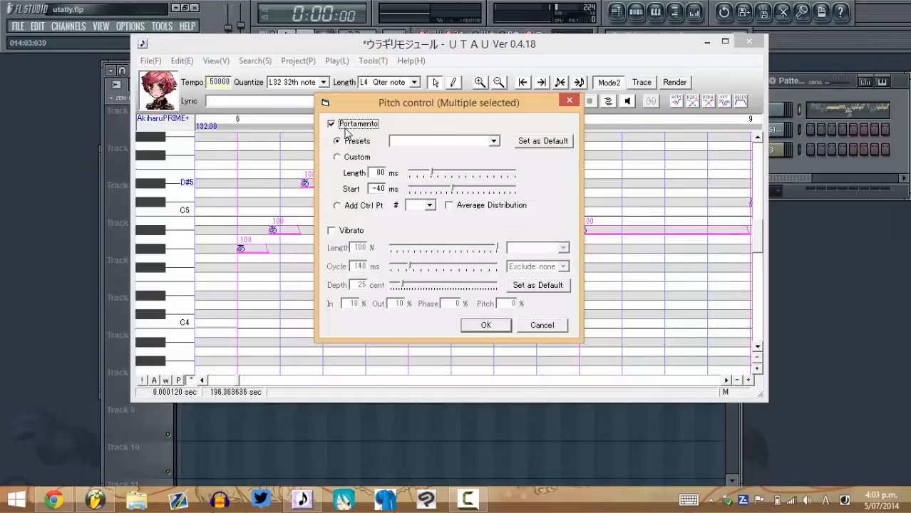
{"action": "left_click", "coordinate": [486, 326]}
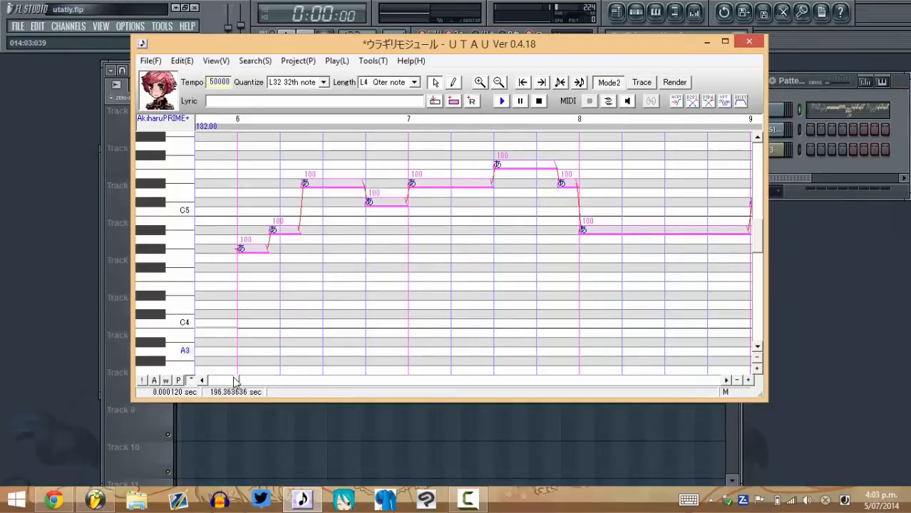
{"action": "left_click_drag", "start_coordinate": [236, 381], "coordinate": [235, 383]}
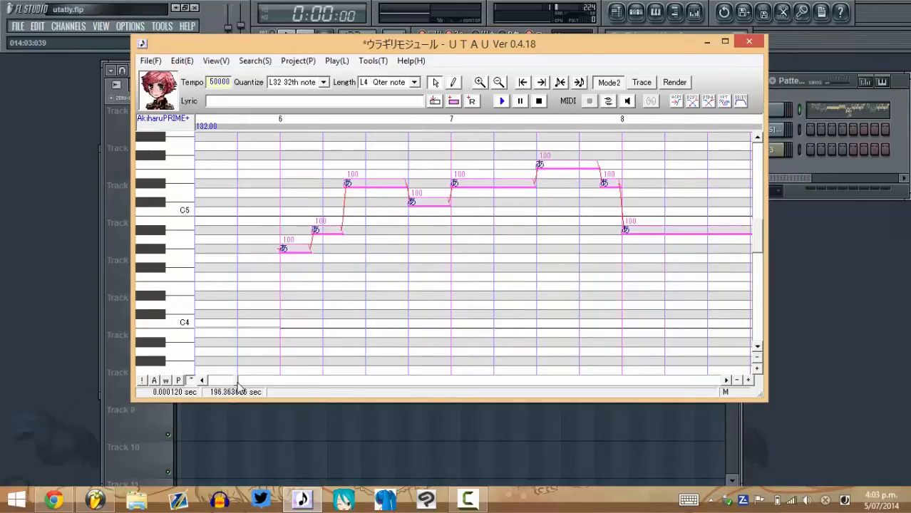
Switch to Chrome and look over the Niconico page of the On Vocal karaoke video for ウラギリモジュール
{"action": "left_click", "coordinate": [49, 497]}
{"action": "scroll", "coordinate": [362, 290], "scroll_direction": "up", "scroll_amount": 1}
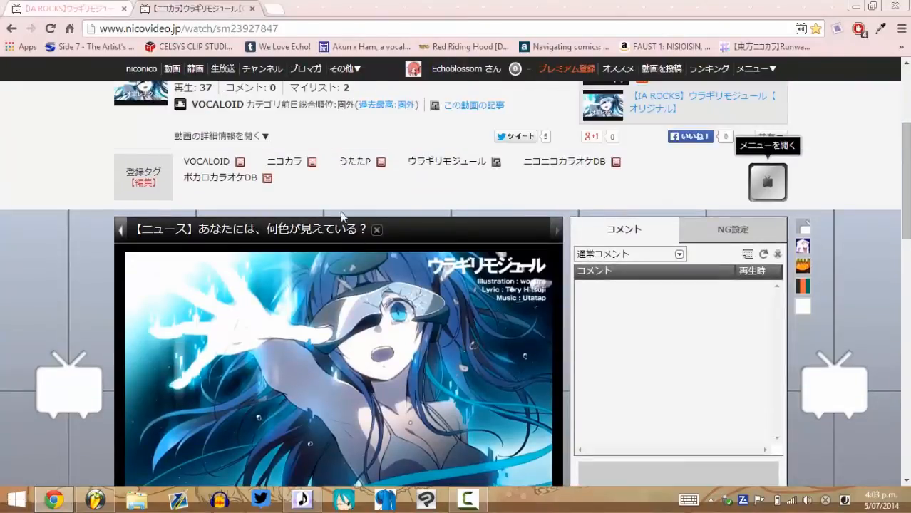
{"action": "scroll", "coordinate": [67, 187], "scroll_direction": "down", "scroll_amount": 1}
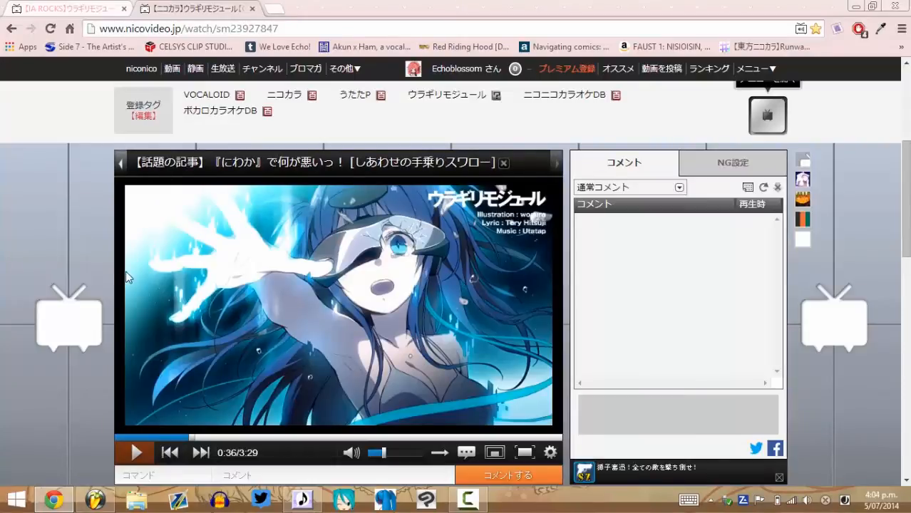
{"action": "scroll", "coordinate": [81, 249], "scroll_direction": "up", "scroll_amount": 4}
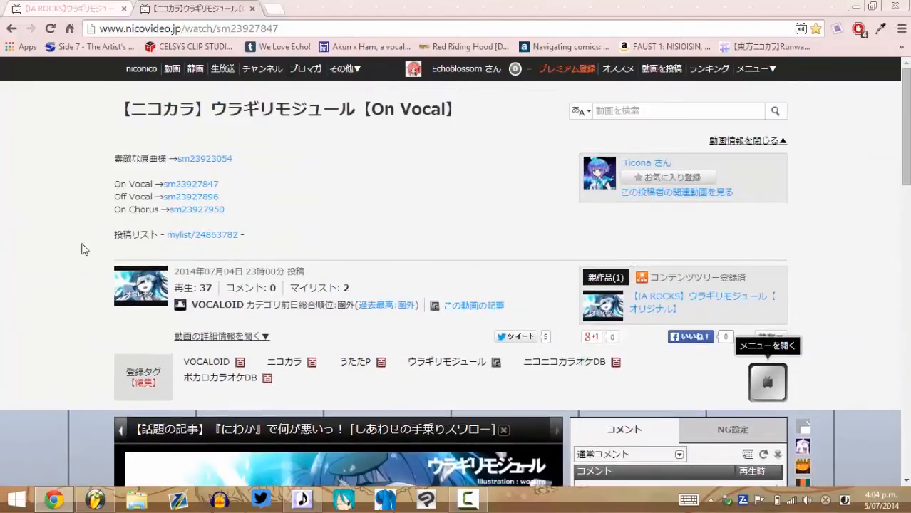
{"action": "scroll", "coordinate": [81, 249], "scroll_direction": "down", "scroll_amount": 5}
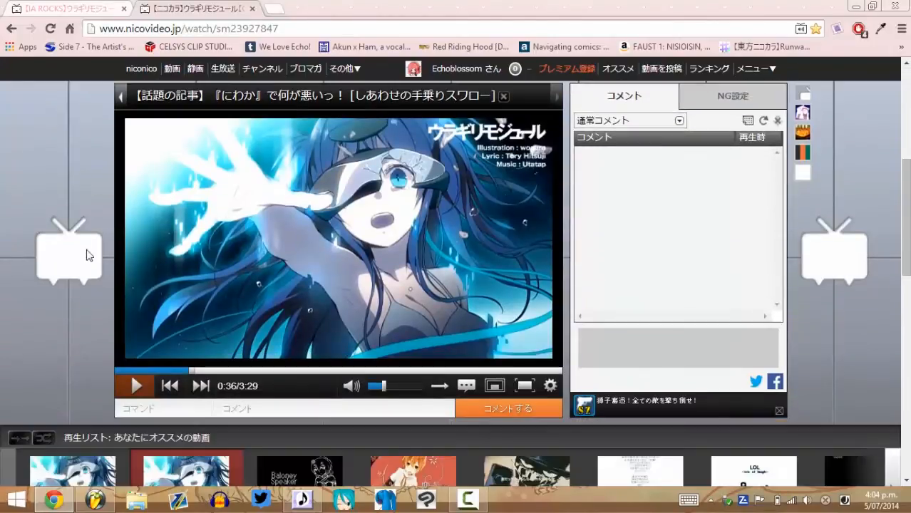
{"action": "scroll", "coordinate": [60, 347], "scroll_direction": "up", "scroll_amount": 1}
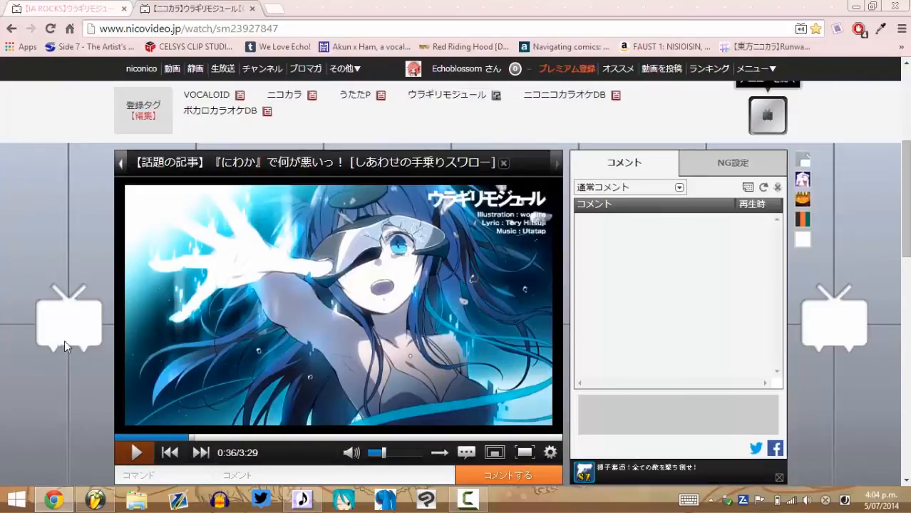
{"action": "scroll", "coordinate": [72, 344], "scroll_direction": "up", "scroll_amount": 3}
{"action": "scroll", "coordinate": [72, 345], "scroll_direction": "down", "scroll_amount": 1}
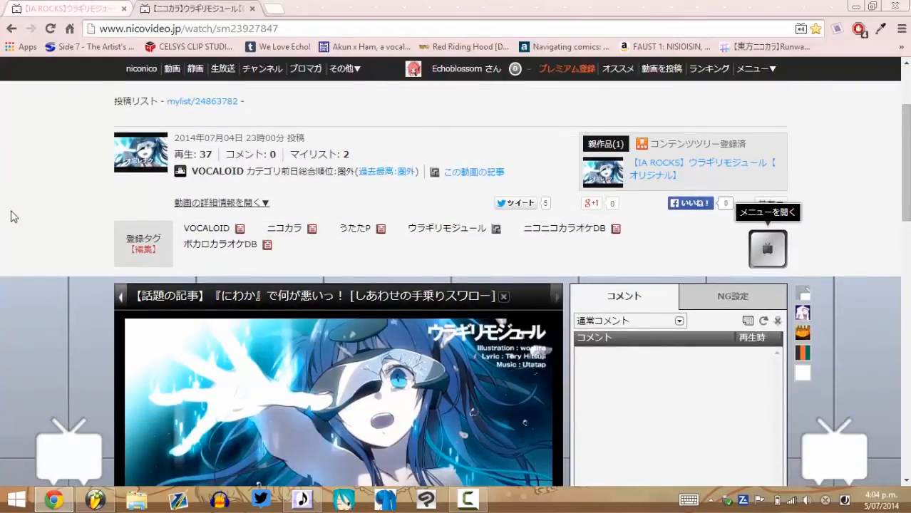
{"action": "scroll", "coordinate": [10, 213], "scroll_direction": "down", "scroll_amount": 1}
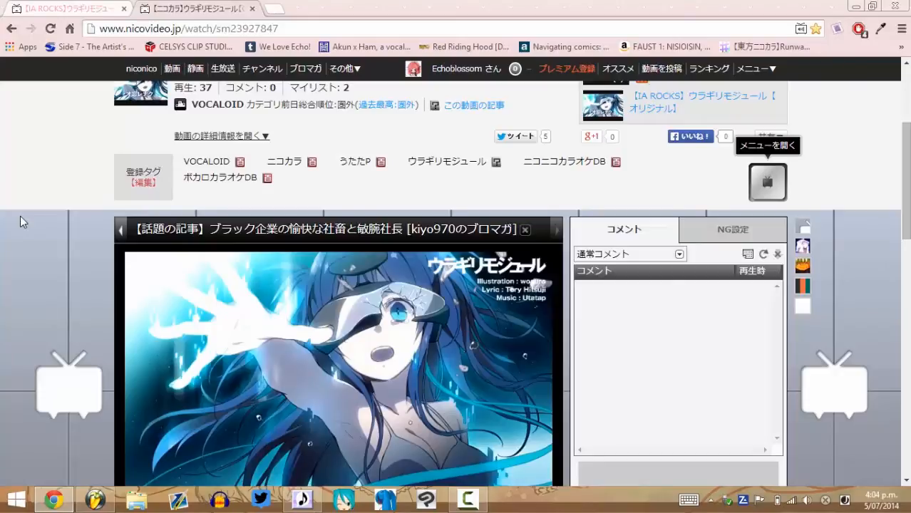
{"action": "scroll", "coordinate": [20, 216], "scroll_direction": "down", "scroll_amount": 2}
{"action": "scroll", "coordinate": [20, 216], "scroll_direction": "up", "scroll_amount": 2}
{"action": "scroll", "coordinate": [20, 216], "scroll_direction": "down", "scroll_amount": 1}
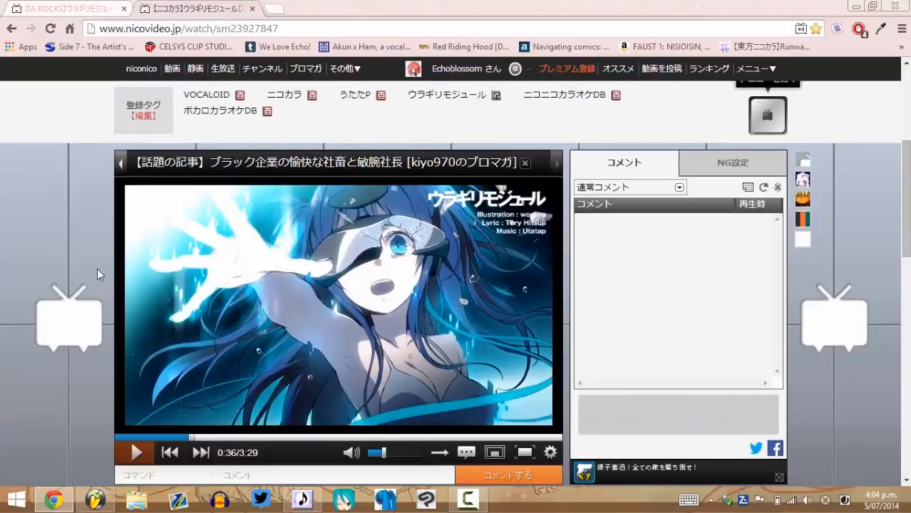
Play the karaoke video from about 0:45 and pause it at 0:50 to read the on-screen lyrics
{"action": "left_click", "coordinate": [135, 453]}
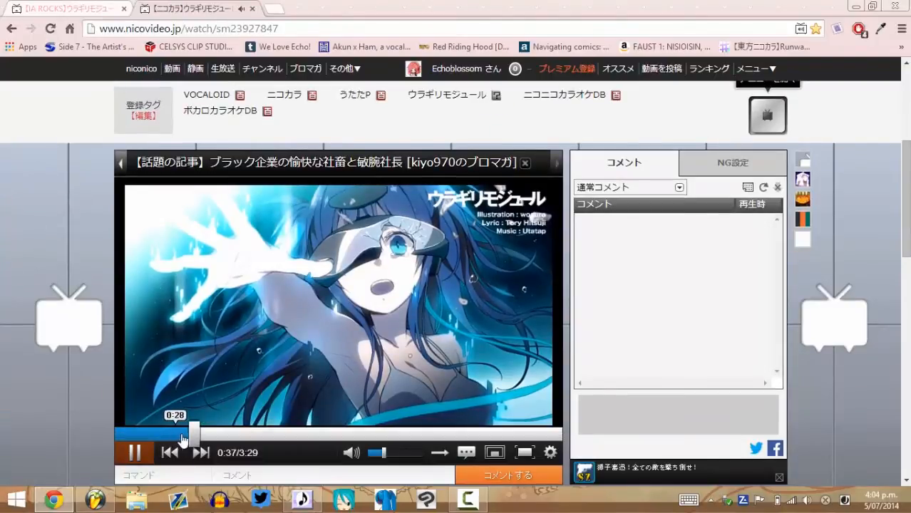
{"action": "left_click", "coordinate": [211, 437]}
{"action": "left_click", "coordinate": [217, 436]}
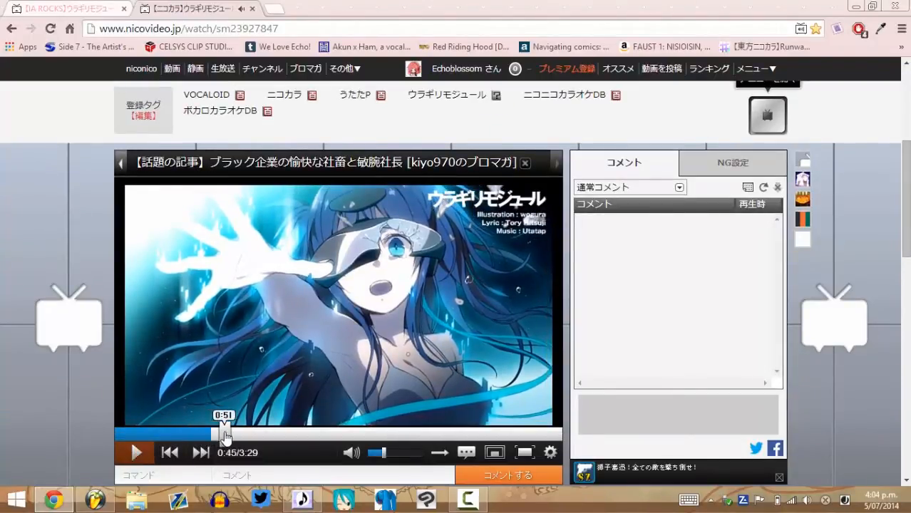
{"action": "left_click", "coordinate": [135, 453]}
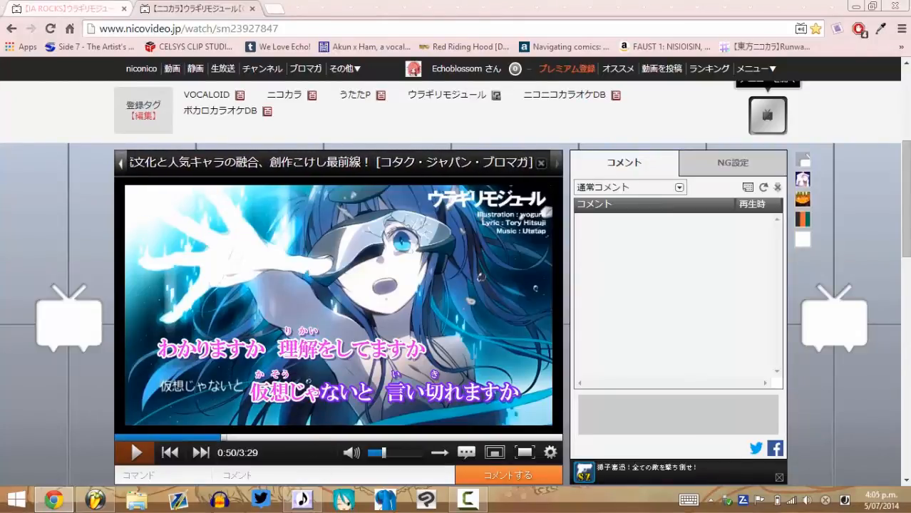
Switch to UTAU and look through the imported notes as far as the phrase starting at bar 26
{"action": "key", "text": "alt+Tab"}
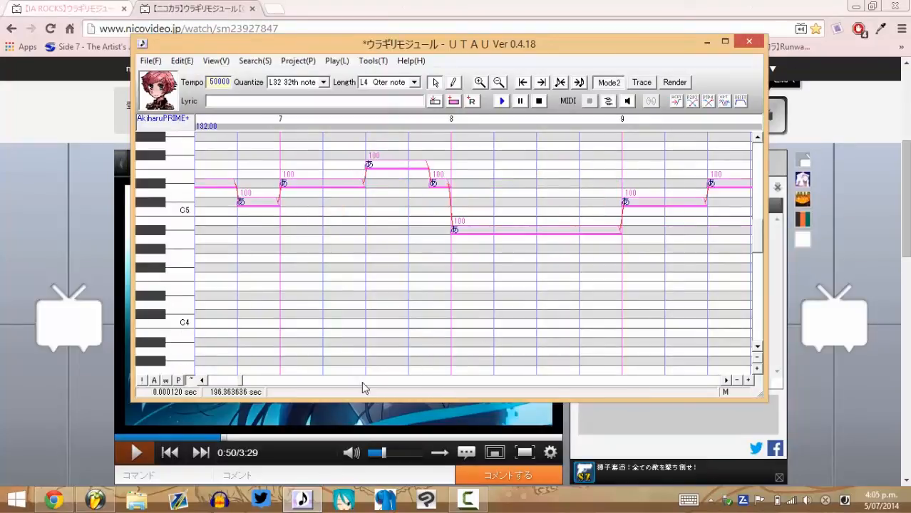
{"action": "left_click", "coordinate": [362, 382]}
{"action": "left_click", "coordinate": [311, 382]}
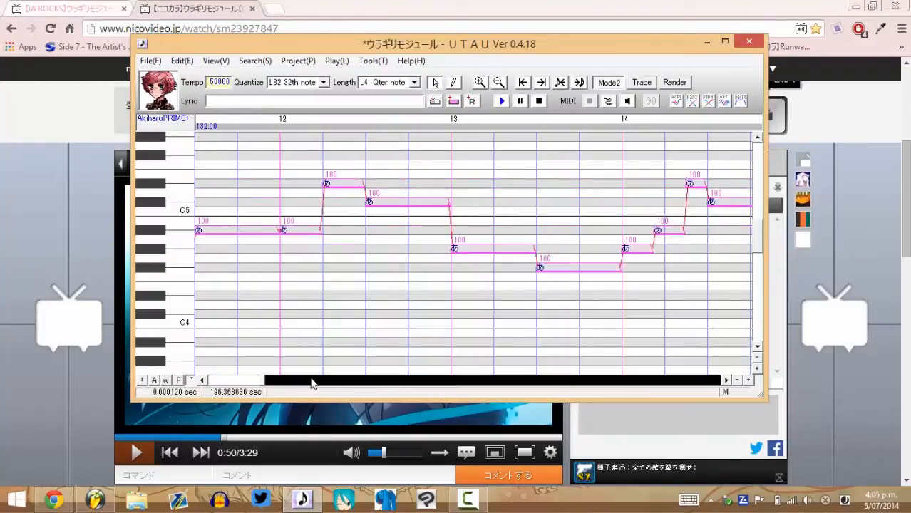
{"action": "left_click", "coordinate": [314, 380]}
{"action": "left_click", "coordinate": [316, 381]}
{"action": "left_click", "coordinate": [331, 380]}
{"action": "left_click", "coordinate": [345, 380]}
{"action": "left_click", "coordinate": [353, 379]}
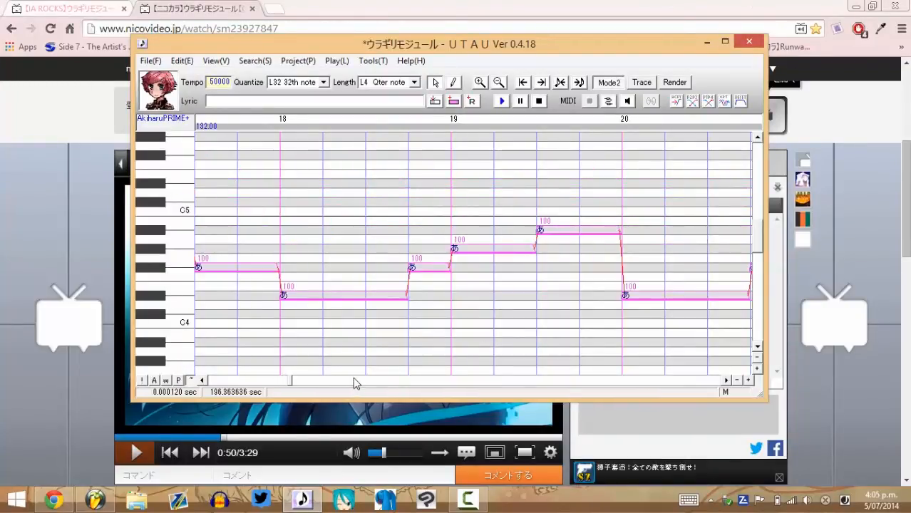
{"action": "left_click", "coordinate": [353, 379]}
{"action": "left_click", "coordinate": [361, 379]}
{"action": "left_click", "coordinate": [364, 382]}
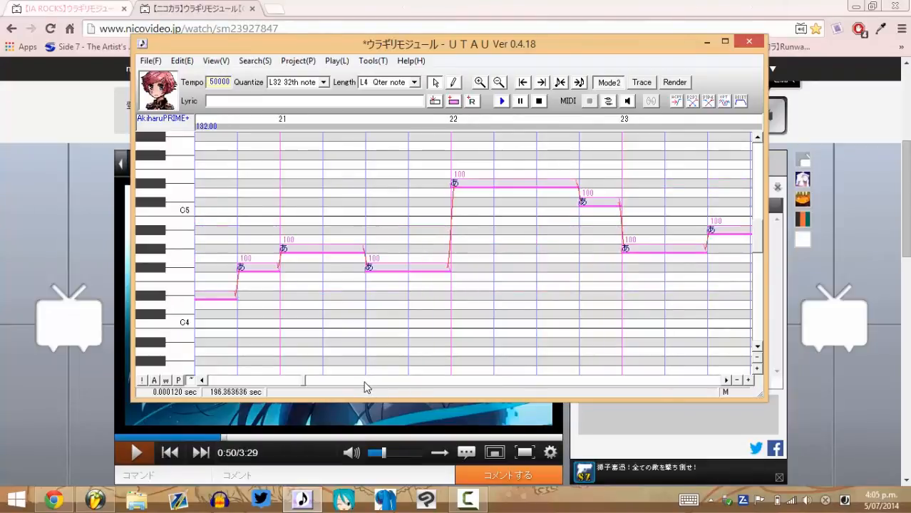
{"action": "left_click", "coordinate": [368, 383]}
{"action": "left_click", "coordinate": [371, 381]}
{"action": "left_click", "coordinate": [399, 385]}
{"action": "left_click", "coordinate": [405, 385]}
{"action": "left_click", "coordinate": [416, 384]}
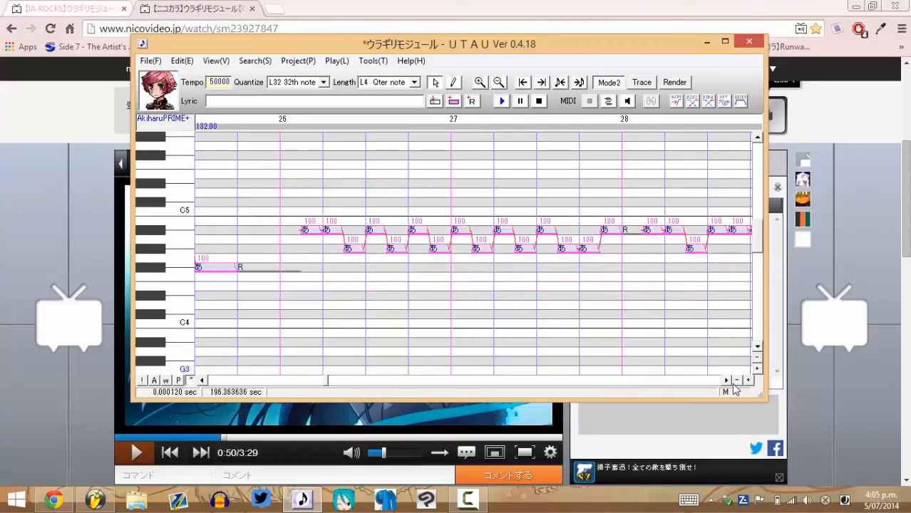
Move the UTAU window off the video and apply the lyric line "ra ra ra rararararara" to the notes starting at bar 26
{"action": "left_click_drag", "start_coordinate": [283, 48], "coordinate": [523, 58]}
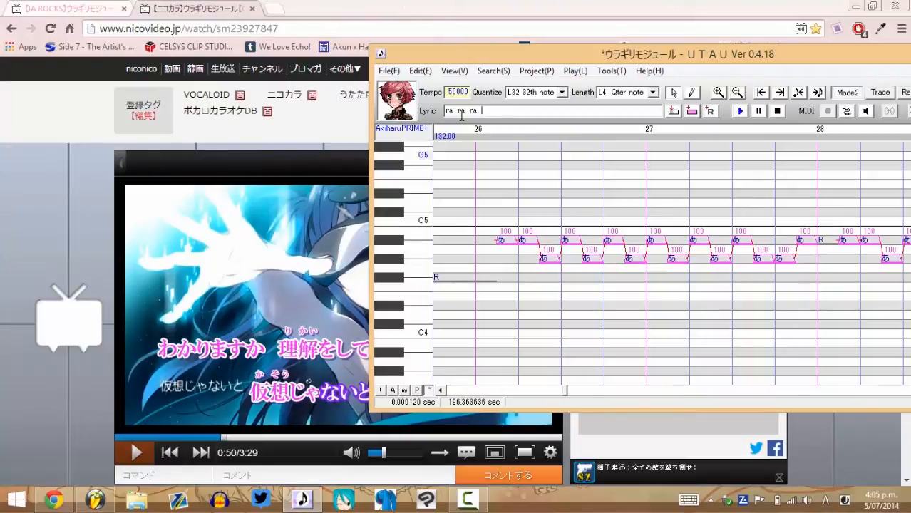
{"action": "type", "text": "rararararara"}
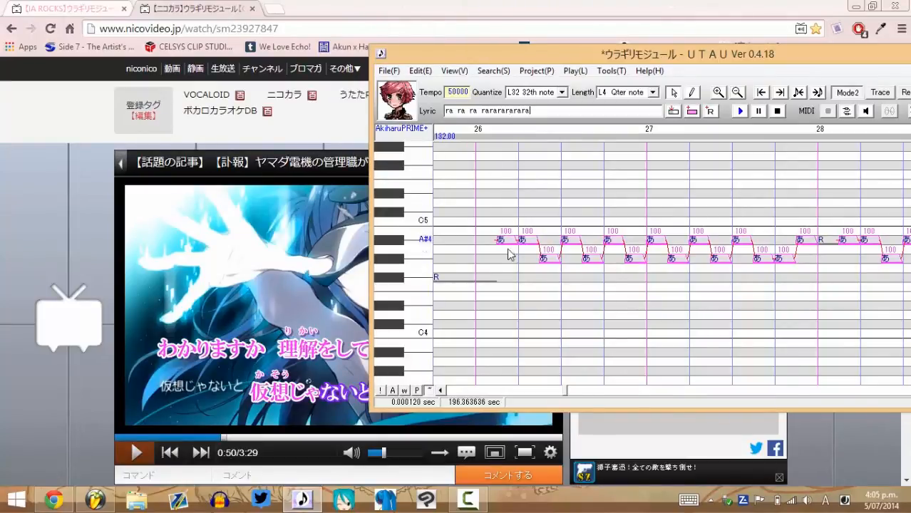
{"action": "left_click_drag", "start_coordinate": [507, 250], "coordinate": [673, 277]}
{"action": "left_click", "coordinate": [673, 112]}
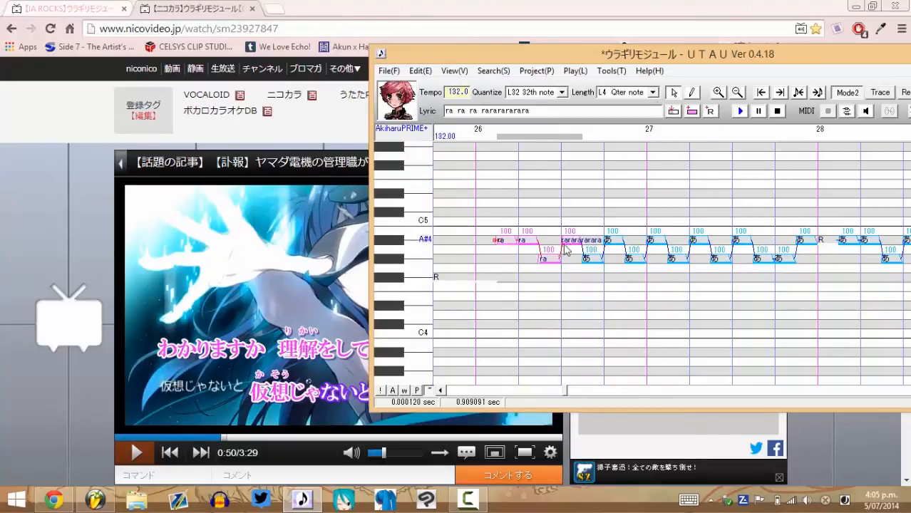
Select the fourth note of the bar 26 phrase and clear all text from the lyric entry field
{"action": "left_click", "coordinate": [571, 244]}
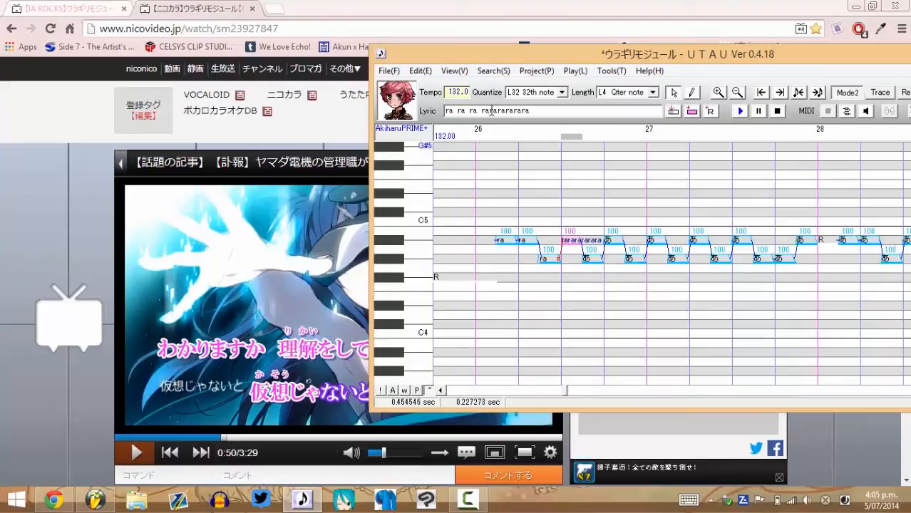
{"action": "left_click_drag", "start_coordinate": [482, 111], "coordinate": [543, 111]}
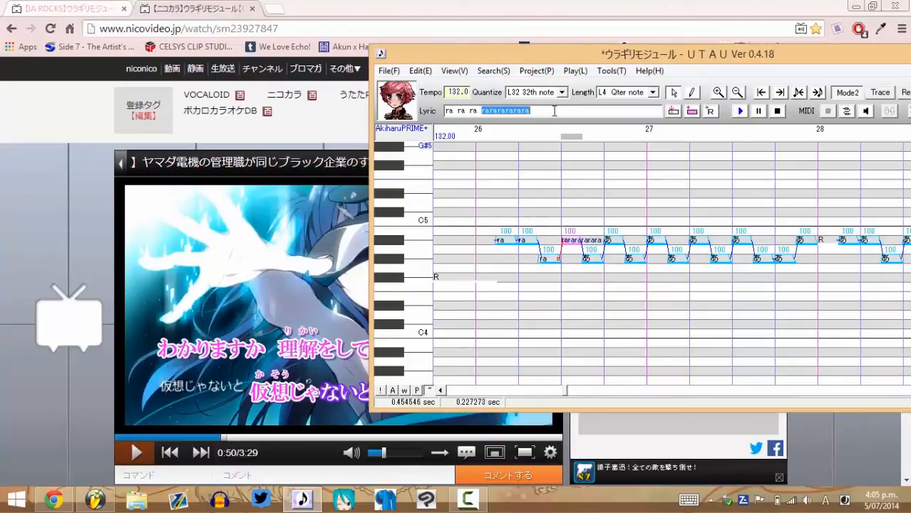
{"action": "left_click", "coordinate": [526, 110]}
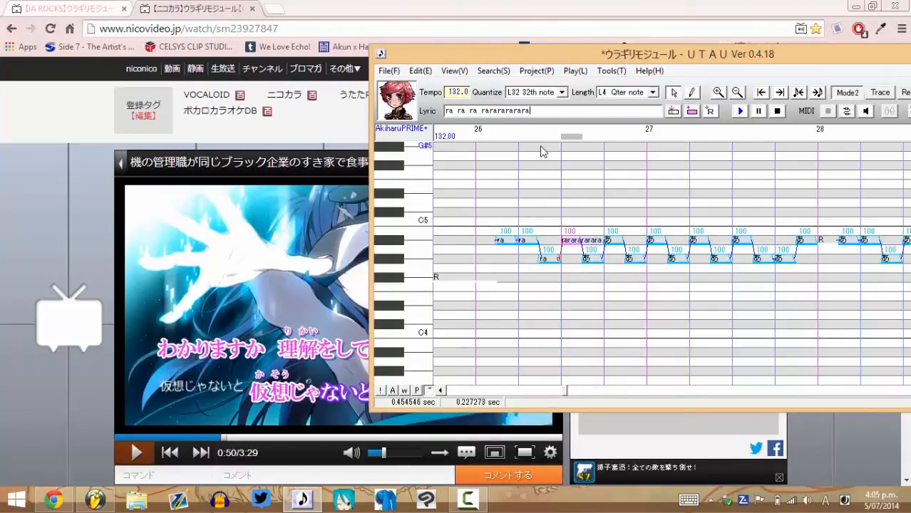
{"action": "left_click_drag", "start_coordinate": [544, 115], "coordinate": [428, 113]}
{"action": "key", "text": "BackSpace"}
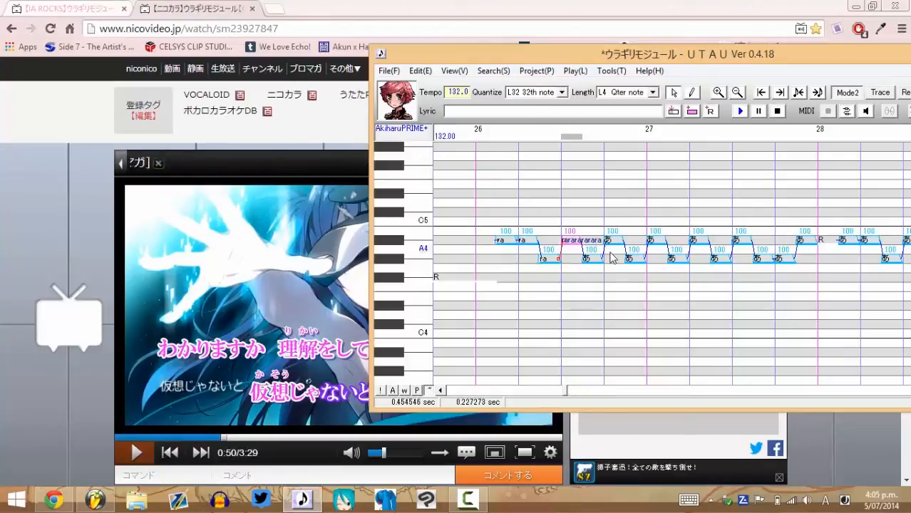
Keep the first note's lyric as ra and set the sixth, seventh and eighth notes of the bar 26 phrase to ra individually
{"action": "left_click_drag", "start_coordinate": [560, 60], "coordinate": [485, 50]}
{"action": "double_click", "coordinate": [431, 231]}
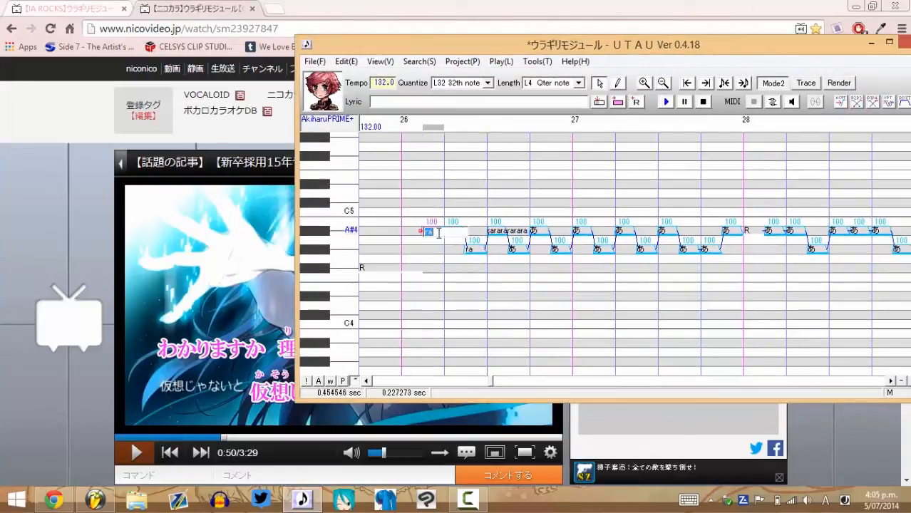
{"action": "key", "text": "Return"}
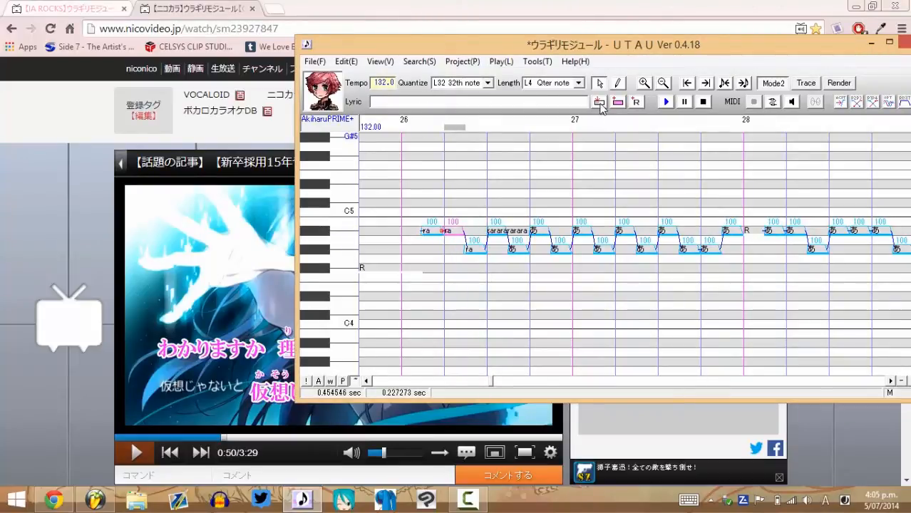
{"action": "double_click", "coordinate": [539, 231]}
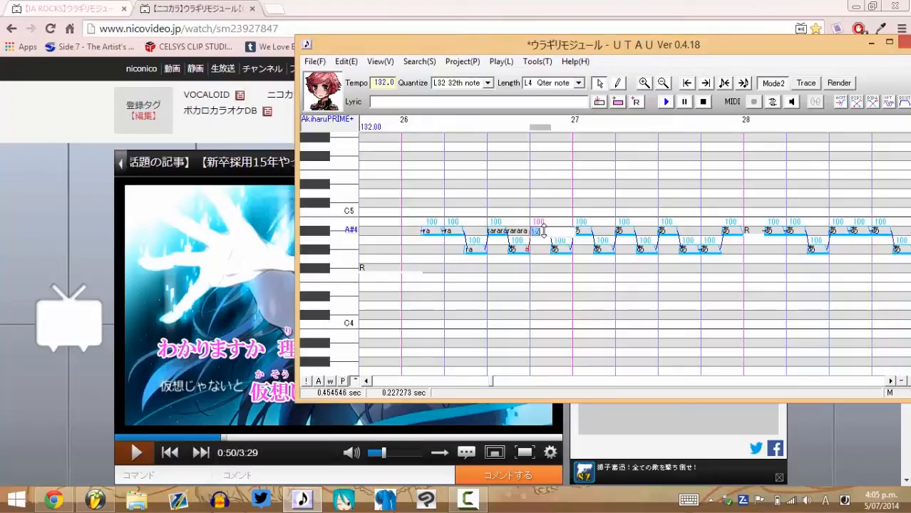
{"action": "type", "text": "ra"}
{"action": "key", "text": "Return"}
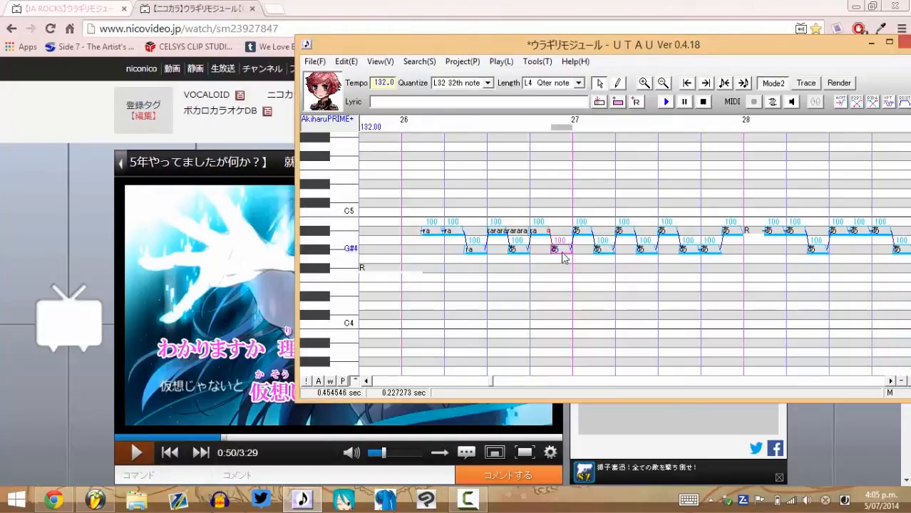
{"action": "type", "text": "ra"}
{"action": "key", "text": "Return"}
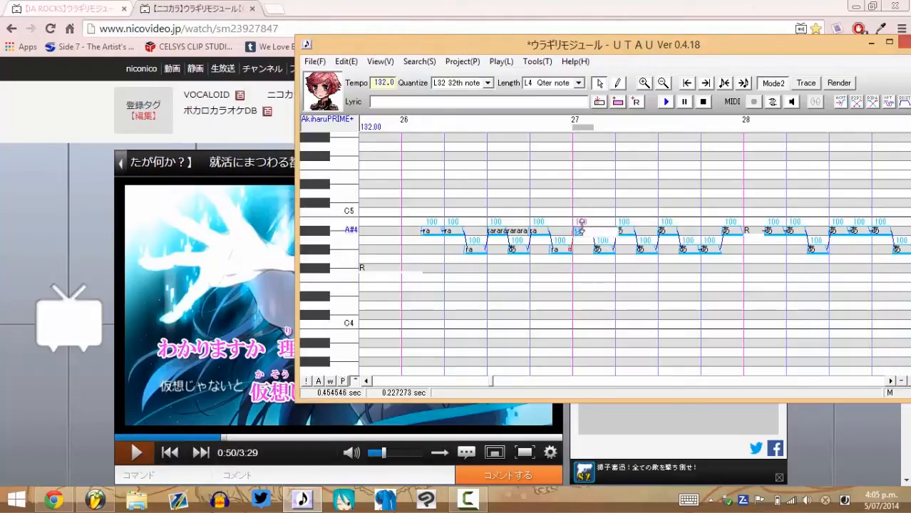
{"action": "type", "text": "ra"}
{"action": "key", "text": "Return"}
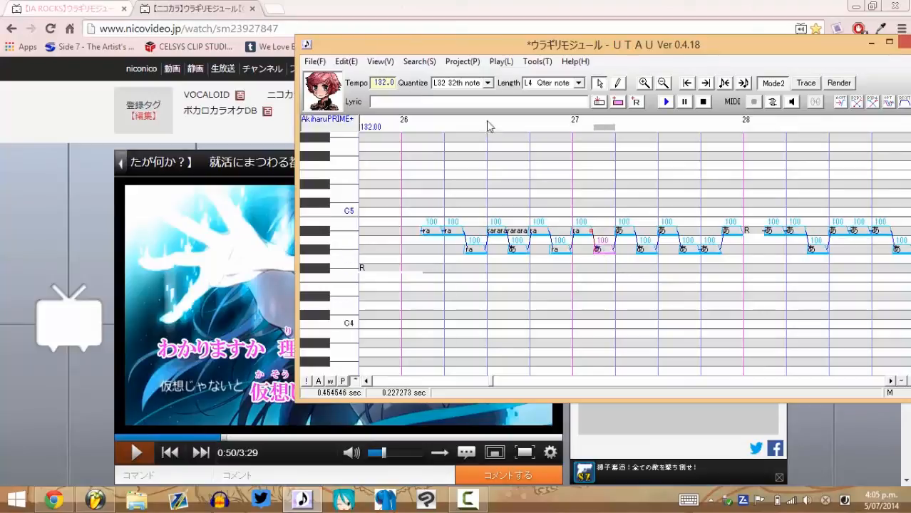
Place the UTAU window beside the karaoke video and switch text input to Hiragana, testing it in the lyric entry and clearing the test
{"action": "left_click_drag", "start_coordinate": [405, 50], "coordinate": [428, 45]}
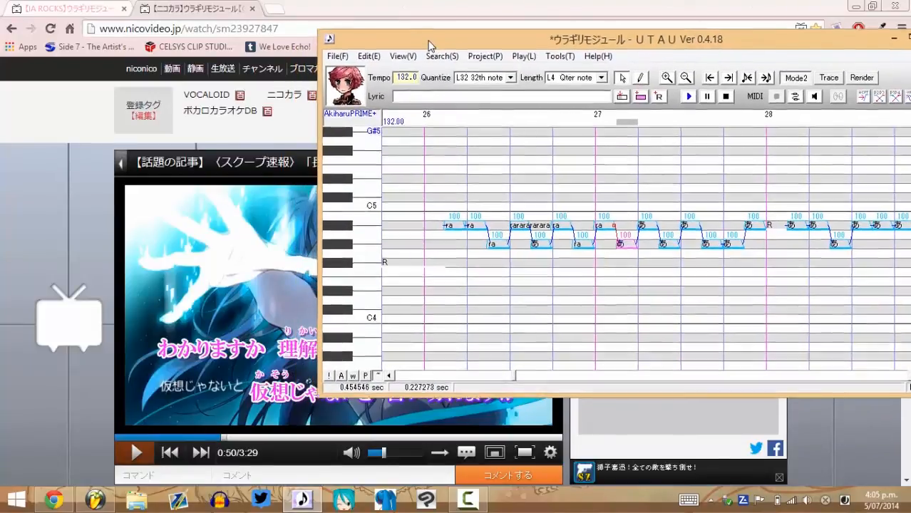
{"action": "left_click", "coordinate": [177, 7]}
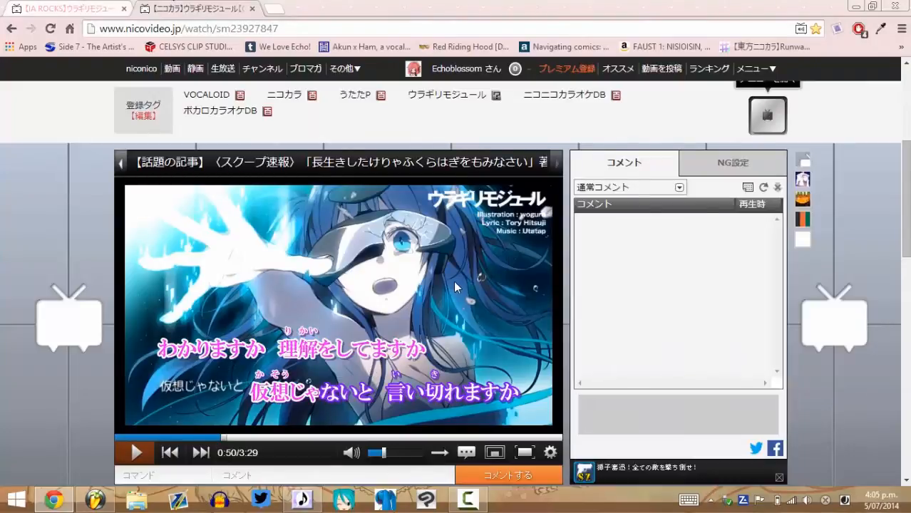
{"action": "left_click", "coordinate": [302, 499]}
{"action": "left_click_drag", "start_coordinate": [402, 41], "coordinate": [555, 59]}
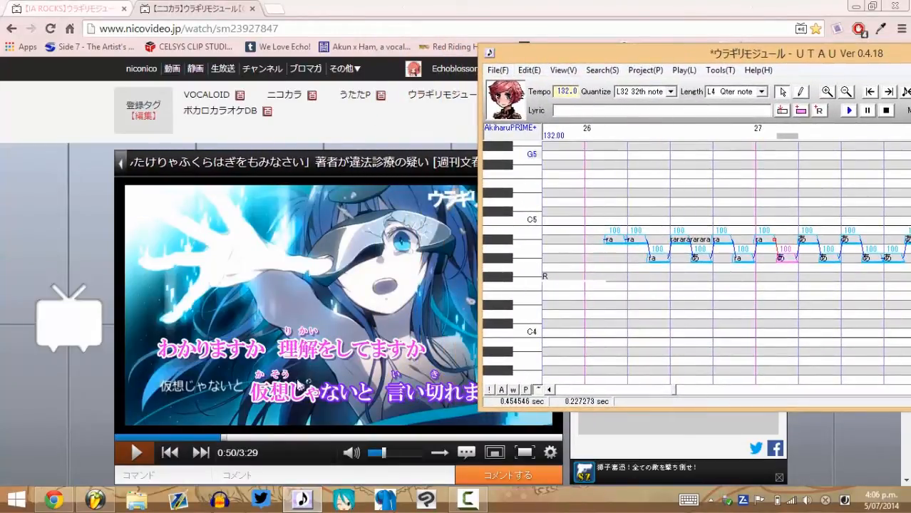
{"action": "left_click_drag", "start_coordinate": [556, 55], "coordinate": [473, 69]}
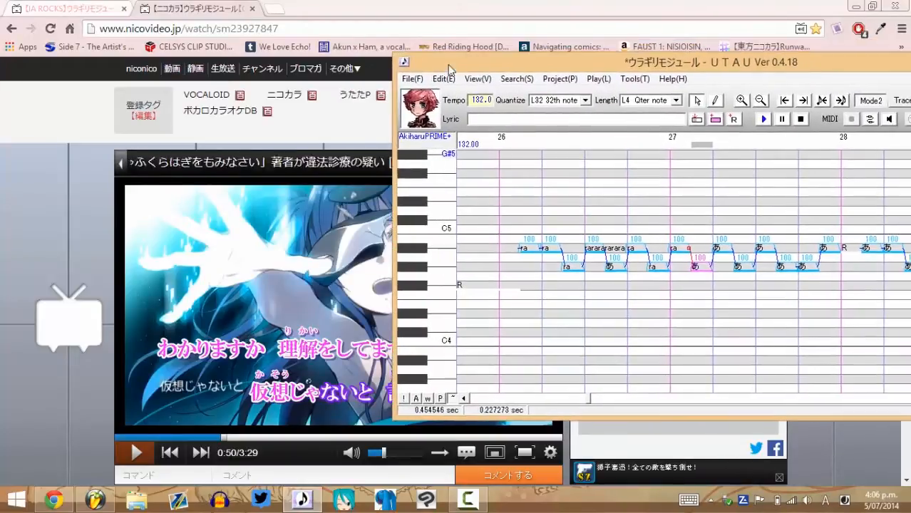
{"action": "left_click", "coordinate": [824, 505]}
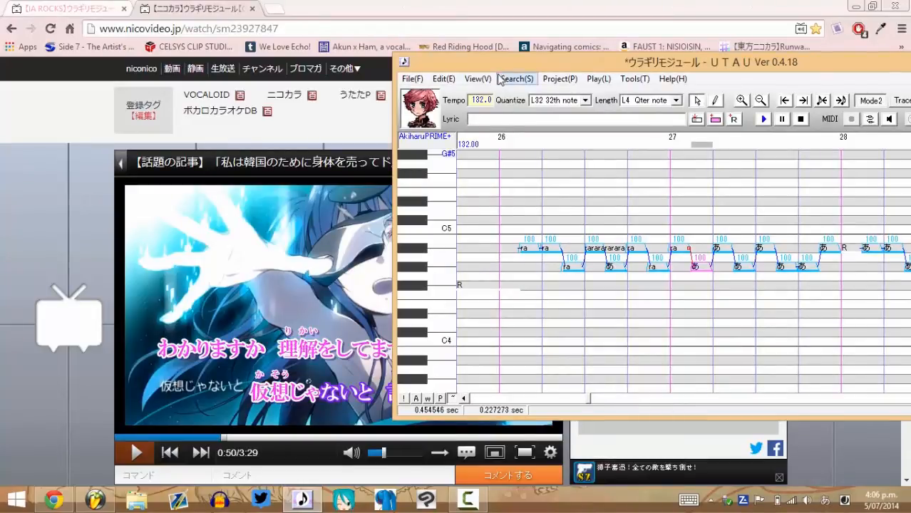
{"action": "left_click_drag", "start_coordinate": [521, 62], "coordinate": [627, 63]}
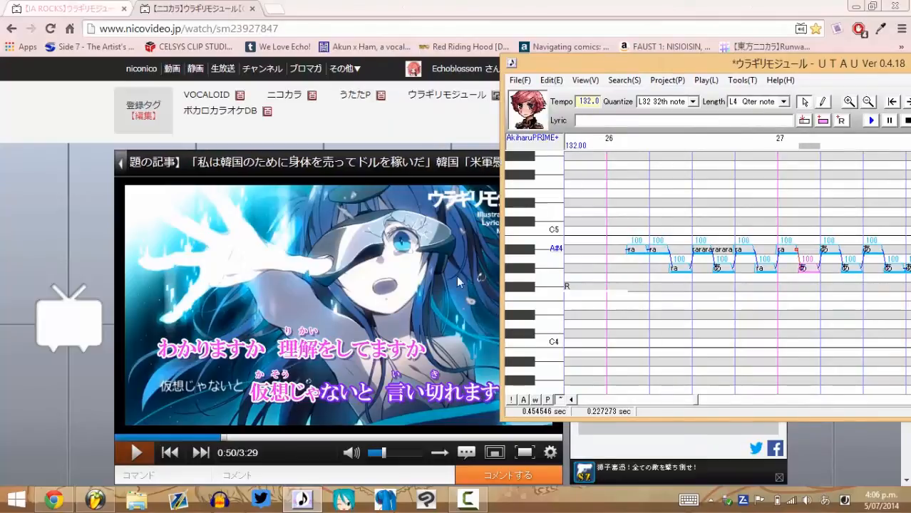
{"action": "type", "text": "tok"}
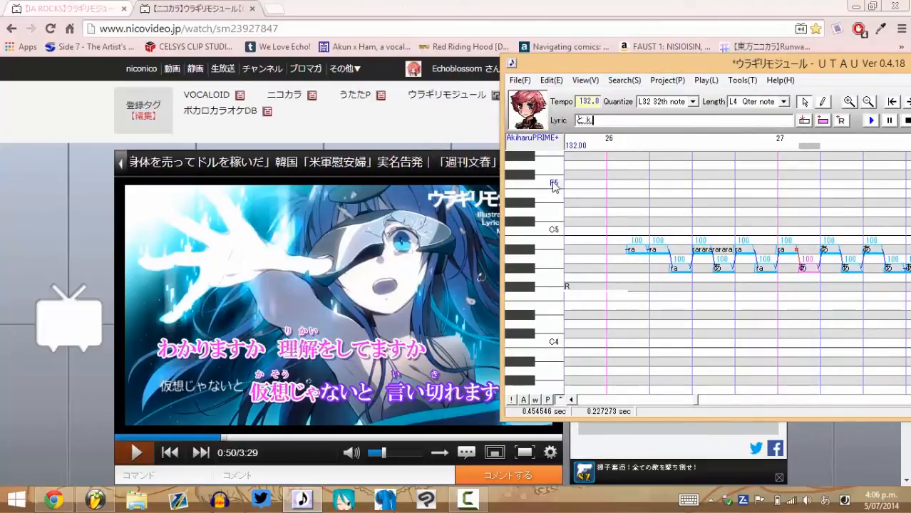
{"action": "key", "text": "BackSpace"}
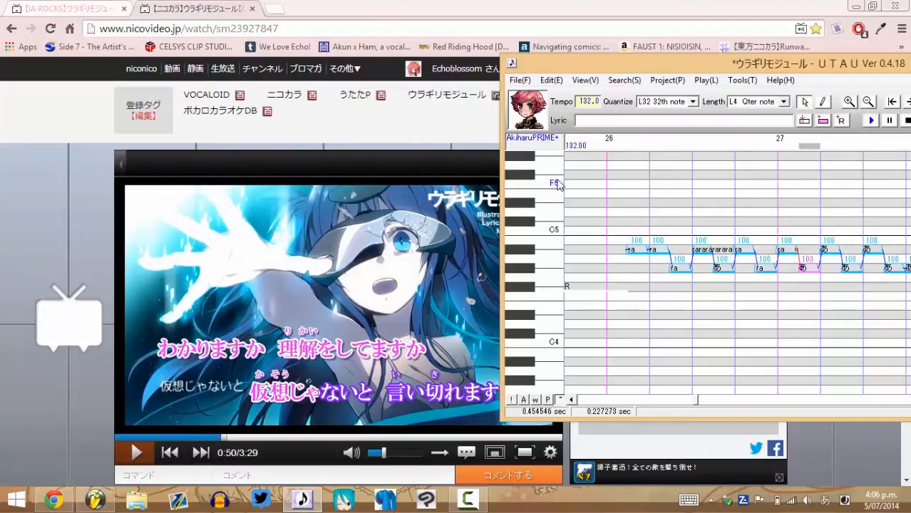
Replay the karaoke video from shortly before the current line, pause it at 0:48, and return to UTAU
{"action": "left_click_drag", "start_coordinate": [549, 68], "coordinate": [428, 37]}
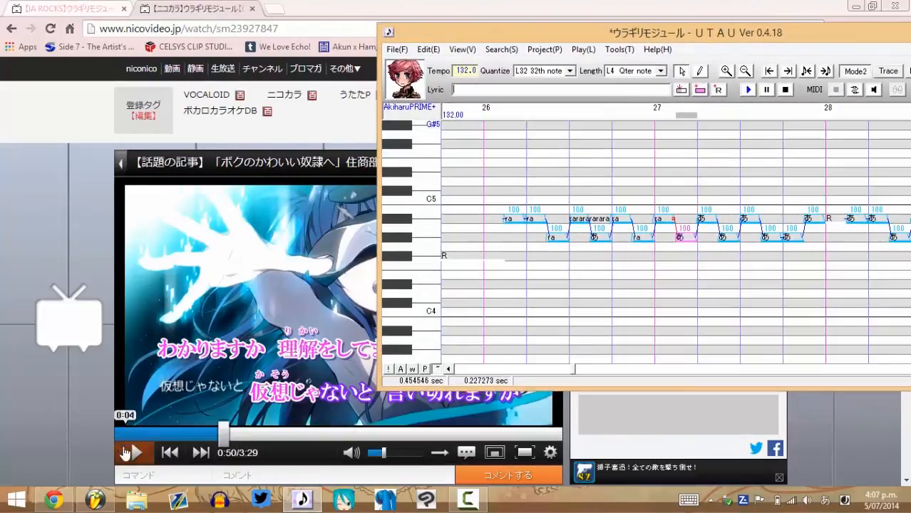
{"action": "left_click", "coordinate": [216, 437]}
{"action": "left_click", "coordinate": [132, 453]}
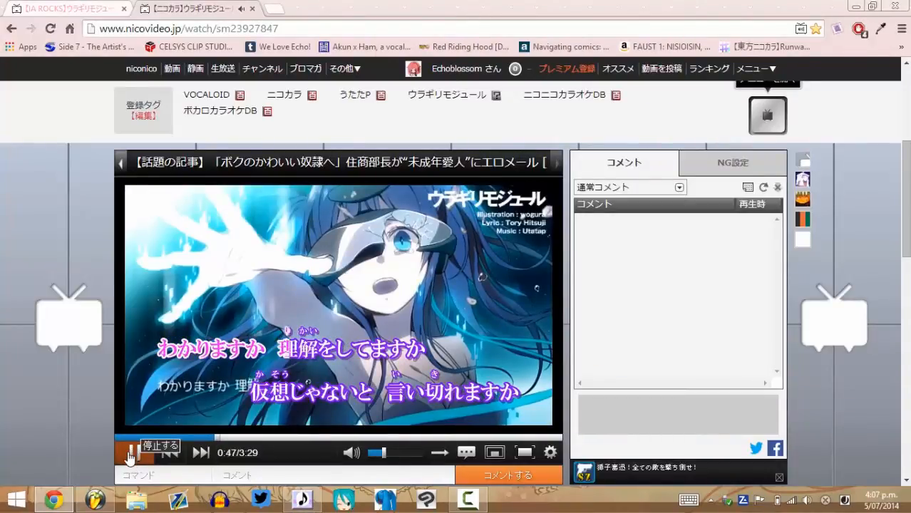
{"action": "left_click", "coordinate": [131, 454]}
{"action": "left_click", "coordinate": [302, 499]}
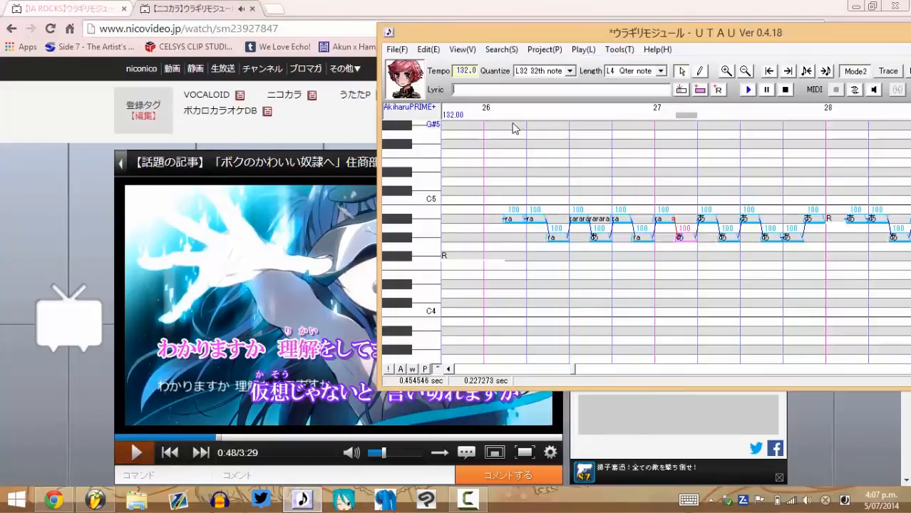
Enter わかりますか in hiragana as the start of the lyric line
{"action": "type", "text": "wakaru"}
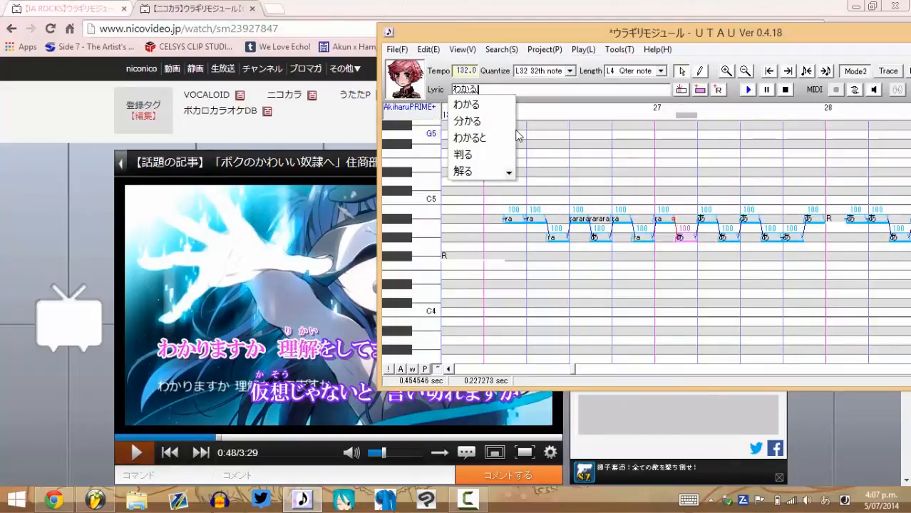
{"action": "key", "text": "BackSpace"}
{"action": "type", "text": "ru"}
{"action": "key", "text": "BackSpace"}
{"action": "type", "text": "rimasu"}
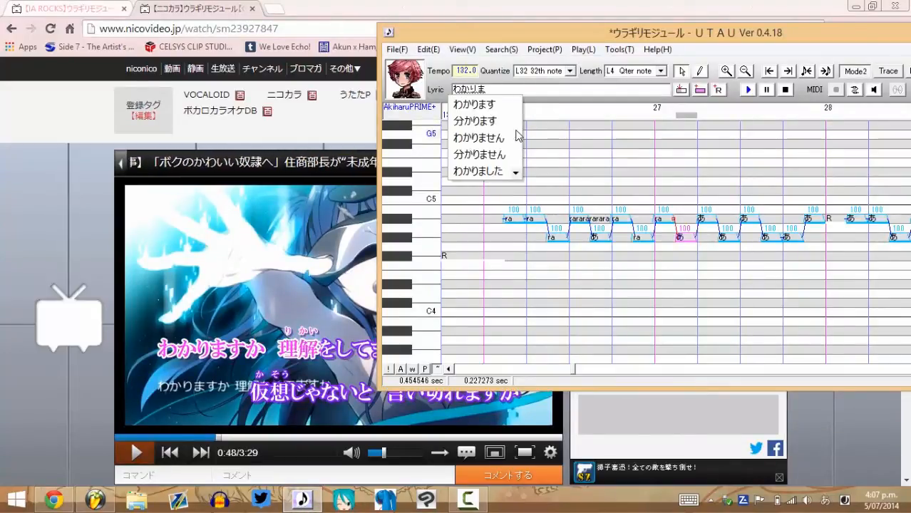
{"action": "type", "text": "ka"}
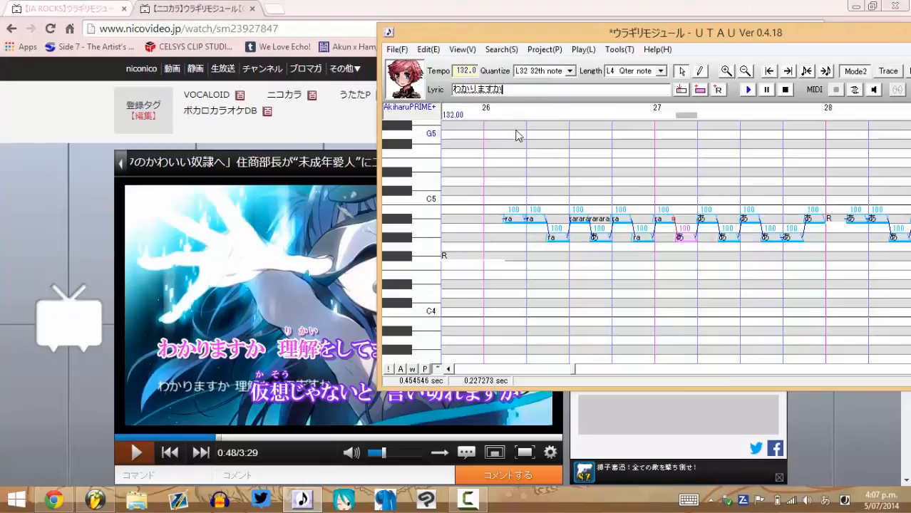
{"action": "key", "text": "Return"}
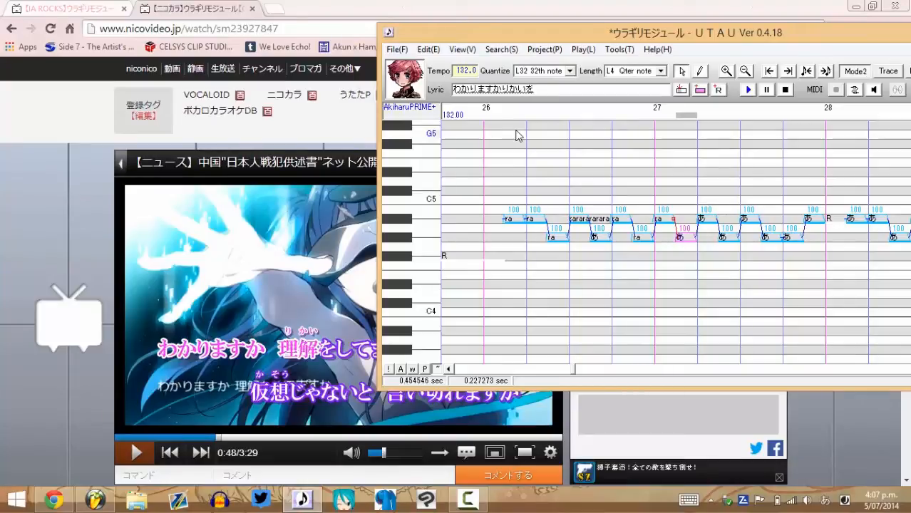
Complete the lyric line with りかいをしてますか in hiragana, keeping the karaoke text in view
{"action": "type", "text": "rikaiwoshite"}
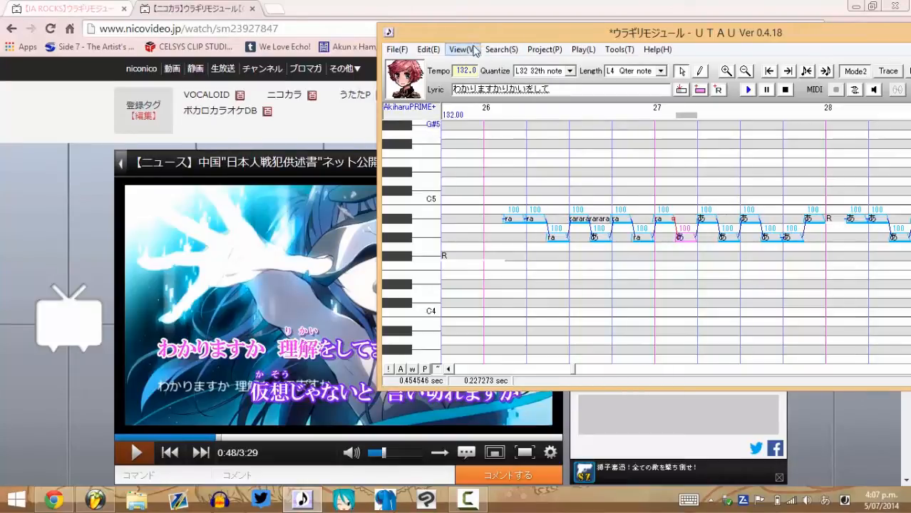
{"action": "left_click_drag", "start_coordinate": [471, 41], "coordinate": [655, 74]}
{"action": "type", "text": "ma"}
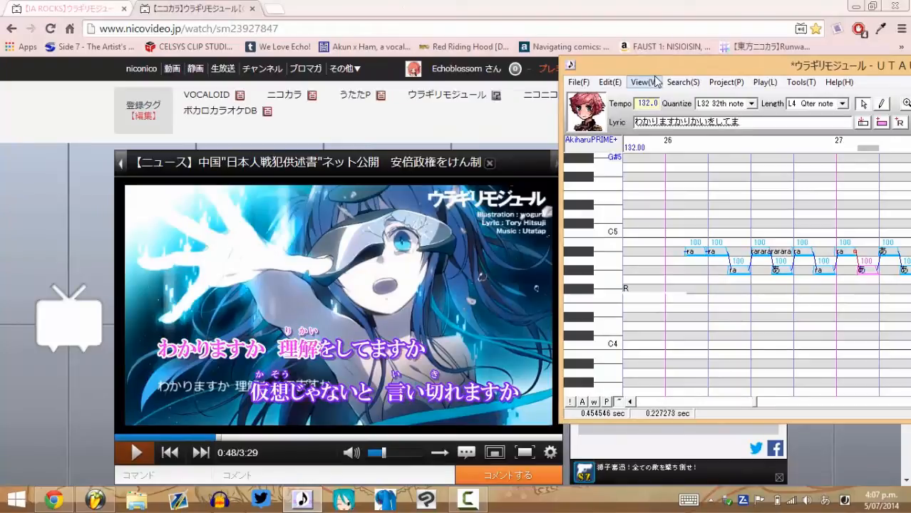
{"action": "type", "text": "suka"}
{"action": "key", "text": "Return"}
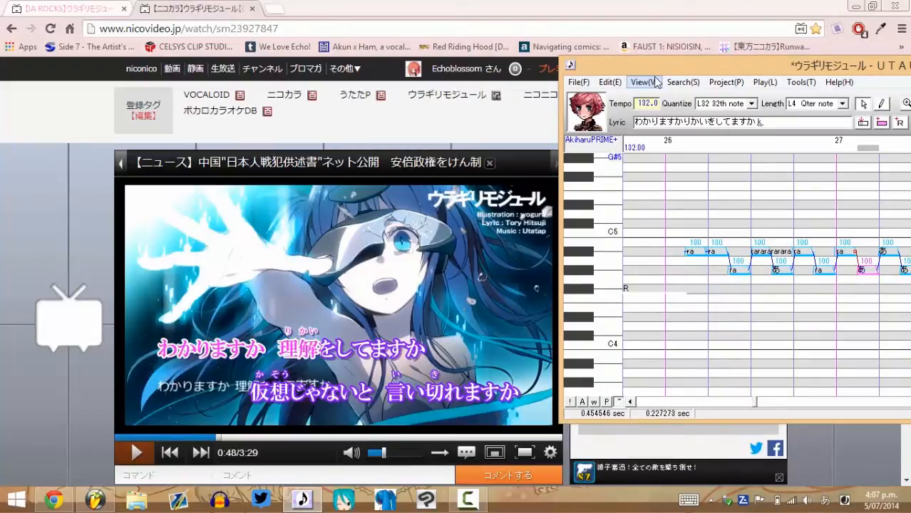
Apply the lyric line わかりますかりかいをしてますか to the notes of bars 26 and 27
{"action": "left_click_drag", "start_coordinate": [660, 67], "coordinate": [294, 62]}
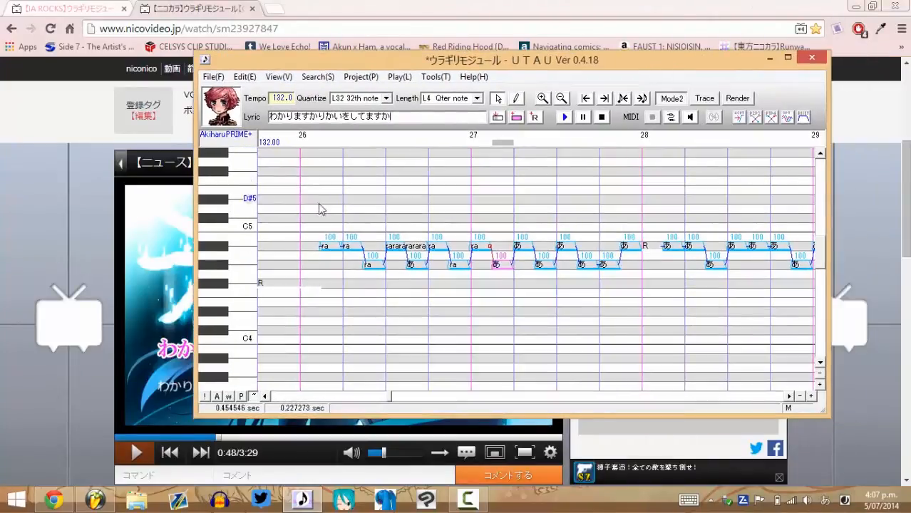
{"action": "left_click_drag", "start_coordinate": [327, 251], "coordinate": [613, 260]}
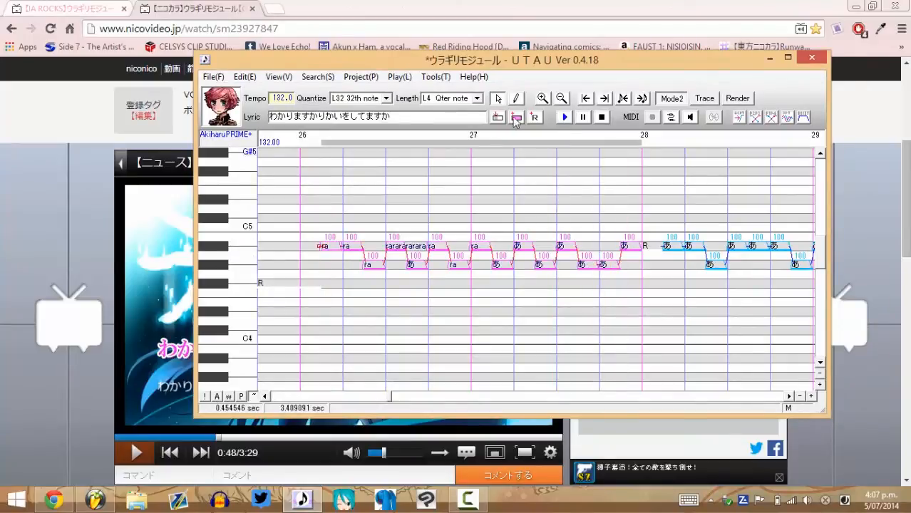
{"action": "left_click", "coordinate": [497, 116]}
Bring the bar 28 notes into view, play the karaoke video up to 0:51, pause it, and return to UTAU
{"action": "left_click", "coordinate": [789, 397]}
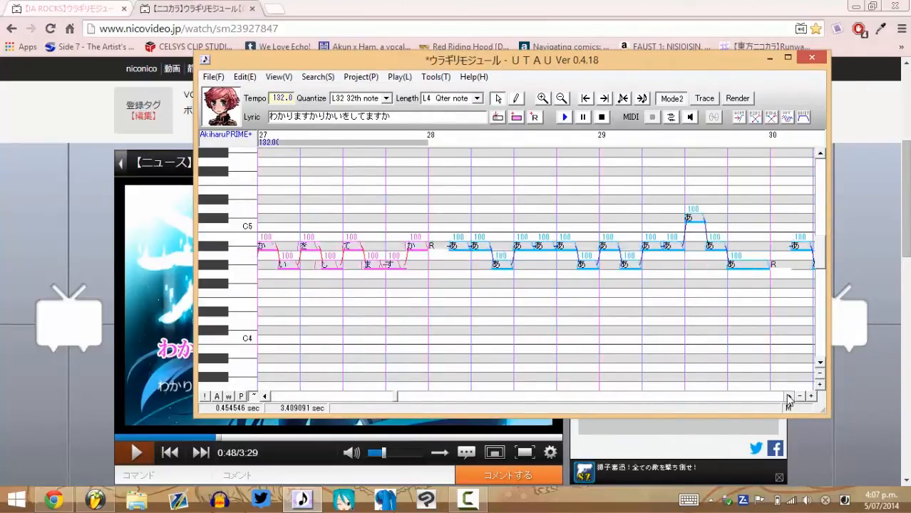
{"action": "left_click_drag", "start_coordinate": [371, 64], "coordinate": [513, 64]}
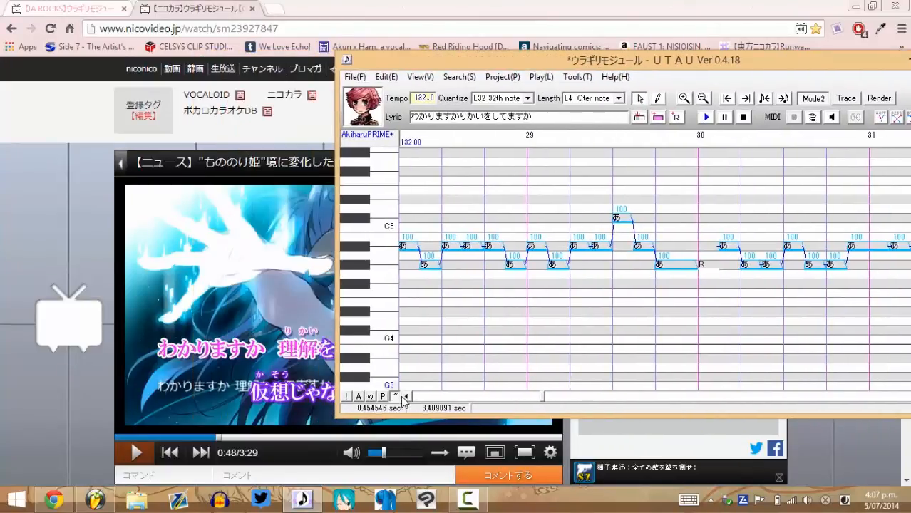
{"action": "left_click", "coordinate": [407, 398]}
{"action": "left_click", "coordinate": [134, 453]}
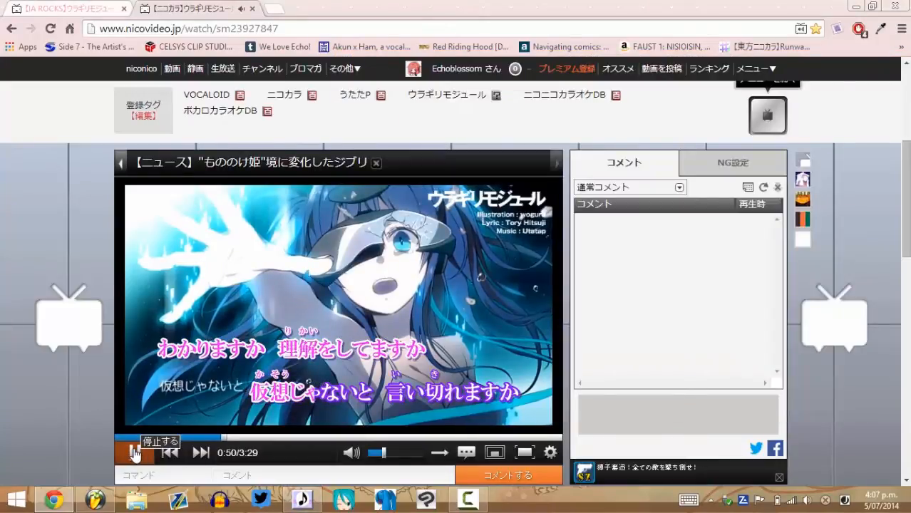
{"action": "left_click", "coordinate": [135, 453]}
{"action": "left_click", "coordinate": [302, 499]}
Replace the lyric line with かそおじゃないといいきれますか and apply it to the notes of bars 28 and 29
{"action": "left_click_drag", "start_coordinate": [535, 116], "coordinate": [411, 116]}
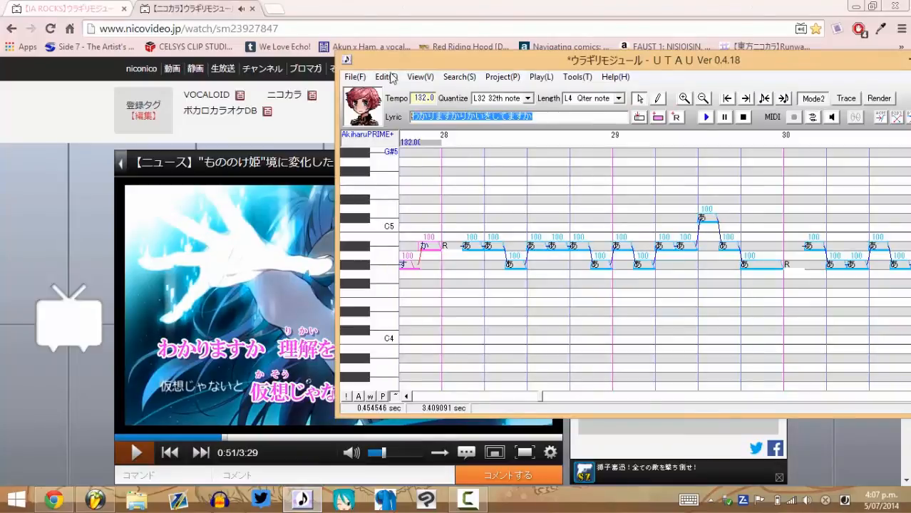
{"action": "left_click_drag", "start_coordinate": [399, 62], "coordinate": [601, 80]}
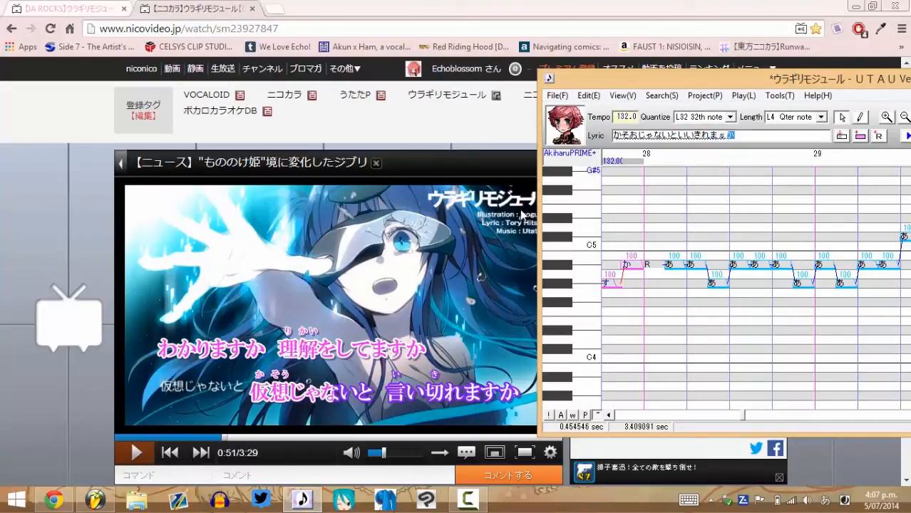
{"action": "key", "text": "F6"}
{"action": "key", "text": "Return"}
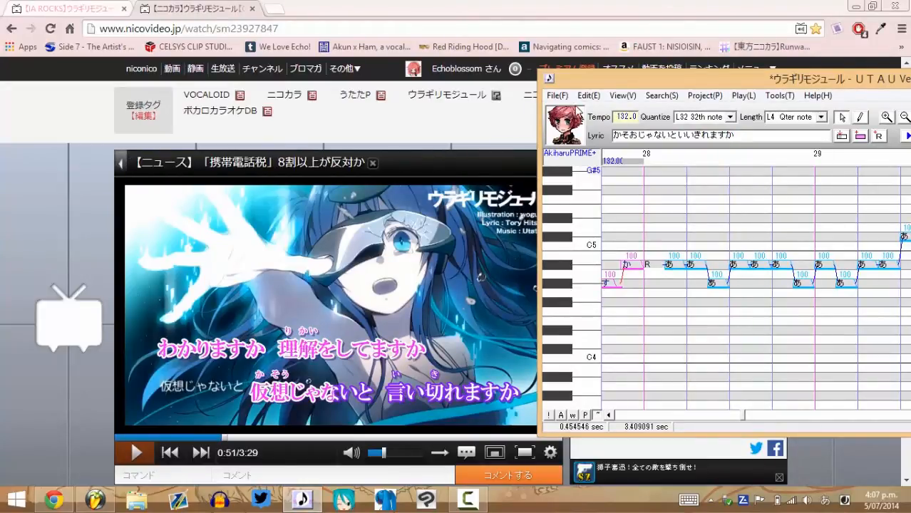
{"action": "left_click_drag", "start_coordinate": [591, 86], "coordinate": [193, 81]}
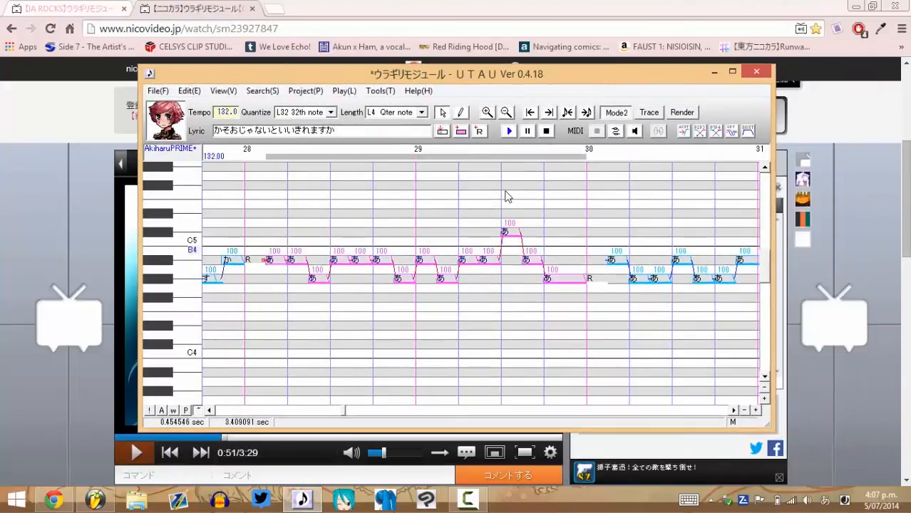
{"action": "left_click", "coordinate": [442, 131]}
Shorten the long note before bar 31 to end at the bar line, and give the rest after it the lyric b
{"action": "left_click", "coordinate": [733, 410]}
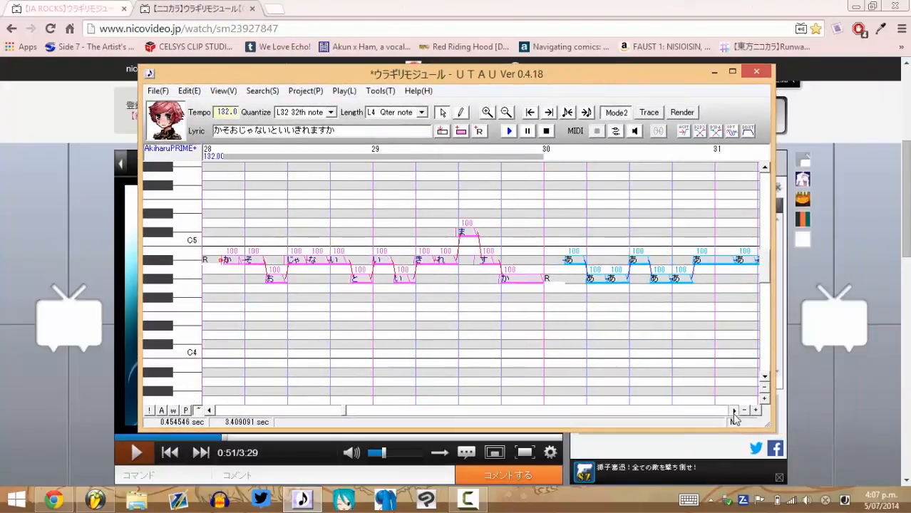
{"action": "left_click", "coordinate": [735, 411]}
{"action": "left_click", "coordinate": [734, 411]}
{"action": "left_click", "coordinate": [369, 260]}
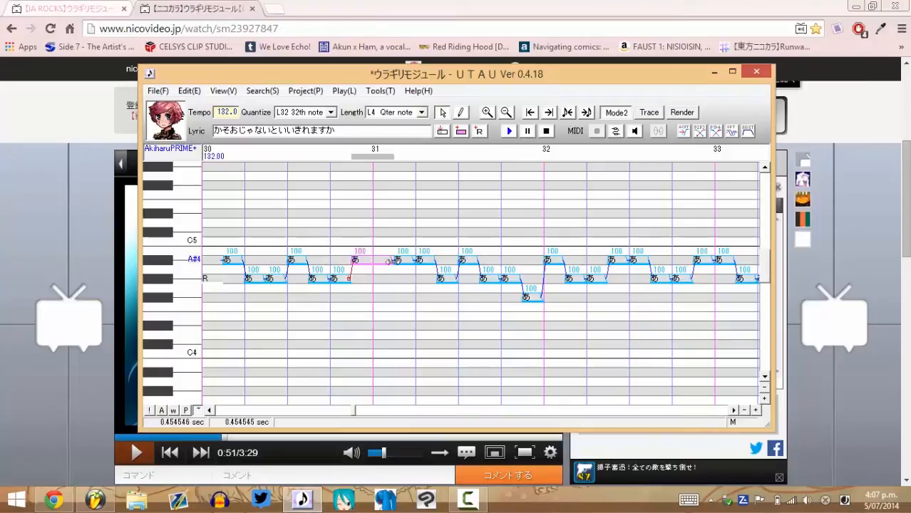
{"action": "left_click_drag", "start_coordinate": [388, 262], "coordinate": [374, 267]}
{"action": "double_click", "coordinate": [382, 261]}
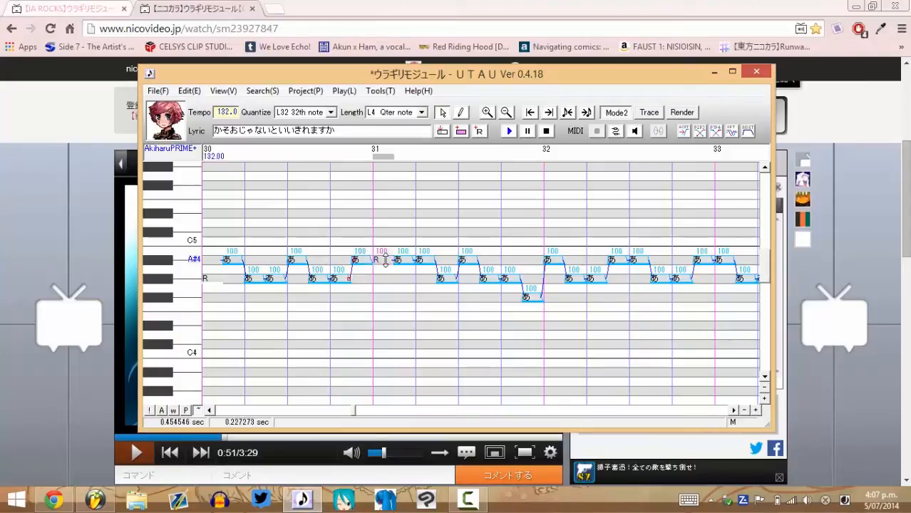
{"action": "type", "text": "b"}
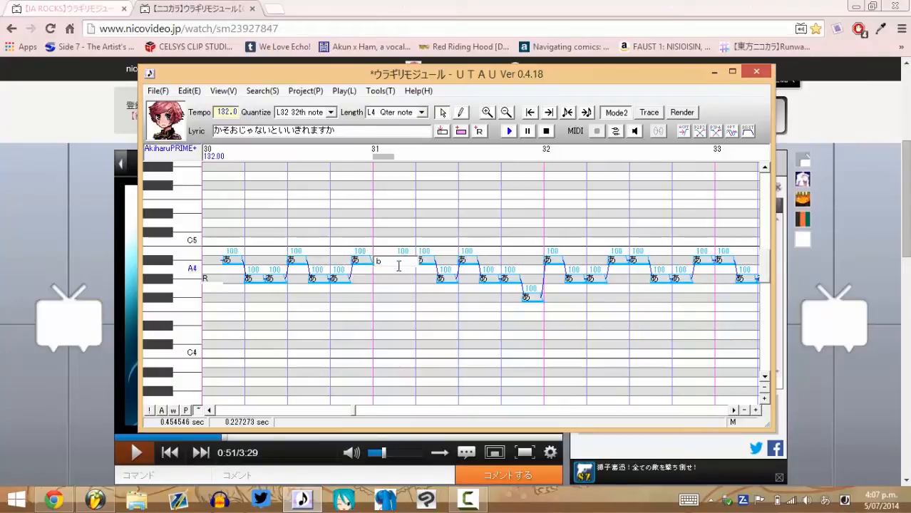
{"action": "key", "text": "Return"}
Move UTAU off the karaoke video, play the video on to 0:56, pause it, and return to UTAU
{"action": "left_click", "coordinate": [209, 411]}
{"action": "left_click", "coordinate": [209, 411]}
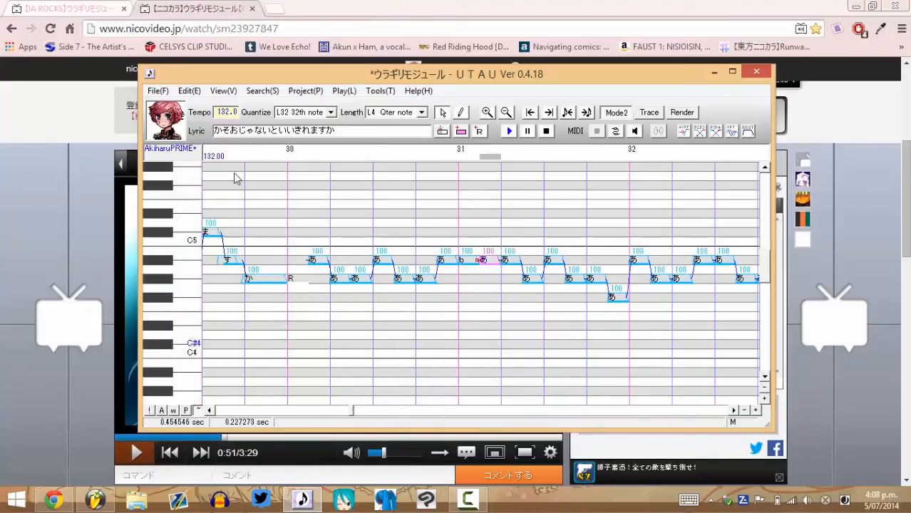
{"action": "left_click_drag", "start_coordinate": [267, 75], "coordinate": [545, 169]}
{"action": "left_click", "coordinate": [132, 453]}
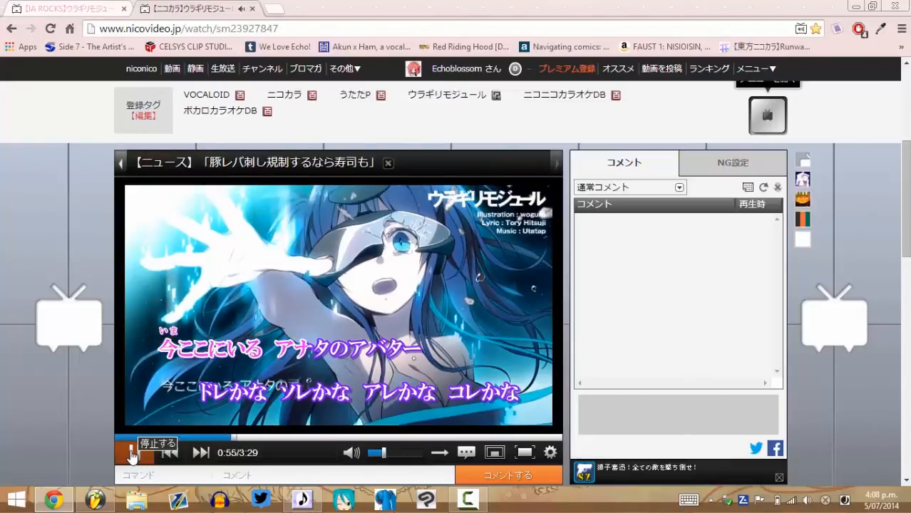
{"action": "left_click", "coordinate": [142, 456]}
{"action": "left_click", "coordinate": [303, 501]}
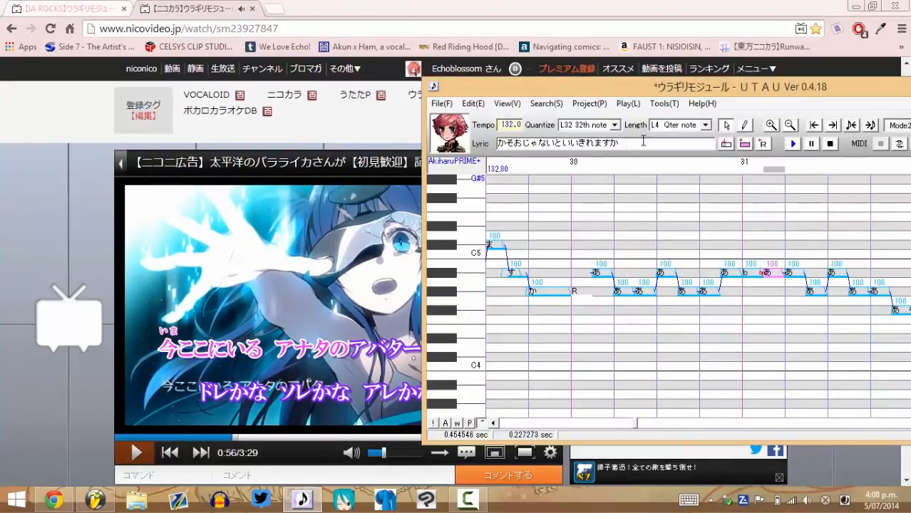
Replace the lyric line with いまここにいるあなたのあばた in hiragana
{"action": "left_click_drag", "start_coordinate": [643, 141], "coordinate": [397, 156]}
{"action": "type", "text": "imako"}
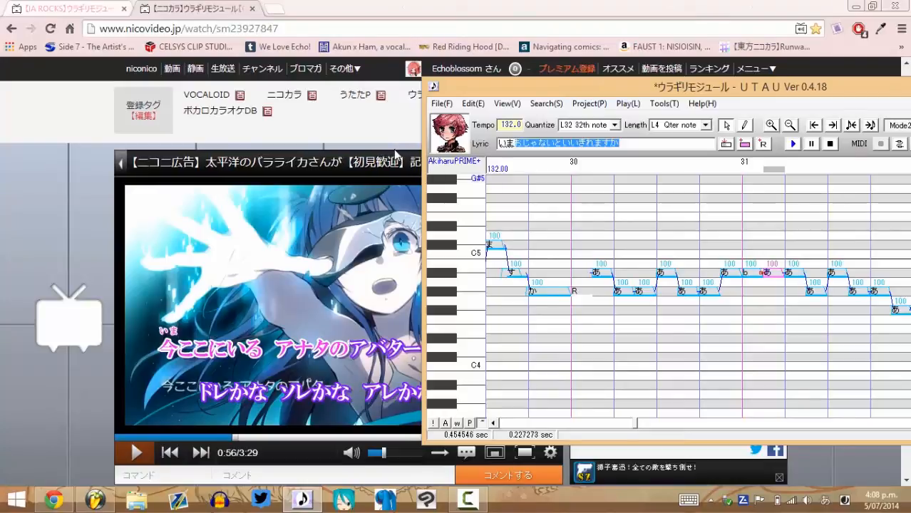
{"action": "type", "text": "konii"}
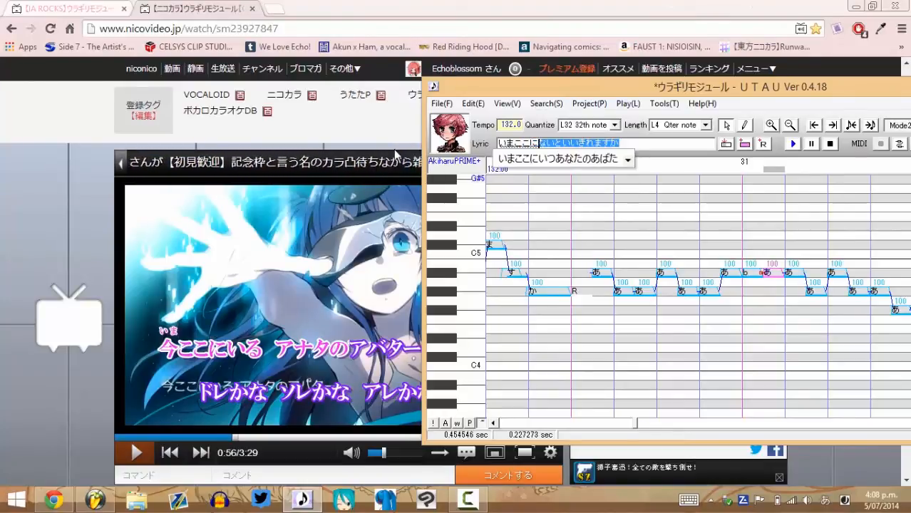
{"action": "type", "text": "ru"}
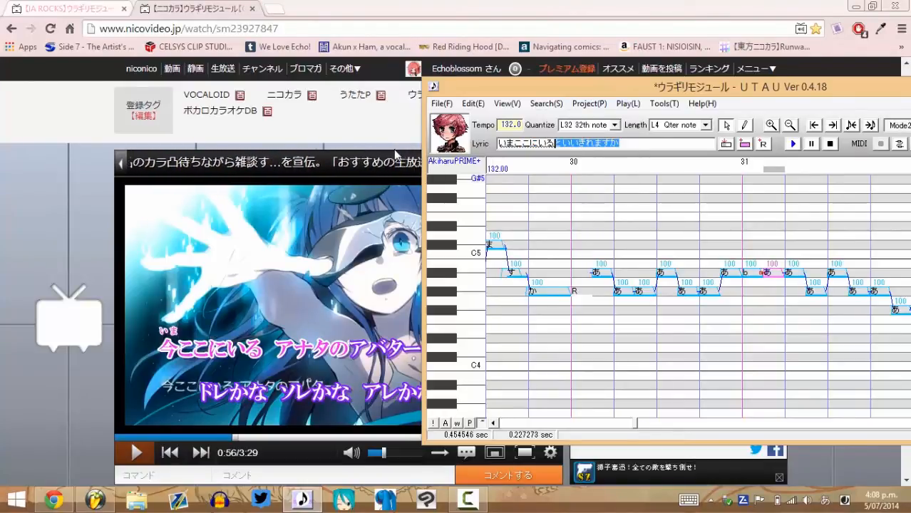
{"action": "key", "text": "Return"}
{"action": "type", "text": "anat"}
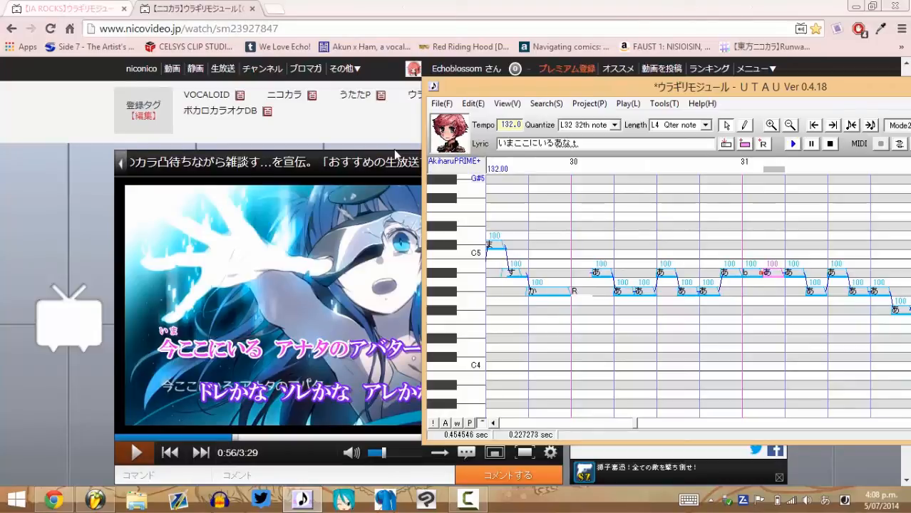
{"action": "type", "text": "anoa"}
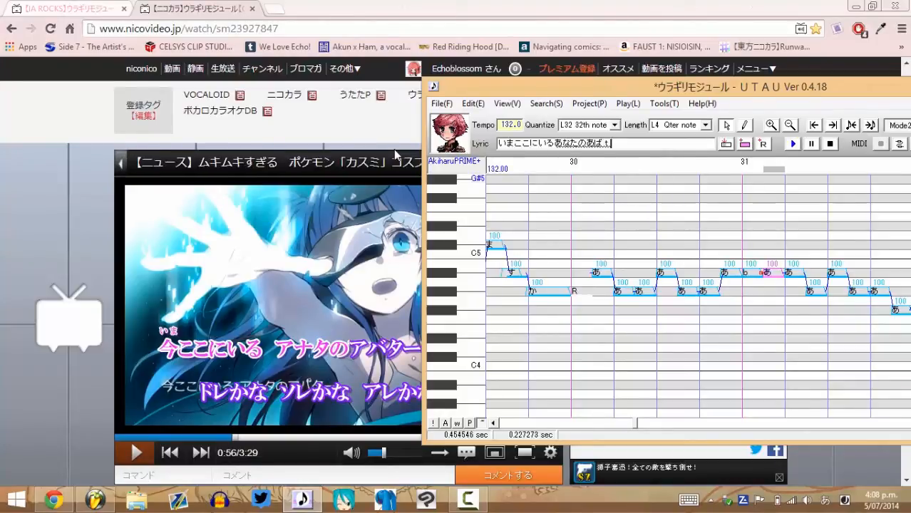
{"action": "key", "text": "Return"}
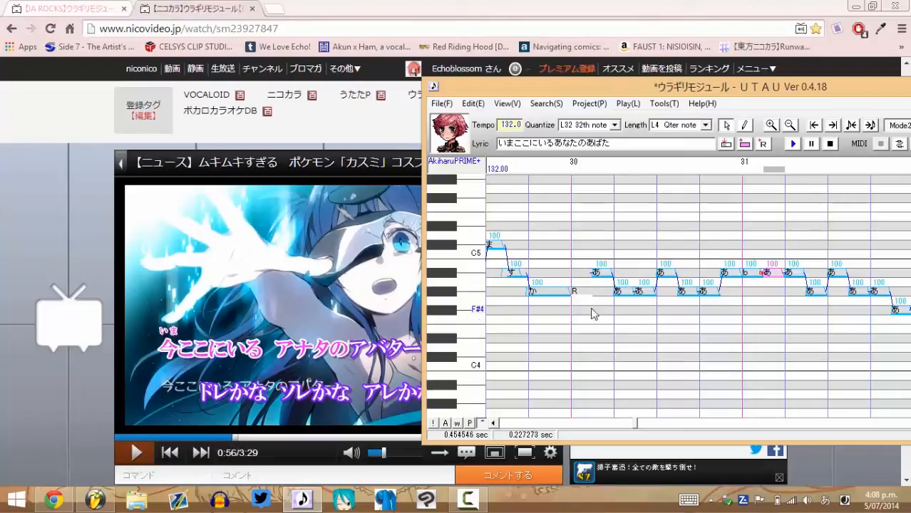
Apply the new lyric line to the notes of bars 30 and 31, leaving out the low note just before bar 32
{"action": "left_click_drag", "start_coordinate": [597, 307], "coordinate": [902, 288]}
{"action": "left_click_drag", "start_coordinate": [720, 89], "coordinate": [577, 88]}
{"action": "left_click", "coordinate": [584, 142]}
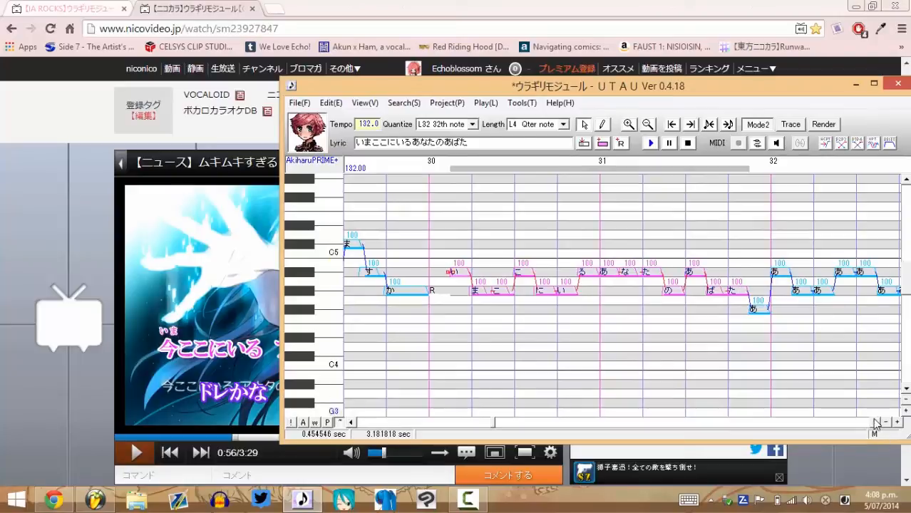
Show the note parameters, select all notes, and check their shared portamento and vibrato settings in Pitch control
{"action": "left_click", "coordinate": [875, 423]}
{"action": "left_click", "coordinate": [876, 422]}
{"action": "left_click", "coordinate": [876, 422]}
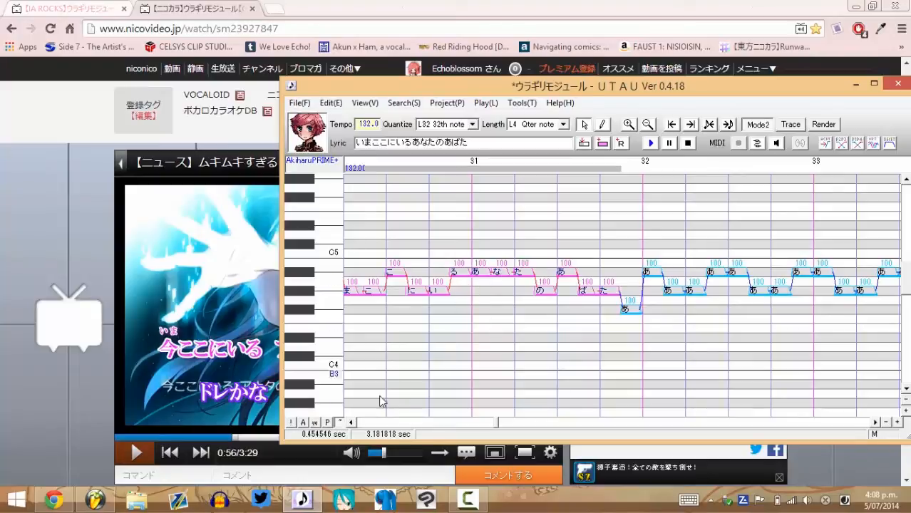
{"action": "left_click", "coordinate": [328, 423]}
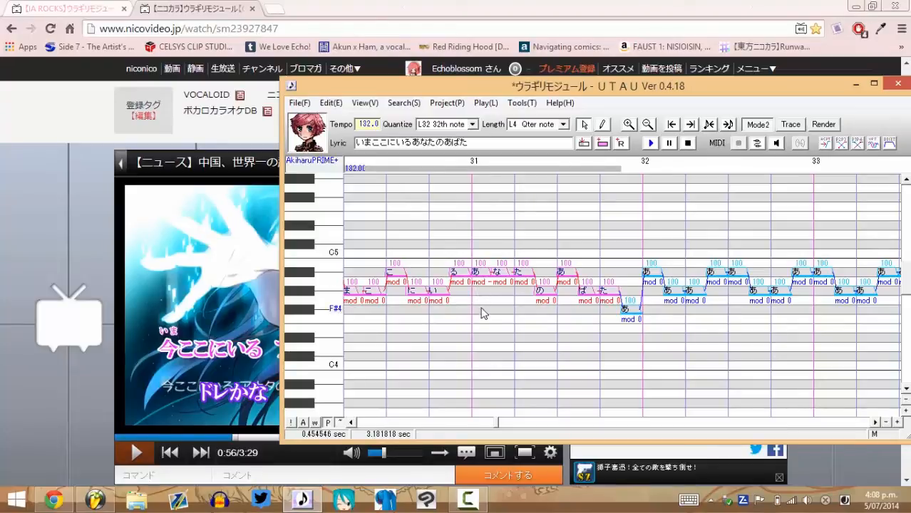
{"action": "key", "text": "ctrl+a"}
{"action": "right_click", "coordinate": [500, 275]}
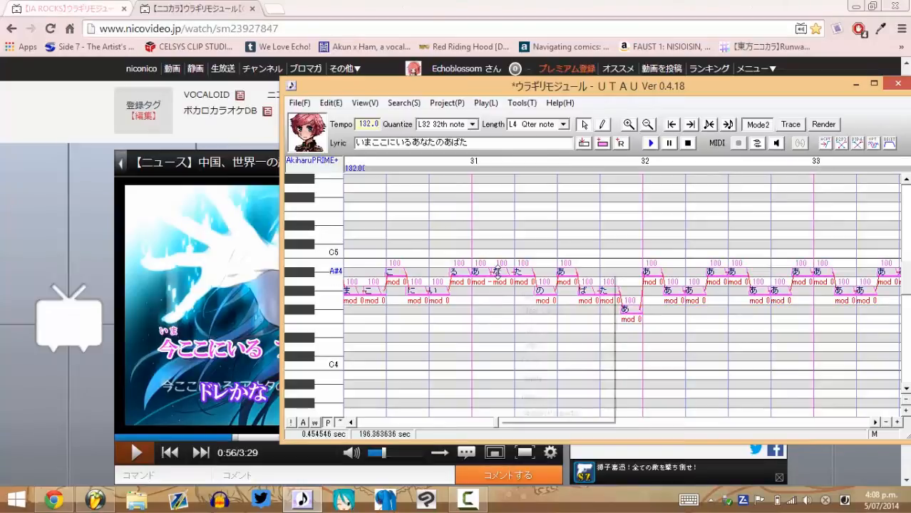
{"action": "left_click", "coordinate": [532, 398]}
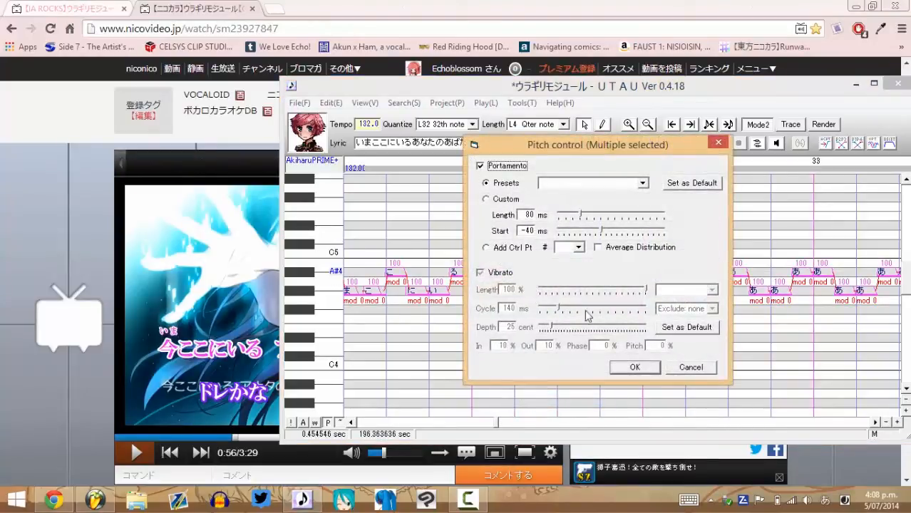
{"action": "left_click", "coordinate": [634, 367]}
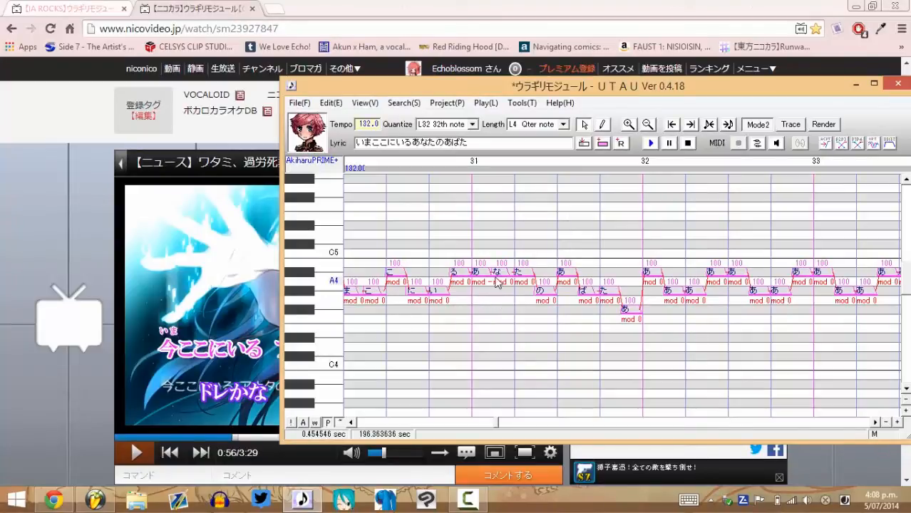
Check the modulation setting in the shared properties of all selected notes and accept the dialog
{"action": "right_click", "coordinate": [503, 272]}
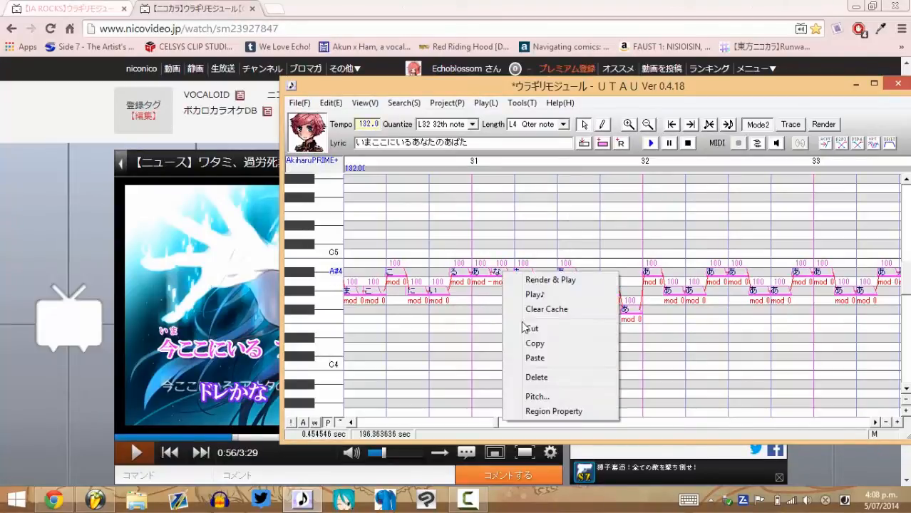
{"action": "left_click", "coordinate": [545, 412]}
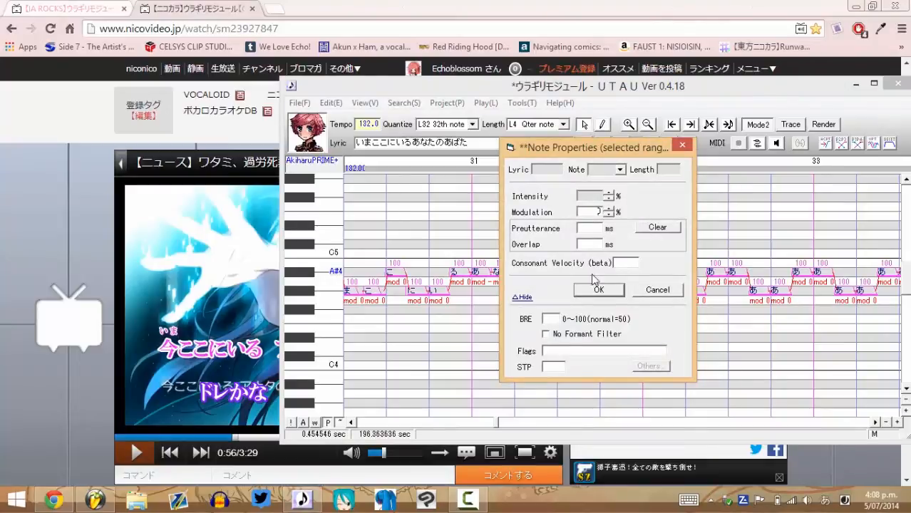
{"action": "left_click_drag", "start_coordinate": [596, 155], "coordinate": [663, 131]}
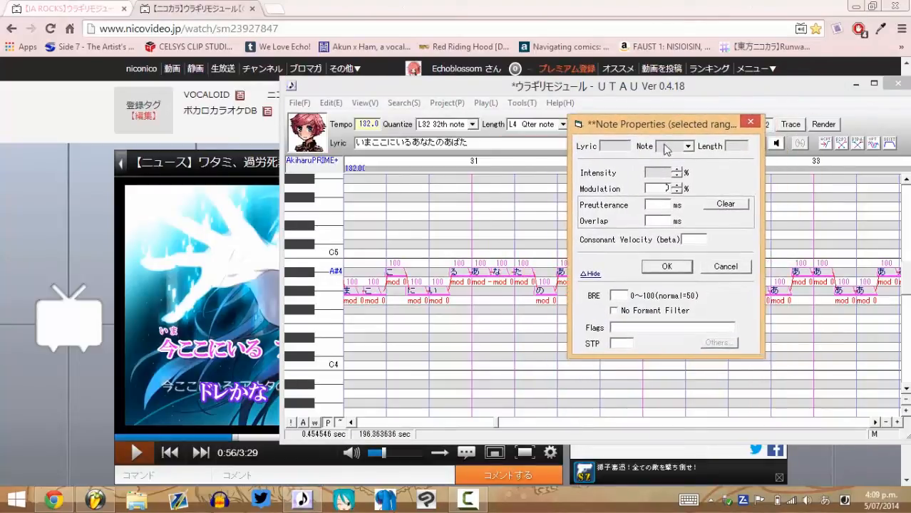
{"action": "left_click", "coordinate": [666, 267]}
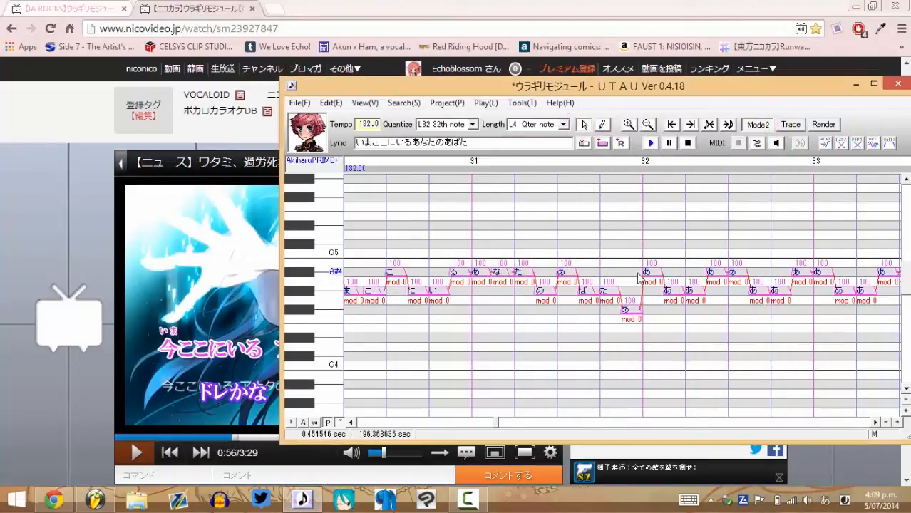
Hide the modulation values under the notes, then play the karaoke video briefly to hear the ドレかな line begin and return to UTAU
{"action": "left_click", "coordinate": [339, 422]}
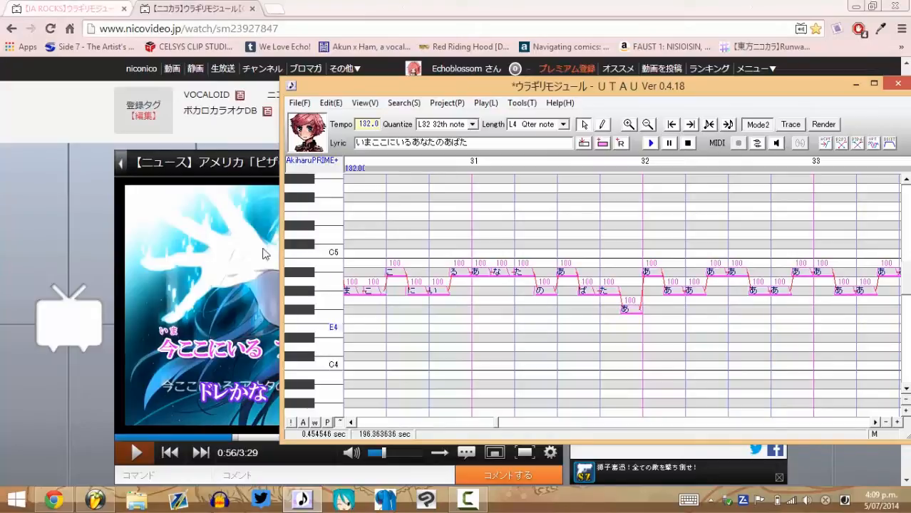
{"action": "left_click", "coordinate": [134, 454]}
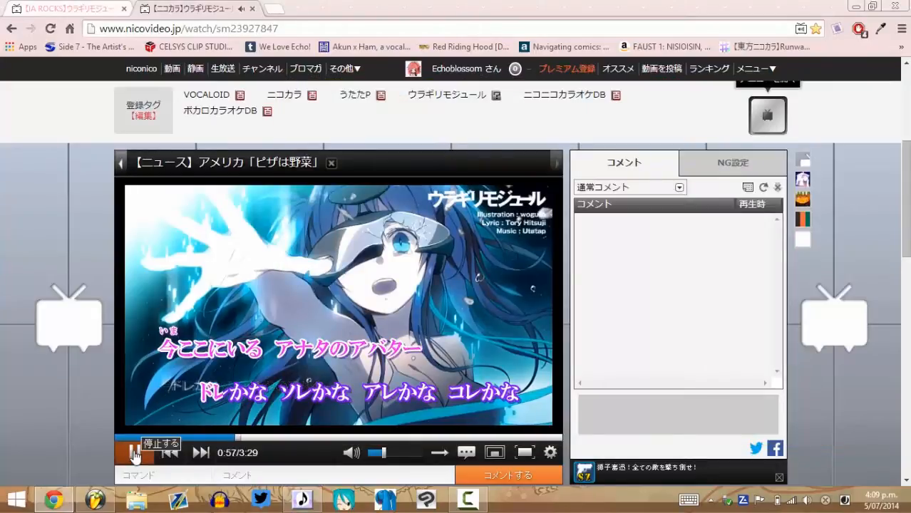
{"action": "left_click", "coordinate": [134, 454]}
{"action": "left_click", "coordinate": [302, 499]}
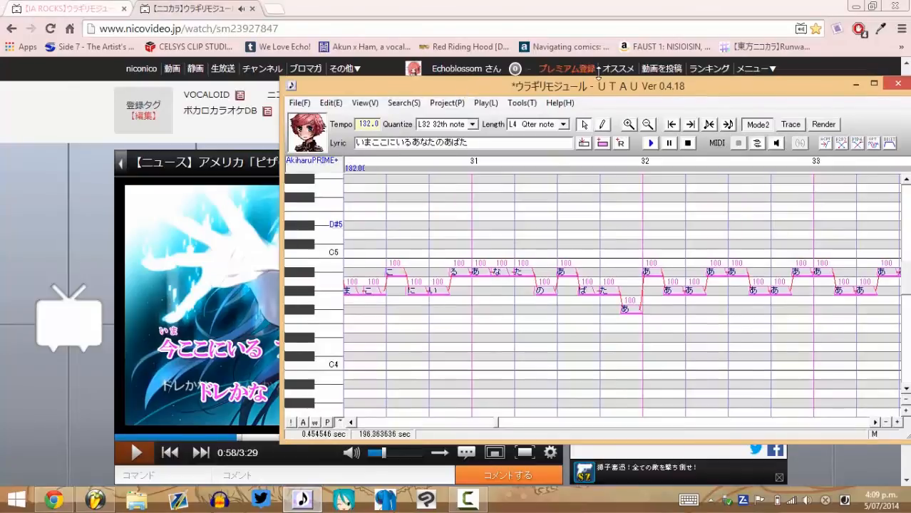
Uncover the video's lyrics and replace the lyric line with どれかなそれかなあれかなこれかな in hiragana
{"action": "left_click_drag", "start_coordinate": [459, 90], "coordinate": [570, 83]}
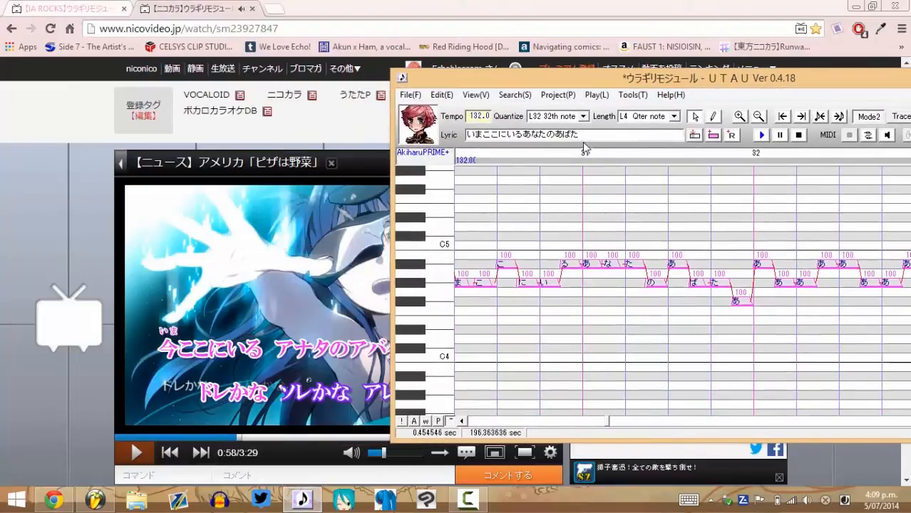
{"action": "left_click", "coordinate": [760, 422]}
{"action": "left_click", "coordinate": [463, 422]}
{"action": "left_click", "coordinate": [463, 422]}
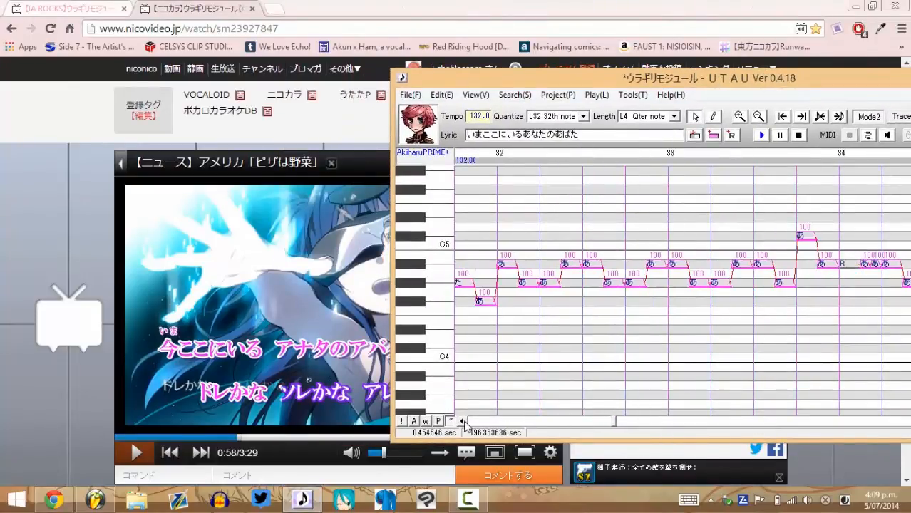
{"action": "left_click", "coordinate": [462, 422]}
{"action": "left_click_drag", "start_coordinate": [542, 83], "coordinate": [720, 103]}
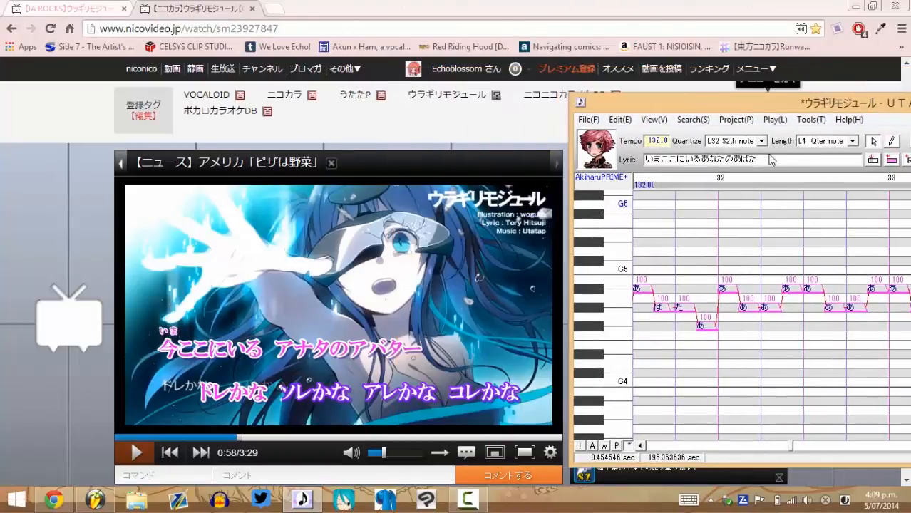
{"action": "left_click_drag", "start_coordinate": [770, 160], "coordinate": [622, 160]}
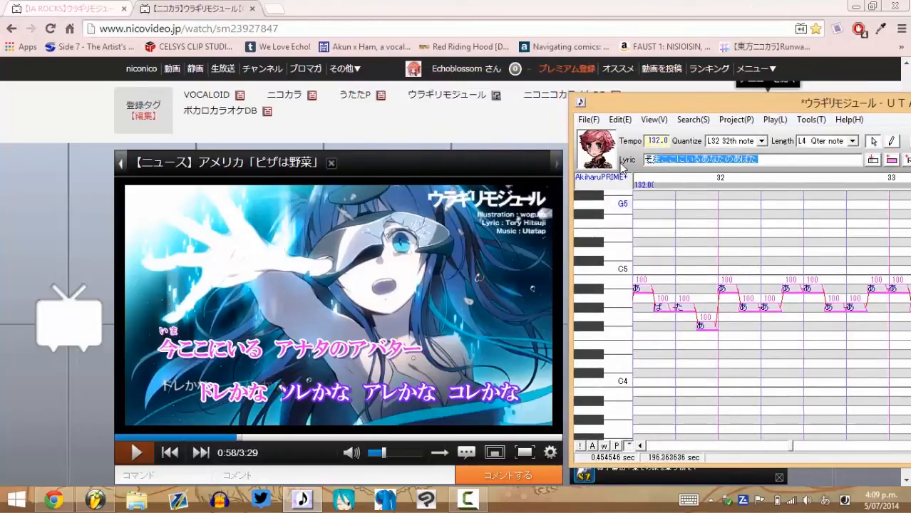
{"action": "type", "text": "どれ"}
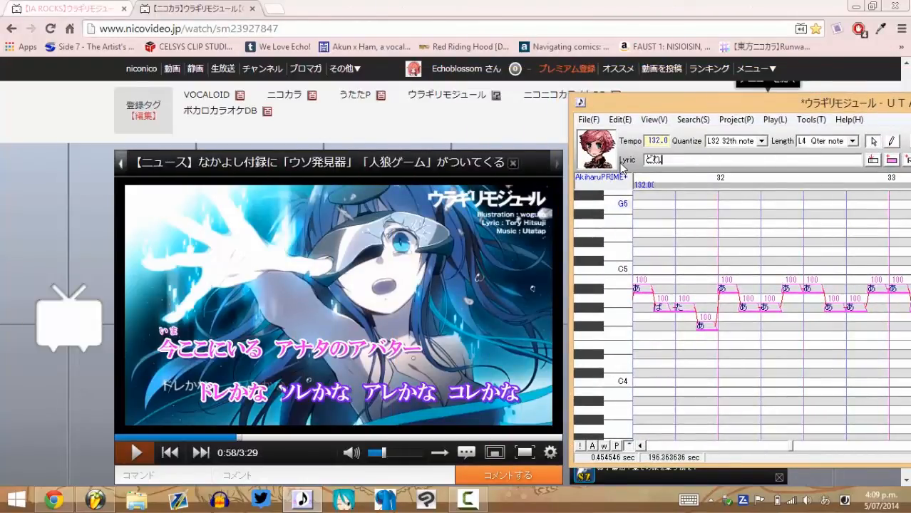
{"action": "type", "text": "かn"}
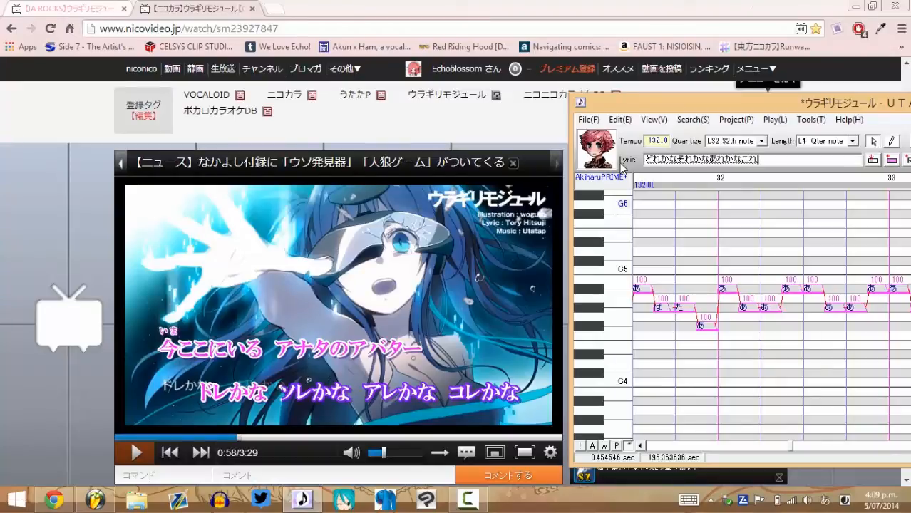
{"action": "key", "text": "Return"}
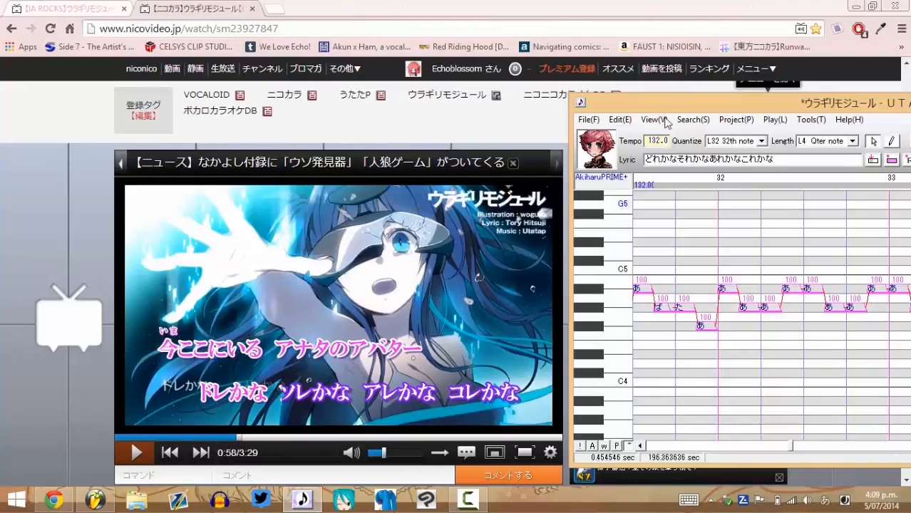
Apply the new lyric line to the notes of bars 32 and 33
{"action": "left_click_drag", "start_coordinate": [674, 105], "coordinate": [236, 61]}
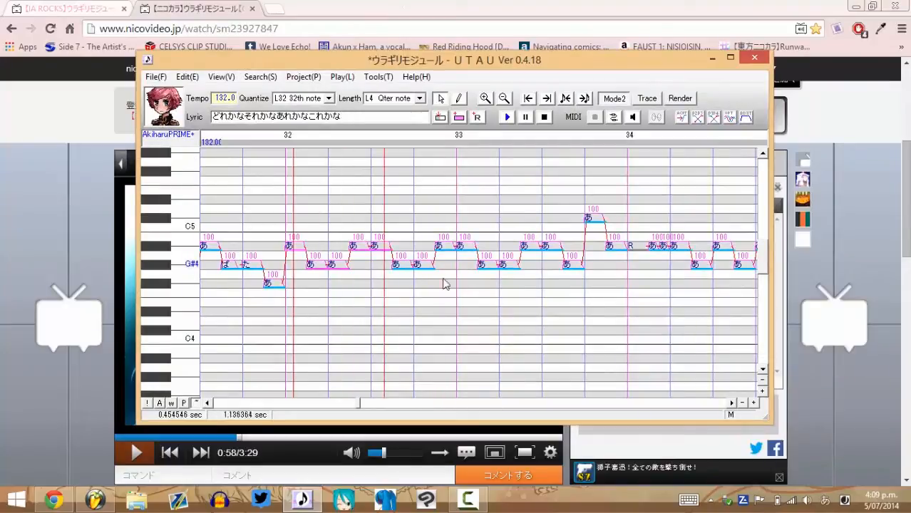
{"action": "left_click_drag", "start_coordinate": [443, 278], "coordinate": [628, 289]}
{"action": "left_click", "coordinate": [438, 117]}
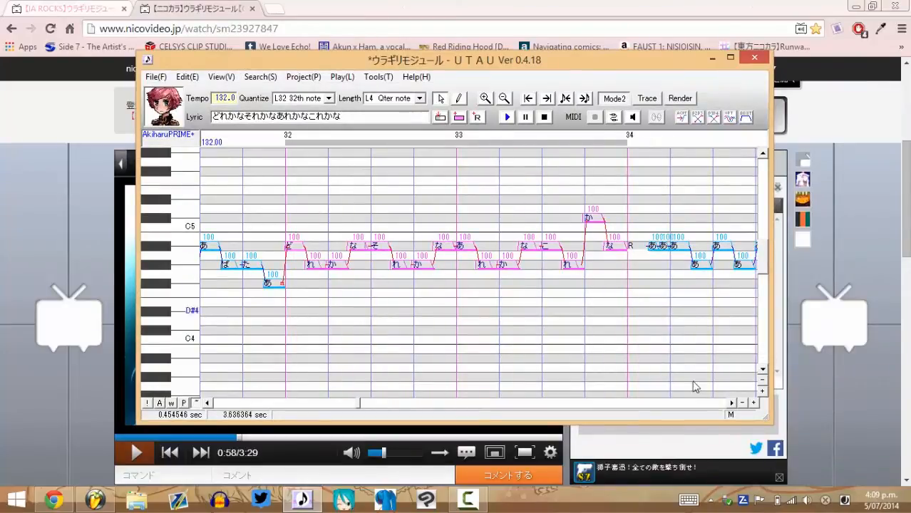
Bring the notes from bar 34 into view, play the karaoke video into the ログアウトすれば line, and return to UTAU
{"action": "left_click", "coordinate": [731, 403]}
{"action": "left_click", "coordinate": [731, 402]}
{"action": "left_click", "coordinate": [731, 403]}
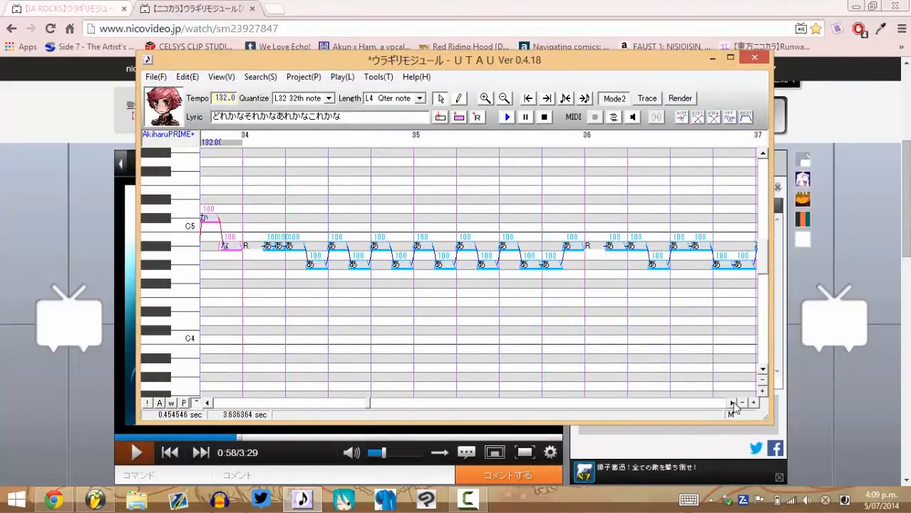
{"action": "left_click_drag", "start_coordinate": [285, 63], "coordinate": [590, 62]}
{"action": "left_click", "coordinate": [134, 451]}
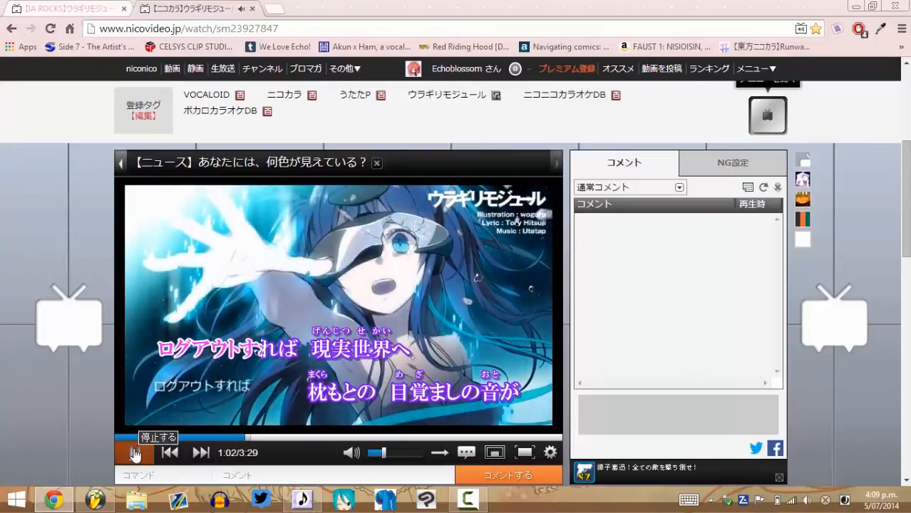
{"action": "left_click", "coordinate": [133, 453]}
{"action": "left_click", "coordinate": [301, 499]}
Replace the lyric line with ろぐあわとすればげんじつせかいえ in hiragana
{"action": "key", "text": "ctrl+a"}
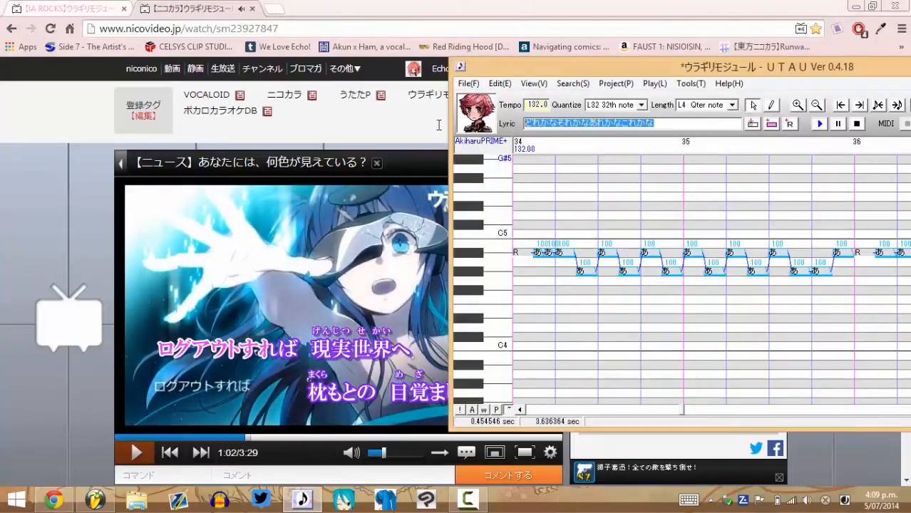
{"action": "type", "text": "ろぐあわ"}
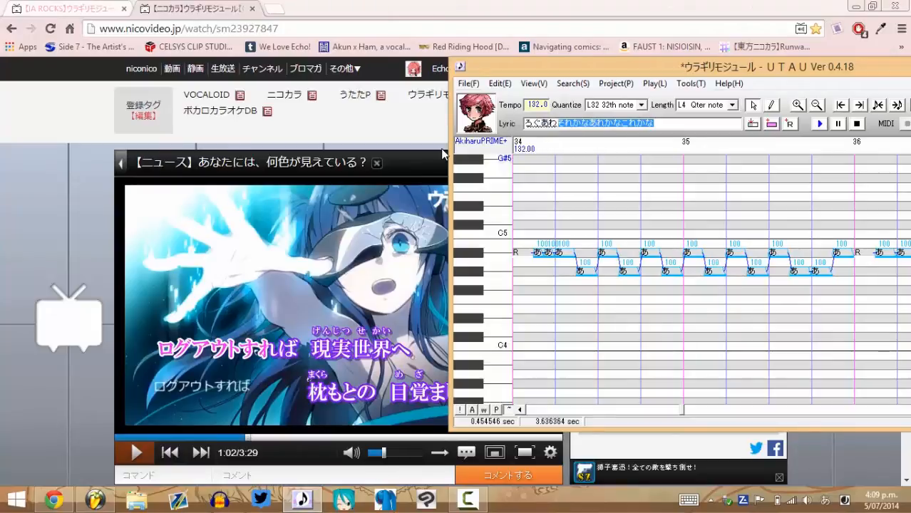
{"action": "type", "text": "と"}
{"action": "type", "text": "れば"}
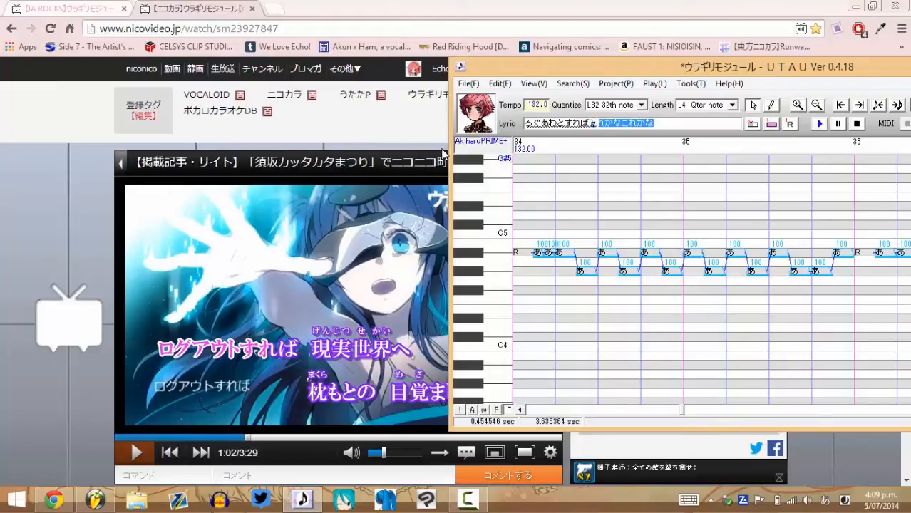
{"action": "type", "text": "げんじつせかい"}
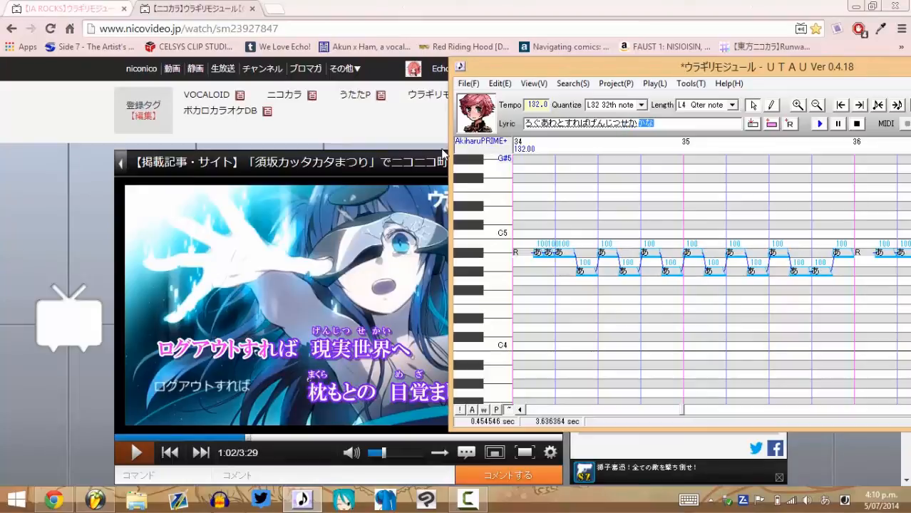
{"action": "type", "text": "え"}
{"action": "key", "text": "Return"}
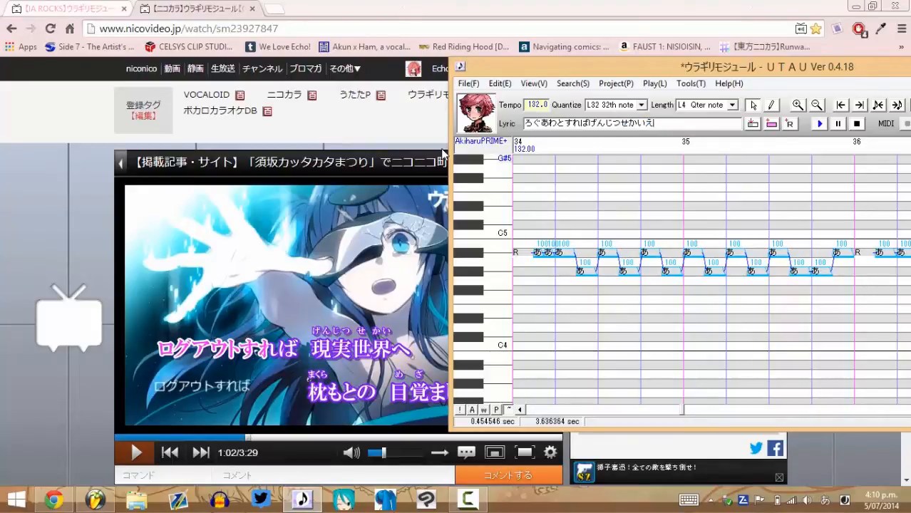
Play the karaoke video through 現実世界へ and compare the sung line with the notes of bars 34 and 35
{"action": "left_click_drag", "start_coordinate": [492, 72], "coordinate": [667, 78]}
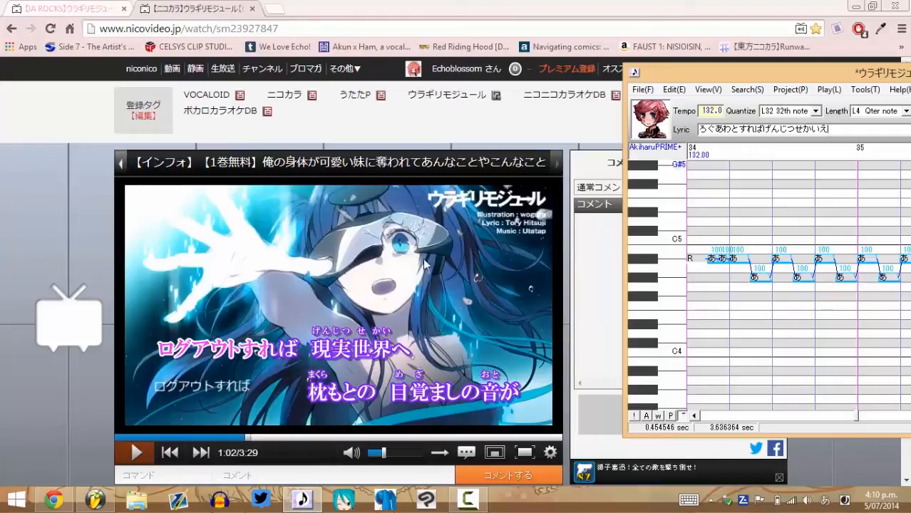
{"action": "left_click_drag", "start_coordinate": [709, 72], "coordinate": [399, 47]}
{"action": "left_click", "coordinate": [136, 452]}
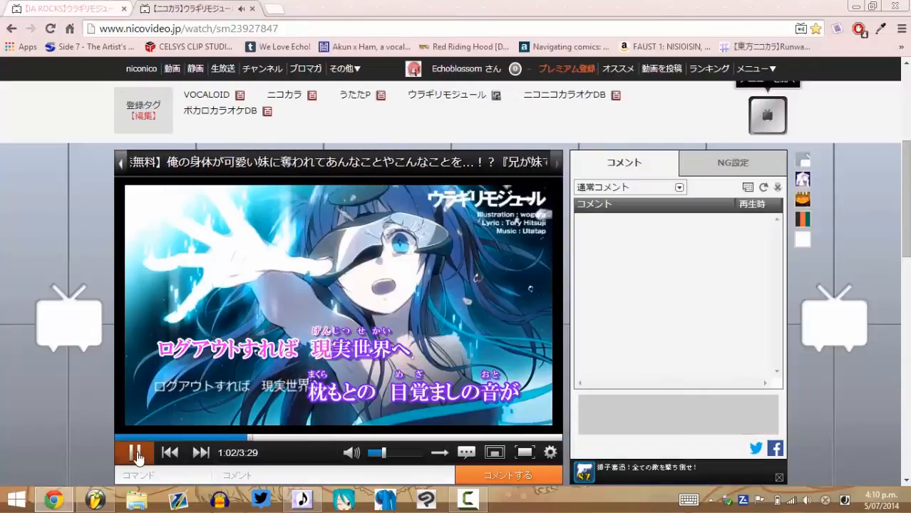
{"action": "left_click", "coordinate": [138, 456]}
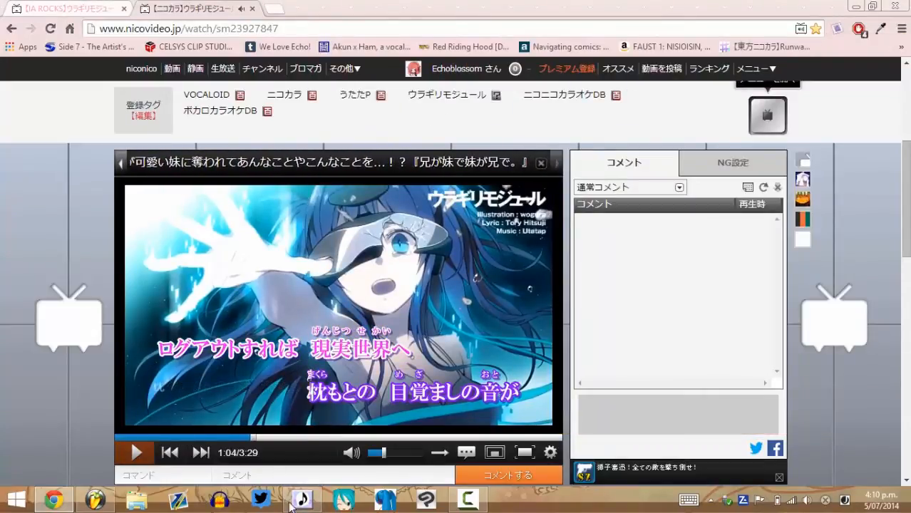
{"action": "left_click", "coordinate": [302, 499]}
{"action": "left_click_drag", "start_coordinate": [588, 46], "coordinate": [507, 52]}
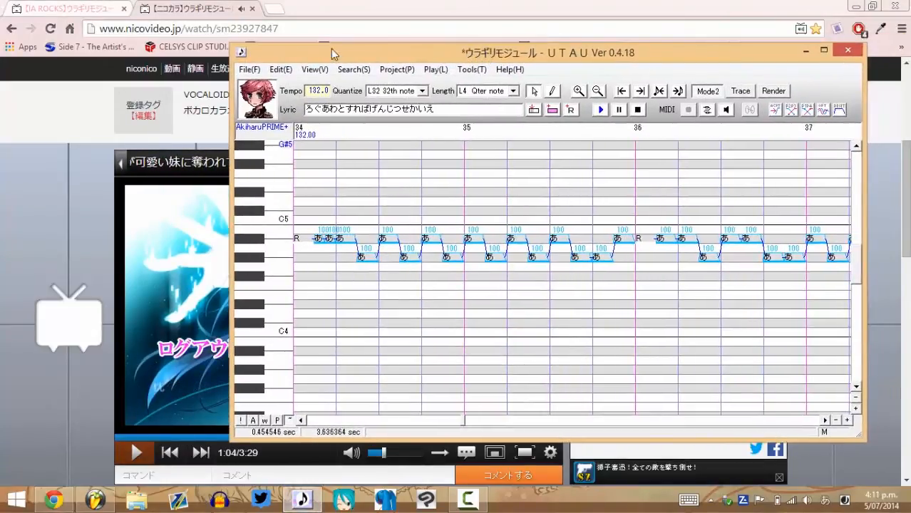
{"action": "left_click_drag", "start_coordinate": [331, 49], "coordinate": [410, 57]}
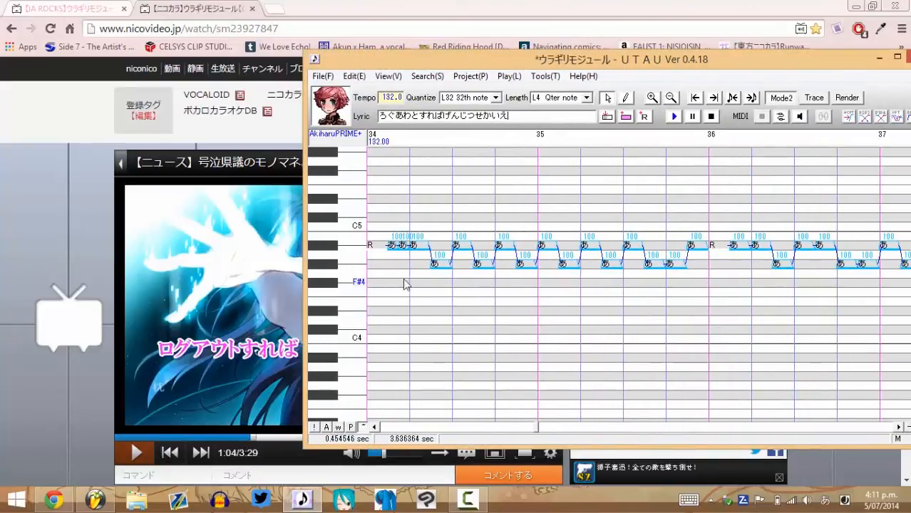
{"action": "left_click_drag", "start_coordinate": [429, 67], "coordinate": [441, 68]}
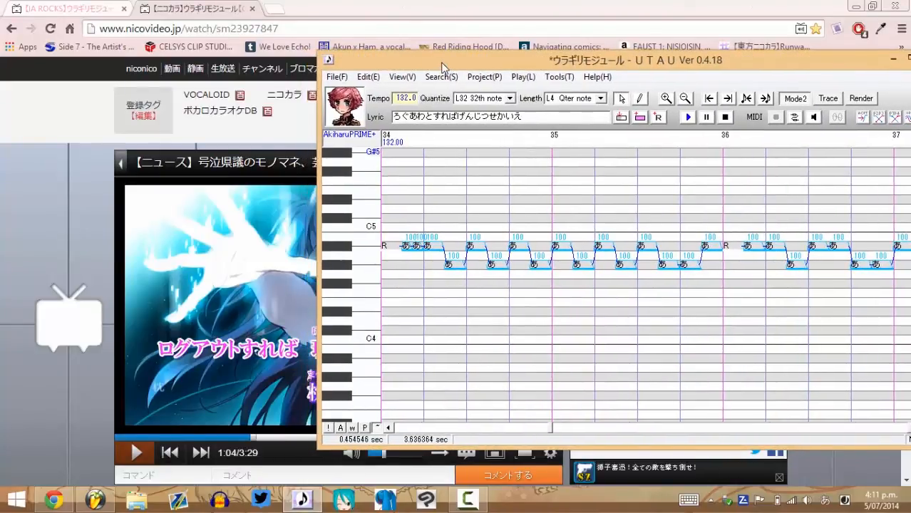
Rewind the karaoke video slightly, replay the ログアウトすれば phrase, and return to UTAU
{"action": "left_click", "coordinate": [243, 437]}
{"action": "left_click", "coordinate": [148, 450]}
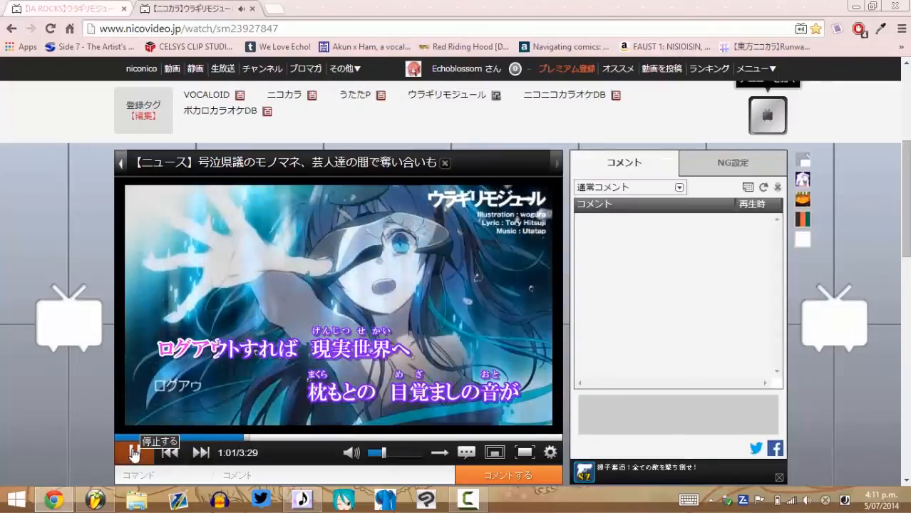
{"action": "left_click", "coordinate": [146, 452]}
{"action": "left_click", "coordinate": [303, 501]}
Correct わ to う in the lyric line and apply it to the notes of bars 34 and 35
{"action": "left_click_drag", "start_coordinate": [427, 117], "coordinate": [418, 119]}
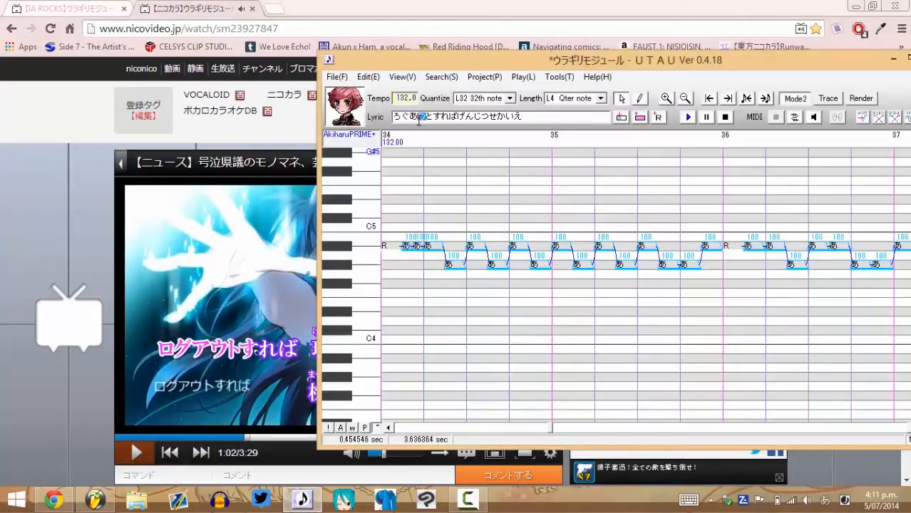
{"action": "type", "text": "wu"}
{"action": "key", "text": "Return"}
{"action": "left_click_drag", "start_coordinate": [406, 268], "coordinate": [720, 277]}
{"action": "left_click", "coordinate": [622, 119]}
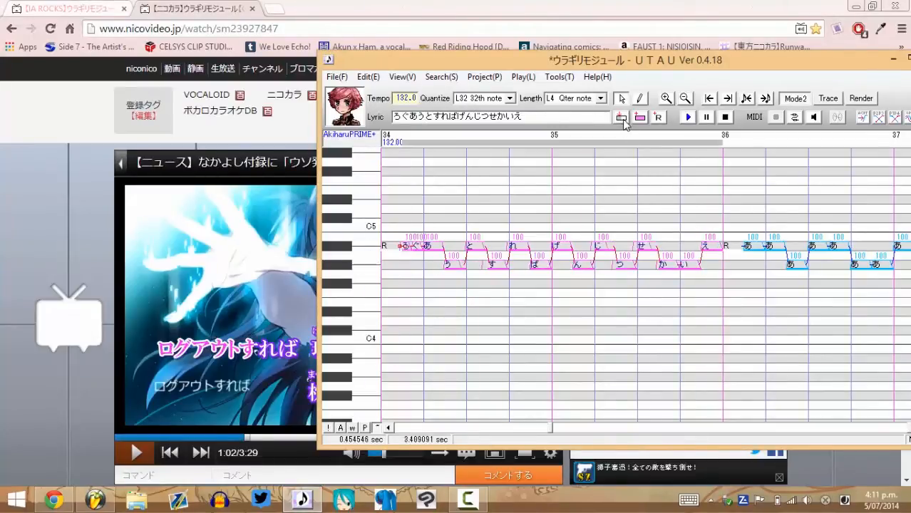
Bring bar 36 into view, play the karaoke video through 枕もとの, and return to UTAU
{"action": "left_click", "coordinate": [806, 428]}
{"action": "left_click", "coordinate": [138, 457]}
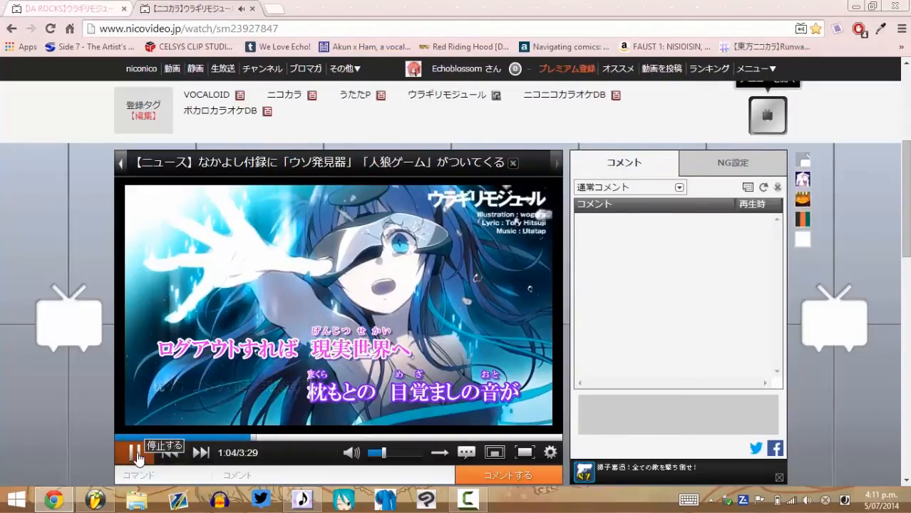
{"action": "left_click", "coordinate": [135, 453]}
{"action": "left_click", "coordinate": [302, 499]}
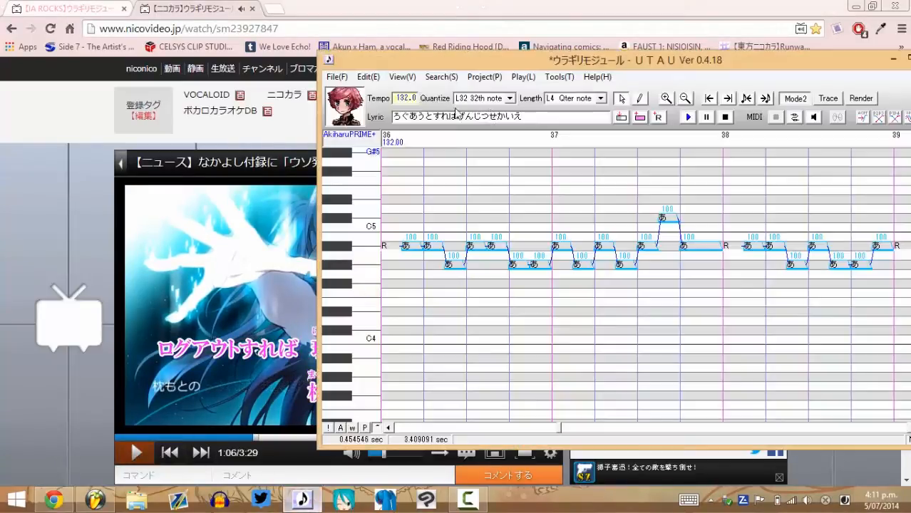
Uncover the video's lyrics and replace the lyric line with まくらもとのめさましのおとが in hiragana
{"action": "left_click_drag", "start_coordinate": [365, 55], "coordinate": [575, 68]}
{"action": "type", "text": "まく"}
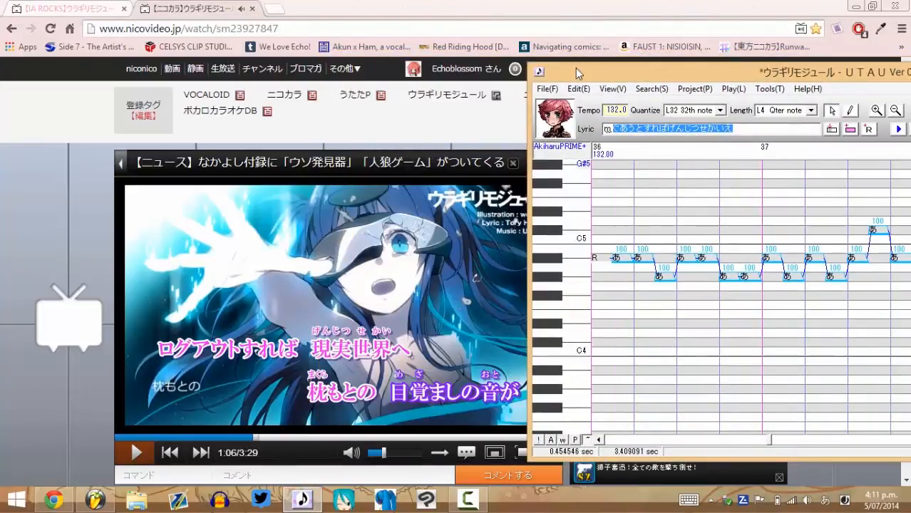
{"action": "type", "text": "らもとの"}
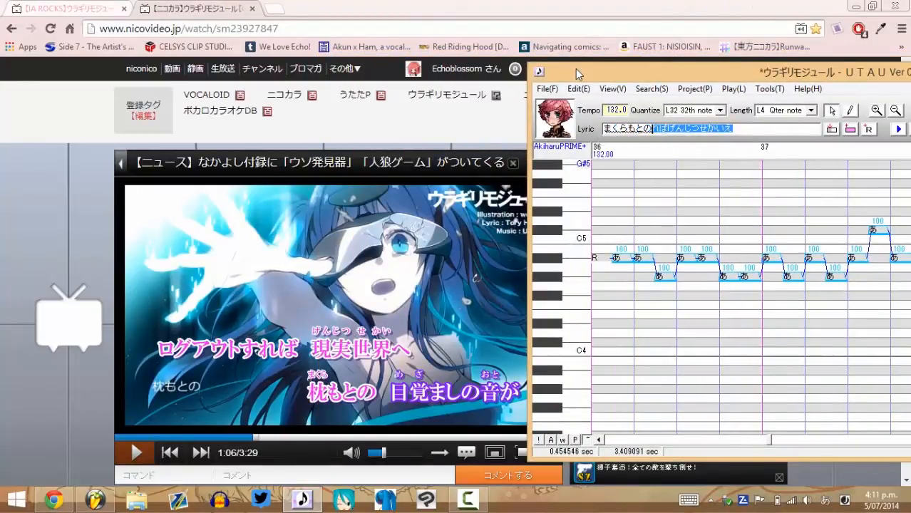
{"action": "key", "text": "Return"}
{"action": "type", "text": "mesa"}
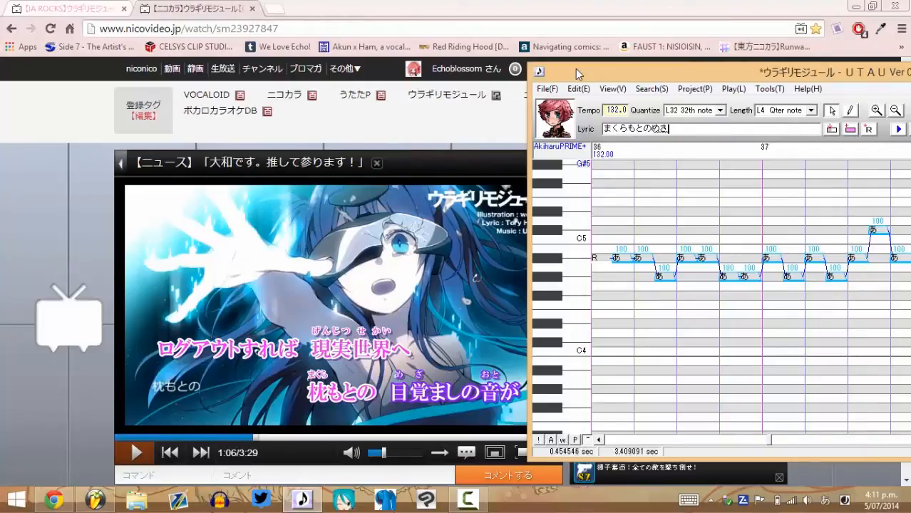
{"action": "type", "text": "mashinooto"}
{"action": "key", "text": "Return"}
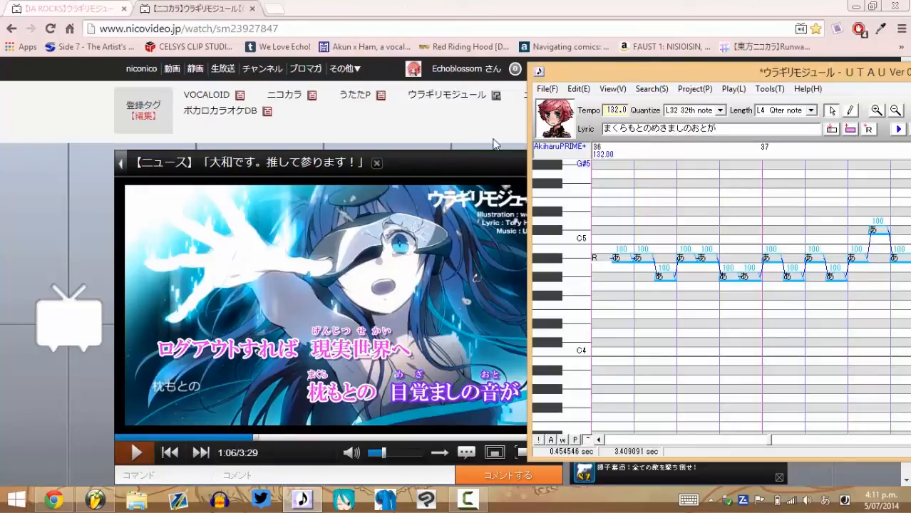
Play the karaoke video through 目覚ましの音が, pause it, and return to UTAU
{"action": "left_click", "coordinate": [130, 464]}
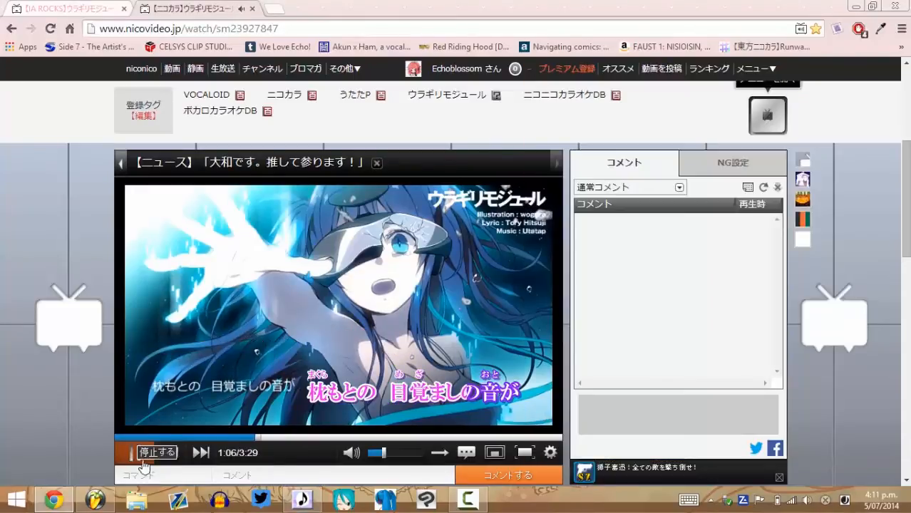
{"action": "left_click", "coordinate": [132, 456]}
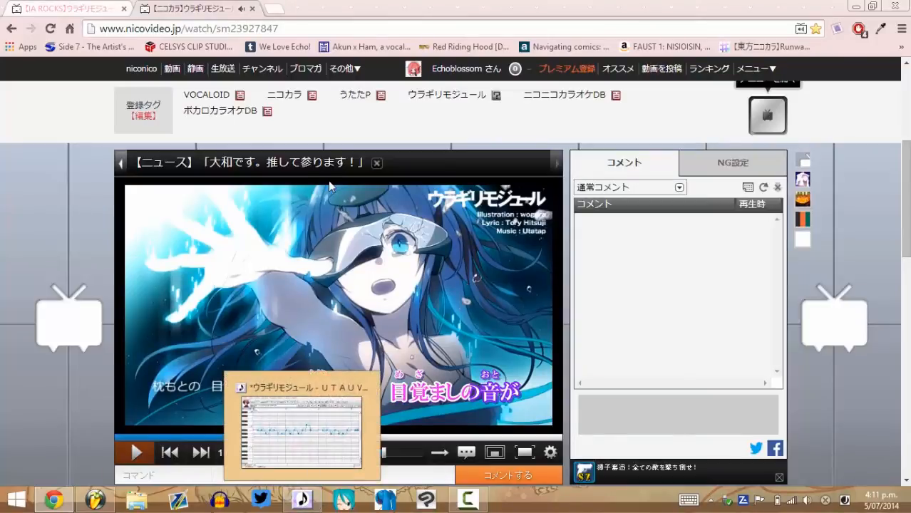
{"action": "mouse_move", "coordinate": [300, 501]}
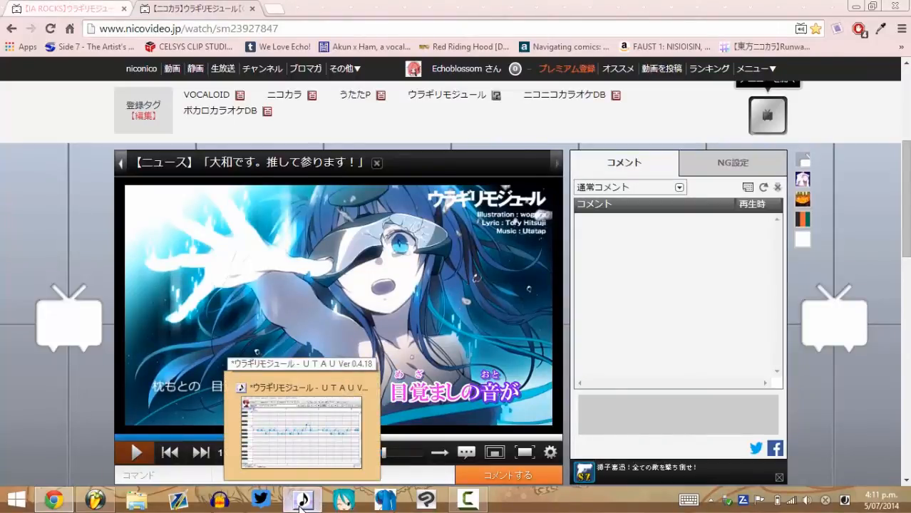
{"action": "left_click", "coordinate": [300, 501]}
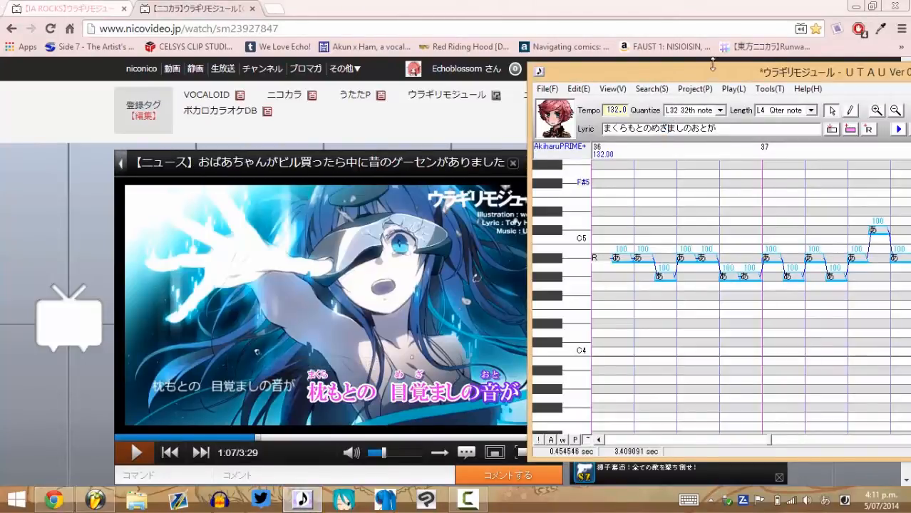
Select the notes of bars 36 and 37 and apply the lyric line まくらもとのめざましのおとが to them
{"action": "left_click_drag", "start_coordinate": [713, 72], "coordinate": [422, 54]}
{"action": "left_click_drag", "start_coordinate": [636, 257], "coordinate": [646, 258]}
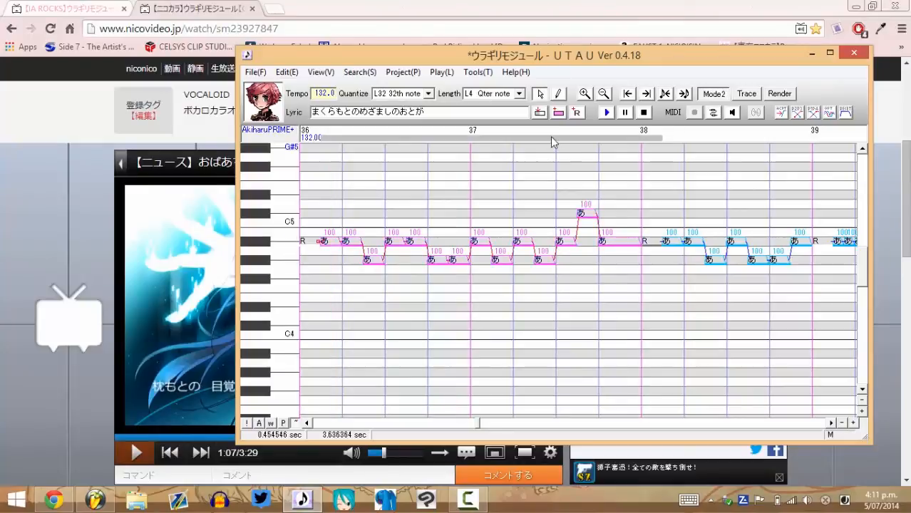
{"action": "left_click", "coordinate": [540, 113]}
Play the karaoke video into the リンリン始まり phrase, pause it, and return to UTAU
{"action": "left_click", "coordinate": [125, 465]}
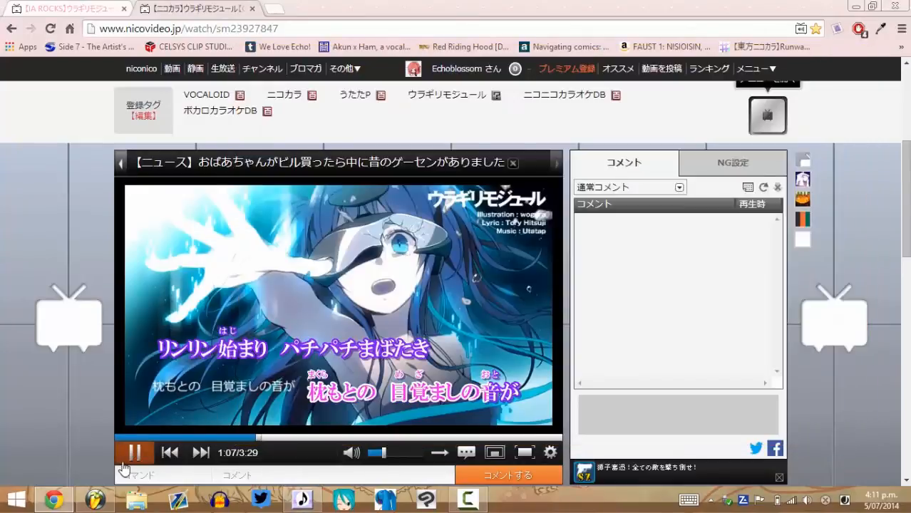
{"action": "left_click", "coordinate": [124, 465]}
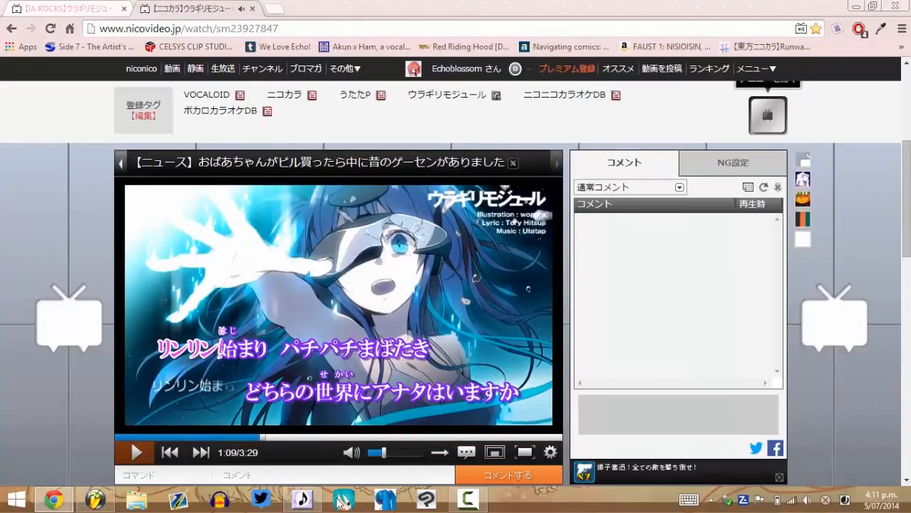
{"action": "left_click", "coordinate": [302, 499]}
Split the first note of bar 38 into two short notes and give the second one the lyric n
{"action": "left_click", "coordinate": [831, 423]}
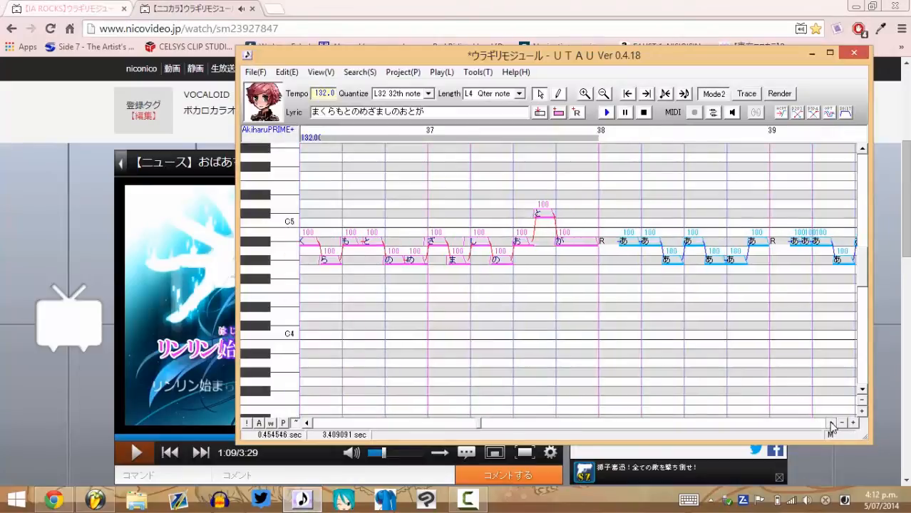
{"action": "left_click", "coordinate": [831, 424]}
{"action": "left_click", "coordinate": [382, 243]}
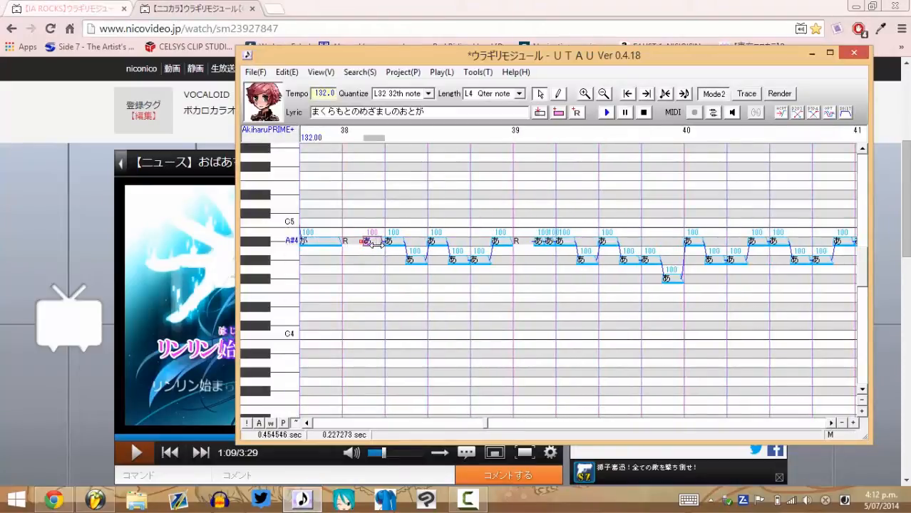
{"action": "left_click_drag", "start_coordinate": [374, 244], "coordinate": [376, 245]}
{"action": "double_click", "coordinate": [381, 246]}
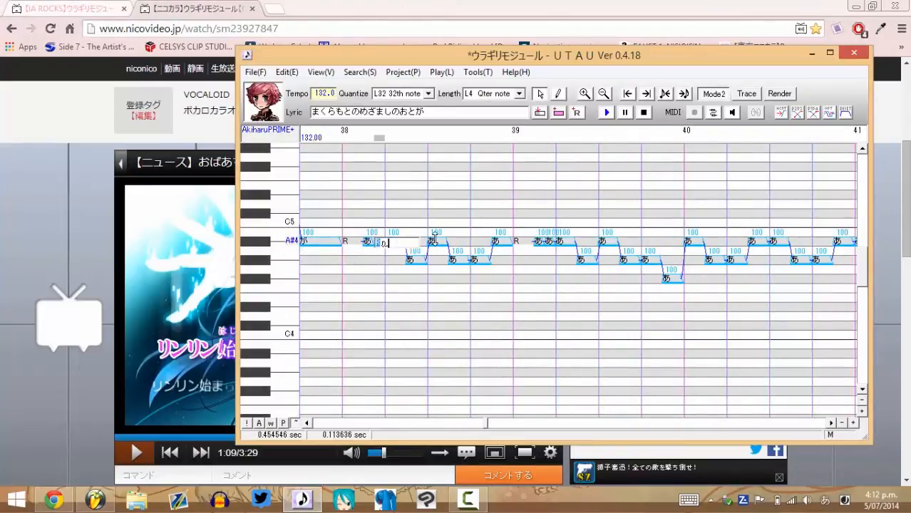
{"action": "type", "text": "n"}
{"action": "key", "text": "Return"}
Uncover the video's lyrics and replace the lyric line with りんりんはじまりぱちぱちまばたき in hiragana
{"action": "left_click_drag", "start_coordinate": [357, 56], "coordinate": [671, 54]}
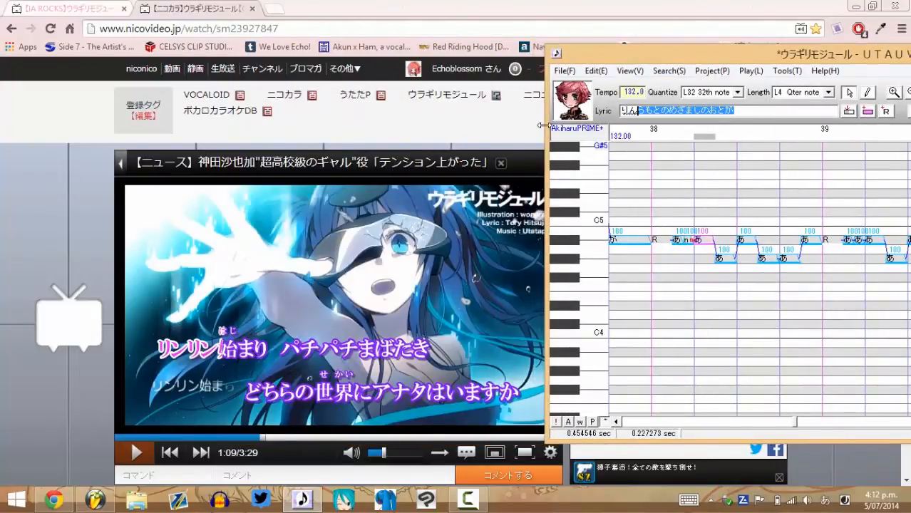
{"action": "type", "text": "んりんは"}
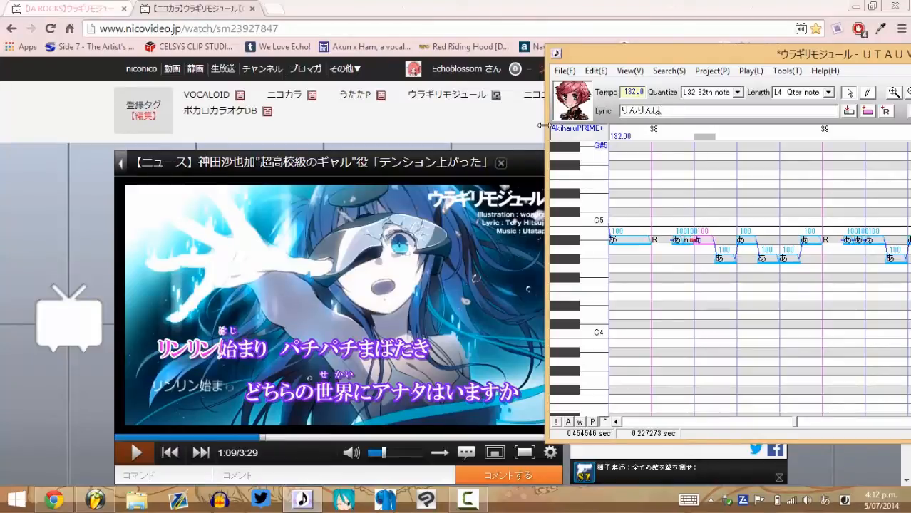
{"action": "type", "text": "じまり"}
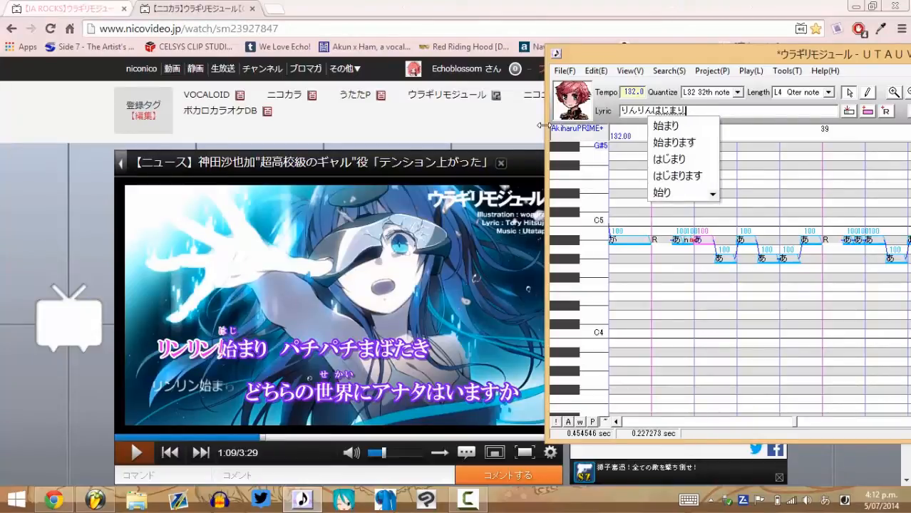
{"action": "type", "text": "ぱc"}
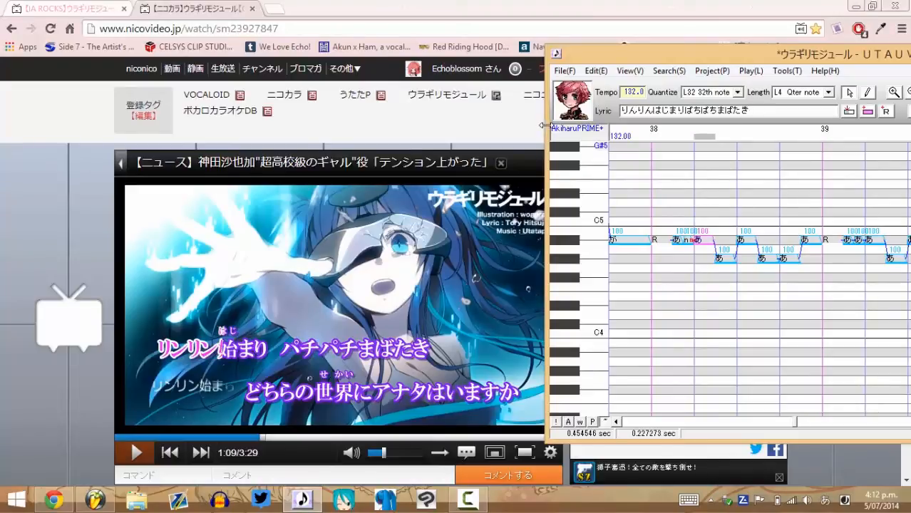
Select the notes from bar 38 onward and apply the りんりんはじまり lyric line across bars 38 and 39
{"action": "left_click_drag", "start_coordinate": [563, 54], "coordinate": [215, 47]}
{"action": "left_click_drag", "start_coordinate": [325, 249], "coordinate": [655, 283]}
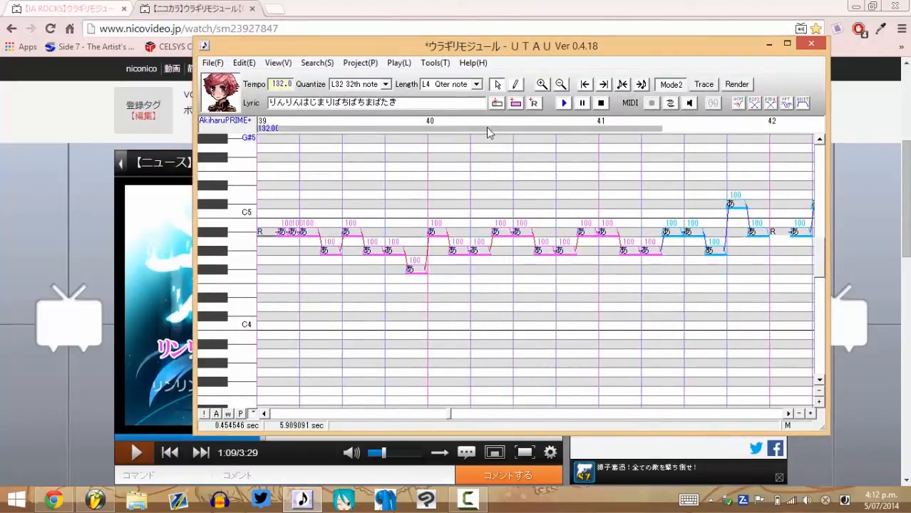
{"action": "left_click", "coordinate": [497, 103]}
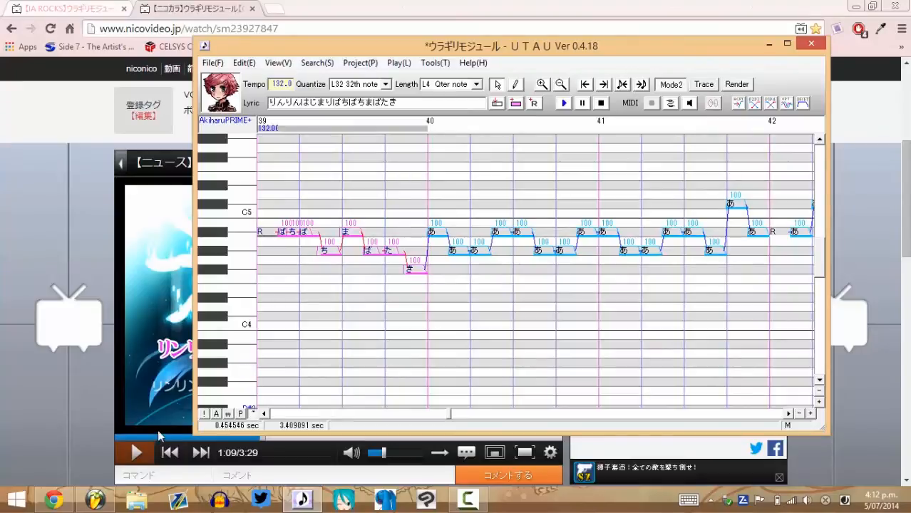
Play the karaoke video in short stretches through どちらの, pause it, and return to UTAU
{"action": "left_click", "coordinate": [135, 453]}
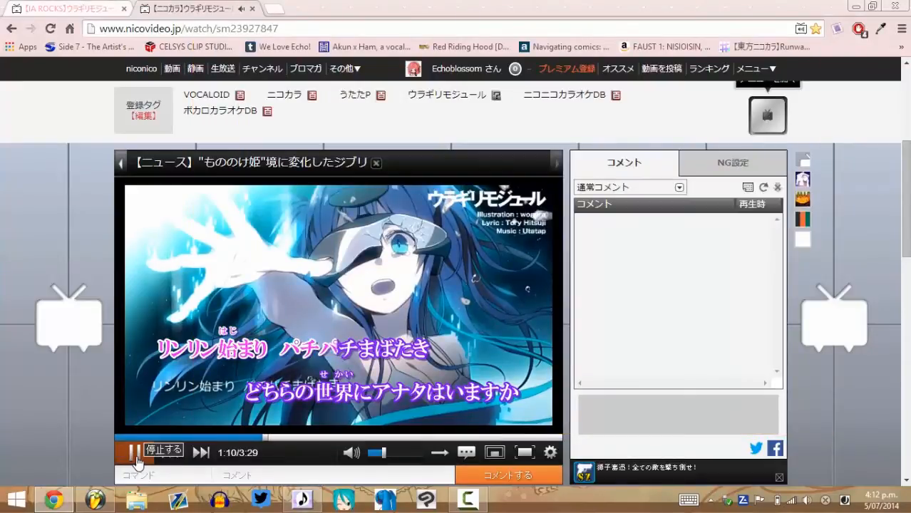
{"action": "left_click", "coordinate": [134, 455]}
{"action": "left_click", "coordinate": [303, 499]}
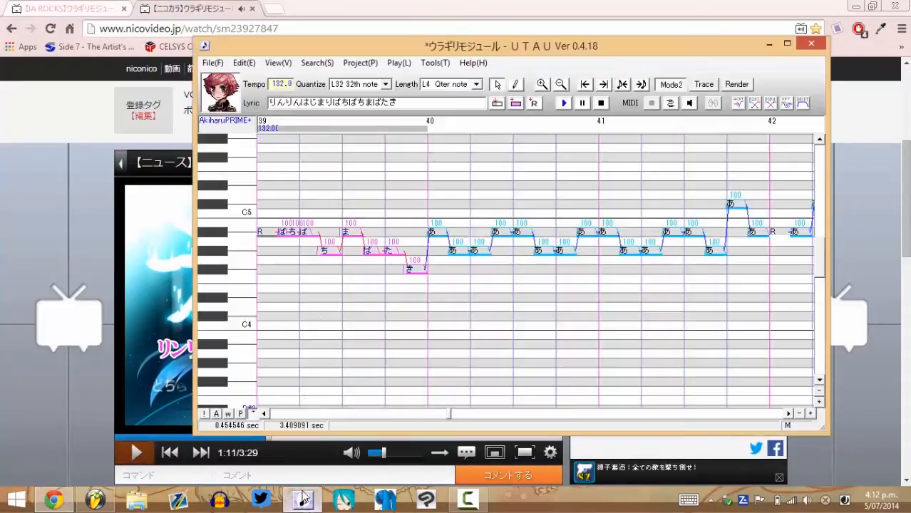
{"action": "left_click", "coordinate": [132, 455]}
{"action": "left_click", "coordinate": [132, 454]}
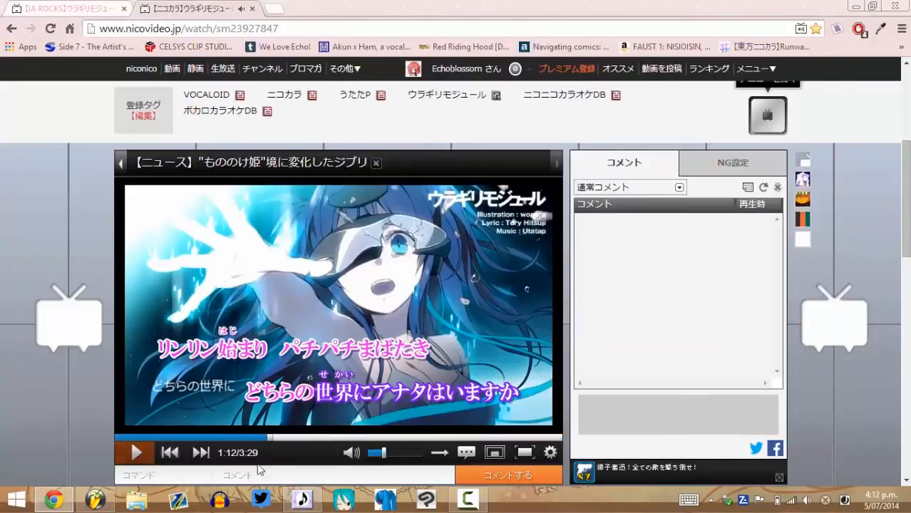
{"action": "left_click", "coordinate": [302, 499]}
Uncover the video's lyrics and replace the lyric line with どちらのせかいにあなたはいますか in hiragana
{"action": "left_click_drag", "start_coordinate": [312, 32], "coordinate": [717, 69]}
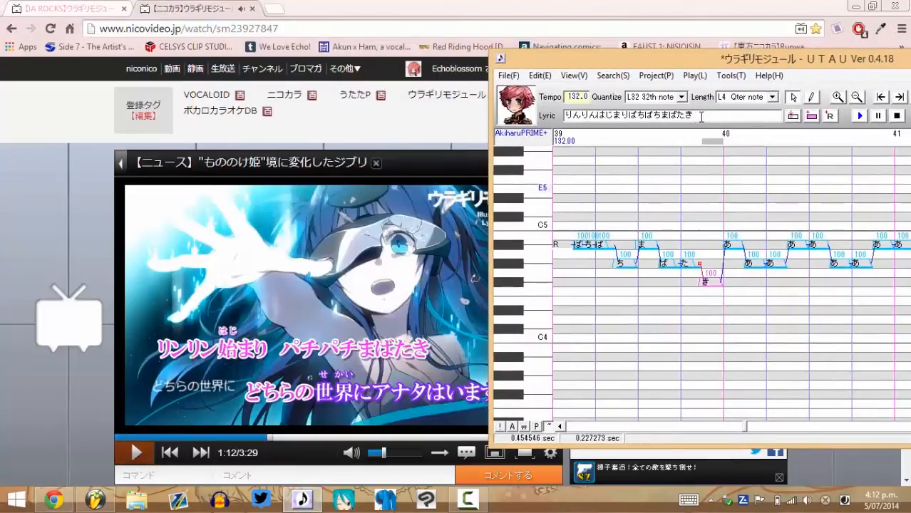
{"action": "left_click_drag", "start_coordinate": [700, 117], "coordinate": [545, 111]}
{"action": "left_click_drag", "start_coordinate": [531, 63], "coordinate": [660, 79]}
{"action": "type", "text": "ど"}
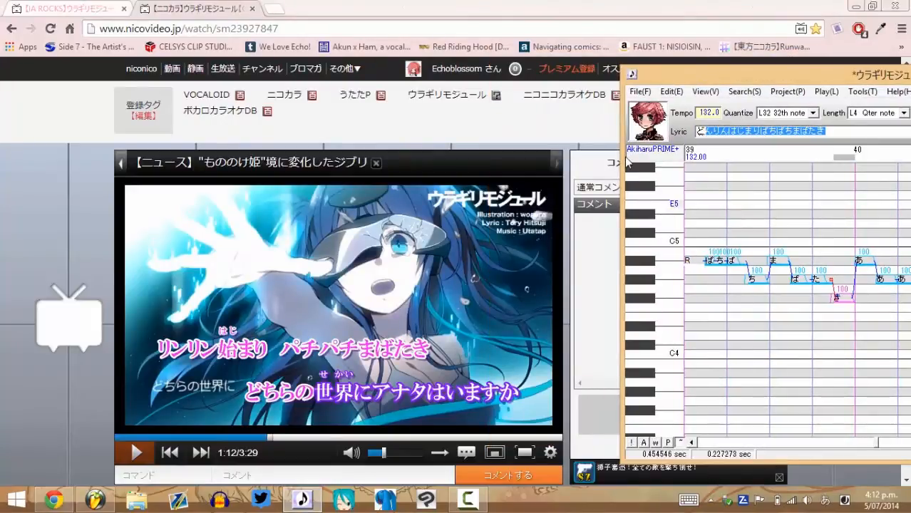
{"action": "type", "text": "ちらので"}
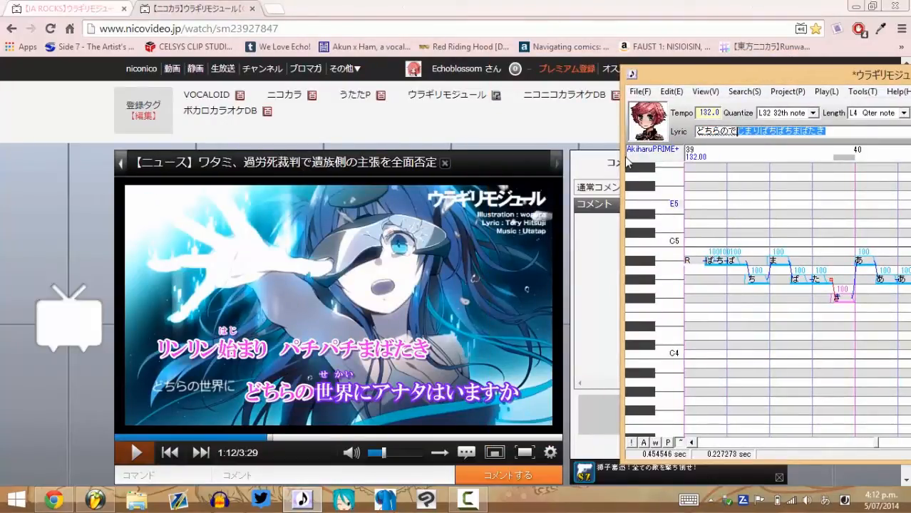
{"action": "key", "text": "BackSpace"}
{"action": "type", "text": "せかいに"}
{"action": "key", "text": "BackSpace"}
{"action": "type", "text": "あｎ"}
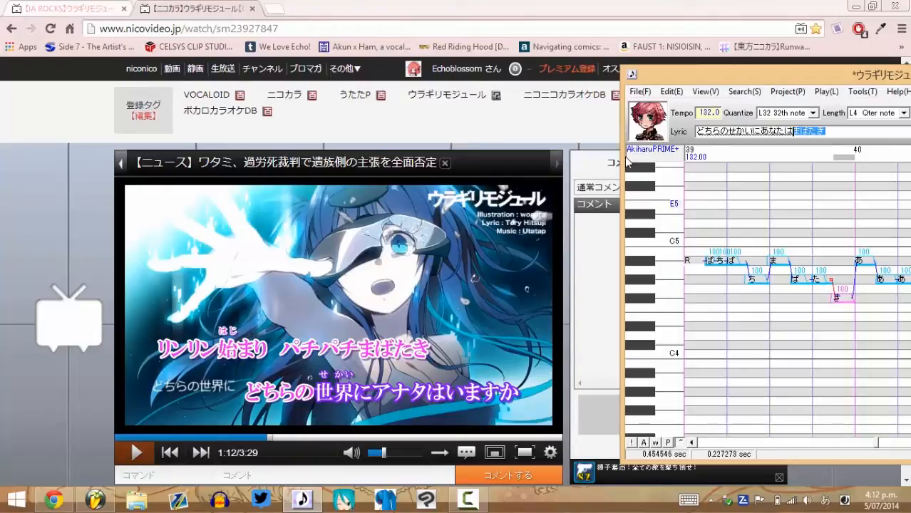
{"action": "type", "text": "います"}
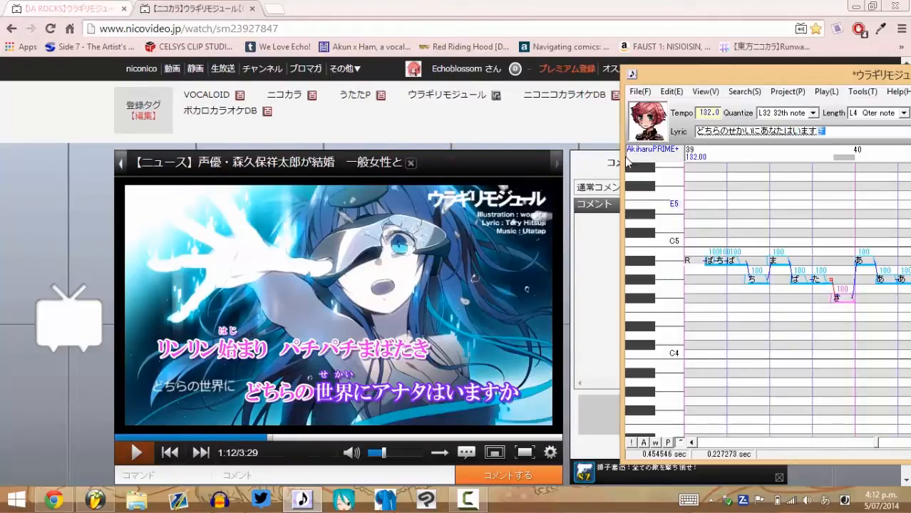
{"action": "key", "text": "Return"}
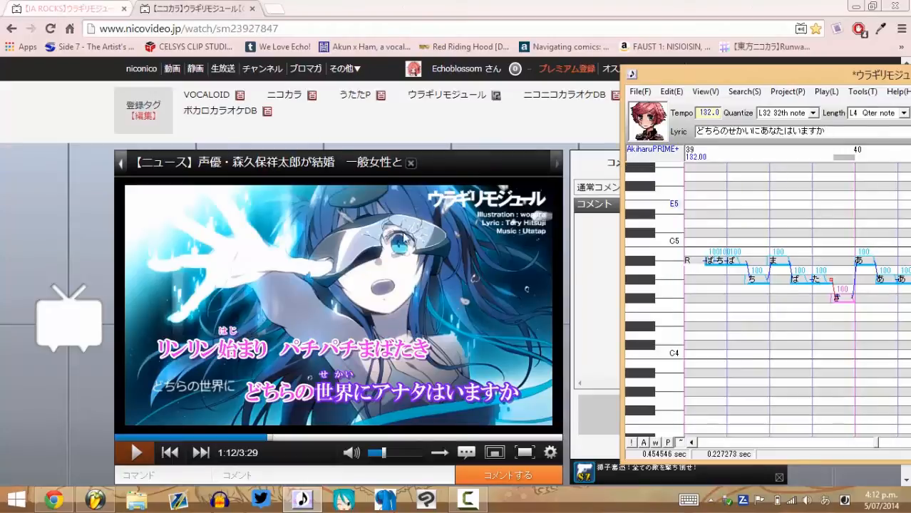
Play the karaoke video through アナタはいますか, pause it, and return to UTAU
{"action": "left_click", "coordinate": [137, 454]}
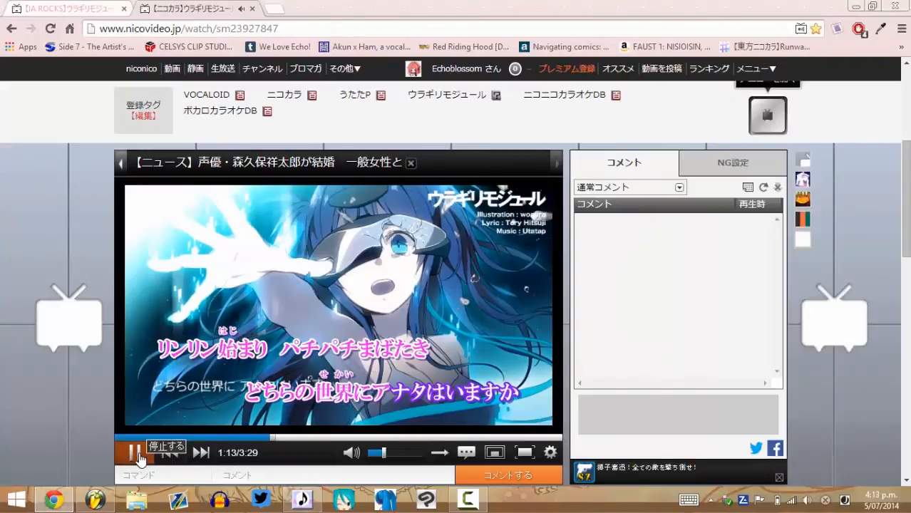
{"action": "left_click", "coordinate": [137, 453]}
{"action": "left_click", "coordinate": [302, 499]}
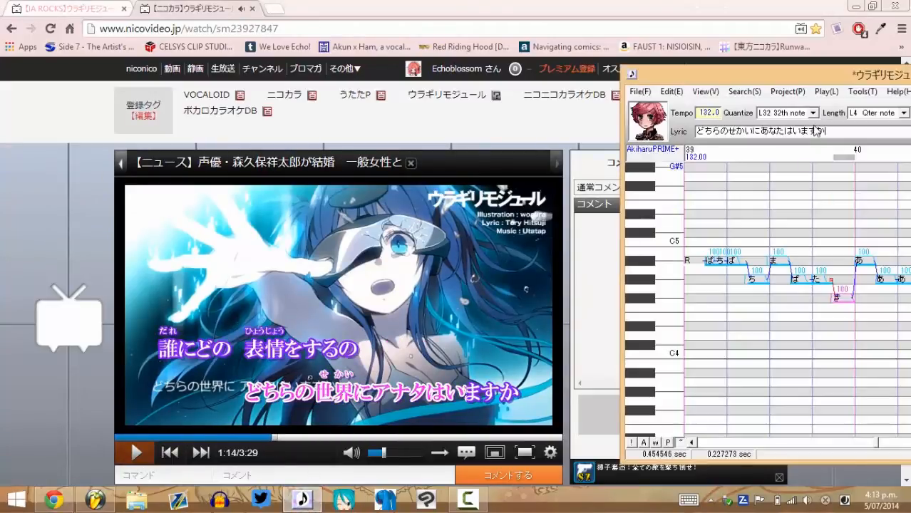
Correct は to わ in the lyric line and apply it to the notes of bars 40 and 41
{"action": "left_click_drag", "start_coordinate": [793, 134], "coordinate": [787, 133]}
{"action": "type", "text": "わ"}
{"action": "left_click_drag", "start_coordinate": [817, 74], "coordinate": [313, 65]}
{"action": "key", "text": "space"}
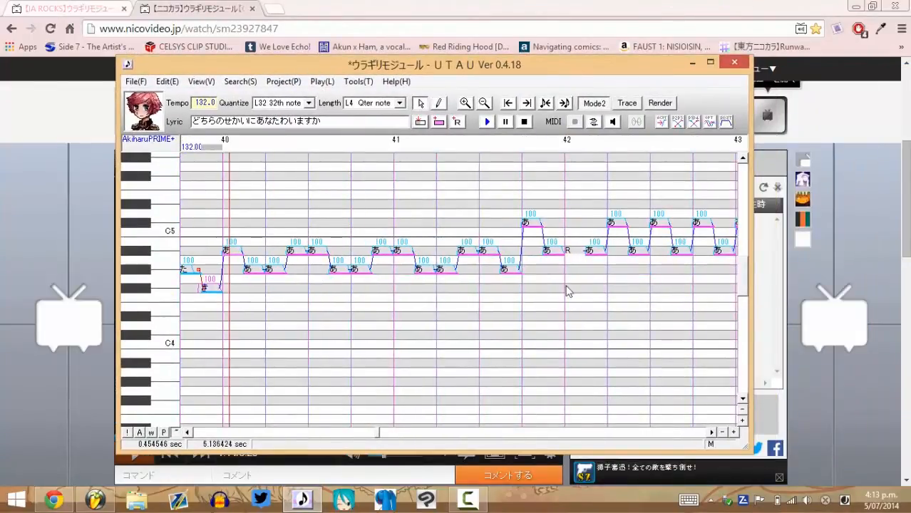
{"action": "left_click_drag", "start_coordinate": [482, 238], "coordinate": [483, 240]}
{"action": "left_click", "coordinate": [421, 122]}
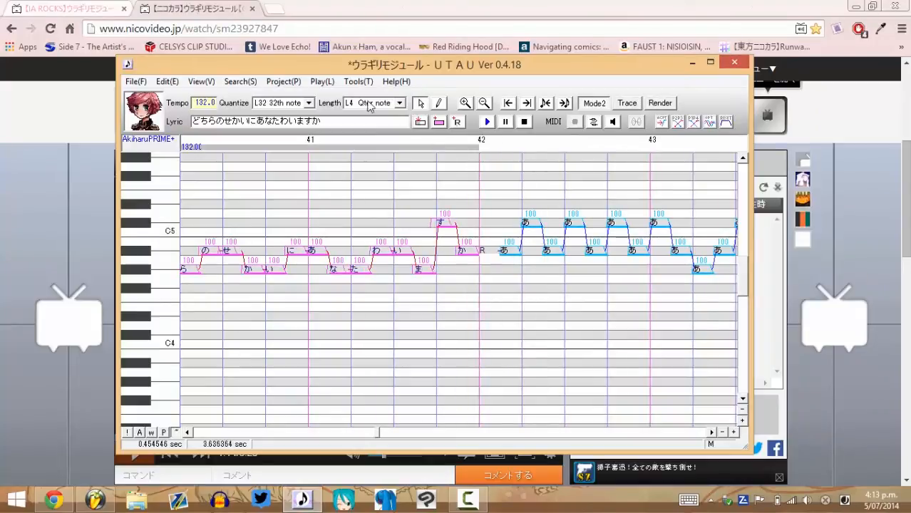
Play the karaoke video through 誰にどの表情をするの, pause it, and return to UTAU
{"action": "left_click_drag", "start_coordinate": [357, 67], "coordinate": [546, 62]}
{"action": "left_click", "coordinate": [136, 453]}
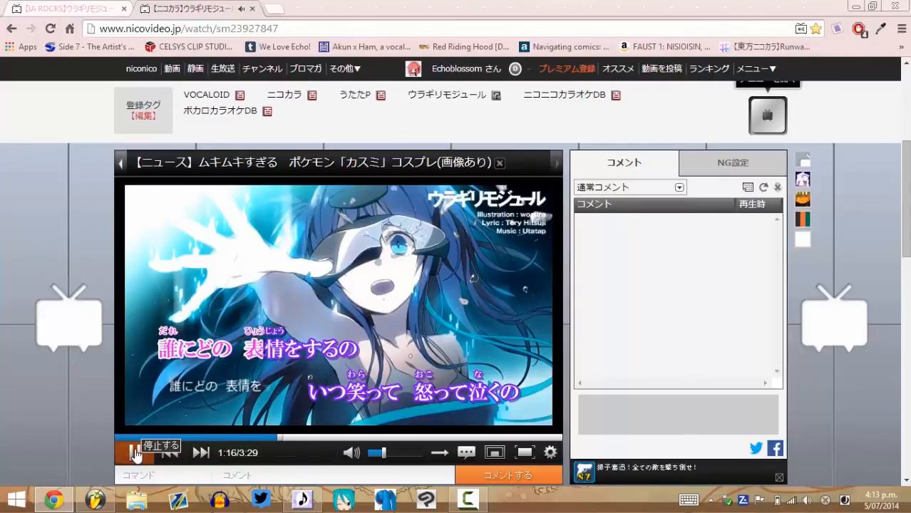
{"action": "left_click", "coordinate": [136, 453]}
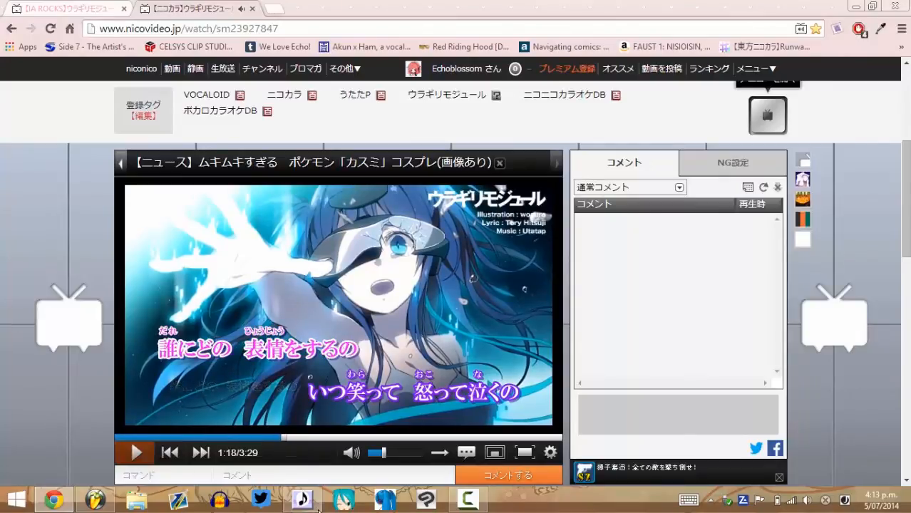
{"action": "left_click", "coordinate": [303, 499]}
Uncover the video's lyrics and start the new lyric line with だれにどのひょ in hiragana
{"action": "left_click_drag", "start_coordinate": [534, 120], "coordinate": [619, 100]}
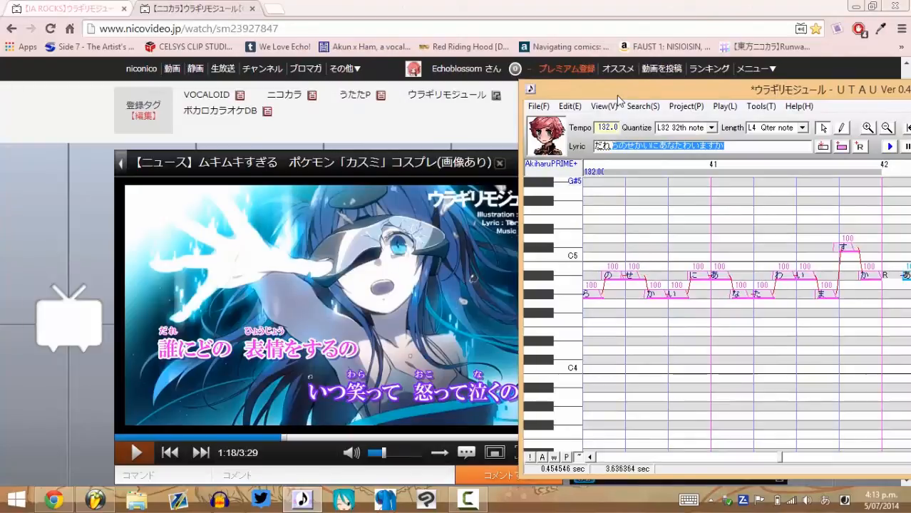
{"action": "type", "text": "に"}
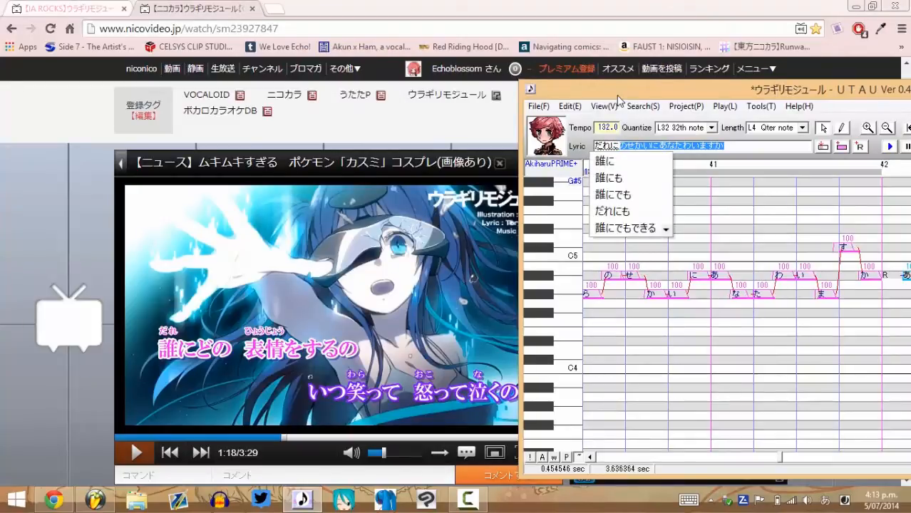
{"action": "type", "text": "どn"}
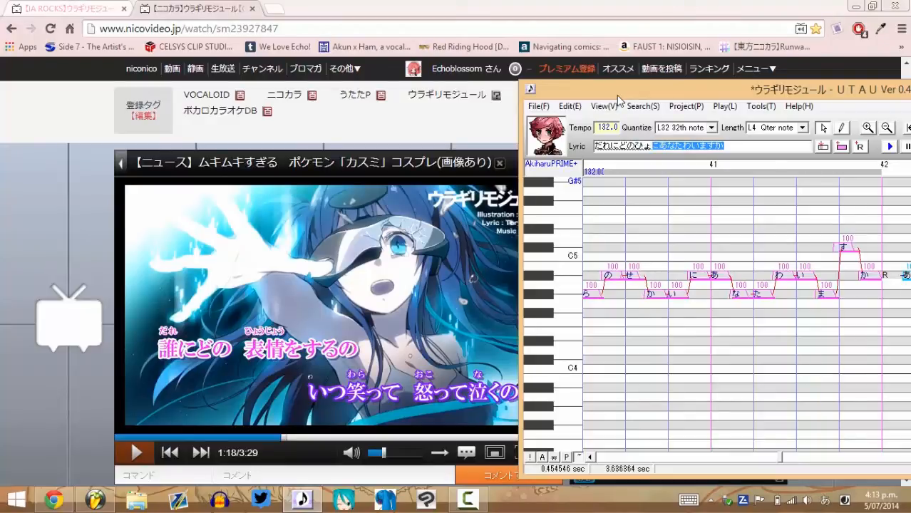
{"action": "key", "text": "Return"}
Replay the karaoke video from 1:13 through 誰にどの表情をするの and extend the UTAU lyric line to だれにどのひょおじょお
{"action": "left_click", "coordinate": [273, 437]}
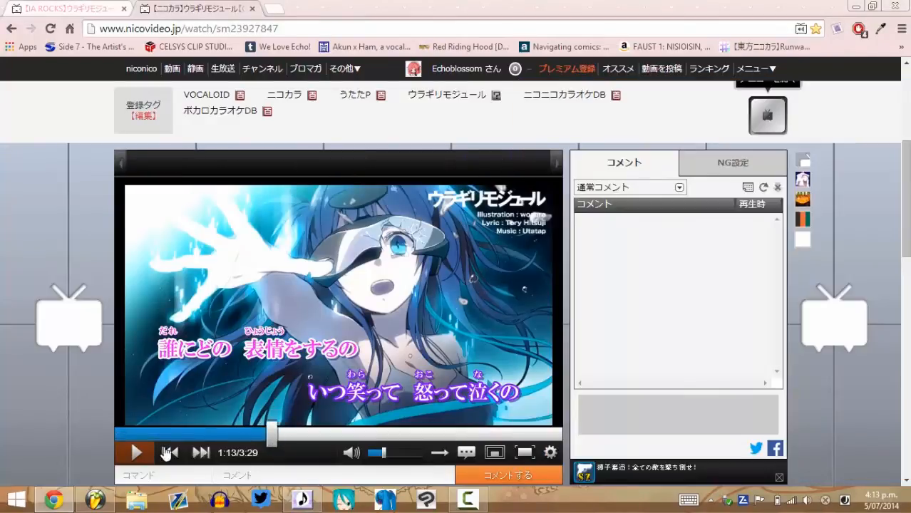
{"action": "left_click", "coordinate": [138, 455]}
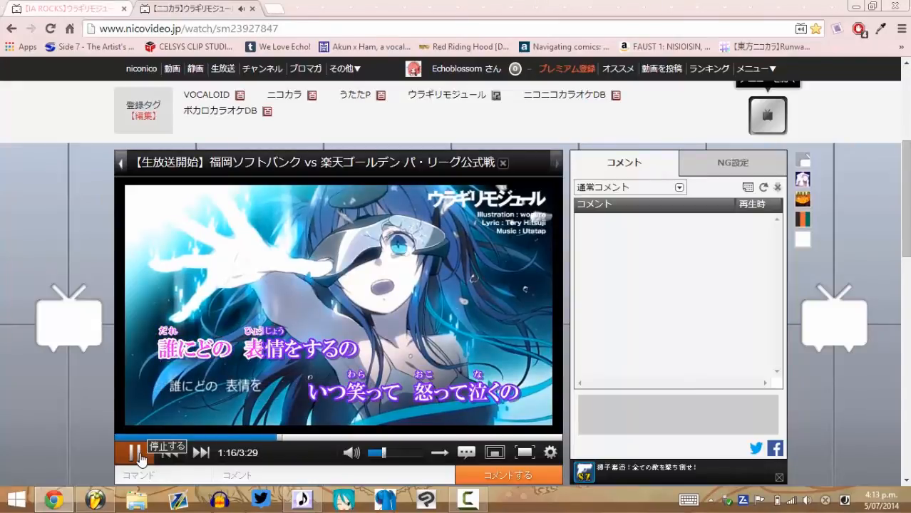
{"action": "left_click", "coordinate": [135, 452]}
{"action": "left_click", "coordinate": [303, 499]}
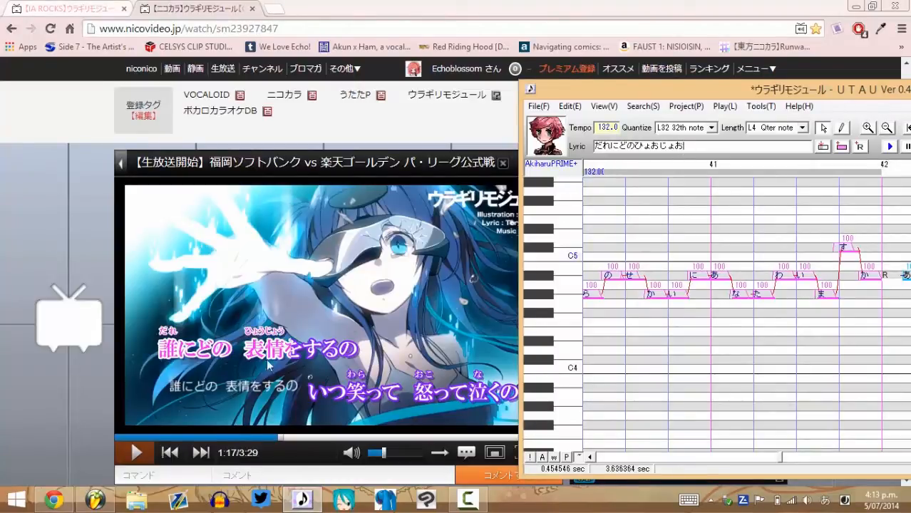
{"action": "left_click", "coordinate": [135, 453]}
{"action": "left_click", "coordinate": [135, 453]}
{"action": "left_click", "coordinate": [302, 499]}
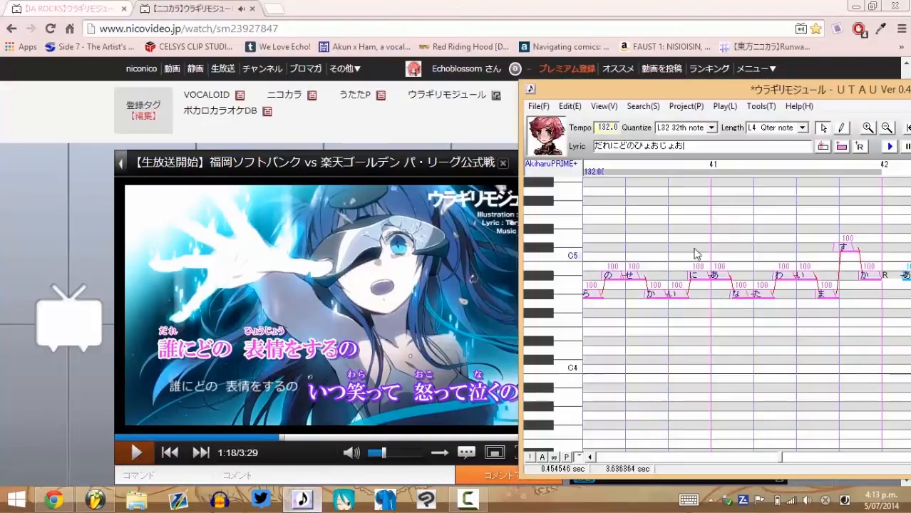
Replay the karaoke video from just before 1:09, complete the lyric line as だれにどのひょおじょおをするの, and pause the video after する​の
{"action": "left_click", "coordinate": [270, 438]}
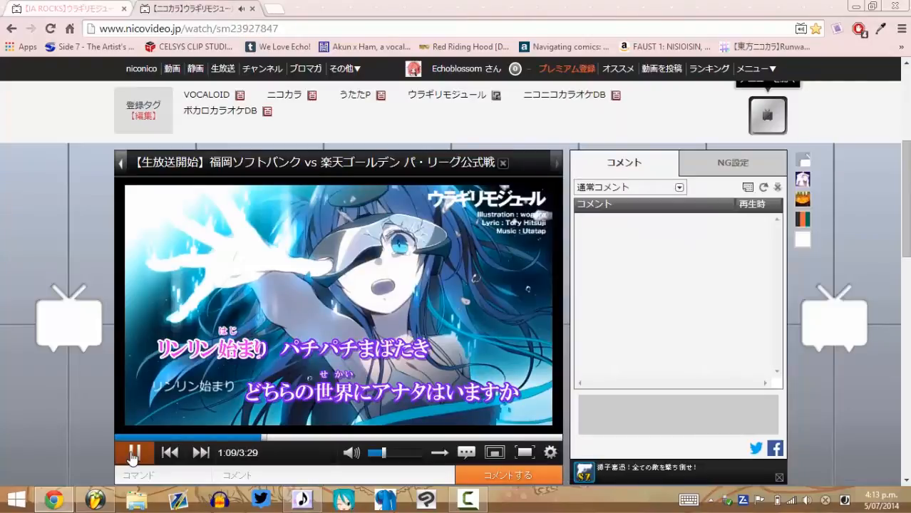
{"action": "left_click", "coordinate": [302, 499]}
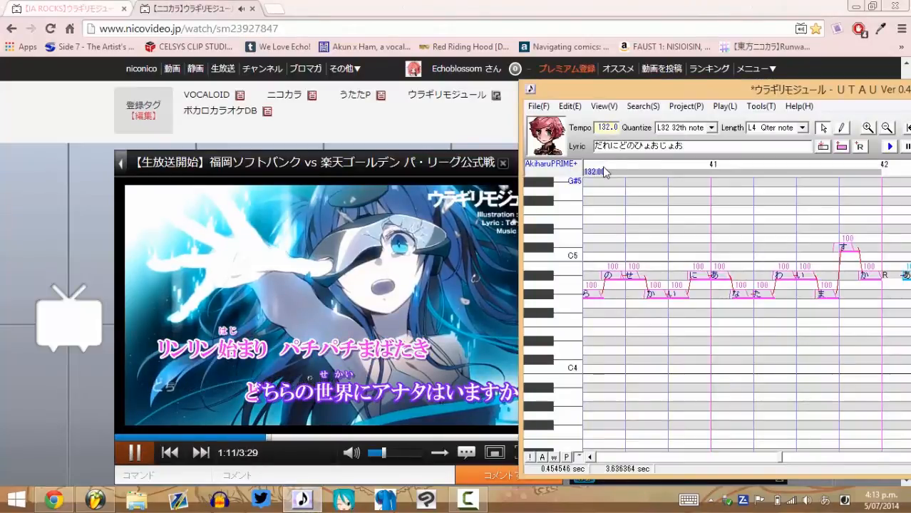
{"action": "type", "text": "をす"}
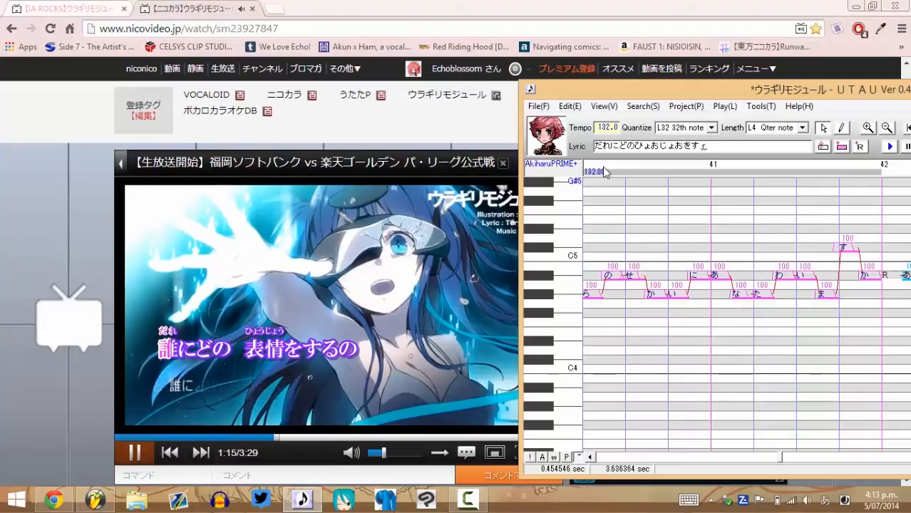
{"action": "type", "text": "るの"}
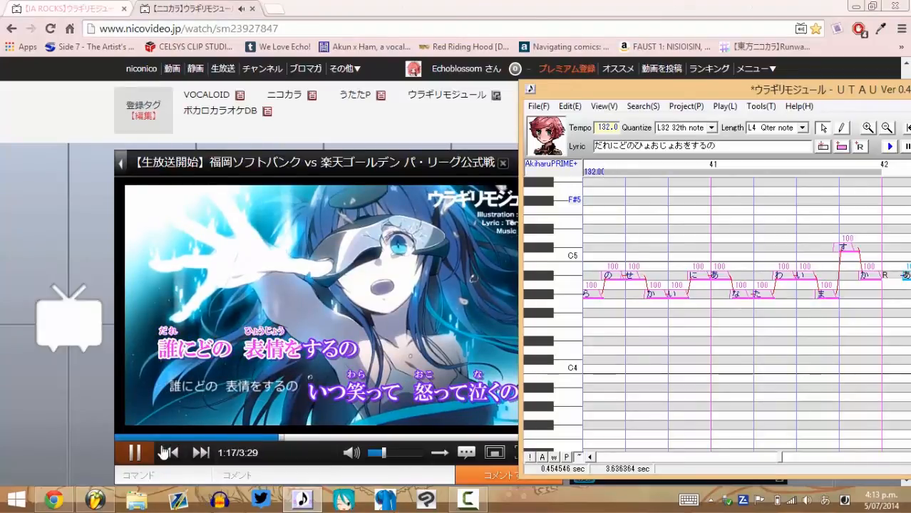
{"action": "left_click", "coordinate": [135, 453]}
{"action": "left_click", "coordinate": [303, 501]}
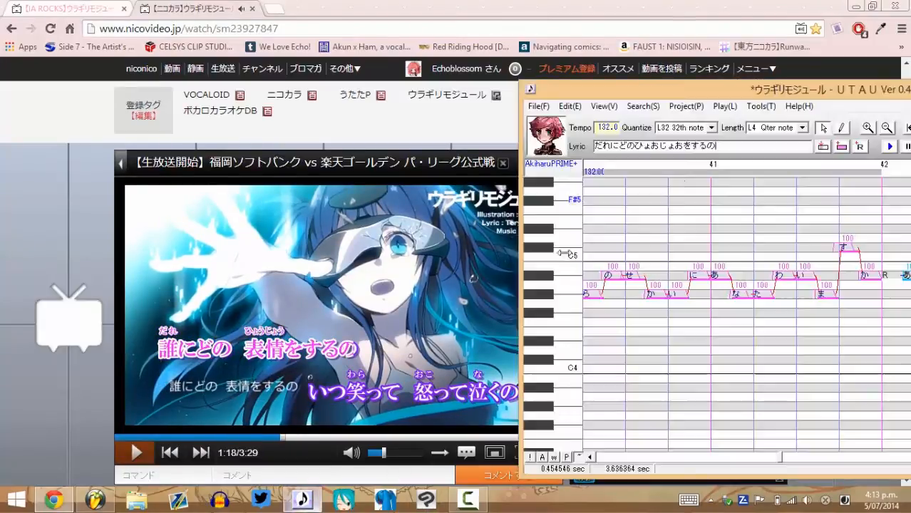
Apply the lyric line だれにどのひょおじょおをするの to the notes of bars 42 and 43
{"action": "left_click_drag", "start_coordinate": [703, 90], "coordinate": [320, 86]}
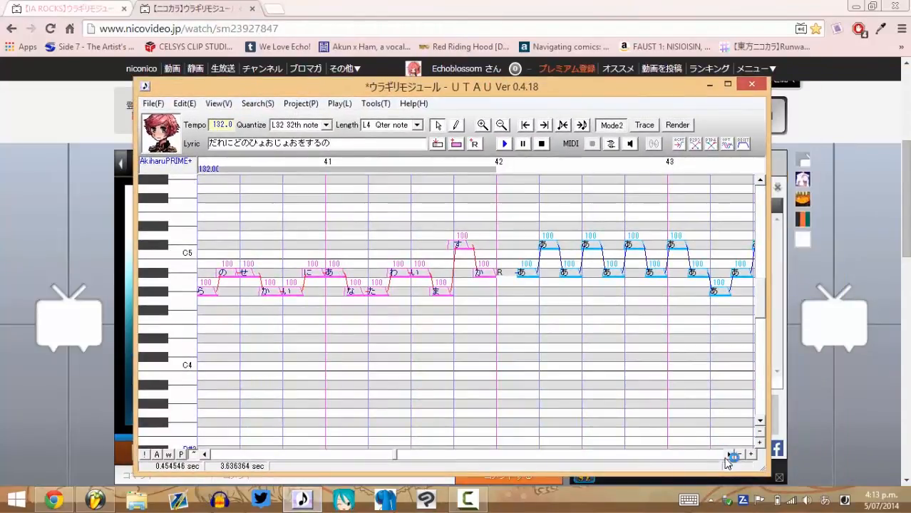
{"action": "left_click", "coordinate": [728, 455]}
{"action": "left_click_drag", "start_coordinate": [216, 307], "coordinate": [496, 307]}
{"action": "left_click", "coordinate": [438, 143]}
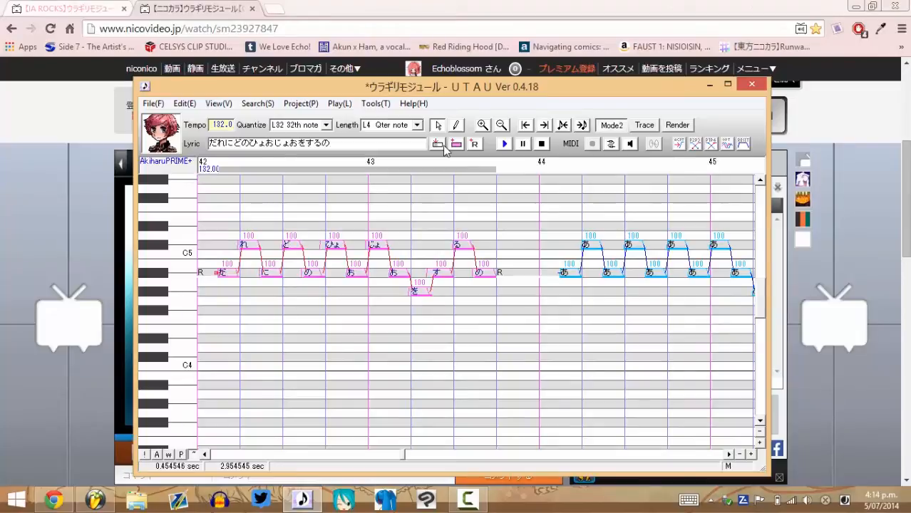
Play the karaoke video through いつ笑って, pause it, and return to UTAU
{"action": "left_click_drag", "start_coordinate": [291, 92], "coordinate": [534, 110]}
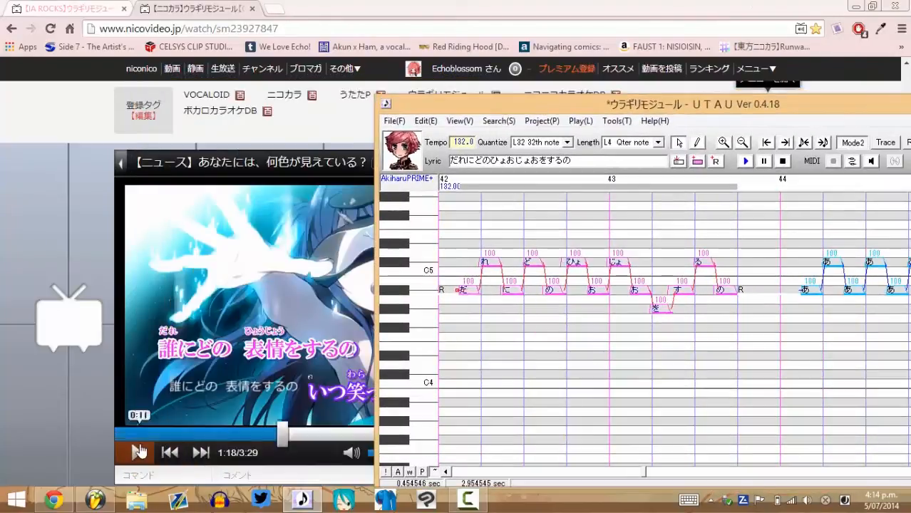
{"action": "left_click", "coordinate": [139, 448]}
{"action": "left_click", "coordinate": [140, 449]}
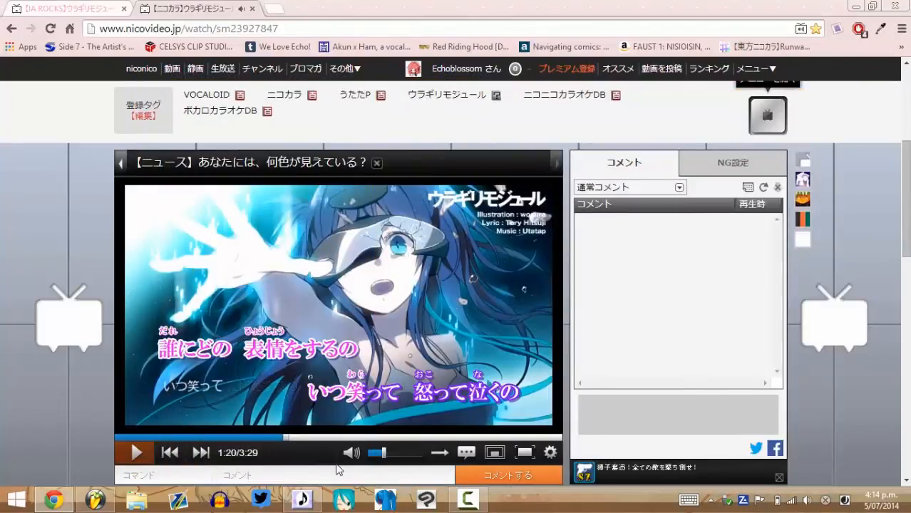
{"action": "left_click", "coordinate": [302, 499]}
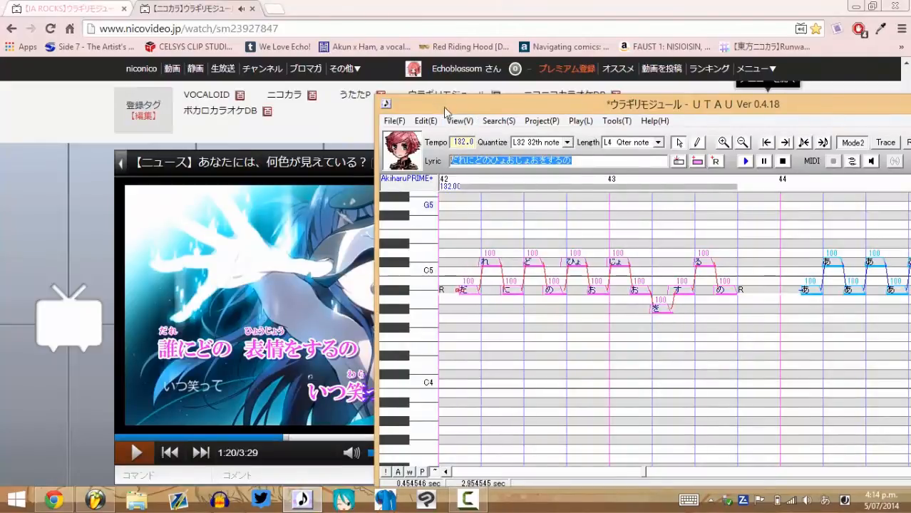
Uncover the video's lyrics and replace the lyric line with いつわら in hiragana
{"action": "left_click_drag", "start_coordinate": [443, 100], "coordinate": [621, 100]}
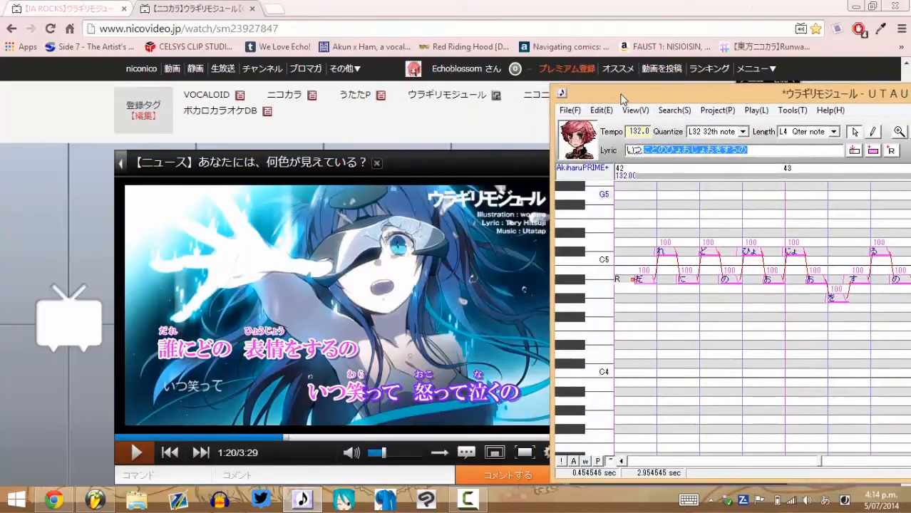
{"action": "type", "text": "わら"}
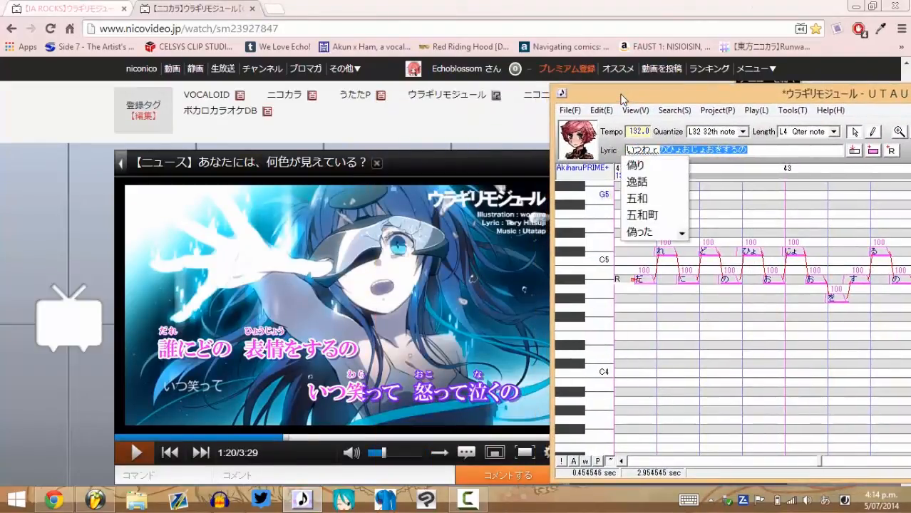
{"action": "key", "text": "Return"}
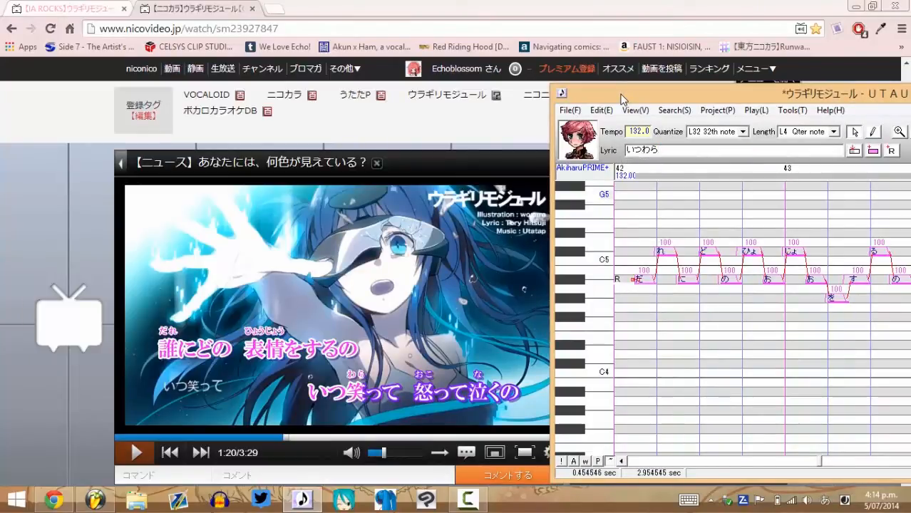
Play the karaoke video through 怒って泣くの and complete the UTAU lyric line as いつわらあておこおてなくの
{"action": "left_click", "coordinate": [135, 460]}
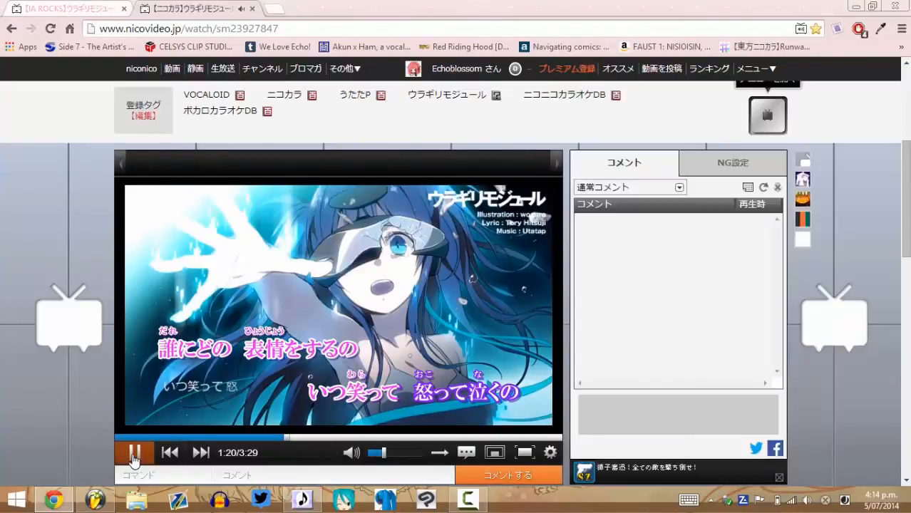
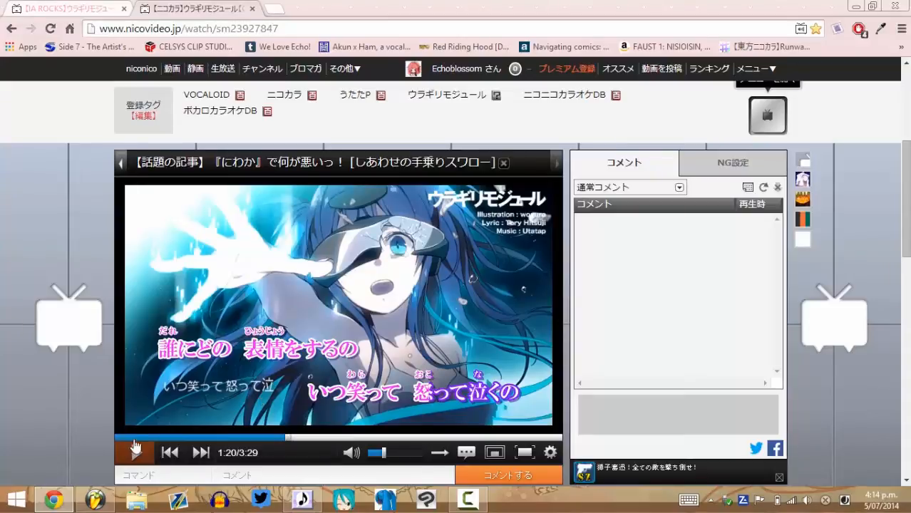
{"action": "left_click", "coordinate": [301, 502]}
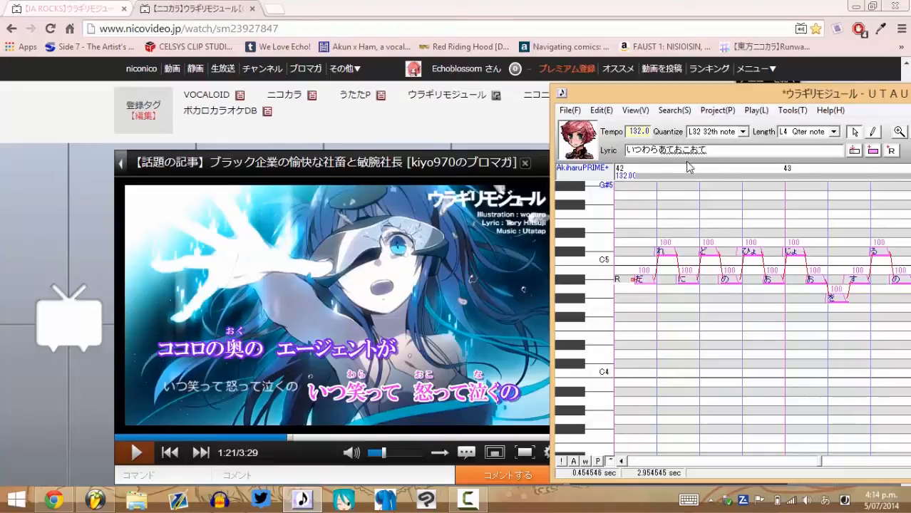
{"action": "type", "text": "なくの"}
Apply the lyric line いつわらあておこおてなくの to the notes of bars 44 and 45
{"action": "left_click_drag", "start_coordinate": [698, 97], "coordinate": [186, 71]}
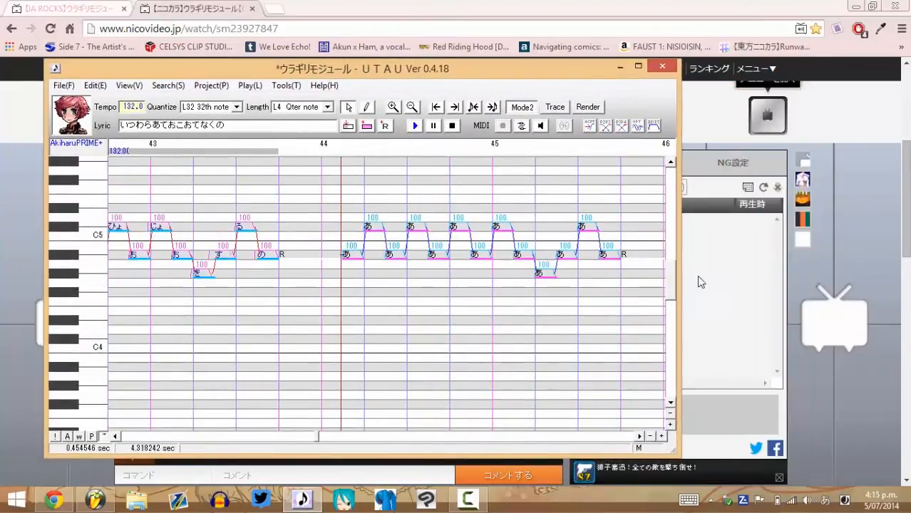
{"action": "left_click_drag", "start_coordinate": [698, 276], "coordinate": [536, 278]}
{"action": "left_click", "coordinate": [348, 126]}
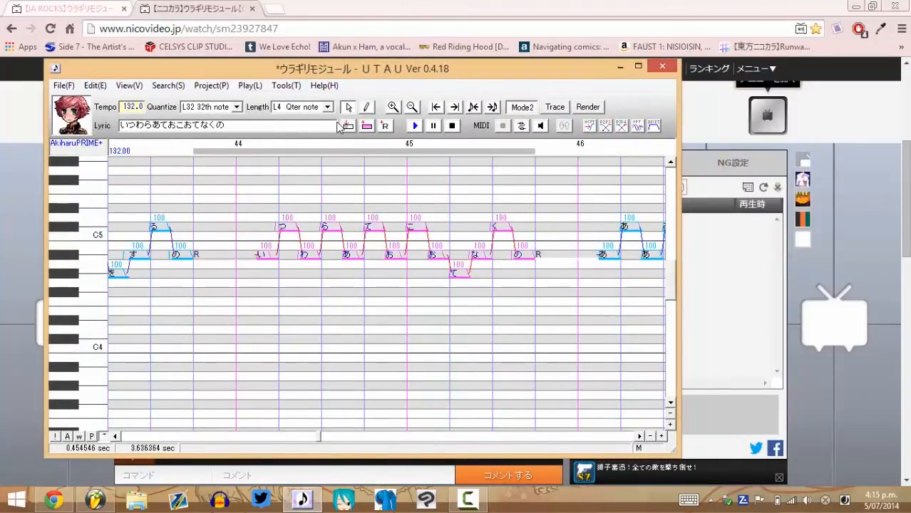
Play the karaoke video through ココロの奥の, pause it, and return to UTAU
{"action": "left_click_drag", "start_coordinate": [264, 70], "coordinate": [376, 66]}
{"action": "left_click", "coordinate": [193, 6]}
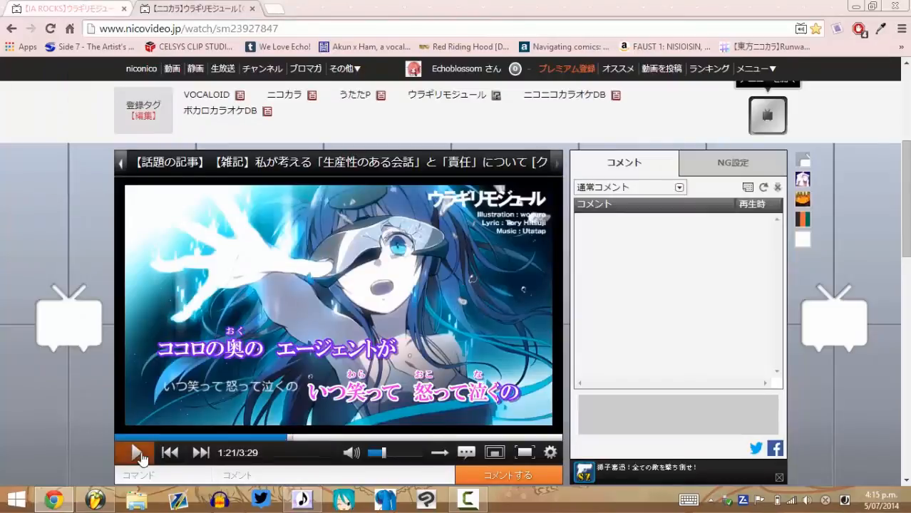
{"action": "left_click", "coordinate": [139, 455]}
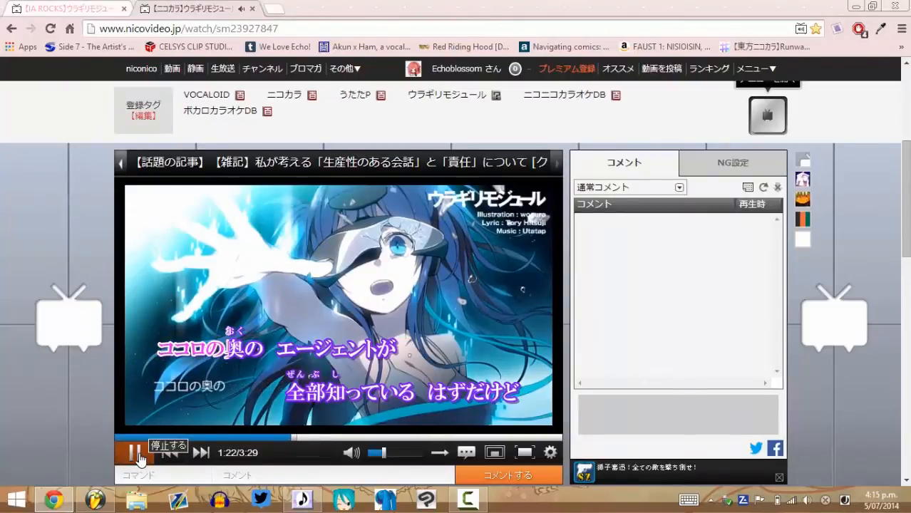
{"action": "left_click", "coordinate": [138, 455]}
{"action": "left_click", "coordinate": [303, 499]}
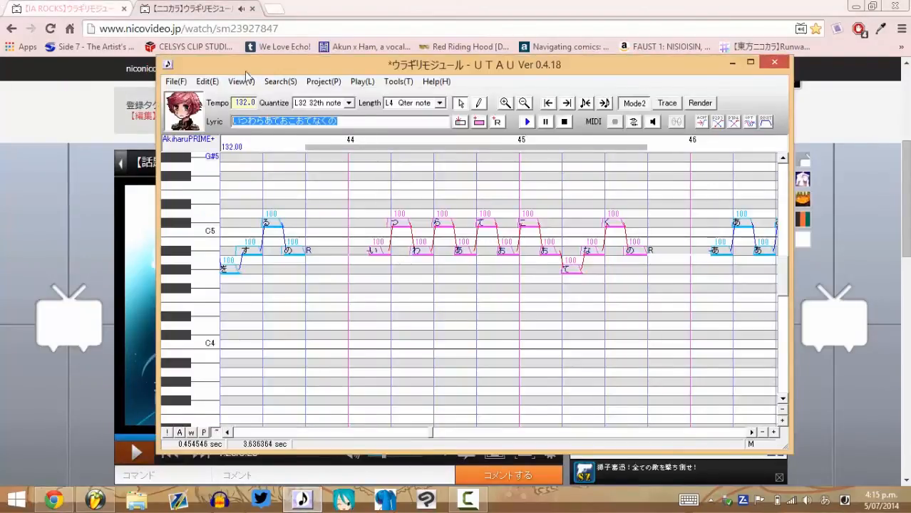
Enter こころのおくのええじぇんとが as the new lyric line, playing the karaoke video on through エージェントが to check the wording
{"action": "left_click_drag", "start_coordinate": [246, 73], "coordinate": [601, 95]}
{"action": "type", "text": "こころ"}
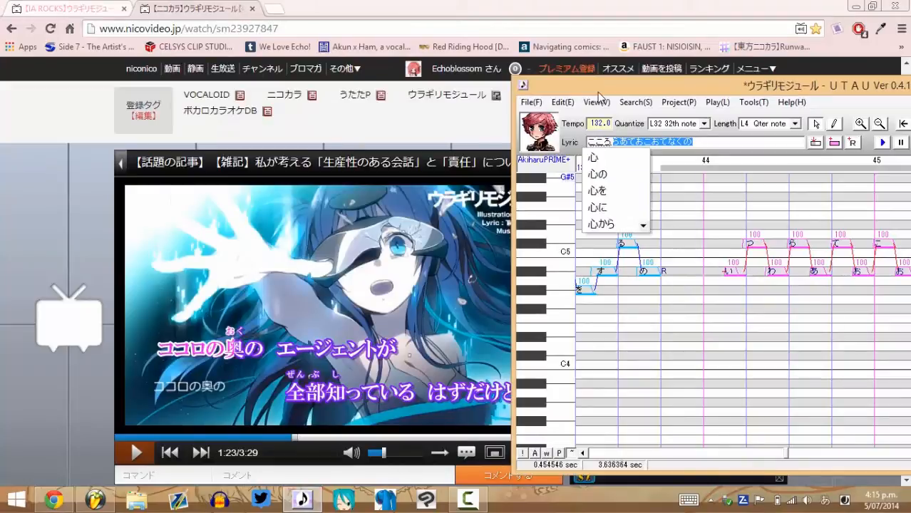
{"action": "type", "text": "のおく"}
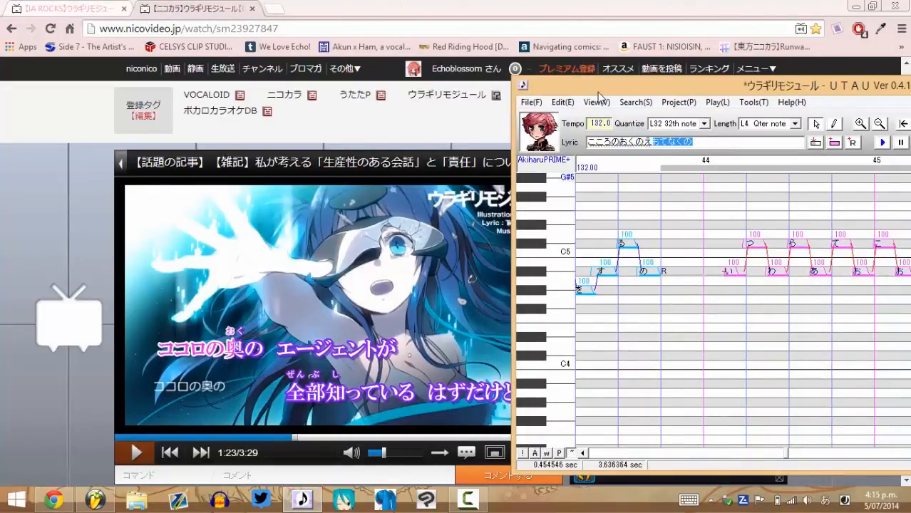
{"action": "type", "text": "のえ"}
{"action": "key", "text": "Return"}
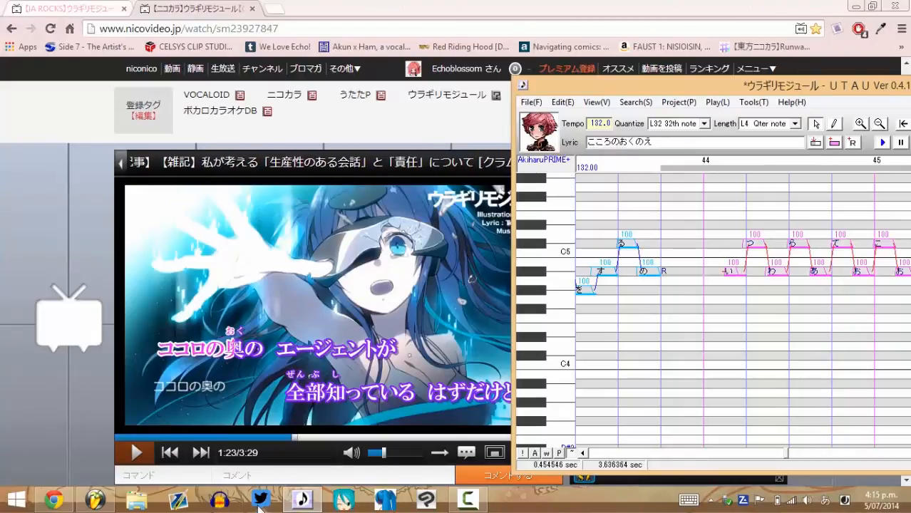
{"action": "left_click", "coordinate": [121, 453]}
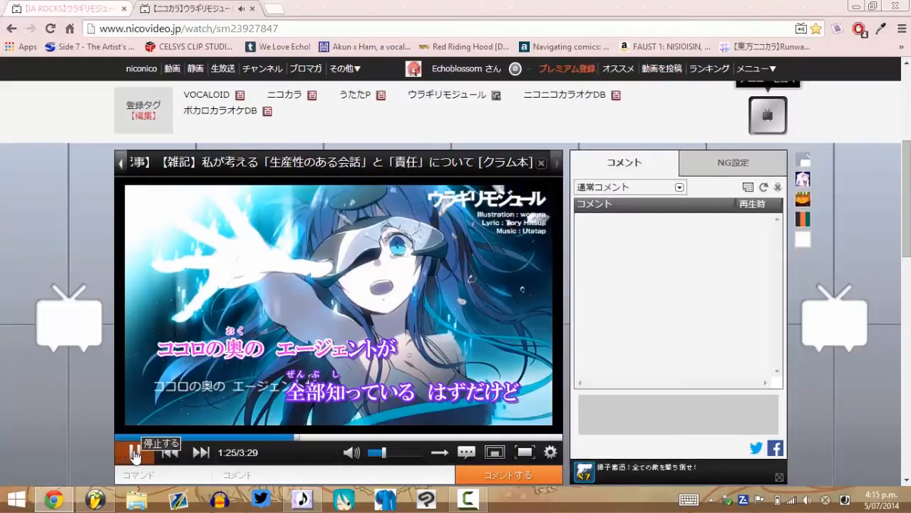
{"action": "left_click", "coordinate": [293, 504]}
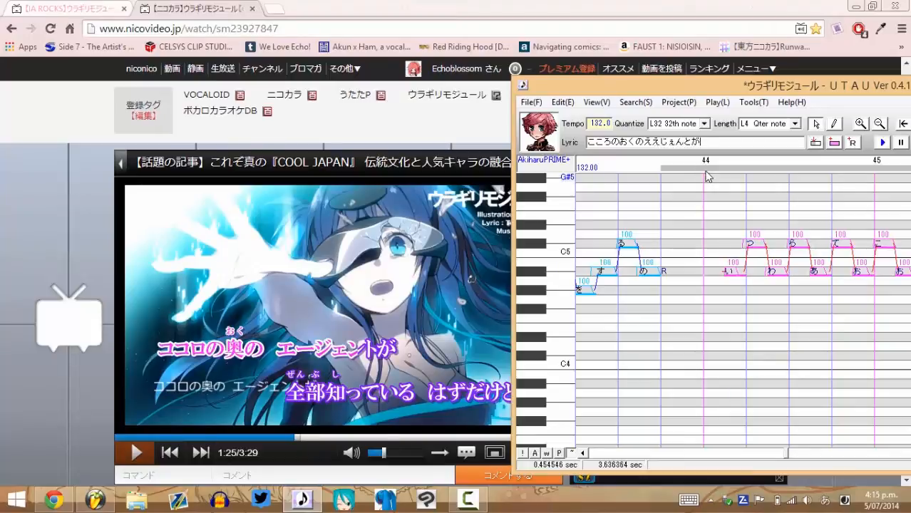
Apply the lyric line こころのおくのええじぇんとが to the notes of bars 46 and 47
{"action": "left_click_drag", "start_coordinate": [722, 94], "coordinate": [444, 80]}
{"action": "left_click", "coordinate": [514, 351]}
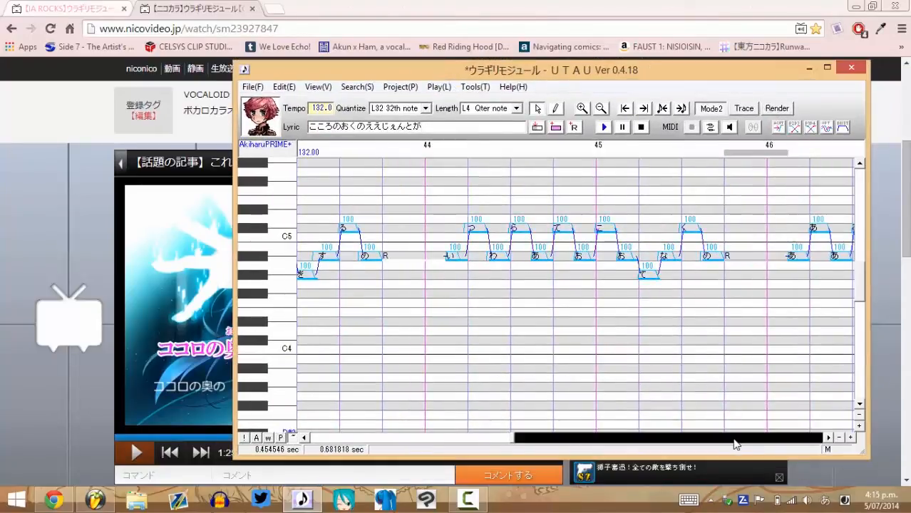
{"action": "left_click_drag", "start_coordinate": [445, 292], "coordinate": [728, 286]}
{"action": "left_click", "coordinate": [537, 126]}
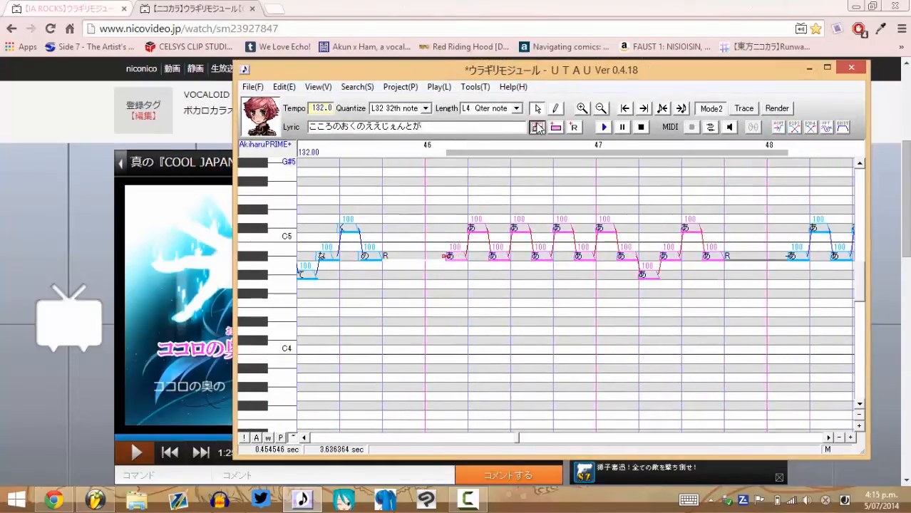
Play the karaoke video through 全部知っている, pause it, and return to UTAU at the unlabelled notes of bars 48 and 49
{"action": "left_click", "coordinate": [784, 435]}
{"action": "left_click", "coordinate": [783, 436]}
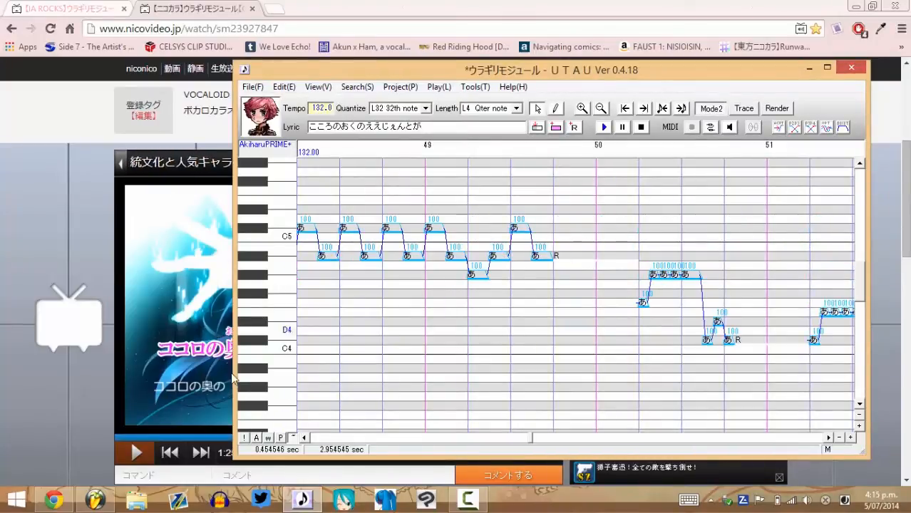
{"action": "left_click", "coordinate": [139, 453]}
{"action": "left_click", "coordinate": [140, 452]}
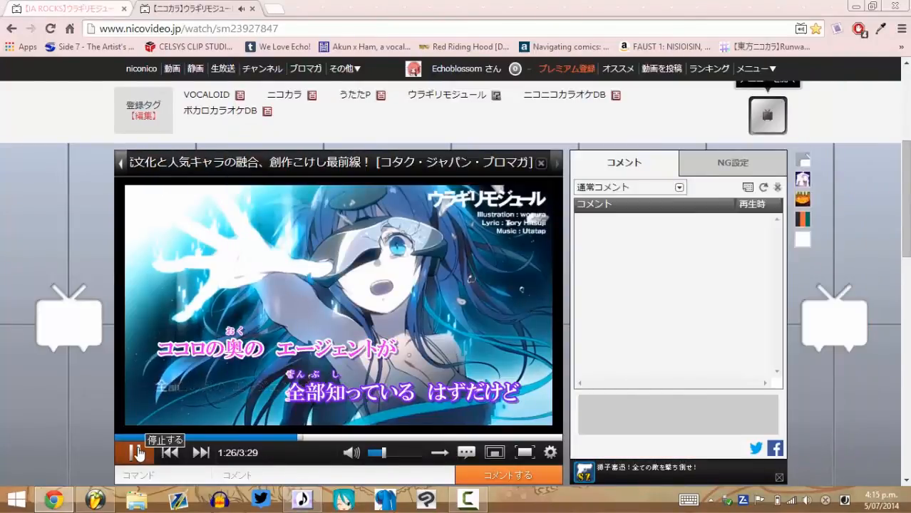
{"action": "left_click", "coordinate": [137, 453]}
{"action": "left_click", "coordinate": [303, 499]}
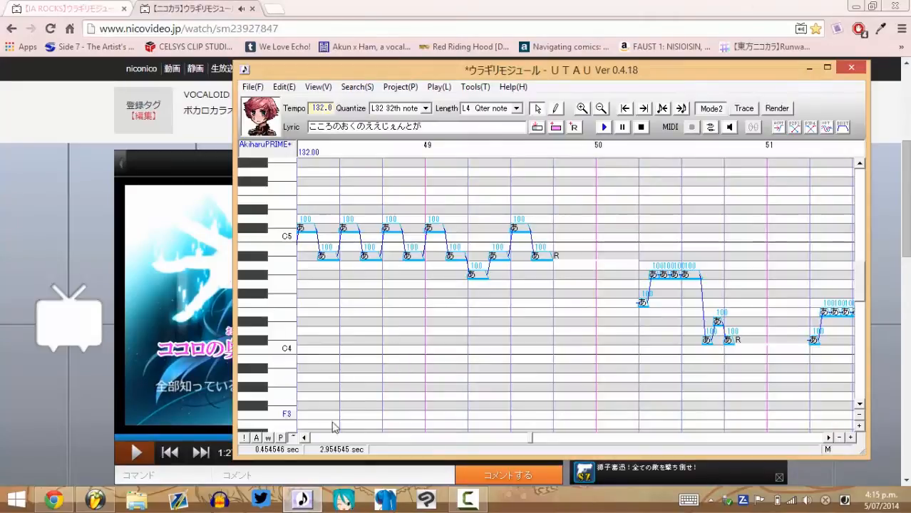
Start the new lyric line with ぜんぶし and replay the karaoke video from 1:21 to check the wording
{"action": "left_click_drag", "start_coordinate": [423, 73], "coordinate": [734, 85]}
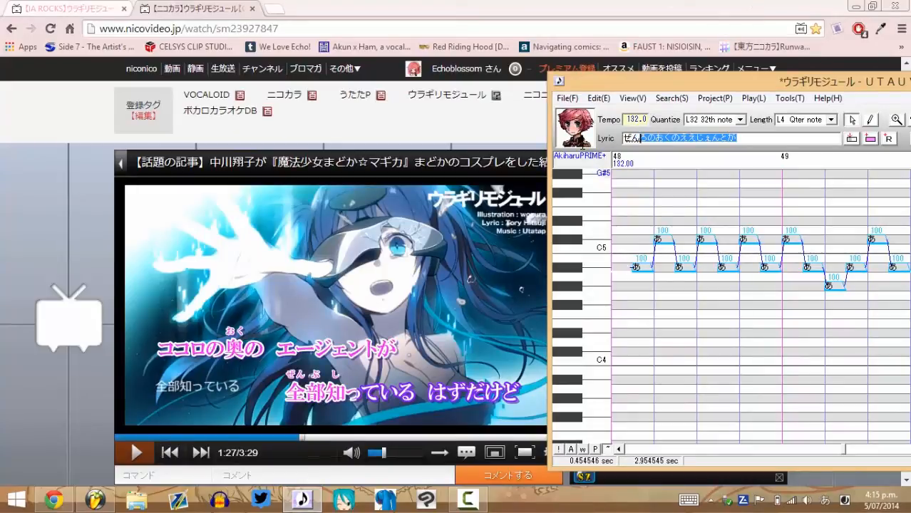
{"action": "type", "text": "bus"}
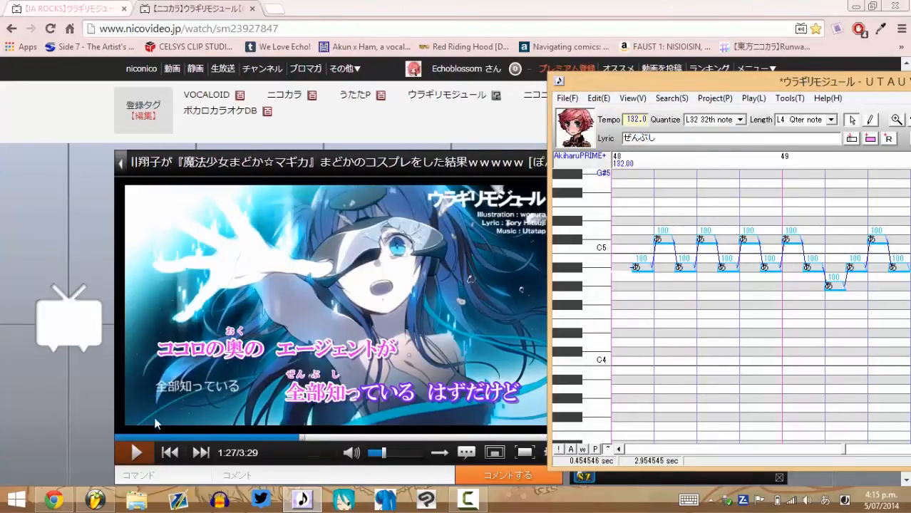
{"action": "left_click", "coordinate": [138, 451]}
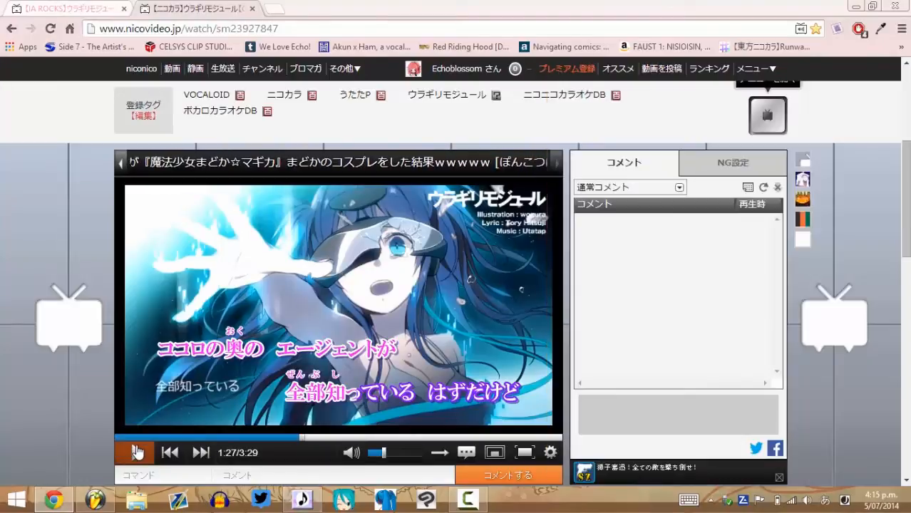
{"action": "left_click", "coordinate": [288, 436]}
{"action": "left_click", "coordinate": [138, 452]}
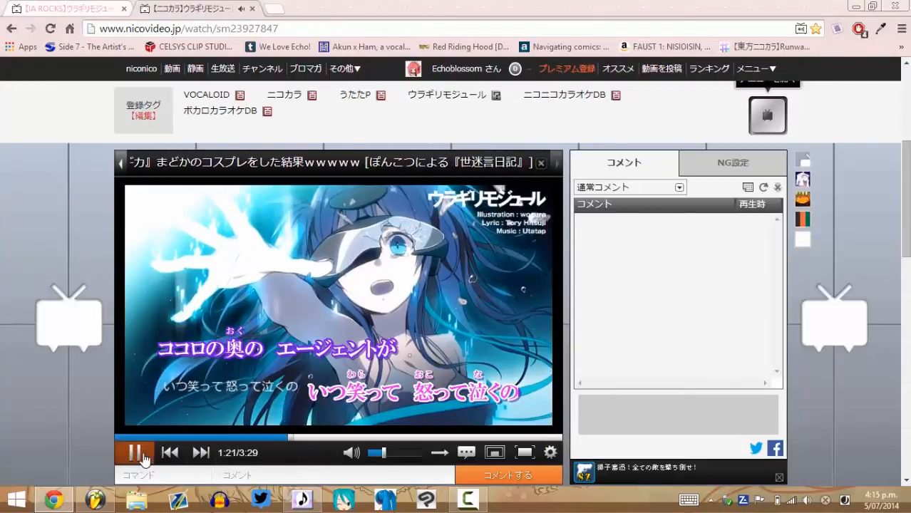
Complete the lyric line as ぜんぶしいているはずだけど, pausing the karaoke video at はずだけど
{"action": "left_click", "coordinate": [303, 499]}
{"action": "type", "text": "いて"}
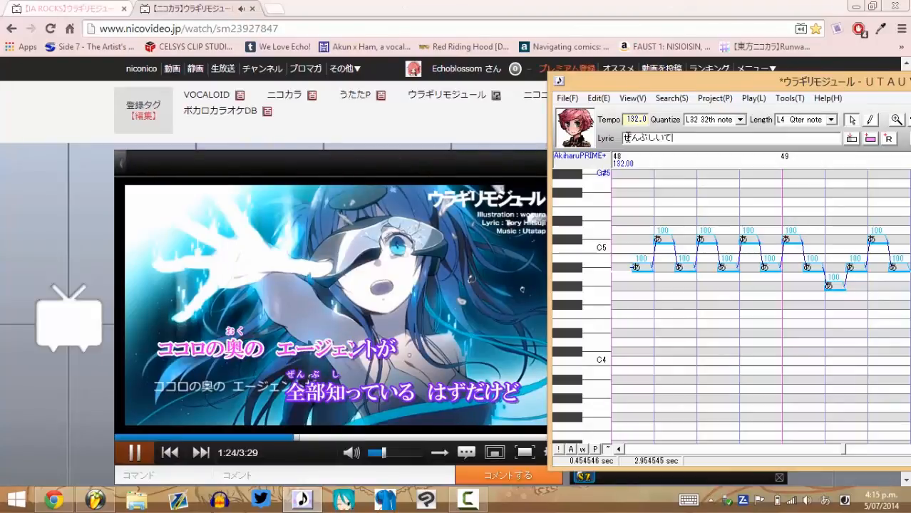
{"action": "type", "text": "る"}
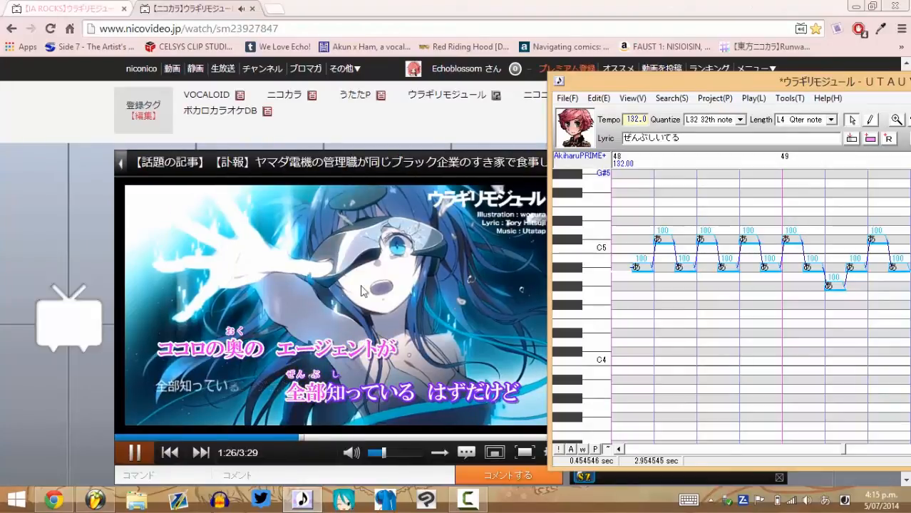
{"action": "left_click", "coordinate": [135, 453]}
{"action": "left_click", "coordinate": [302, 499]}
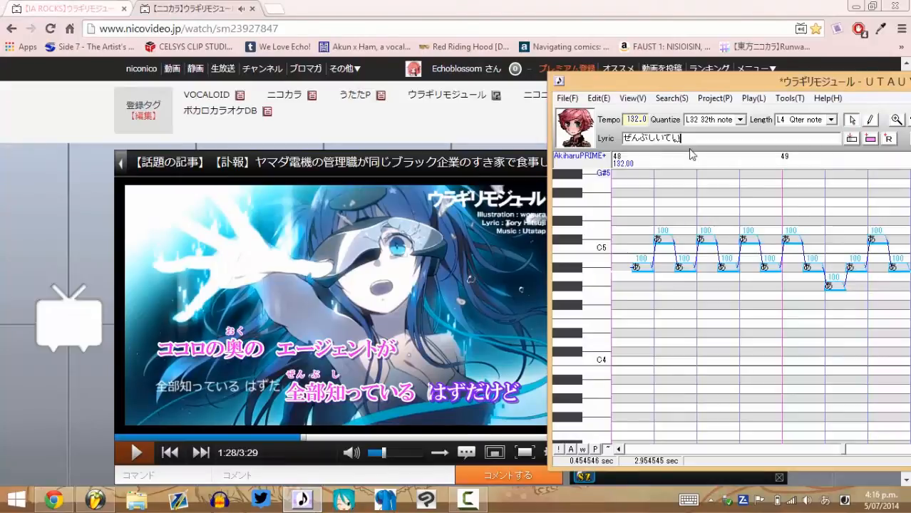
{"action": "type", "text": "hazudakedo"}
{"action": "key", "text": "Return"}
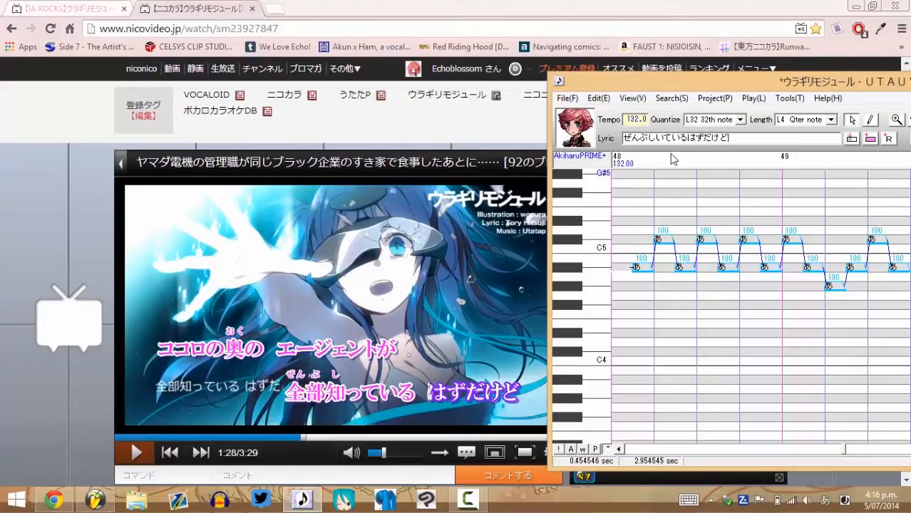
Apply the lyric line ぜんぶしいているはずだけど to the notes of bars 48 and 49
{"action": "left_click_drag", "start_coordinate": [668, 82], "coordinate": [443, 75]}
{"action": "left_click_drag", "start_coordinate": [416, 277], "coordinate": [677, 285]}
{"action": "left_click", "coordinate": [626, 131]}
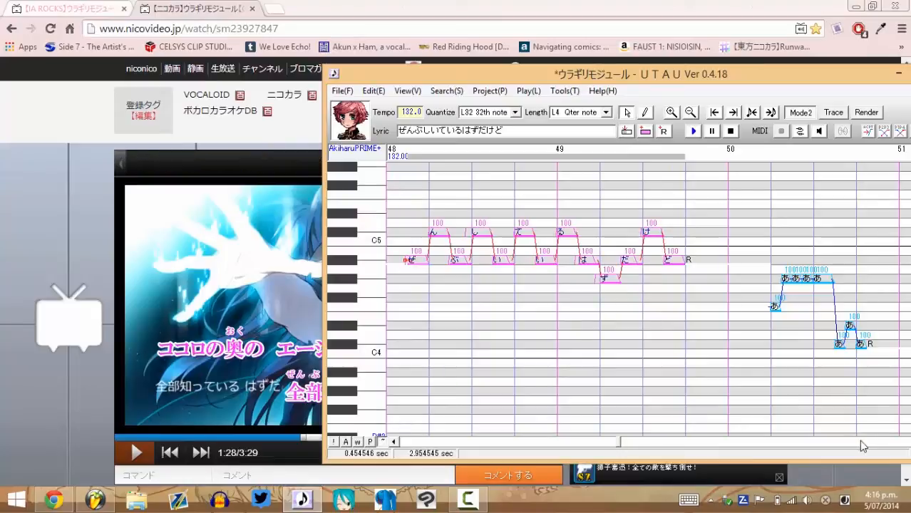
Play the karaoke video through トモダチ用モジュール, pause it, and return to UTAU at the unlabelled notes of bar 50
{"action": "left_click", "coordinate": [859, 441]}
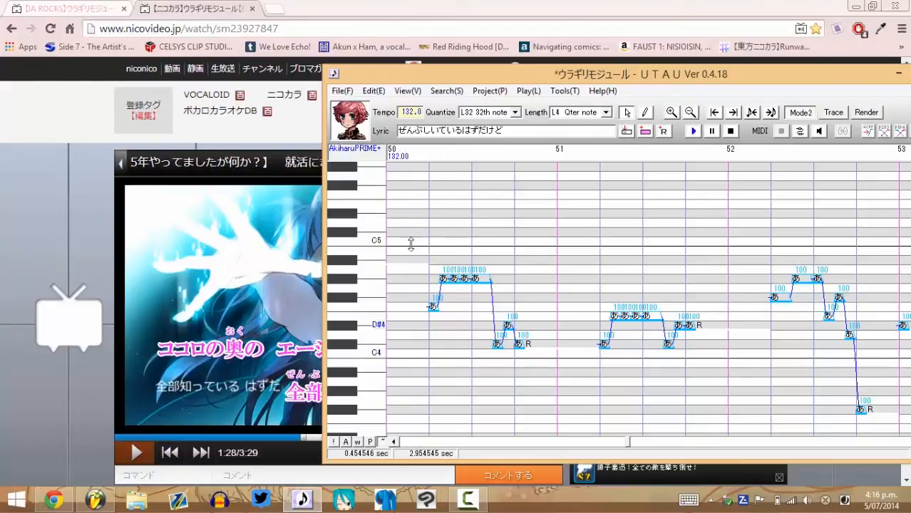
{"action": "left_click", "coordinate": [133, 456]}
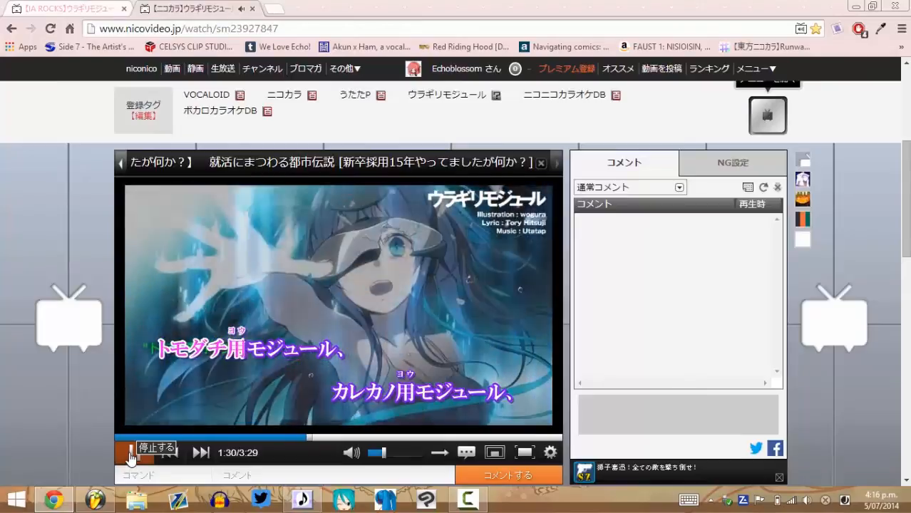
{"action": "left_click", "coordinate": [130, 453]}
{"action": "left_click", "coordinate": [302, 499]}
Replace the lyric line with ともだちよおもじぇる, keeping the karaoke video's wording in view
{"action": "left_click_drag", "start_coordinate": [532, 130], "coordinate": [374, 130]}
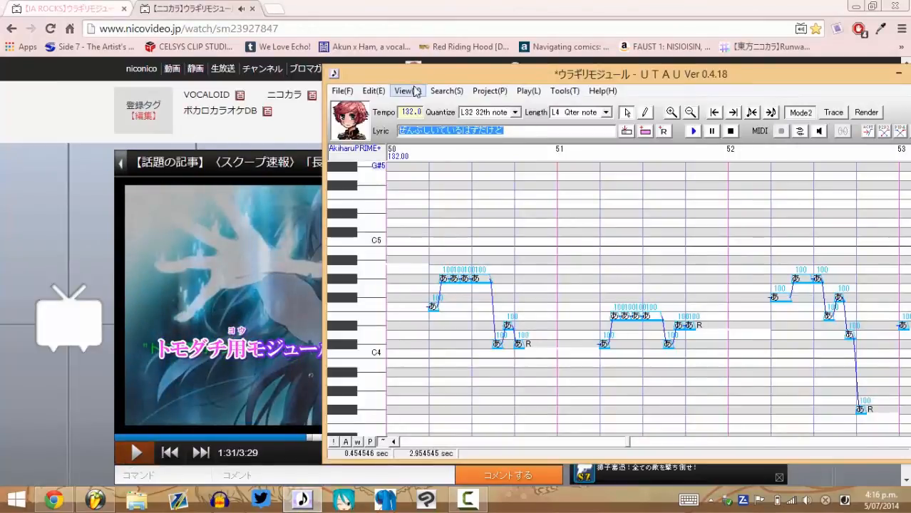
{"action": "left_click_drag", "start_coordinate": [424, 81], "coordinate": [562, 84]}
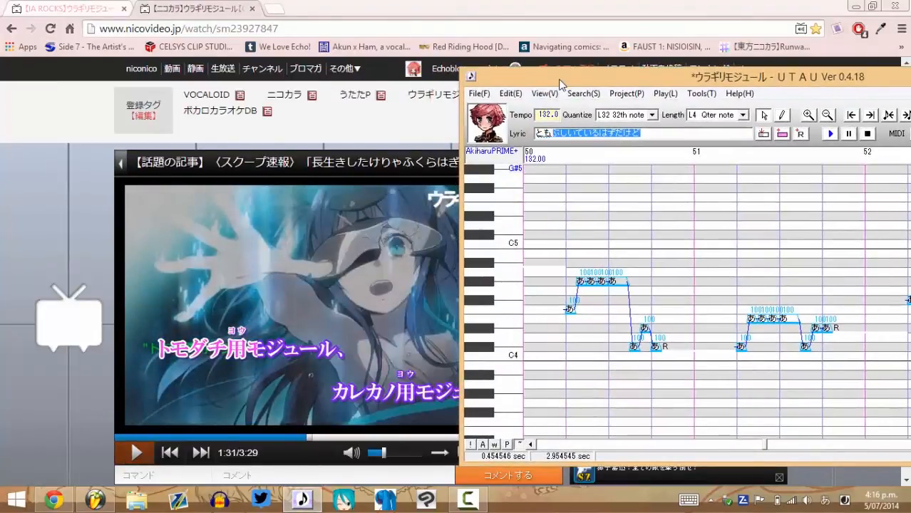
{"action": "type", "text": "tomoda"}
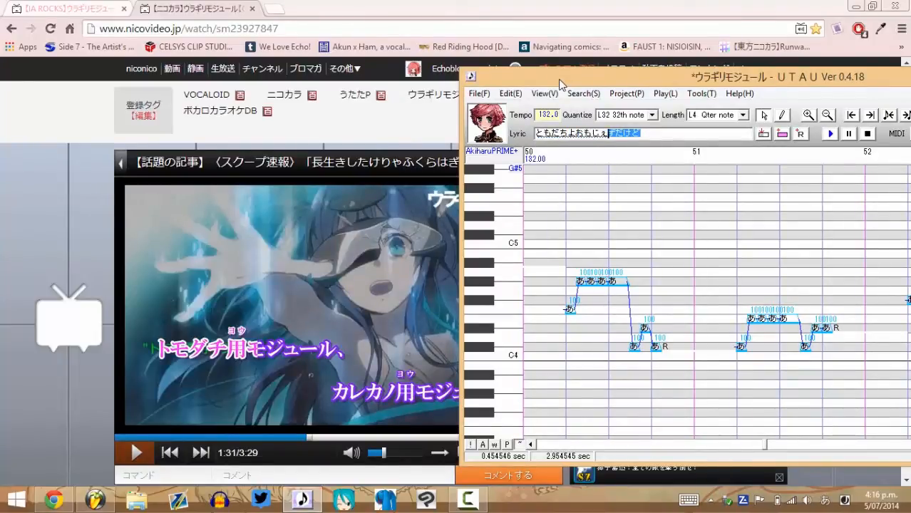
{"action": "type", "text": "る"}
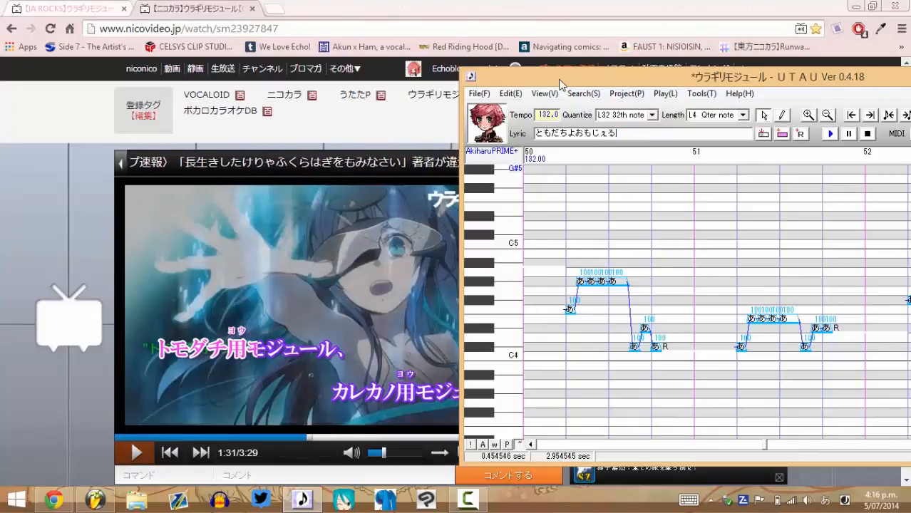
Play the karaoke video briefly, pause it, and apply the lyric line ともだちよおもじぇる to the notes of bar 50
{"action": "left_click", "coordinate": [136, 453]}
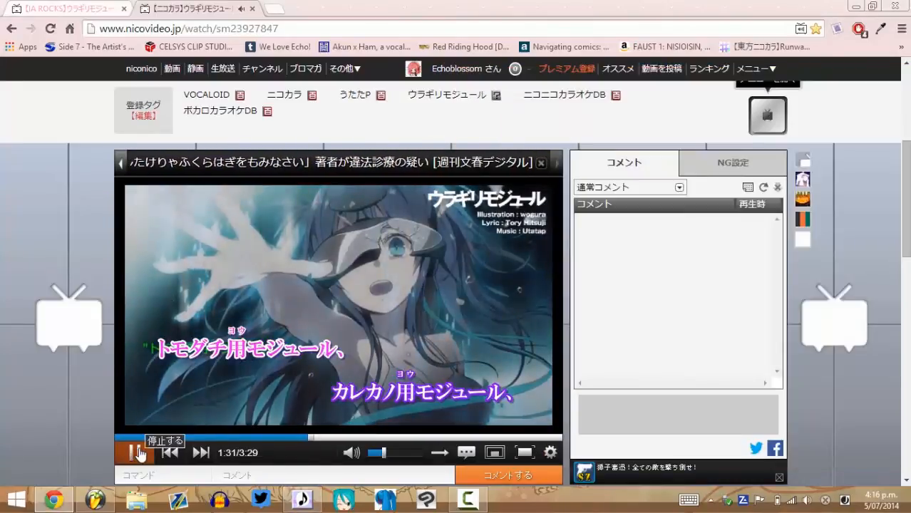
{"action": "left_click", "coordinate": [136, 453]}
{"action": "left_click", "coordinate": [302, 499]}
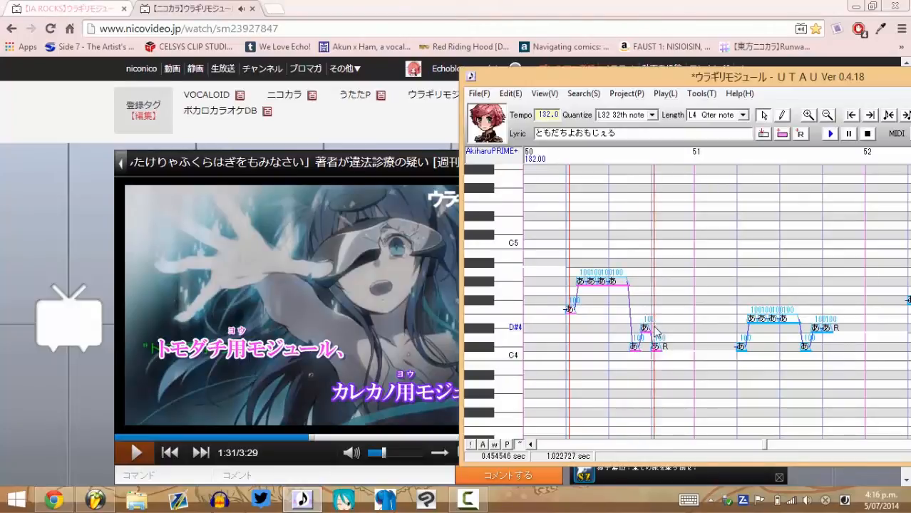
{"action": "left_click", "coordinate": [763, 133]}
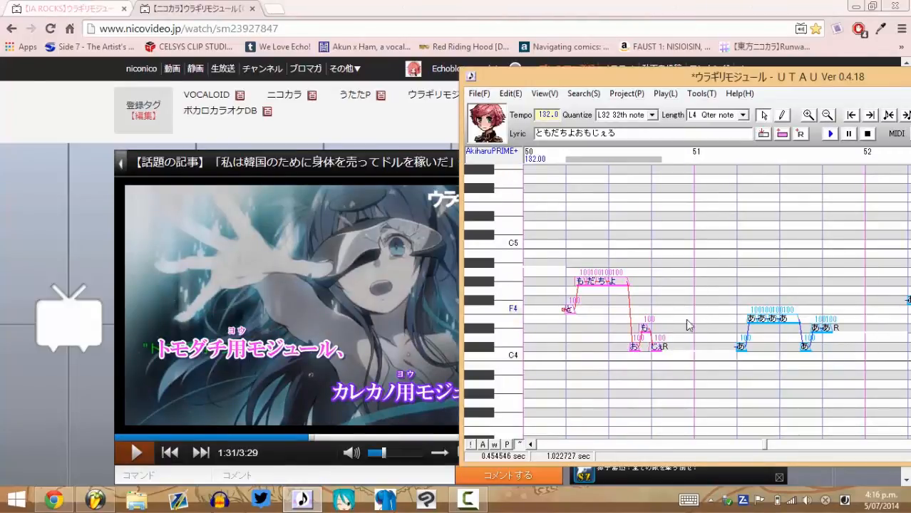
Remove お from the lyric line to make it ともだちよもじぇる and reapply it to the notes of bar 50
{"action": "left_click_drag", "start_coordinate": [659, 79], "coordinate": [557, 64]}
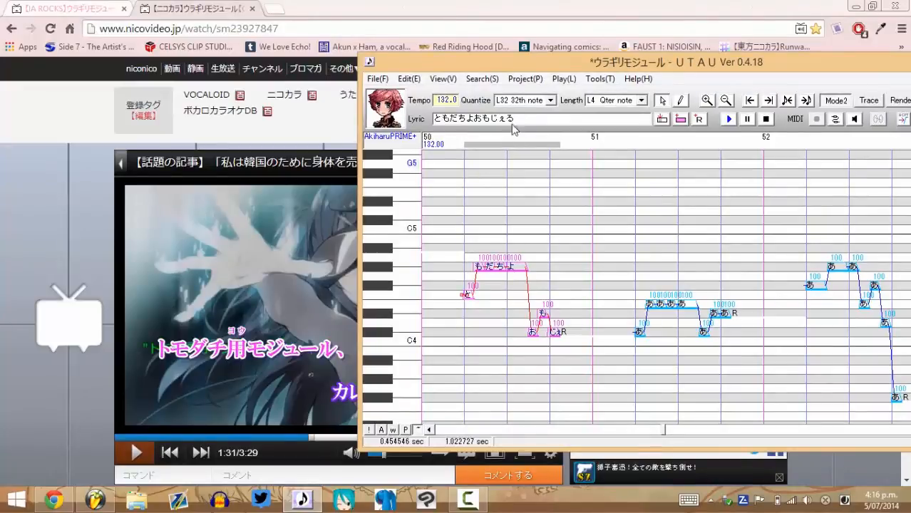
{"action": "key", "text": "BackSpace"}
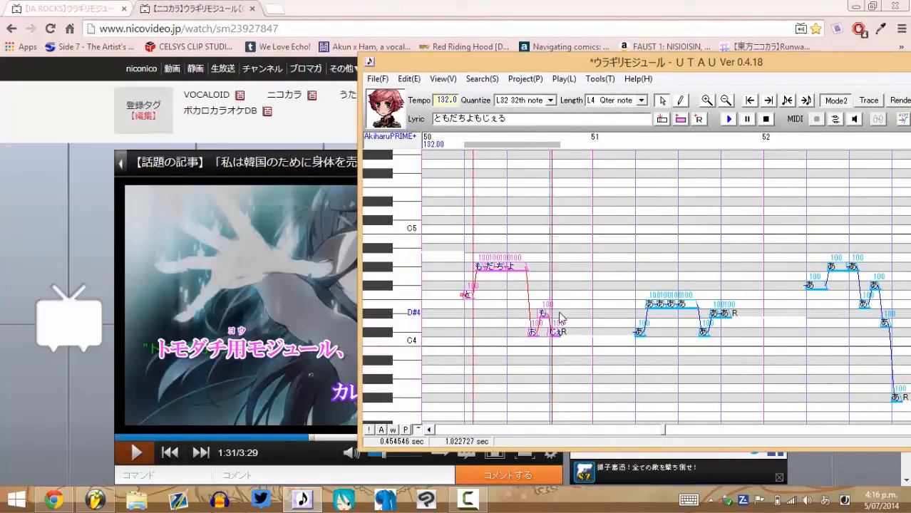
{"action": "left_click", "coordinate": [664, 120]}
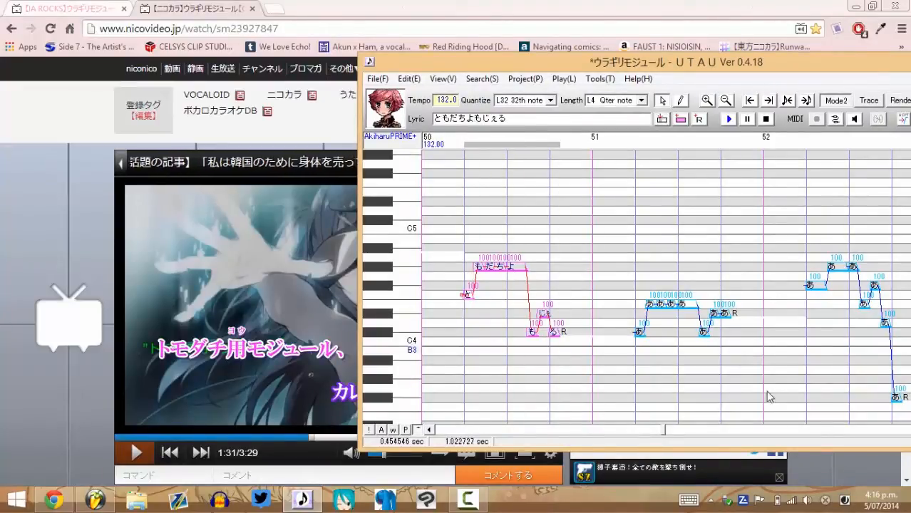
Play the karaoke video through カレカノ用モジュール, pause it, and return to UTAU at the unlabelled notes of bar 51
{"action": "left_click", "coordinate": [854, 430]}
{"action": "left_click", "coordinate": [293, 452]}
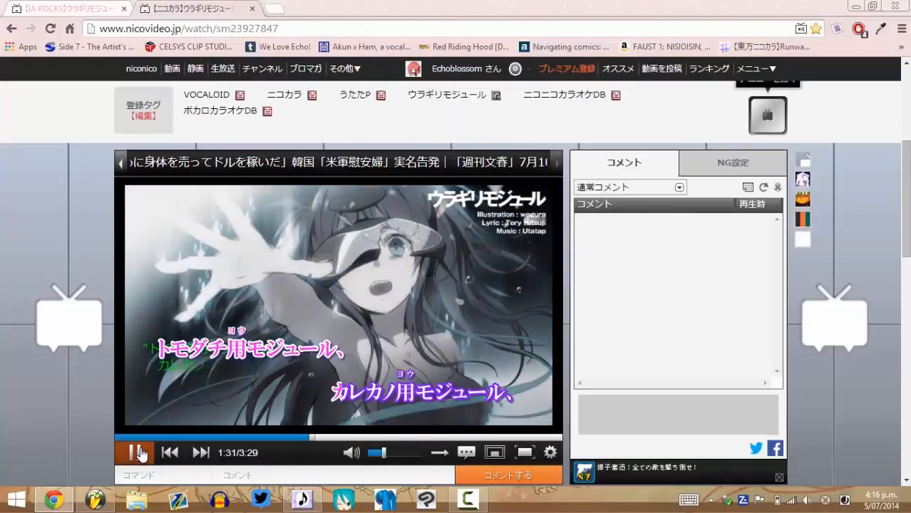
{"action": "left_click", "coordinate": [302, 499]}
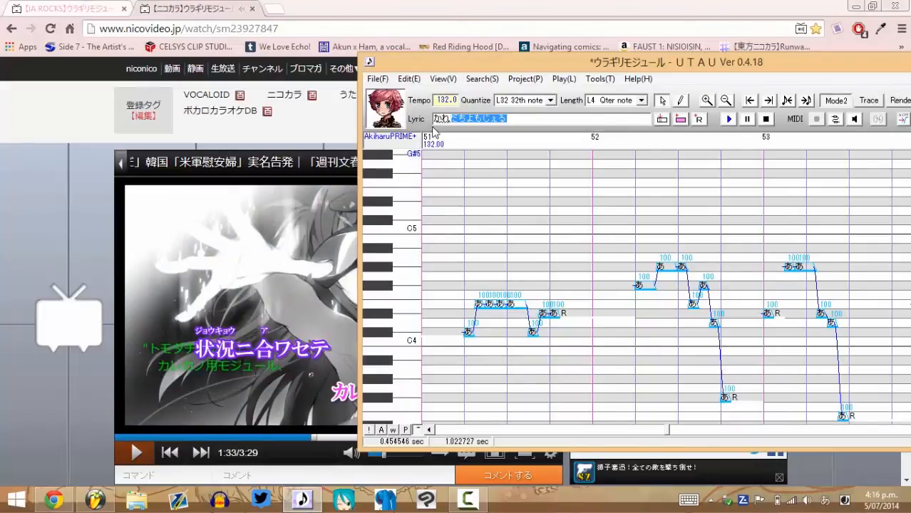
Enter かれか as the start of the new lyric line, with the karaoke video's wording uncovered
{"action": "left_click_drag", "start_coordinate": [442, 73], "coordinate": [601, 85]}
{"action": "type", "text": "か"}
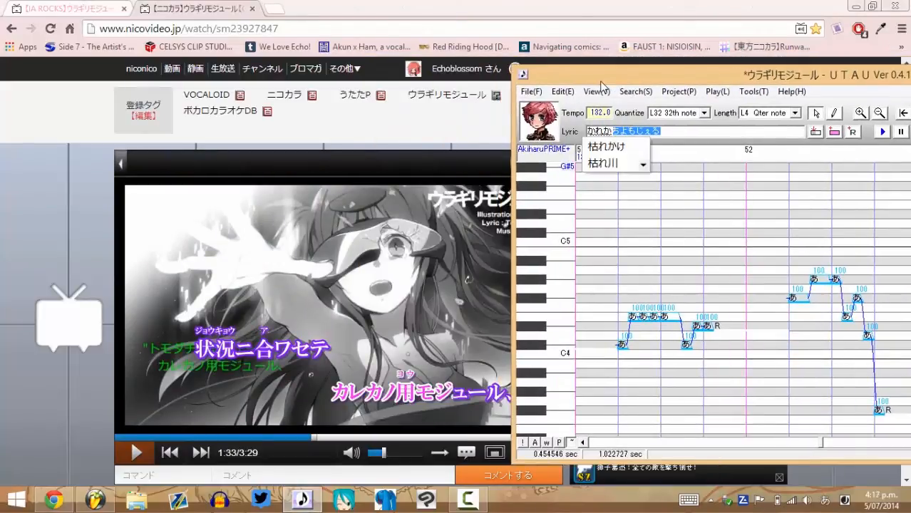
Complete the lyric text as かれかのよもじぇる and insert it into the placeholder notes of bar 51
{"action": "type", "text": "の"}
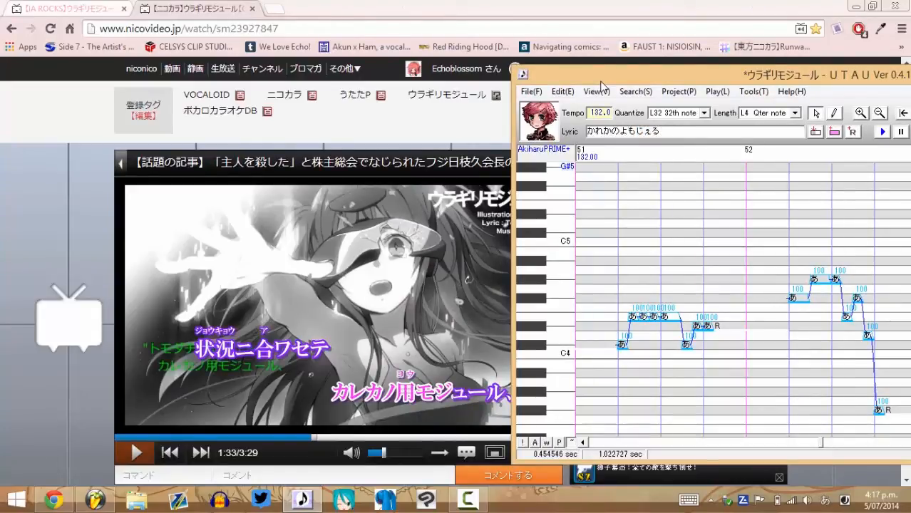
{"action": "left_click_drag", "start_coordinate": [603, 82], "coordinate": [356, 51]}
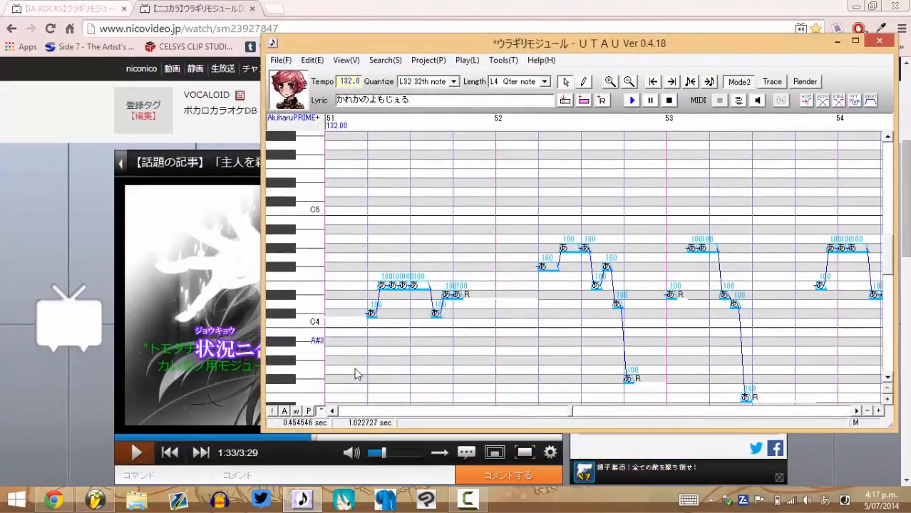
{"action": "left_click", "coordinate": [332, 412]}
{"action": "left_click_drag", "start_coordinate": [452, 332], "coordinate": [548, 263]}
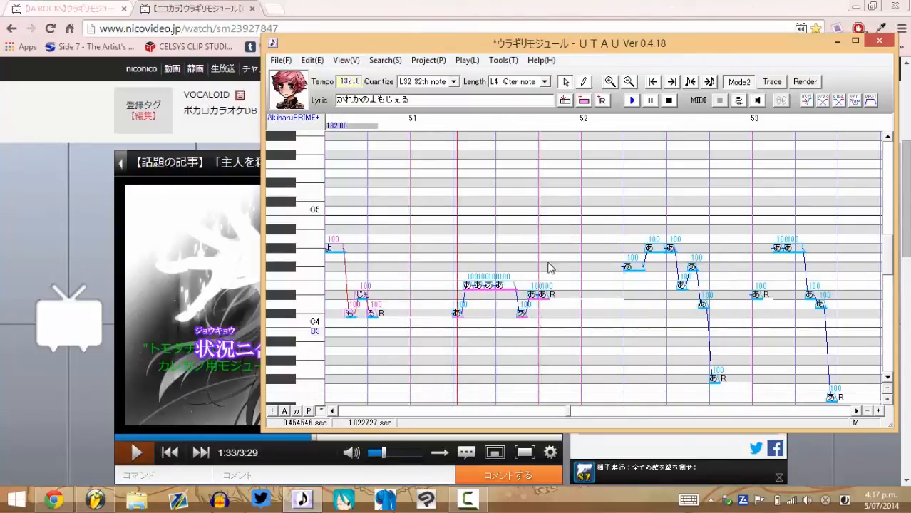
{"action": "left_click", "coordinate": [565, 100]}
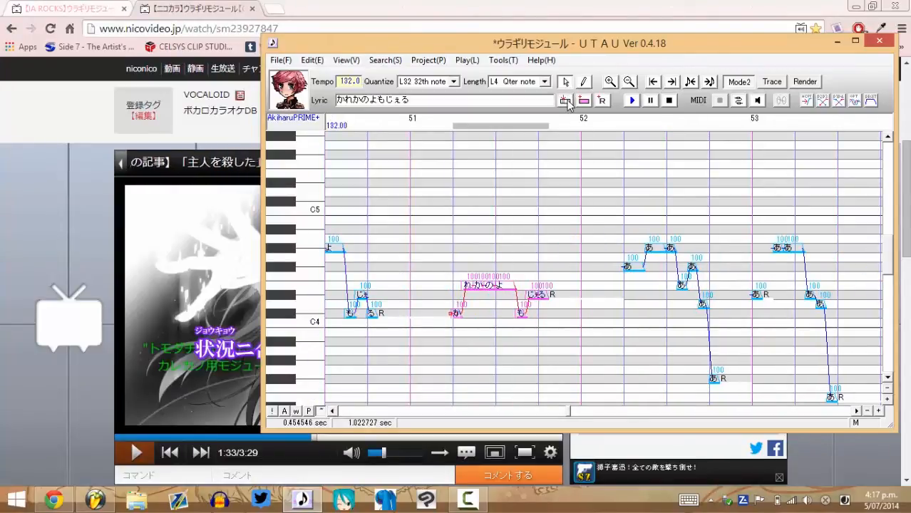
Play the karaoke video's next line in Chrome, pausing at 1:34, and insert じょきょにあわせて into the bar 52 notes in UTAU
{"action": "left_click", "coordinate": [856, 412]}
{"action": "left_click", "coordinate": [856, 411]}
{"action": "left_click", "coordinate": [856, 412]}
{"action": "left_click", "coordinate": [134, 453]}
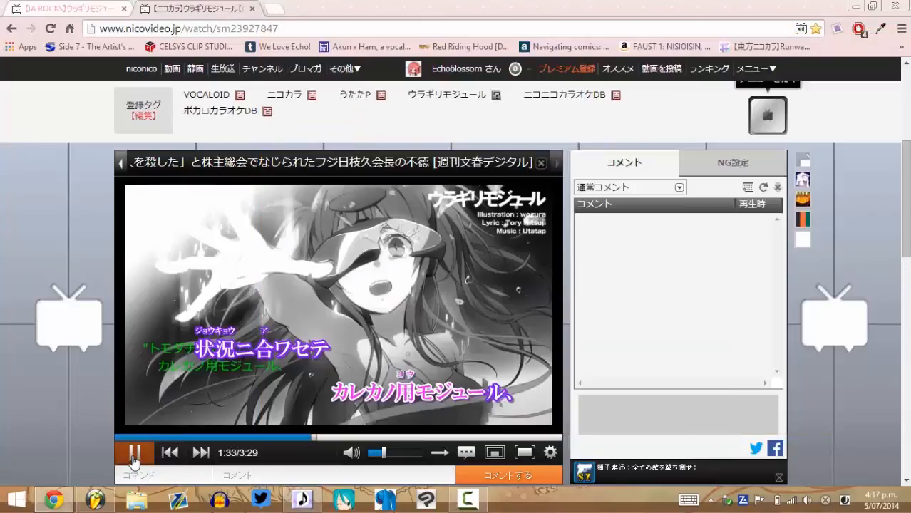
{"action": "left_click", "coordinate": [135, 453]}
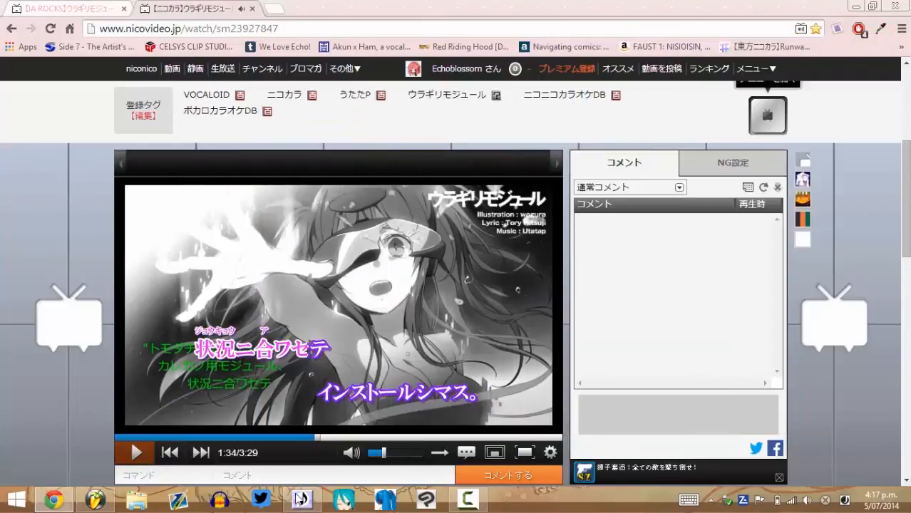
{"action": "left_click", "coordinate": [299, 499]}
{"action": "left_click_drag", "start_coordinate": [463, 28], "coordinate": [567, 64]}
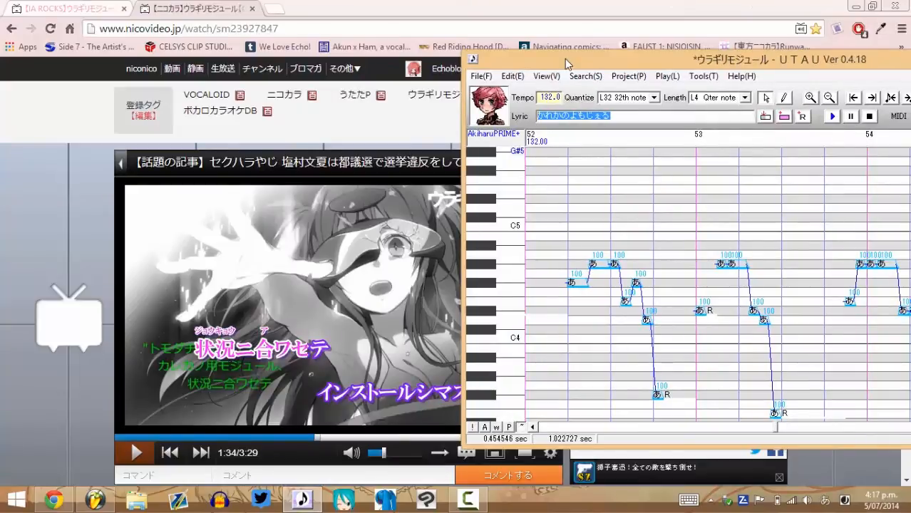
{"action": "type", "text": "じょきょ"}
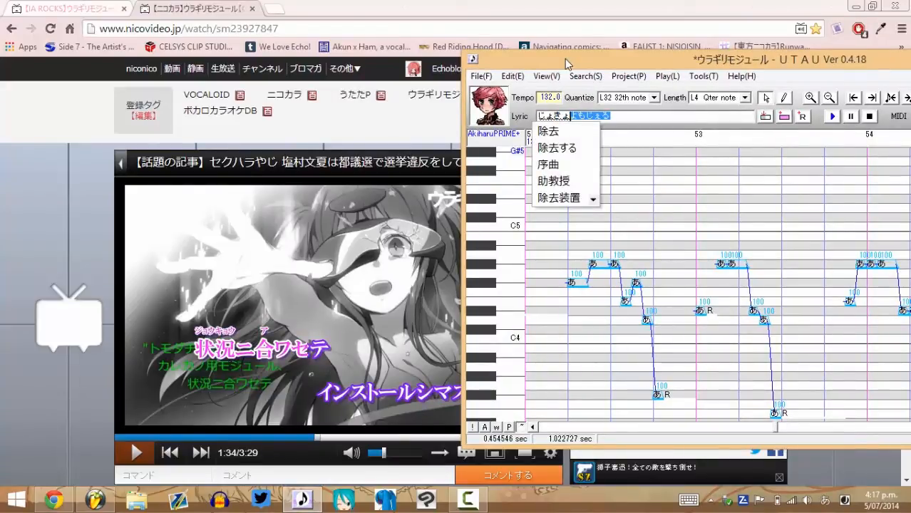
{"action": "type", "text": "ni"}
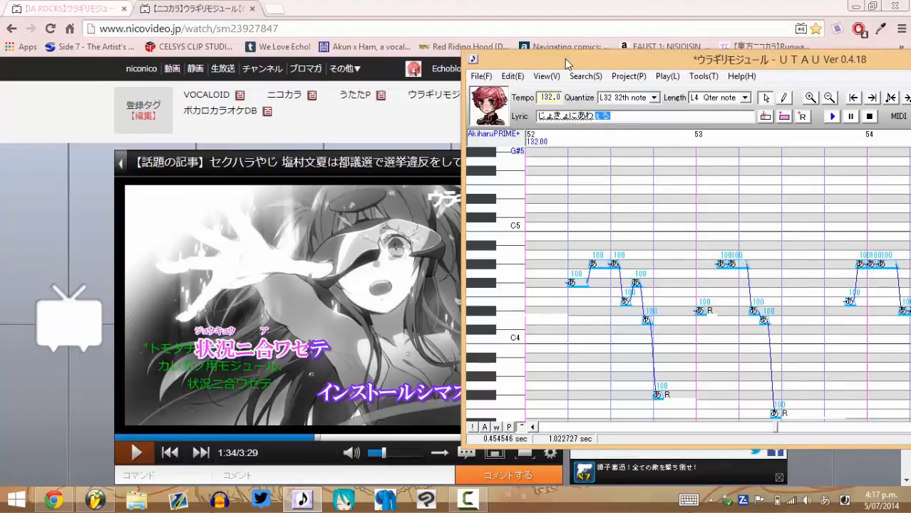
{"action": "key", "text": "Return"}
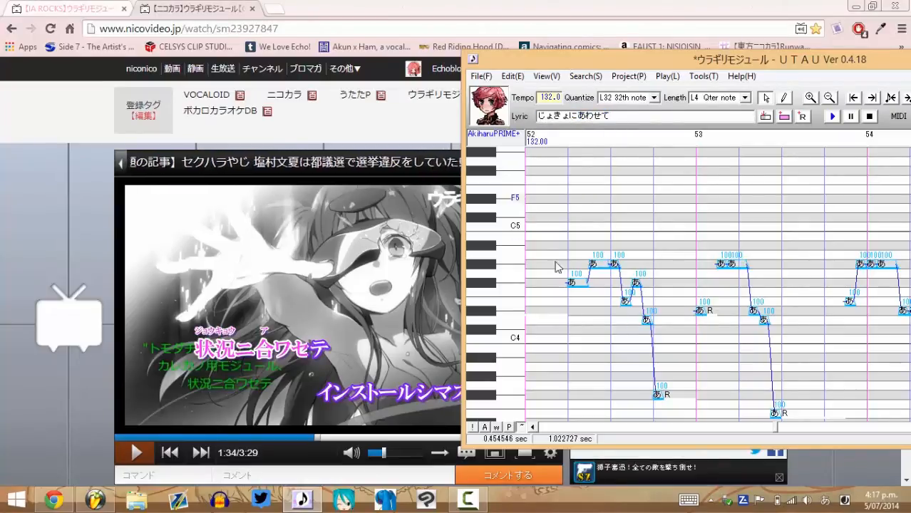
{"action": "left_click_drag", "start_coordinate": [576, 300], "coordinate": [676, 298]}
{"action": "left_click", "coordinate": [765, 116]}
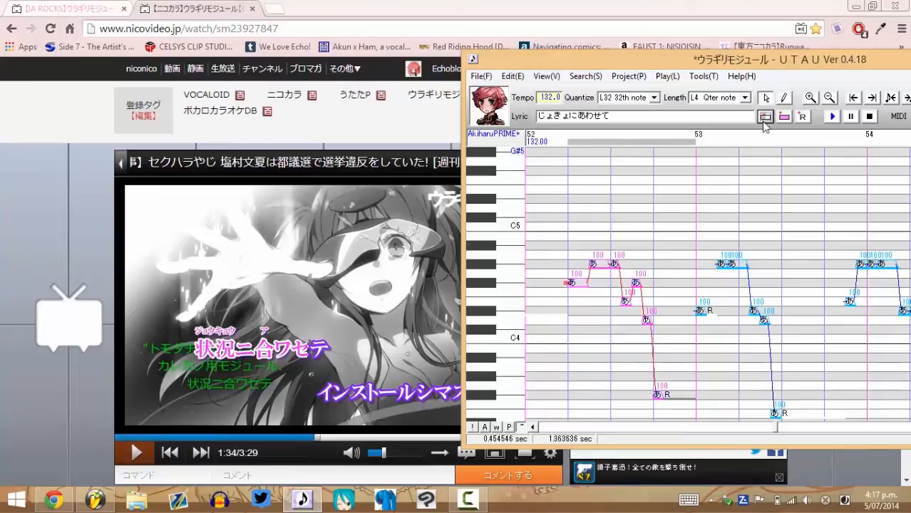
Play the karaoke video up to 1:36 and turn the start of the rest after bar 53's first note into ん
{"action": "left_click", "coordinate": [303, 500]}
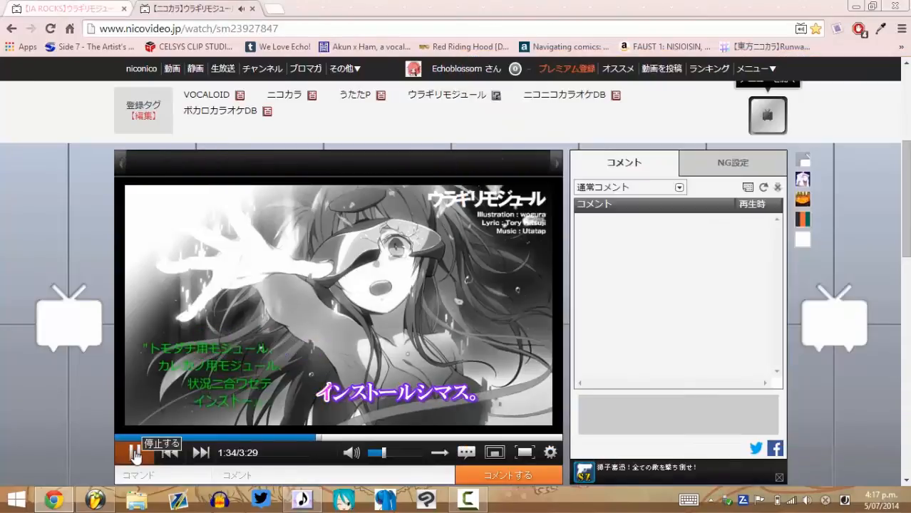
{"action": "left_click", "coordinate": [303, 500]}
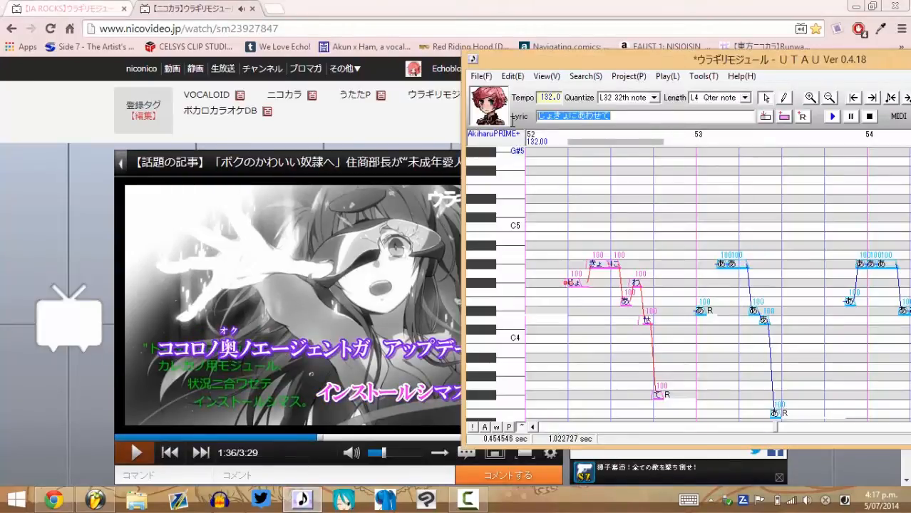
{"action": "double_click", "coordinate": [711, 314]}
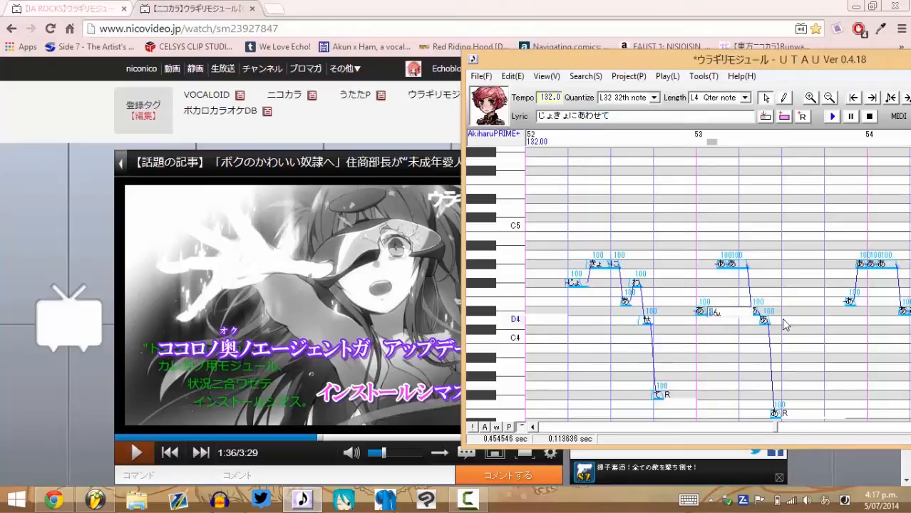
{"action": "key", "text": "Return"}
Enter the lyric いんすたるじます, check it against the karaoke video, and insert it into the notes starting at bar 53
{"action": "left_click_drag", "start_coordinate": [628, 61], "coordinate": [741, 64]}
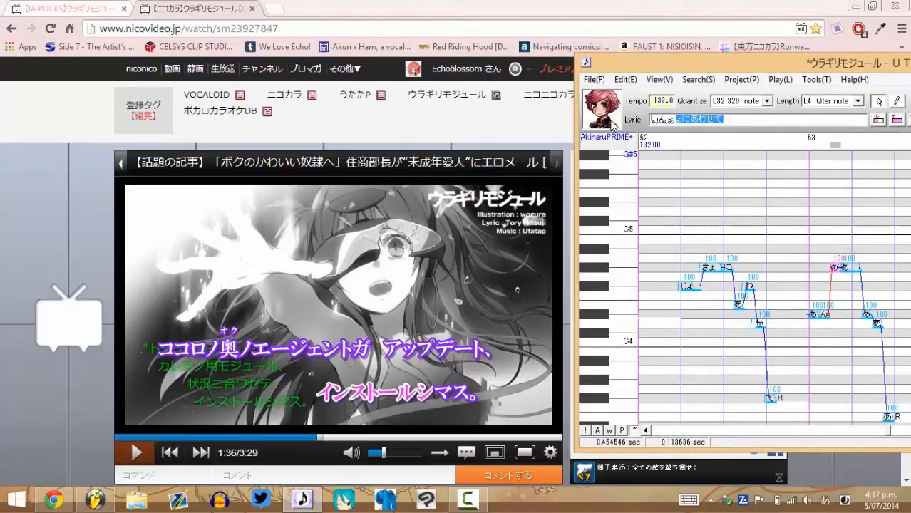
{"action": "type", "text": "utaru"}
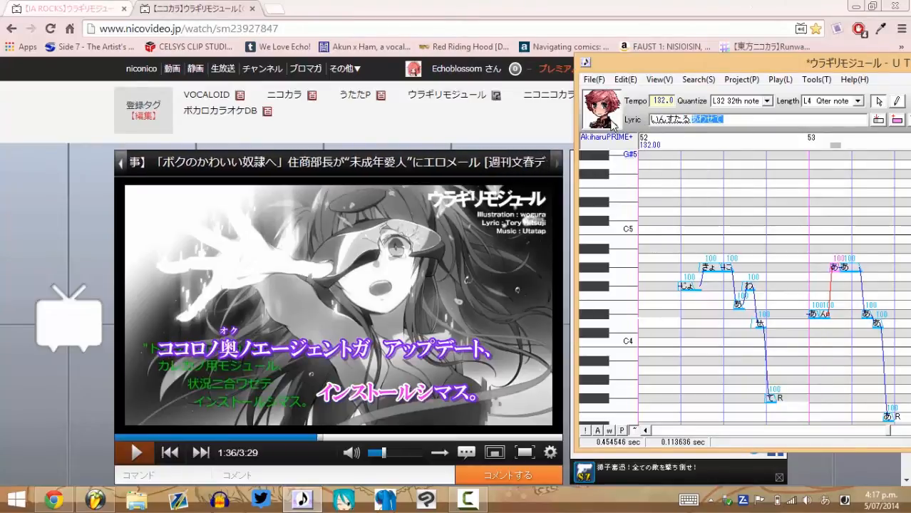
{"action": "key", "text": "Return"}
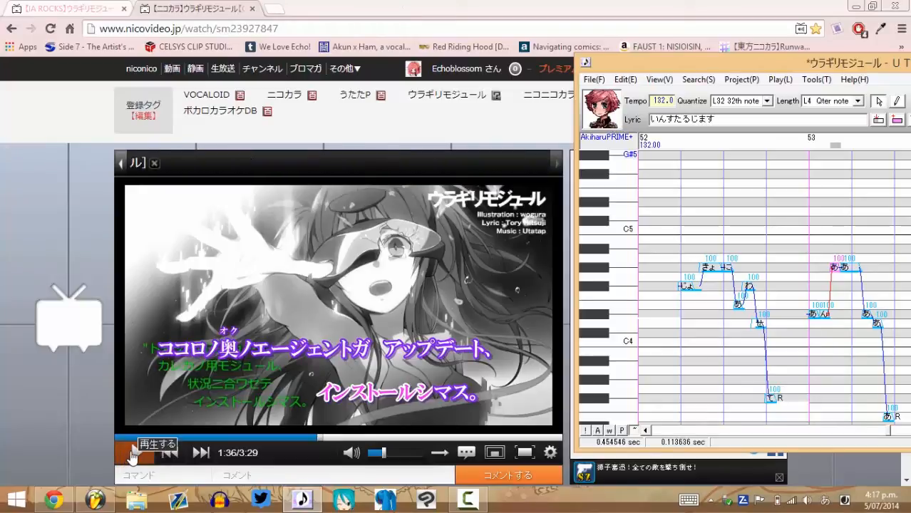
{"action": "left_click", "coordinate": [133, 455]}
{"action": "left_click", "coordinate": [133, 455]}
{"action": "left_click", "coordinate": [302, 499]}
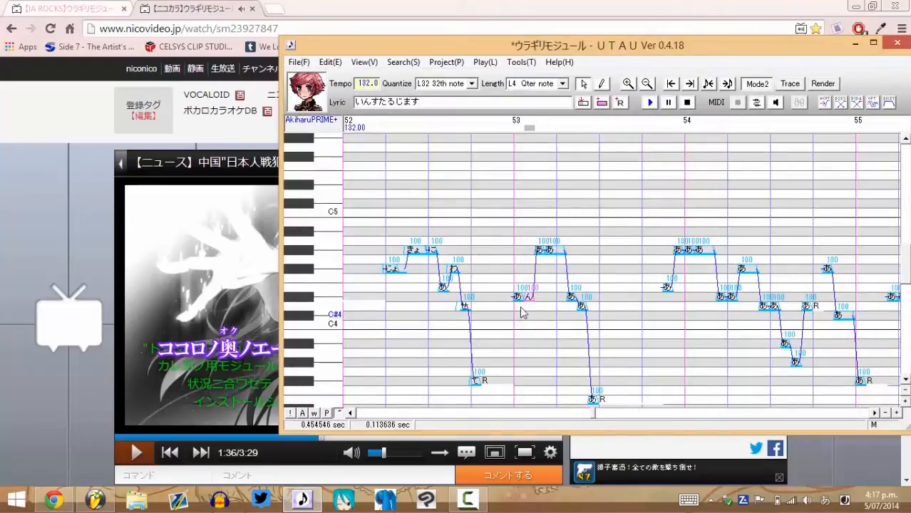
{"action": "scroll", "coordinate": [525, 310], "scroll_direction": "down", "scroll_amount": 1}
{"action": "left_click_drag", "start_coordinate": [525, 285], "coordinate": [608, 283]}
{"action": "left_click", "coordinate": [583, 103]}
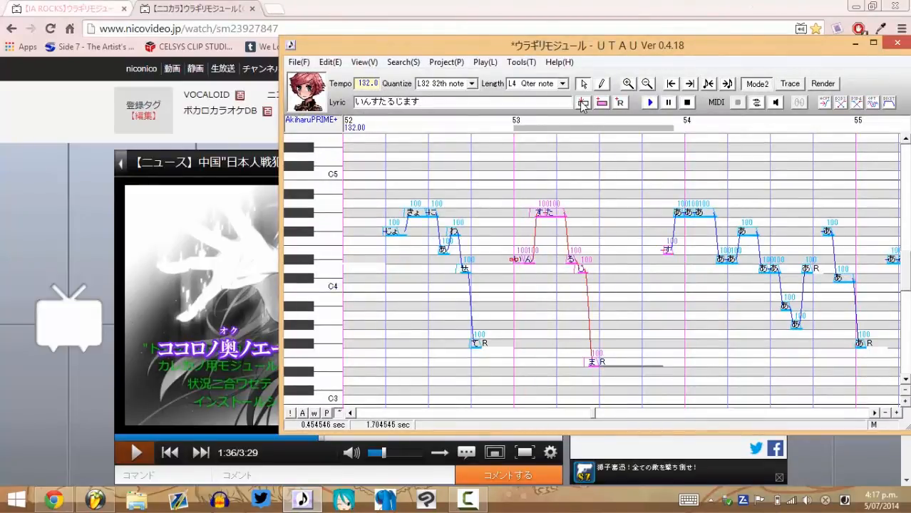
Shorten the rest after the low ま note in bar 53 and change its lyric to す
{"action": "left_click", "coordinate": [622, 362]}
{"action": "scroll", "coordinate": [622, 362], "scroll_direction": "down", "scroll_amount": 1}
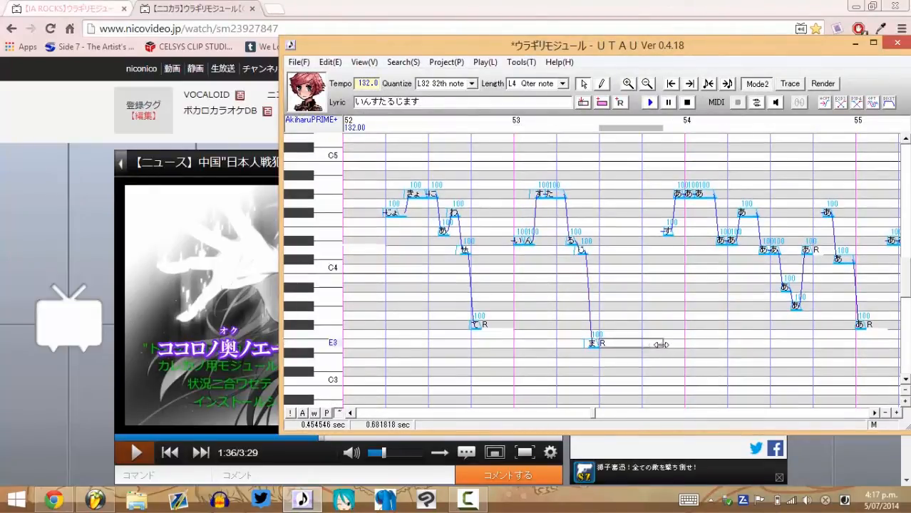
{"action": "left_click_drag", "start_coordinate": [604, 359], "coordinate": [604, 359]}
{"action": "double_click", "coordinate": [602, 346]}
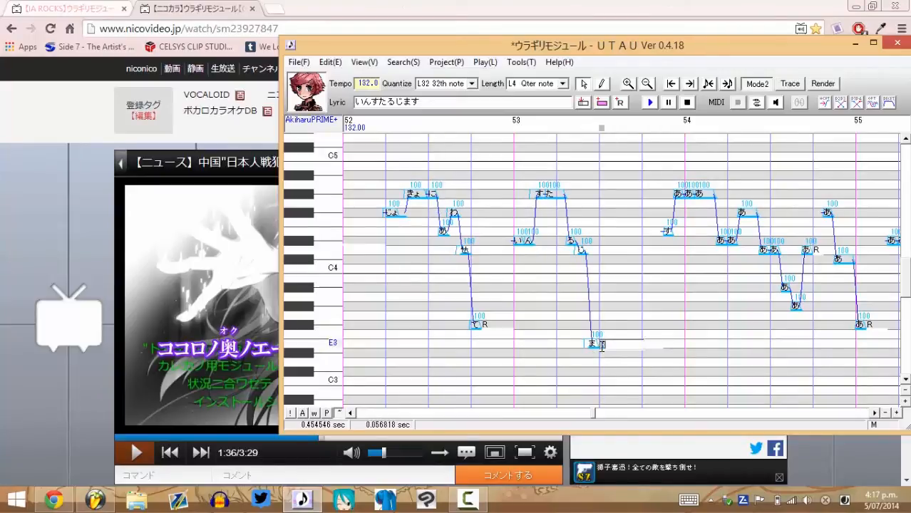
{"action": "type", "text": "す"}
{"action": "key", "text": "Return"}
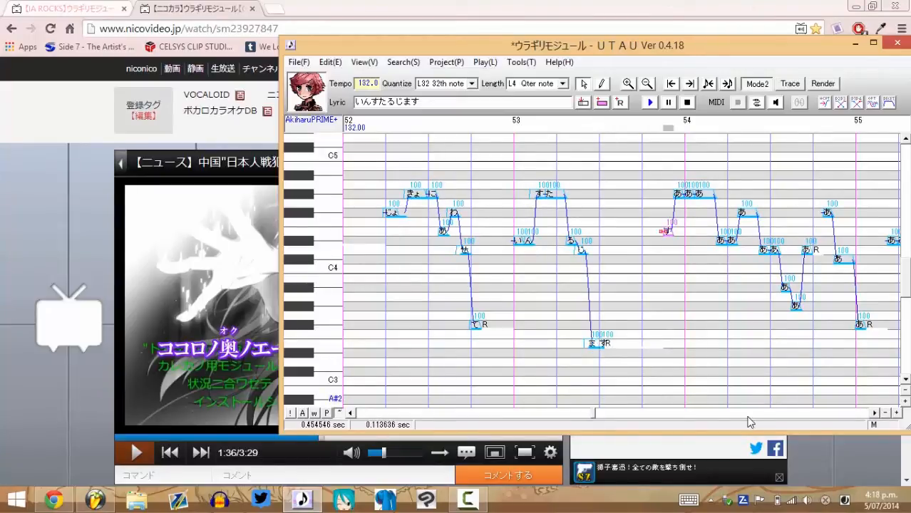
Play the karaoke video's next line in Chrome, pause it at 1:37, and return to UTAU at the bar 54 notes
{"action": "left_click", "coordinate": [873, 414]}
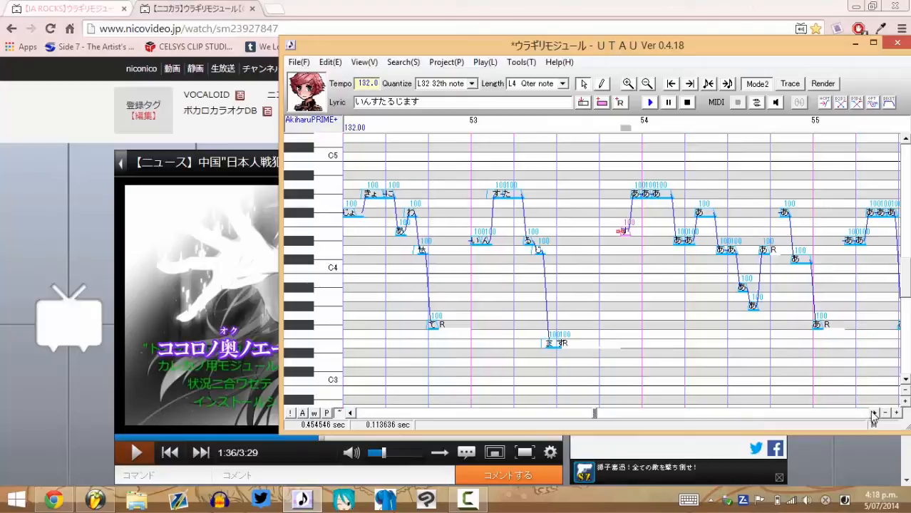
{"action": "left_click", "coordinate": [873, 414]}
{"action": "left_click", "coordinate": [872, 414]}
{"action": "left_click", "coordinate": [873, 414]}
{"action": "left_click", "coordinate": [873, 414]}
{"action": "left_click", "coordinate": [873, 415]}
{"action": "left_click", "coordinate": [142, 453]}
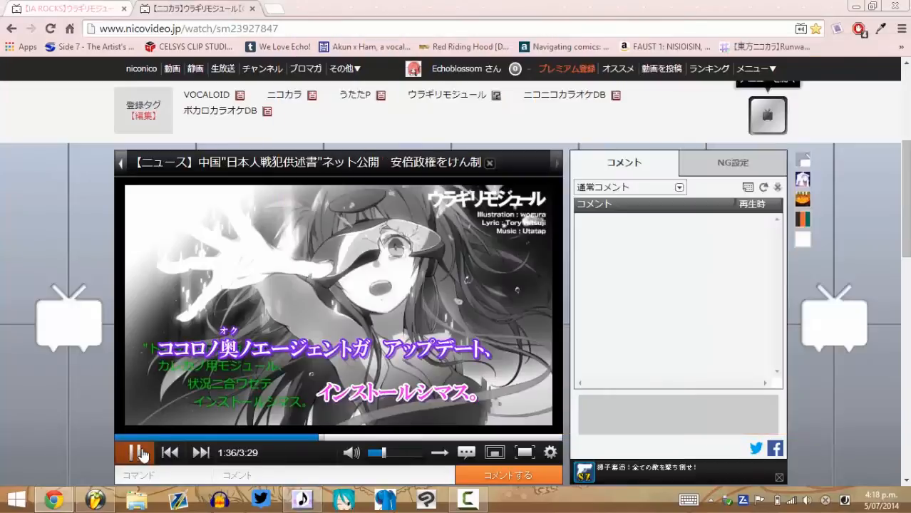
{"action": "left_click", "coordinate": [302, 499]}
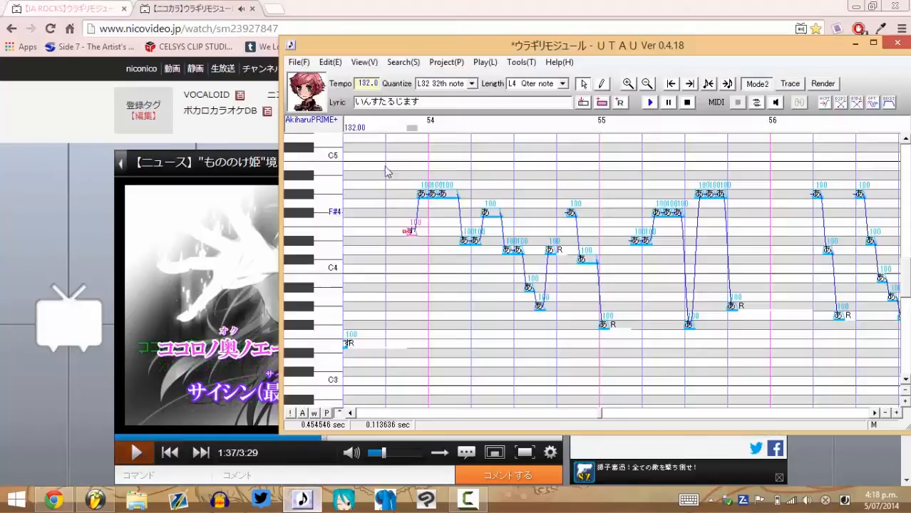
Uncover the karaoke lyrics behind the UTAU window and replace the lyric text with こころのおくのえじぇんとが
{"action": "left_click_drag", "start_coordinate": [367, 60], "coordinate": [619, 89]}
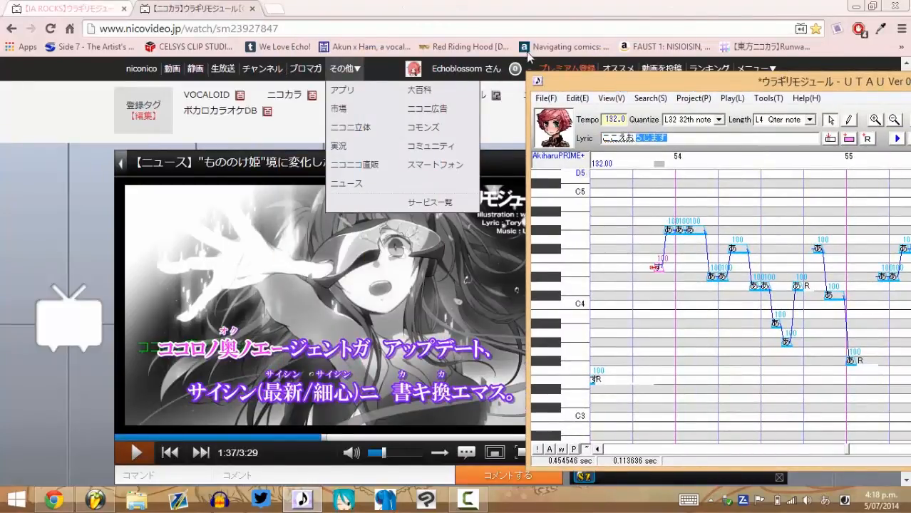
{"action": "left_click", "coordinate": [437, 10]}
{"action": "left_click", "coordinate": [302, 500]}
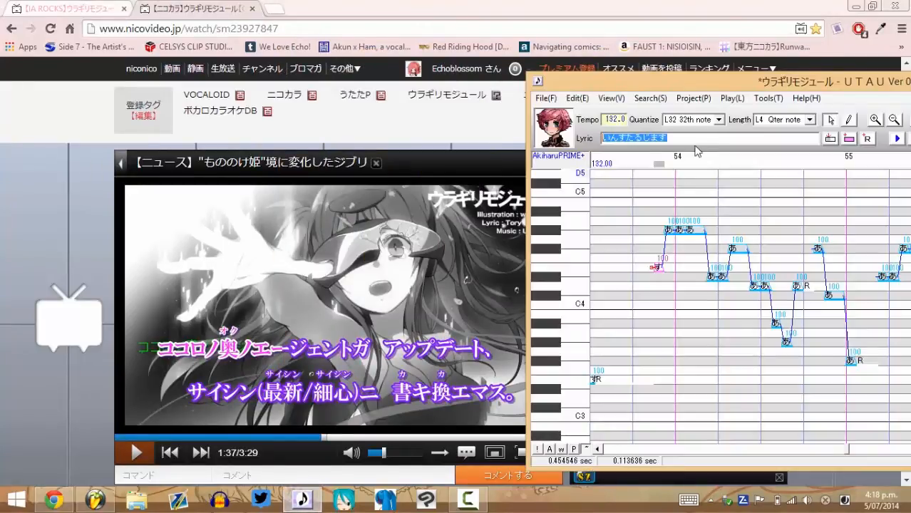
{"action": "left_click_drag", "start_coordinate": [676, 141], "coordinate": [598, 145]}
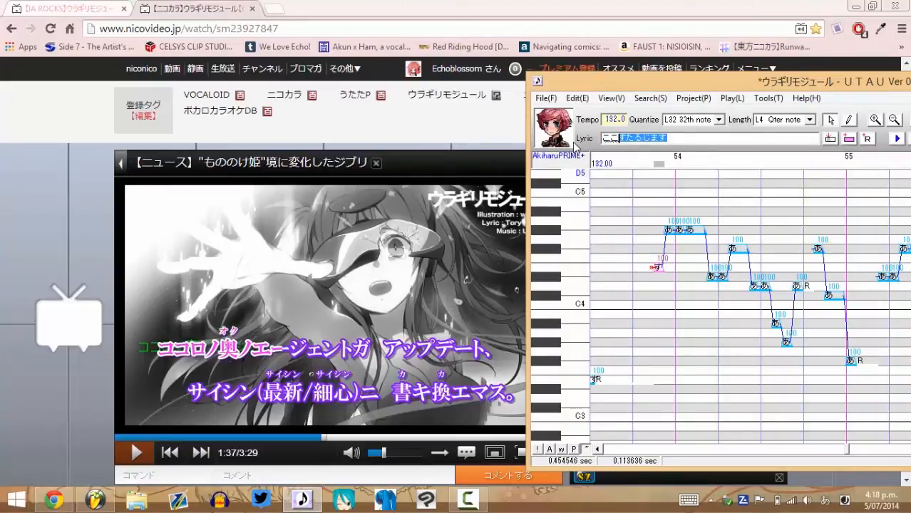
{"action": "type", "text": "kokoronokok"}
{"action": "key", "text": "BackSpace"}
{"action": "key", "text": "BackSpace"}
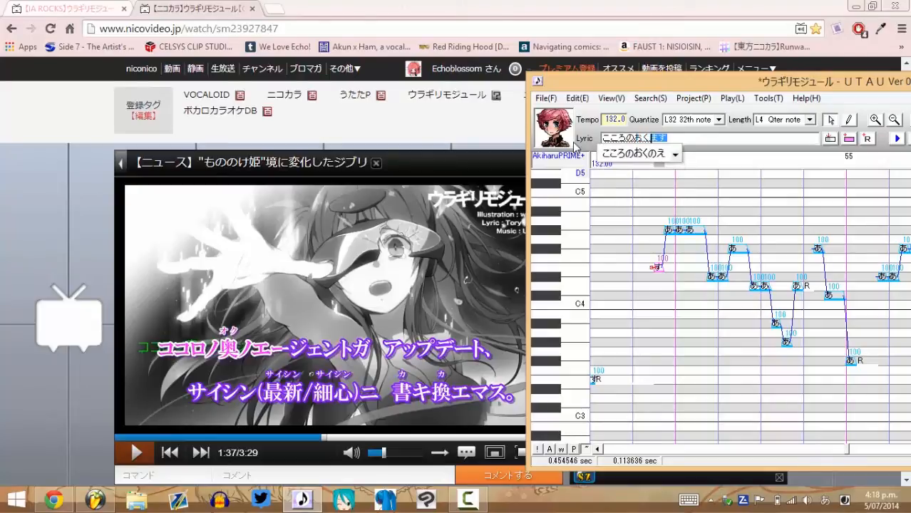
{"action": "type", "text": "okuno"}
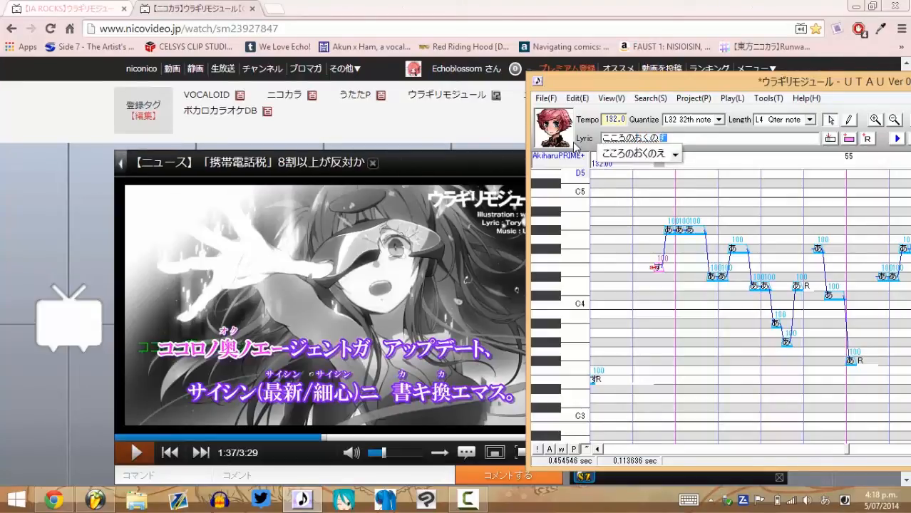
{"action": "type", "text": "eje"}
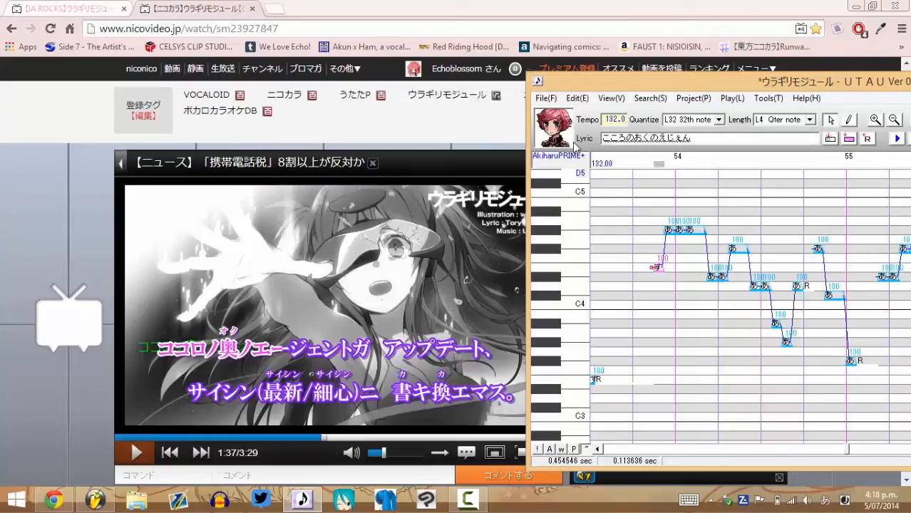
{"action": "type", "text": "ntoga"}
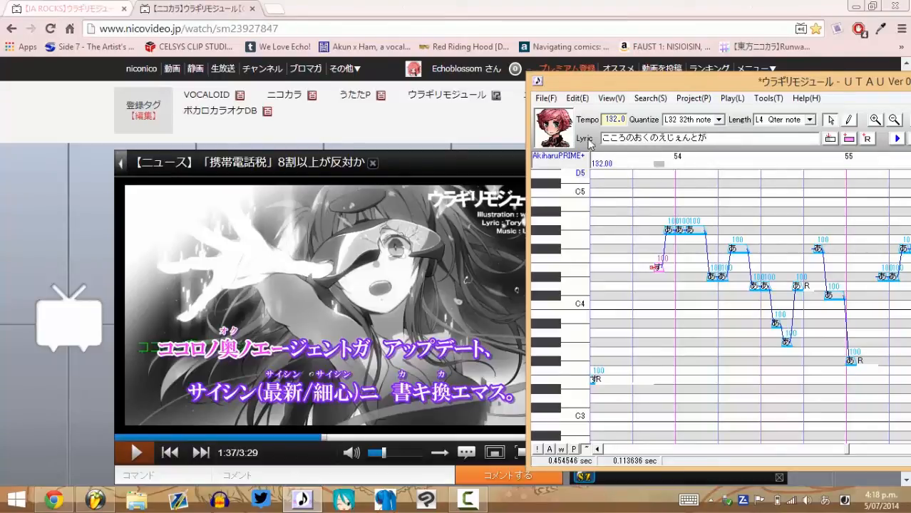
Insert the entered lyrics into the phrase from the す note before bar 54 to the rest before the アップデート phrase
{"action": "left_click_drag", "start_coordinate": [695, 81], "coordinate": [482, 77]}
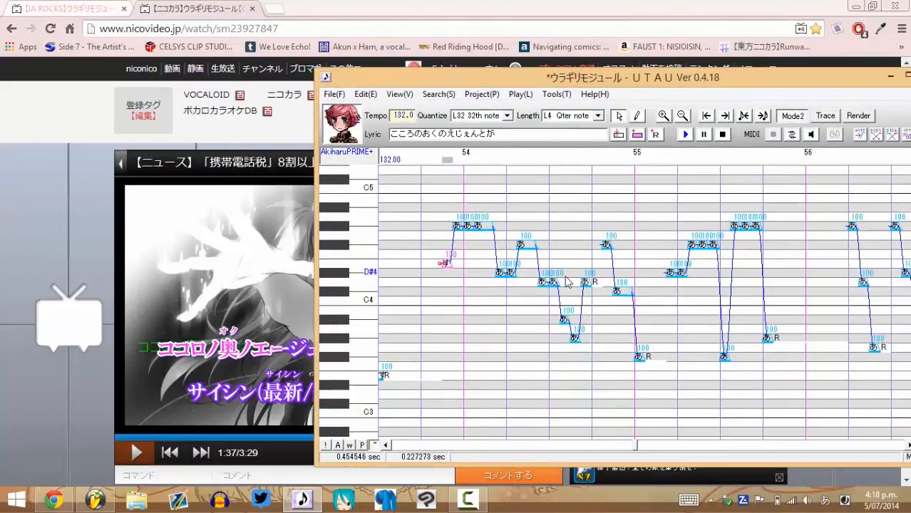
{"action": "left_click", "coordinate": [652, 355], "text": "shift"}
{"action": "left_click", "coordinate": [619, 135]}
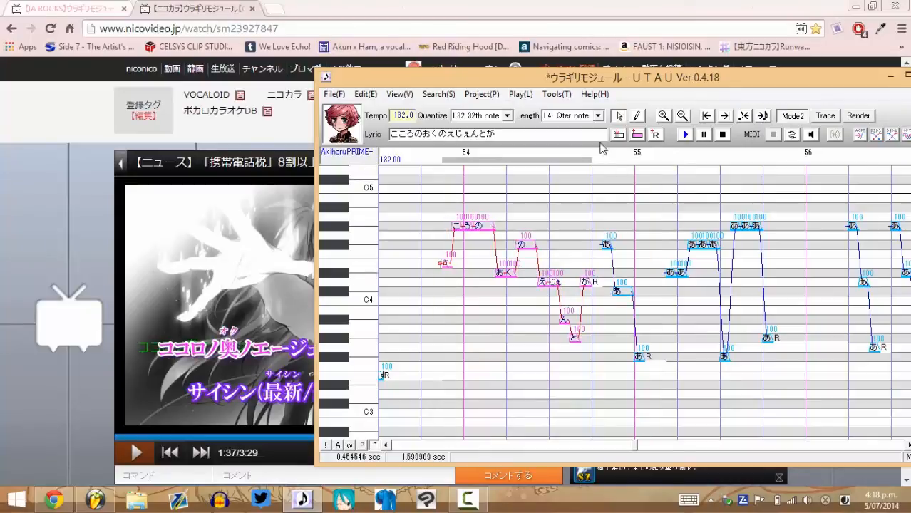
Play the next line of the karaoke video in Chrome and pause it at 1:39
{"action": "left_click", "coordinate": [133, 454]}
{"action": "left_click", "coordinate": [132, 454]}
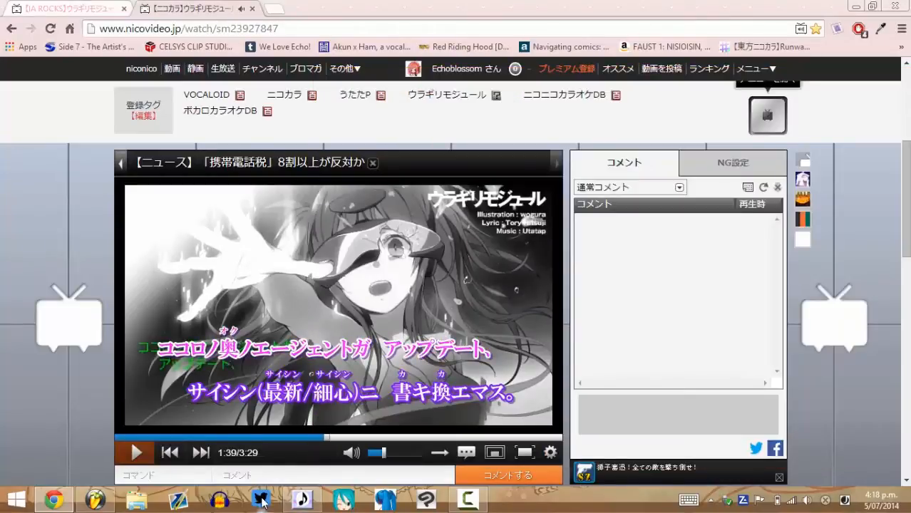
Return to UTAU, replace the rest after the が note with the lyric あ, and uncover the karaoke lyrics behind the window
{"action": "left_click", "coordinate": [302, 500]}
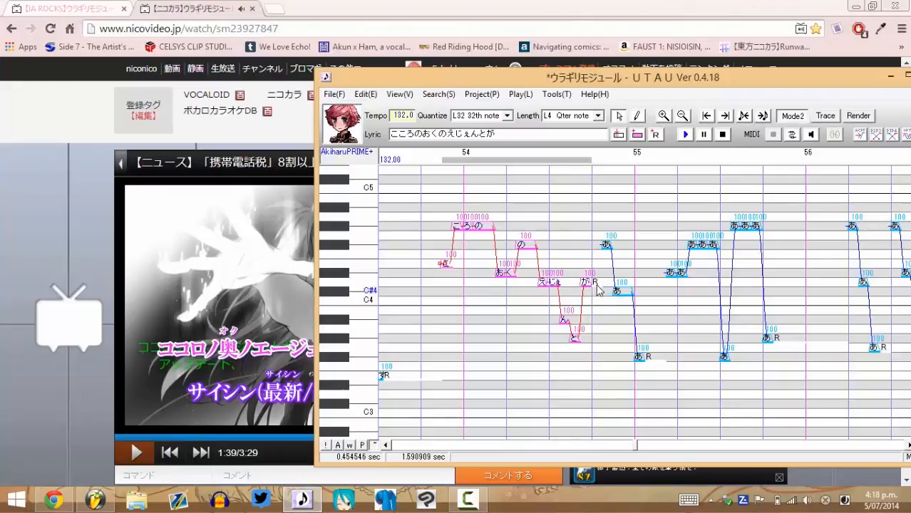
{"action": "double_click", "coordinate": [597, 282]}
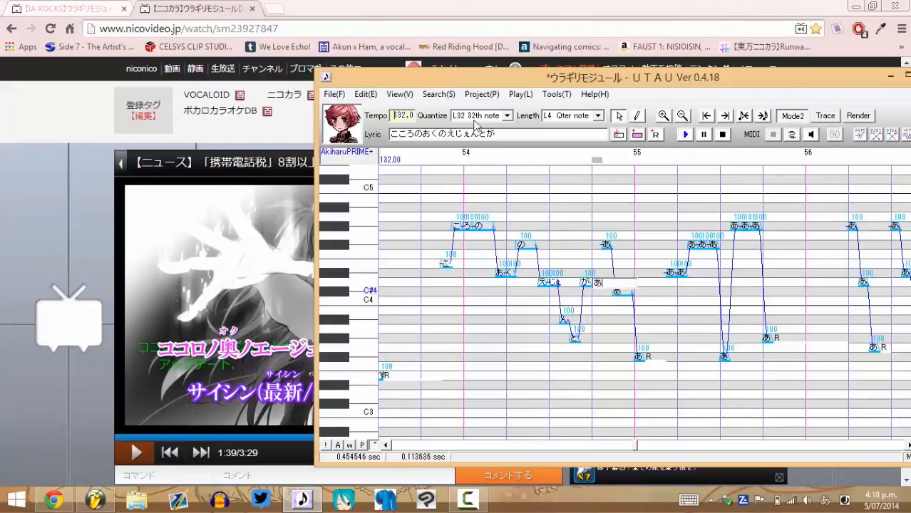
{"action": "left_click_drag", "start_coordinate": [455, 78], "coordinate": [654, 92]}
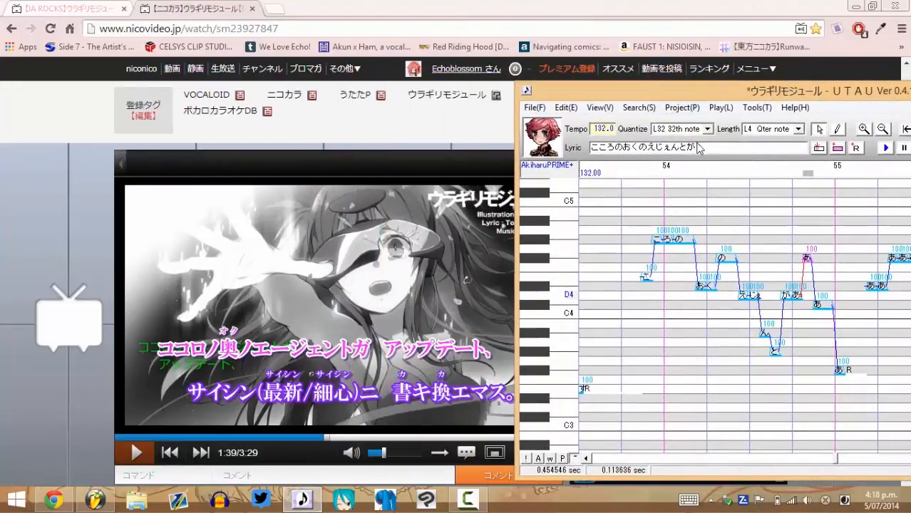
Replace the lyric text with ぷでと and insert it into the three notes following the new あ note
{"action": "left_click_drag", "start_coordinate": [731, 148], "coordinate": [575, 153]}
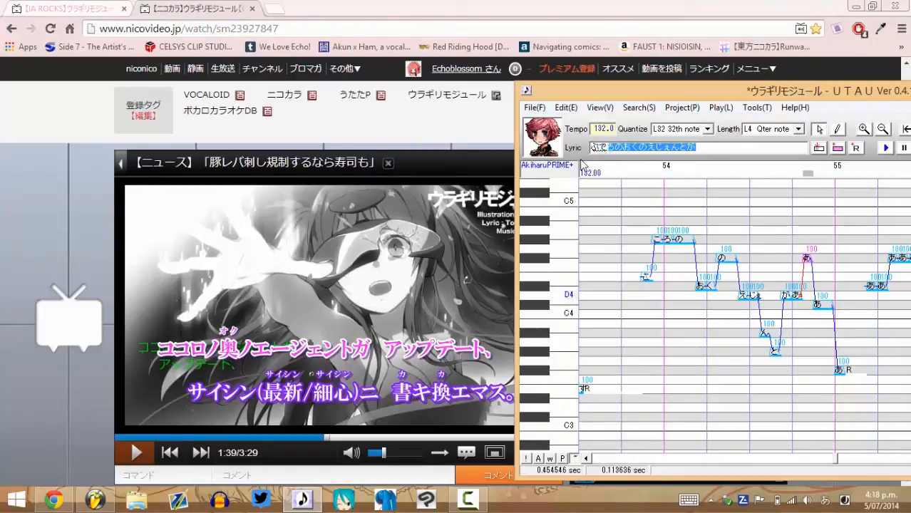
{"action": "type", "text": "ぶでと"}
{"action": "key", "text": "Return"}
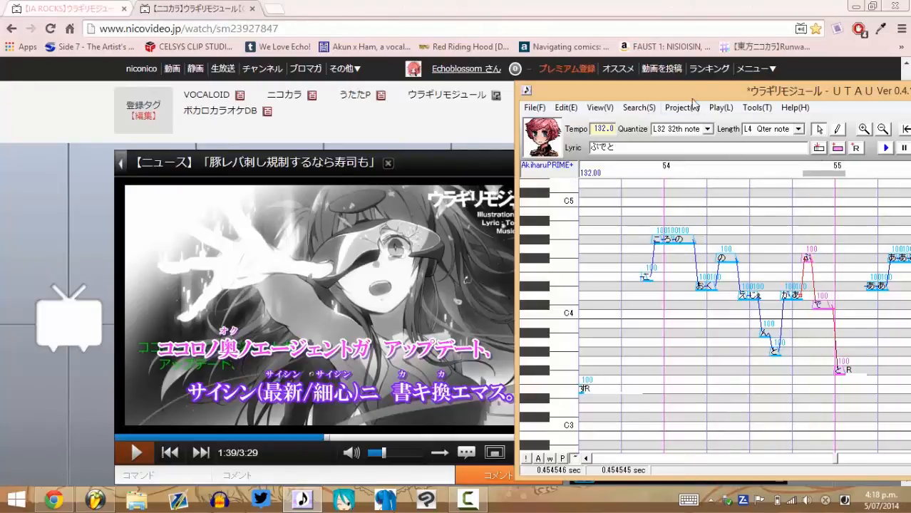
Play the karaoke video's next line in Chrome, pause it at 1:40, and return to UTAU at the bar 55 notes
{"action": "left_click_drag", "start_coordinate": [682, 93], "coordinate": [479, 74]}
{"action": "left_click", "coordinate": [904, 442]}
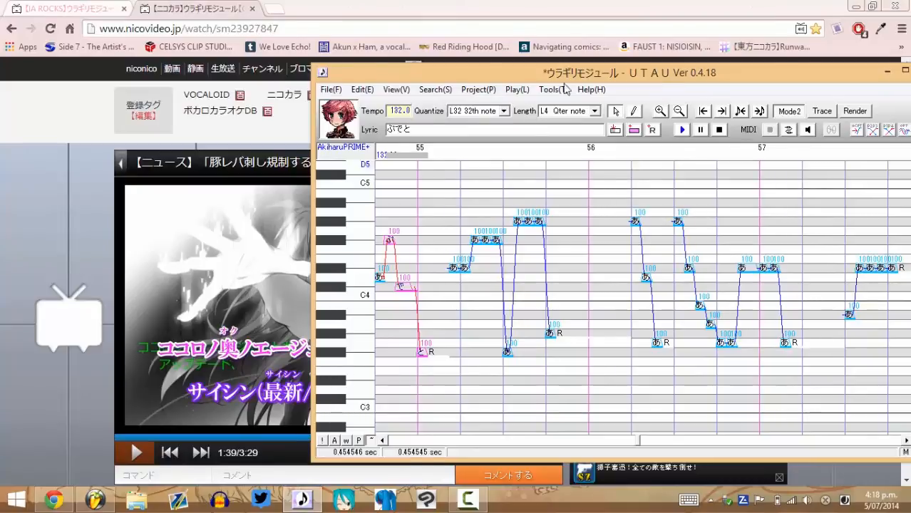
{"action": "left_click", "coordinate": [153, 412]}
{"action": "left_click", "coordinate": [135, 453]}
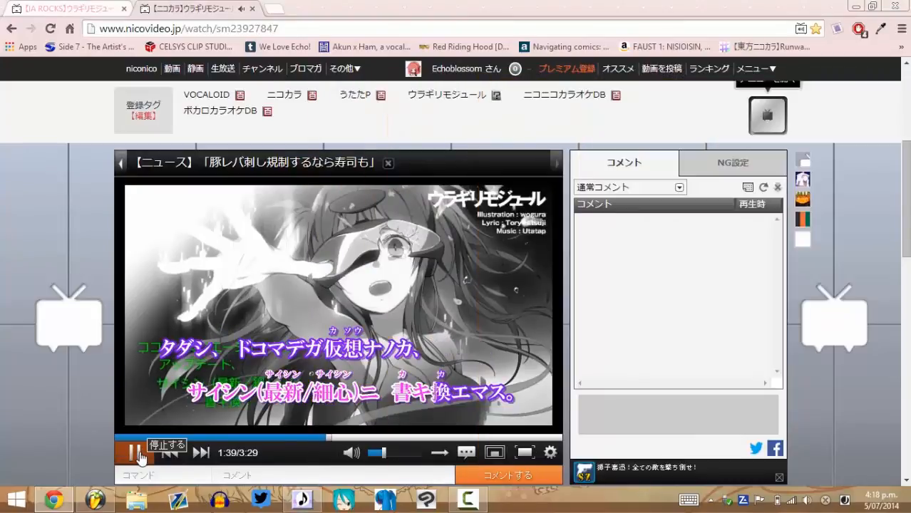
{"action": "left_click", "coordinate": [137, 454]}
{"action": "left_click", "coordinate": [302, 499]}
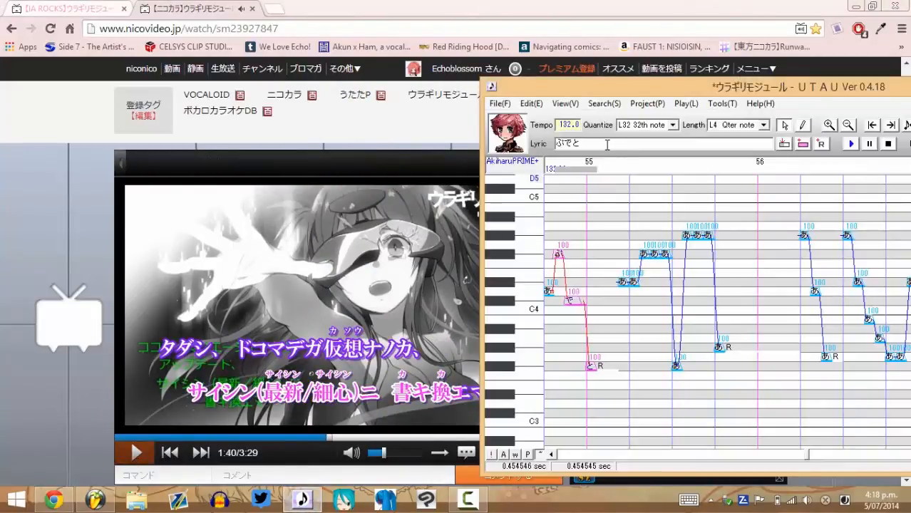
Replace the lyric text with さいしんにかきかえます, keeping the karaoke line uncovered beside the UTAU window
{"action": "left_click_drag", "start_coordinate": [606, 144], "coordinate": [524, 147]}
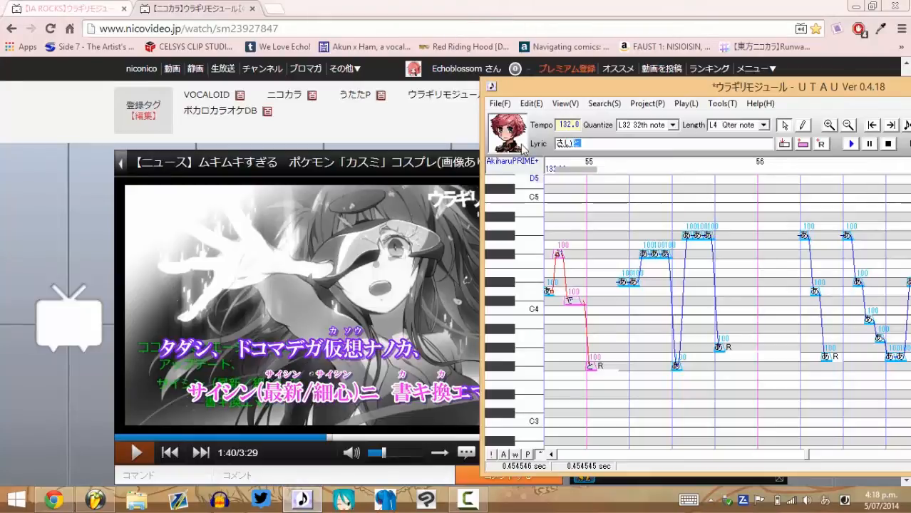
{"action": "type", "text": "さいしん"}
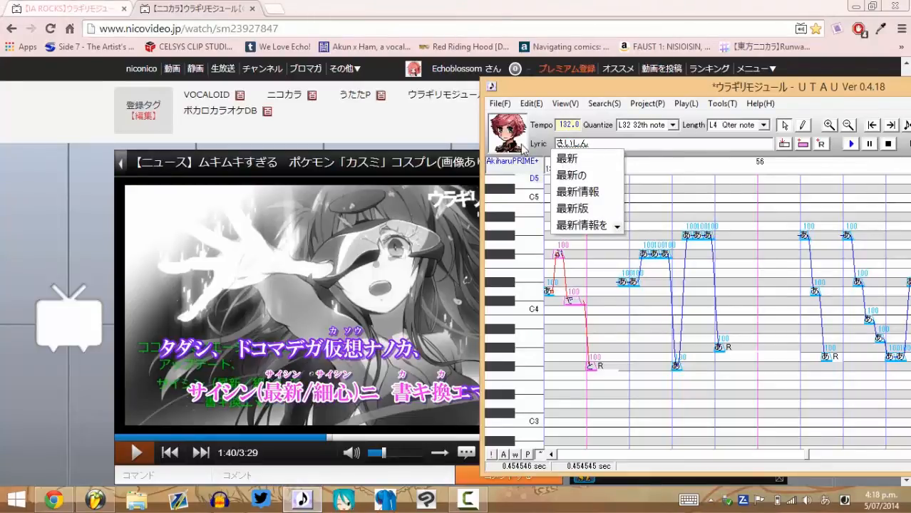
{"action": "type", "text": "n"}
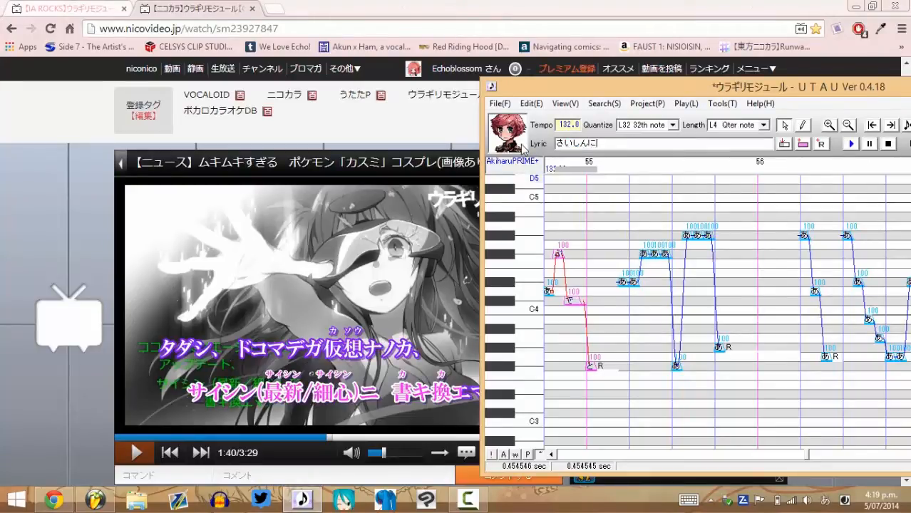
{"action": "type", "text": "ikakikani"}
{"action": "left_click_drag", "start_coordinate": [578, 92], "coordinate": [674, 88]}
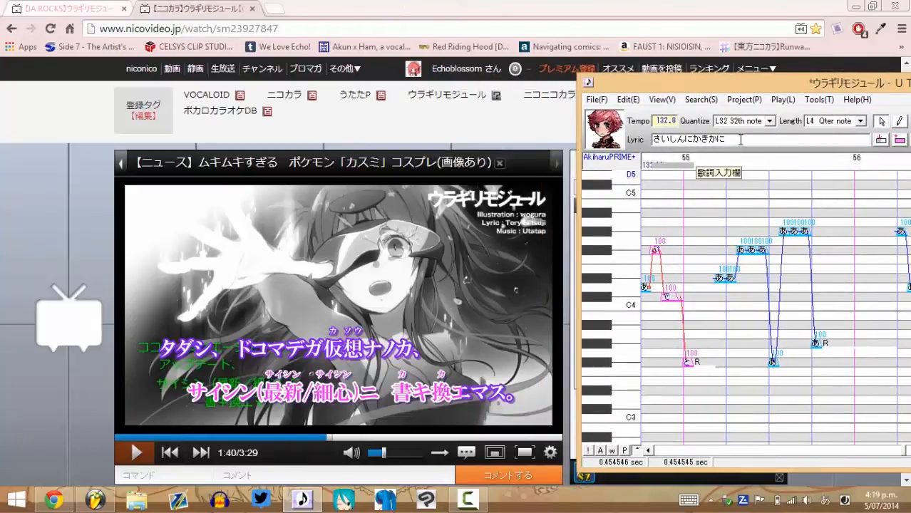
{"action": "key", "text": "BackSpace"}
{"action": "type", "text": "e"}
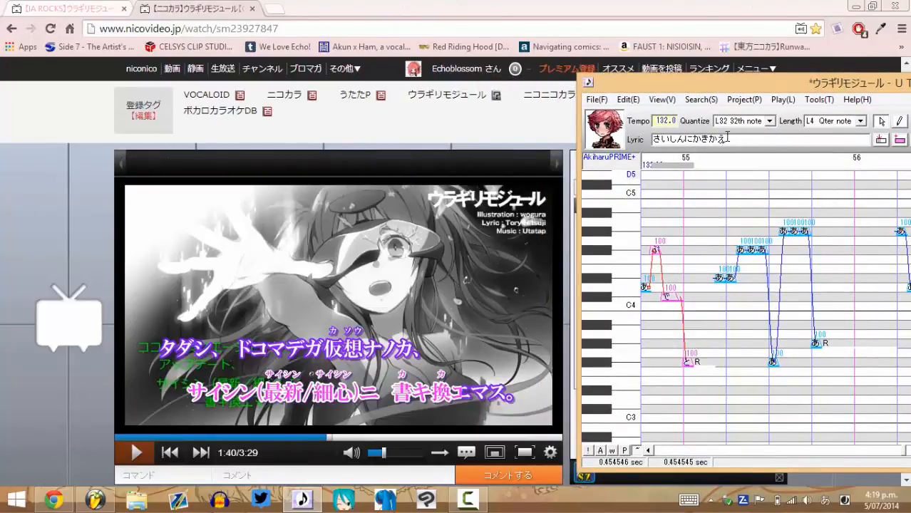
{"action": "type", "text": "mas"}
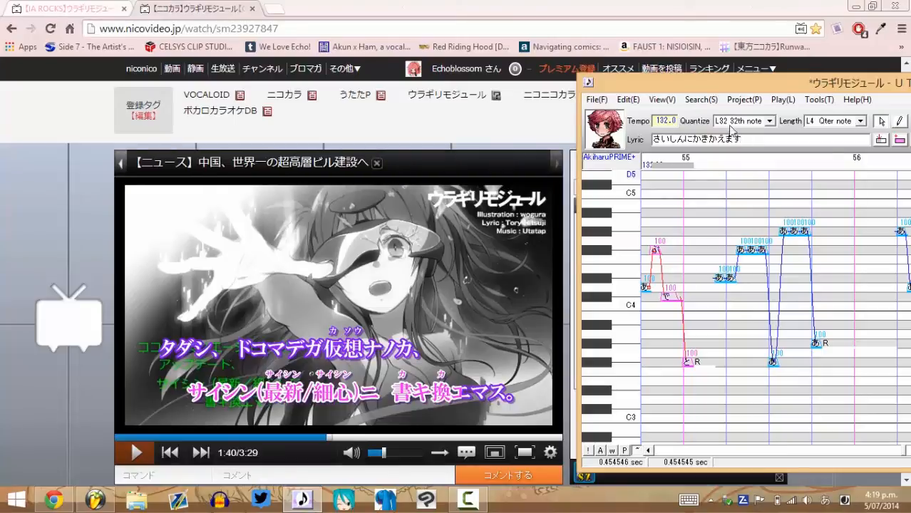
Insert the entered lyrics into the phrase in bar 55 and change the rest after the ま note to す
{"action": "left_click_drag", "start_coordinate": [735, 84], "coordinate": [395, 84]}
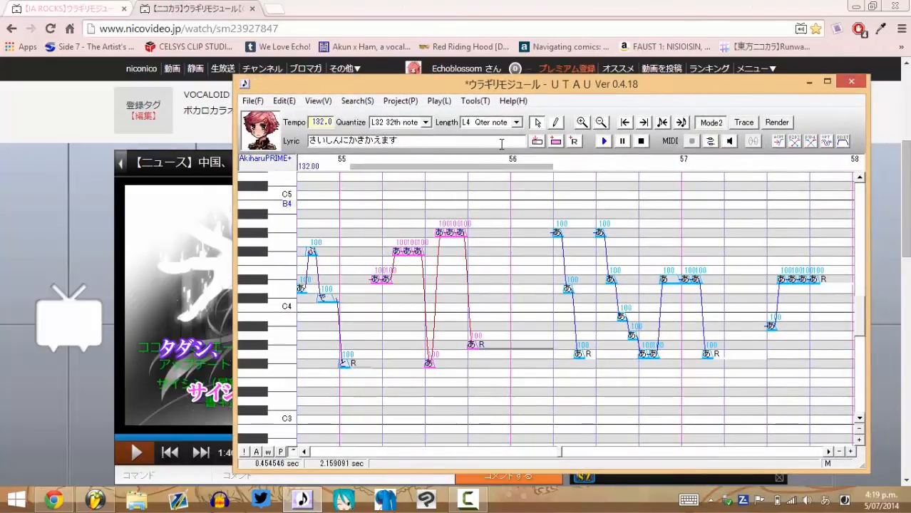
{"action": "left_click", "coordinate": [537, 140]}
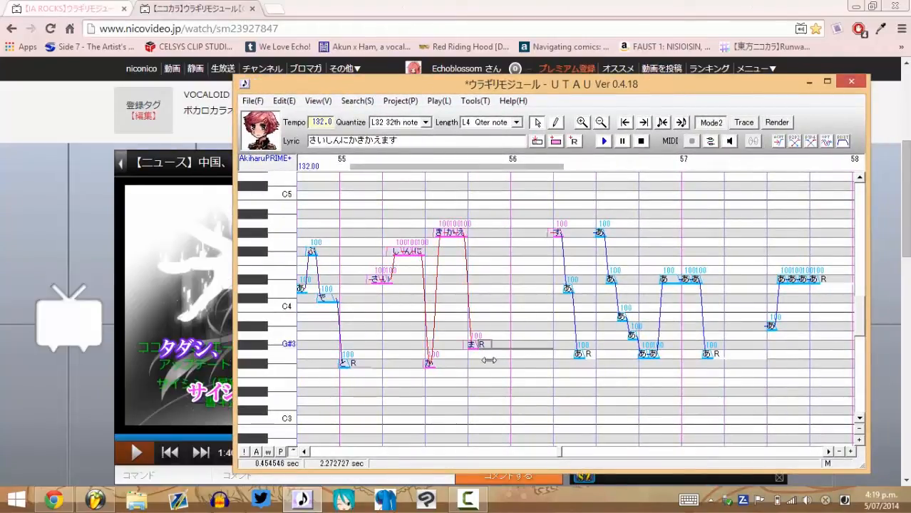
{"action": "left_click", "coordinate": [481, 348]}
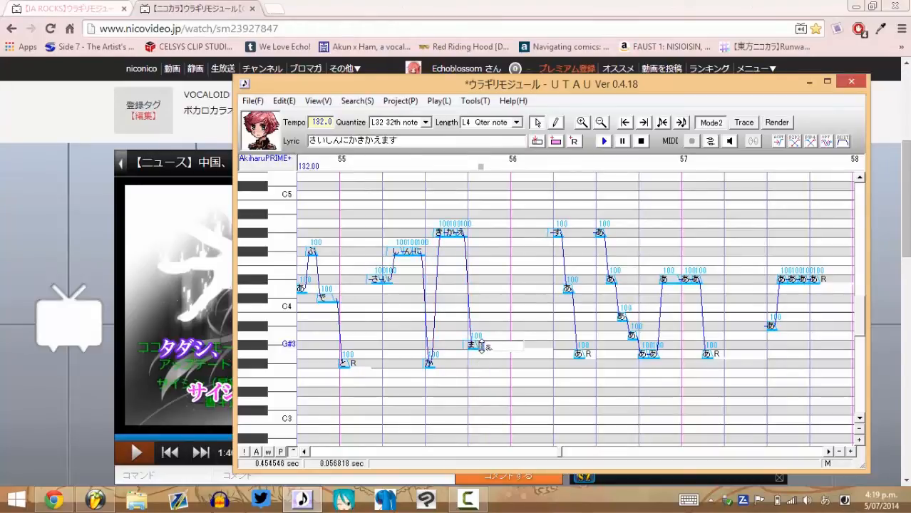
{"action": "key", "text": "Return"}
{"action": "key", "text": "Return"}
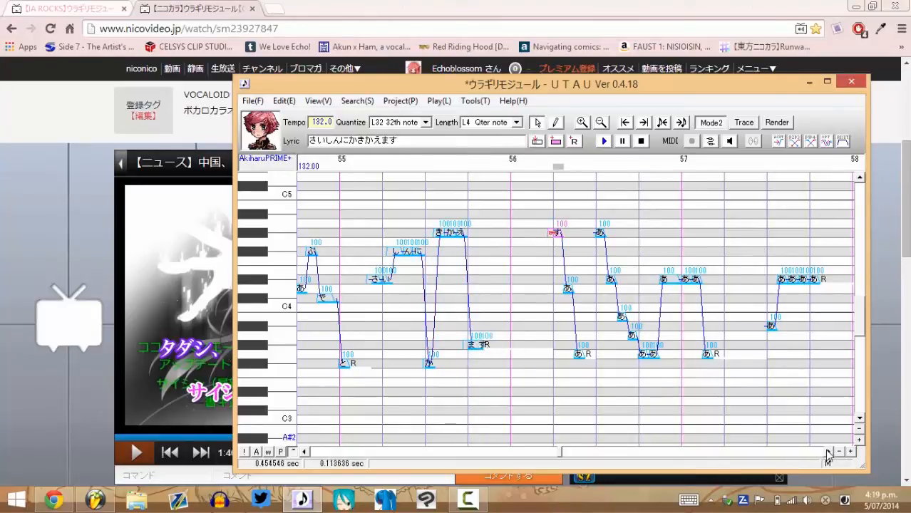
Play the next line of the karaoke video in Chrome, pause it at 1:41, and switch back to UTAU
{"action": "left_click", "coordinate": [136, 453]}
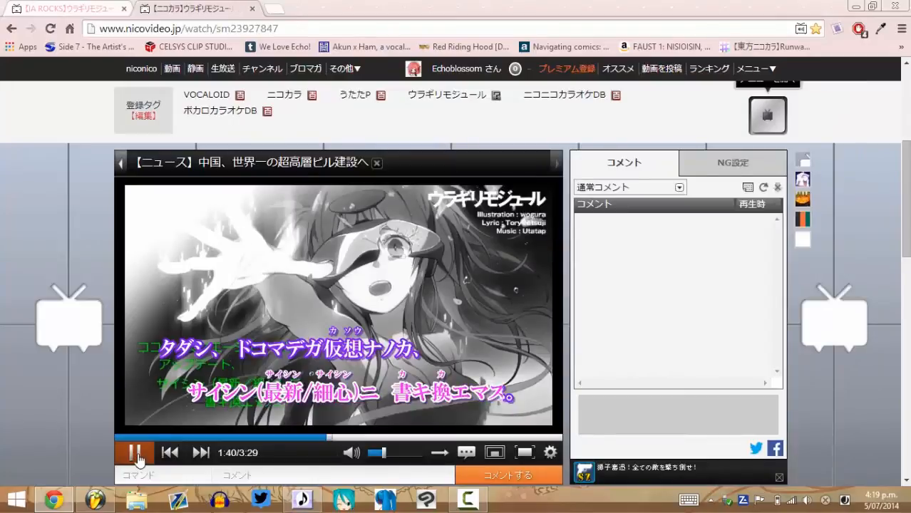
{"action": "left_click", "coordinate": [137, 457]}
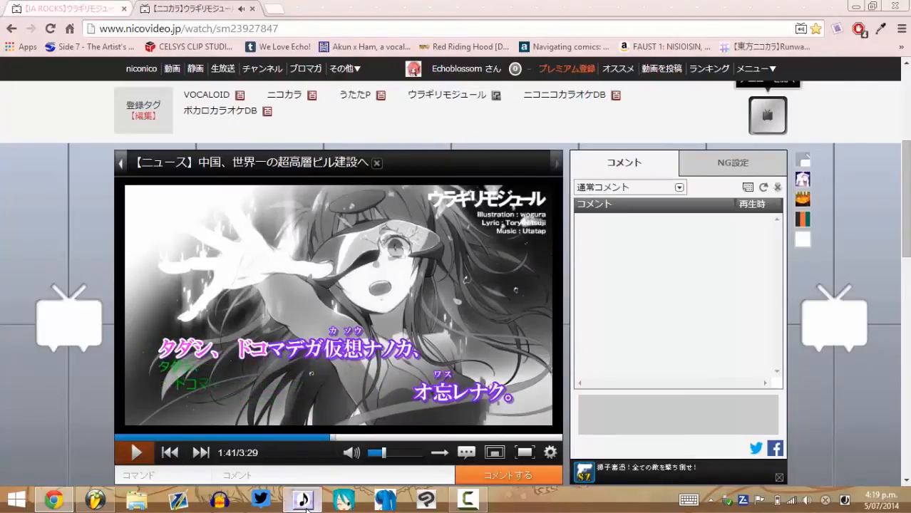
{"action": "left_click", "coordinate": [302, 500]}
Uncover the karaoke lyrics behind the UTAU window and replace the lyric text with ただじどこまでがかそなのか
{"action": "left_click_drag", "start_coordinate": [342, 84], "coordinate": [595, 130]}
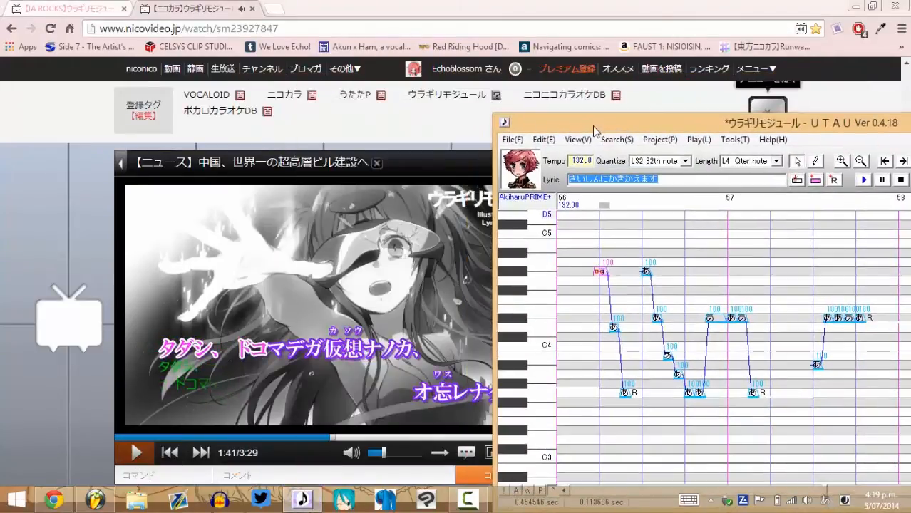
{"action": "type", "text": "ただし"}
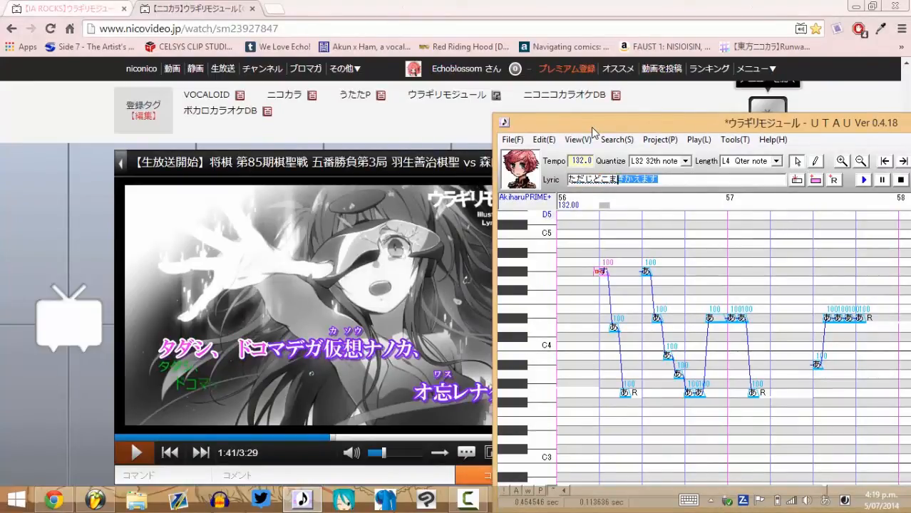
{"action": "type", "text": "どこまで"}
{"action": "type", "text": "がかそなの"}
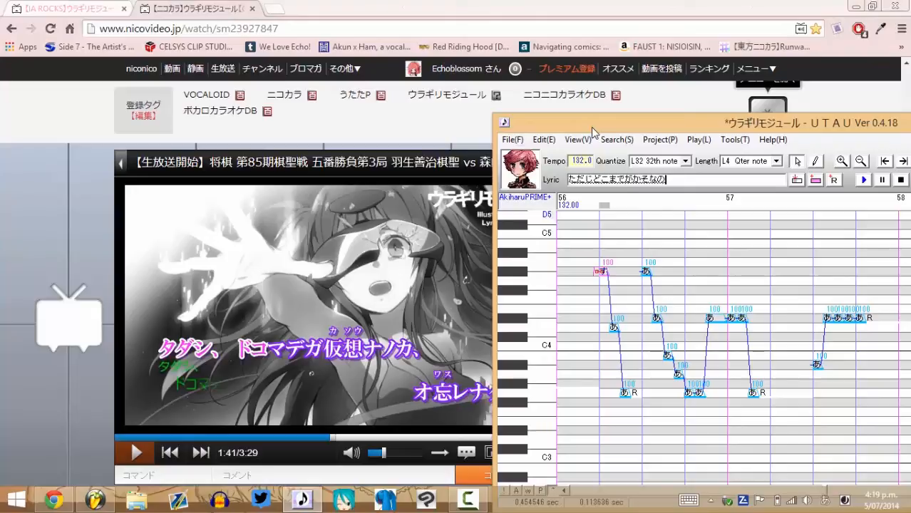
{"action": "type", "text": "か"}
Insert the entered lyrics into the notes from the す note in bar 56 to the rest early in bar 57
{"action": "left_click_drag", "start_coordinate": [593, 129], "coordinate": [397, 105]}
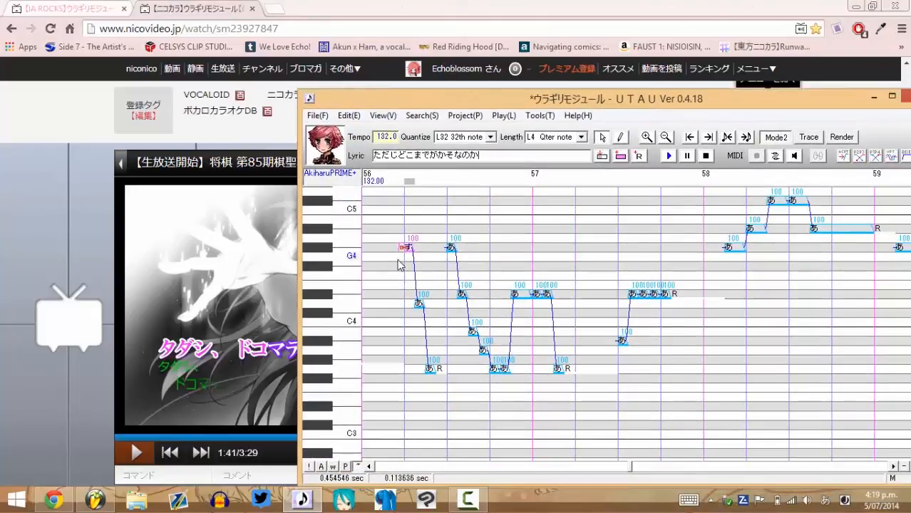
{"action": "left_click_drag", "start_coordinate": [567, 266], "coordinate": [576, 261]}
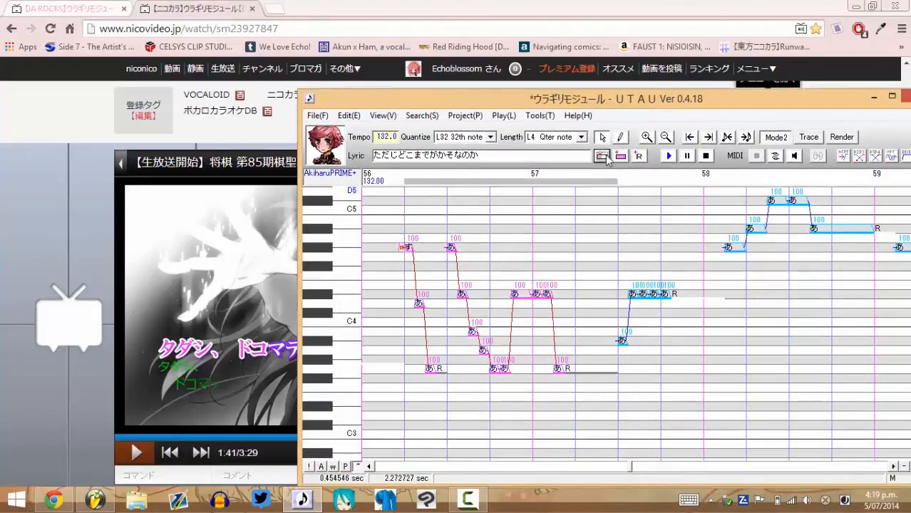
{"action": "left_click", "coordinate": [603, 157]}
Play the karaoke video in Chrome through the オ忘レナク line, pause it at 1:44, and return to UTAU
{"action": "left_click", "coordinate": [144, 458]}
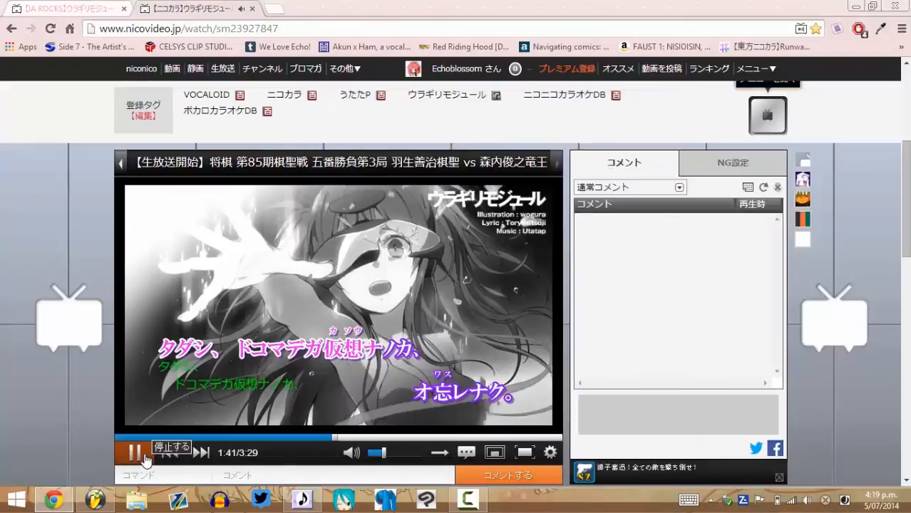
{"action": "left_click", "coordinate": [136, 453]}
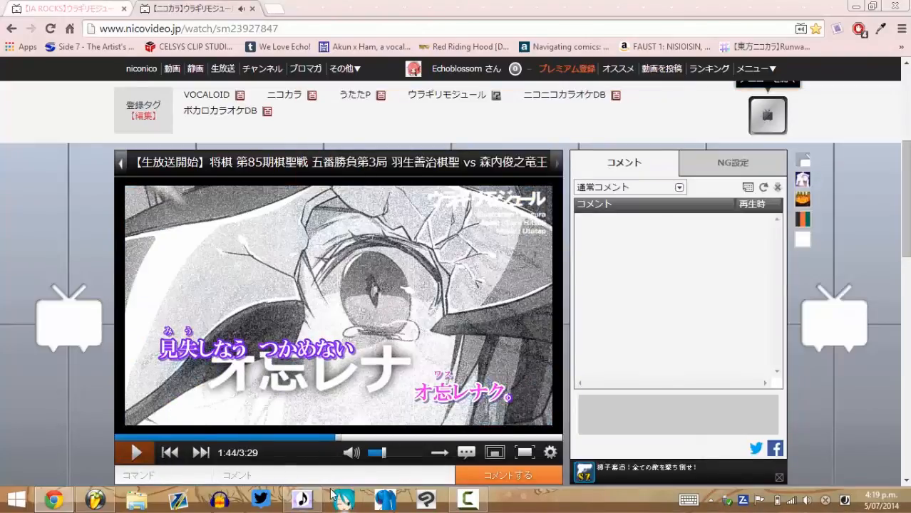
{"action": "left_click", "coordinate": [302, 499]}
Replace the lyric text with おわすれなく and insert it into the five-note phrase before bar 58
{"action": "double_click", "coordinate": [555, 154]}
{"action": "left_click_drag", "start_coordinate": [346, 103], "coordinate": [594, 110]}
{"action": "type", "text": "おわ"}
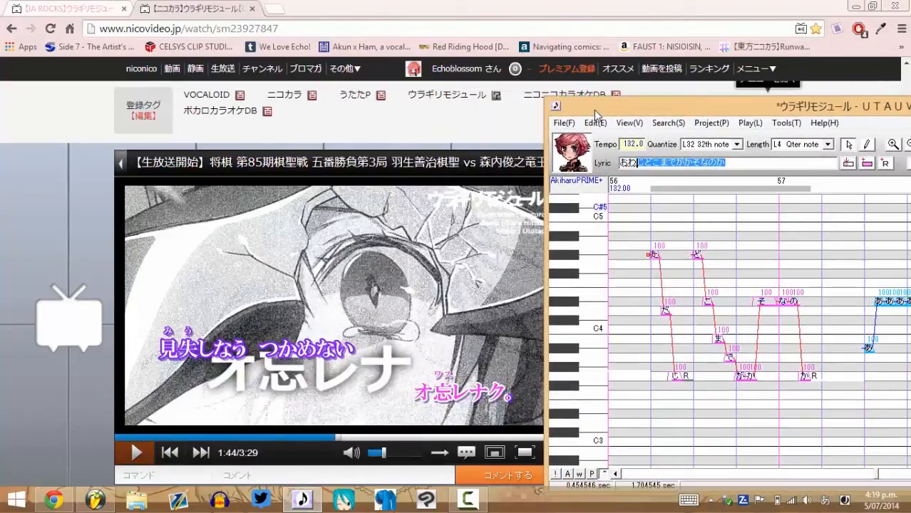
{"action": "type", "text": "すれなk"}
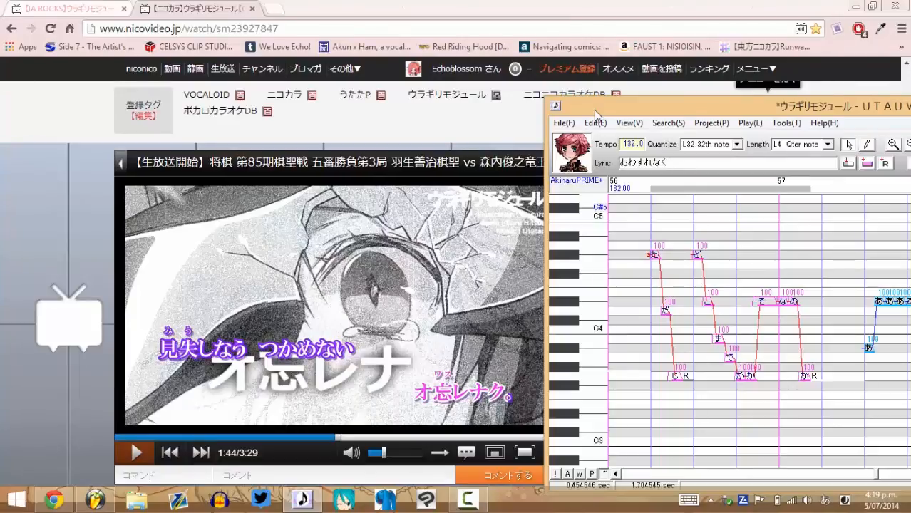
{"action": "left_click_drag", "start_coordinate": [594, 110], "coordinate": [343, 96]}
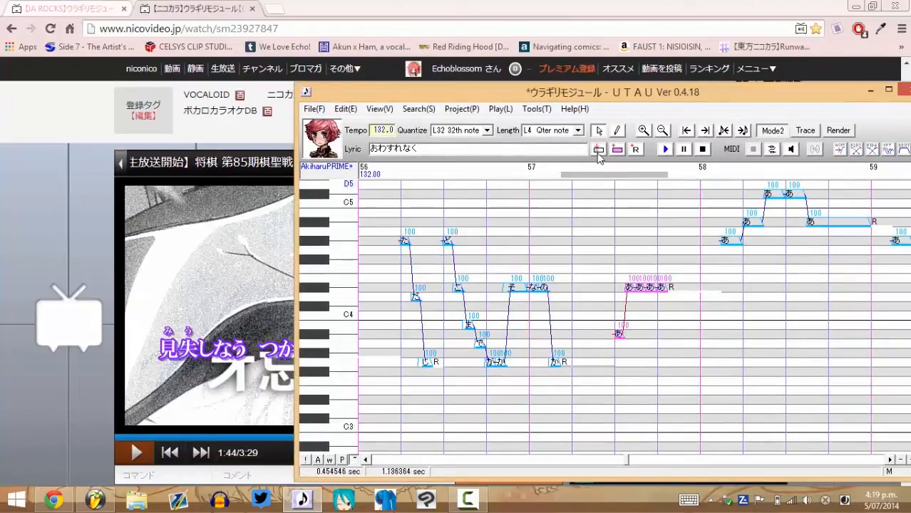
{"action": "left_click", "coordinate": [599, 149]}
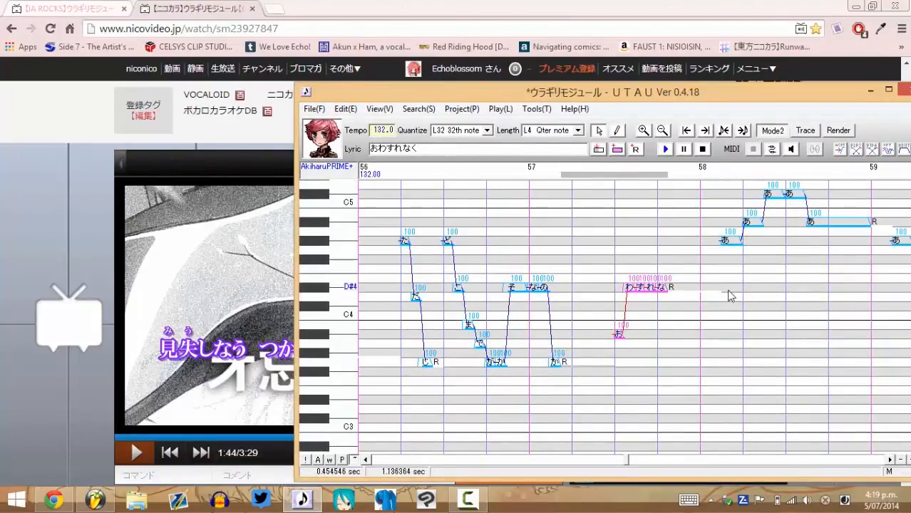
Change the start of the rest after the な note before bar 58 to く and shorten the new note
{"action": "left_click", "coordinate": [686, 287]}
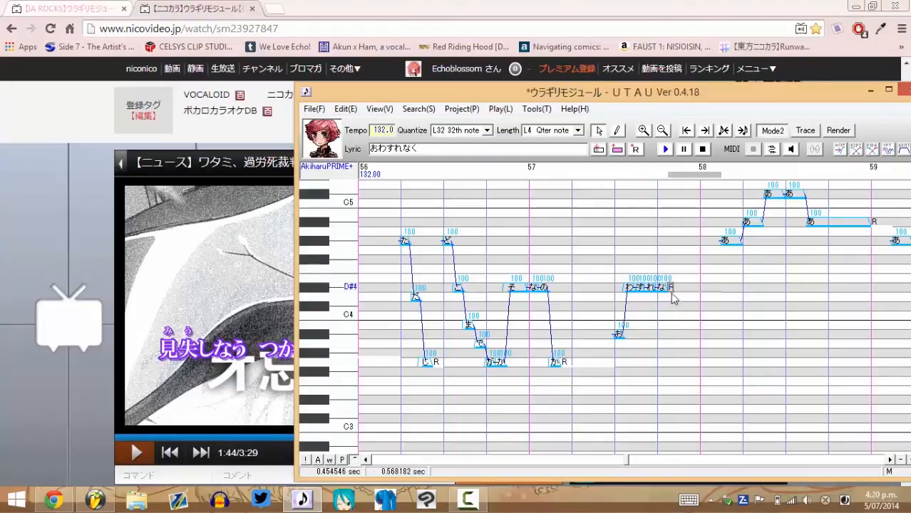
{"action": "left_click_drag", "start_coordinate": [671, 293], "coordinate": [678, 291]}
{"action": "left_click", "coordinate": [675, 291]}
{"action": "left_click", "coordinate": [671, 291]}
{"action": "double_click", "coordinate": [673, 292]}
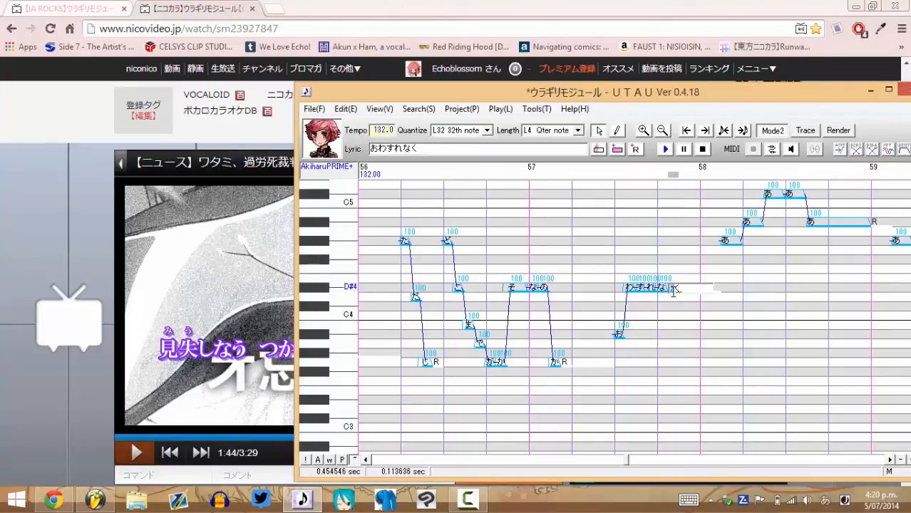
{"action": "type", "text": "く"}
{"action": "key", "text": "Return"}
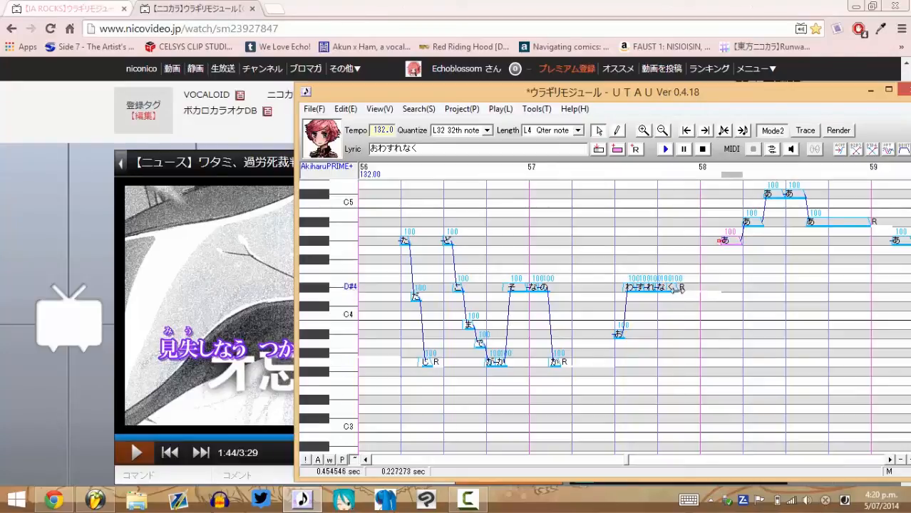
{"action": "left_click", "coordinate": [674, 289]}
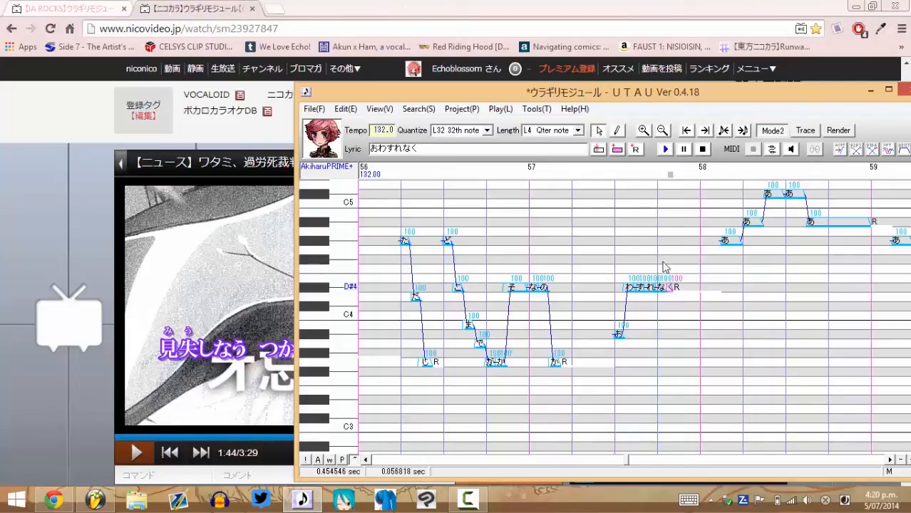
Play the karaoke video in Chrome on to the 見失しなう つかめない line, pause it at 1:45, and return to UTAU
{"action": "left_click_drag", "start_coordinate": [656, 92], "coordinate": [570, 86]}
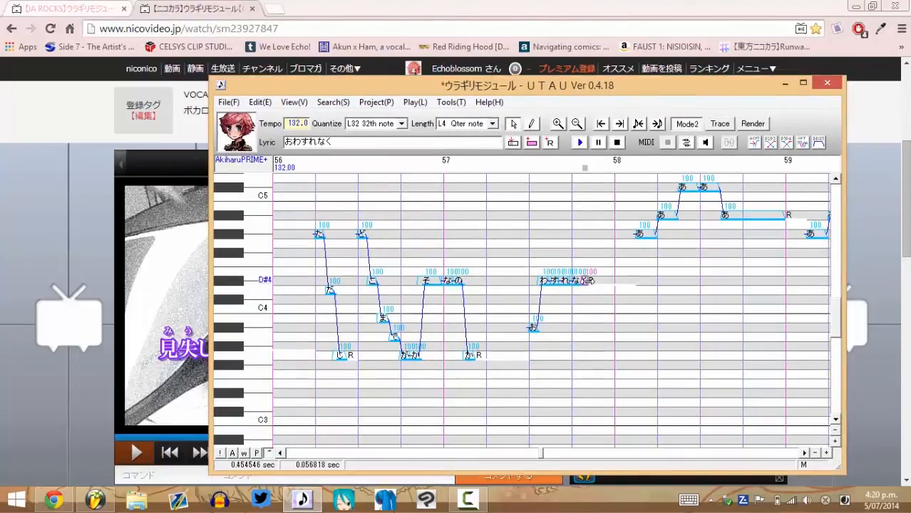
{"action": "left_click", "coordinate": [805, 453]}
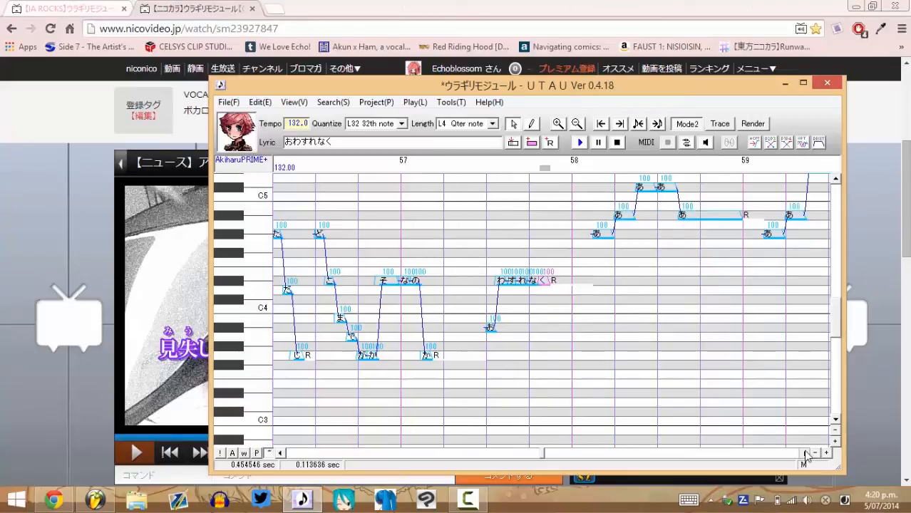
{"action": "left_click", "coordinate": [805, 454]}
{"action": "left_click", "coordinate": [805, 454]}
{"action": "scroll", "coordinate": [443, 388], "scroll_direction": "up", "scroll_amount": 3}
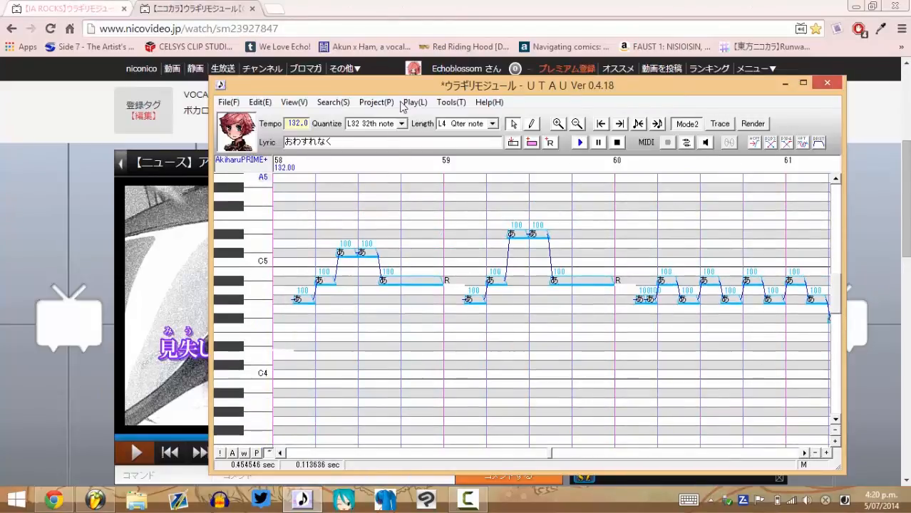
{"action": "left_click_drag", "start_coordinate": [427, 95], "coordinate": [645, 92]}
{"action": "left_click", "coordinate": [135, 452]}
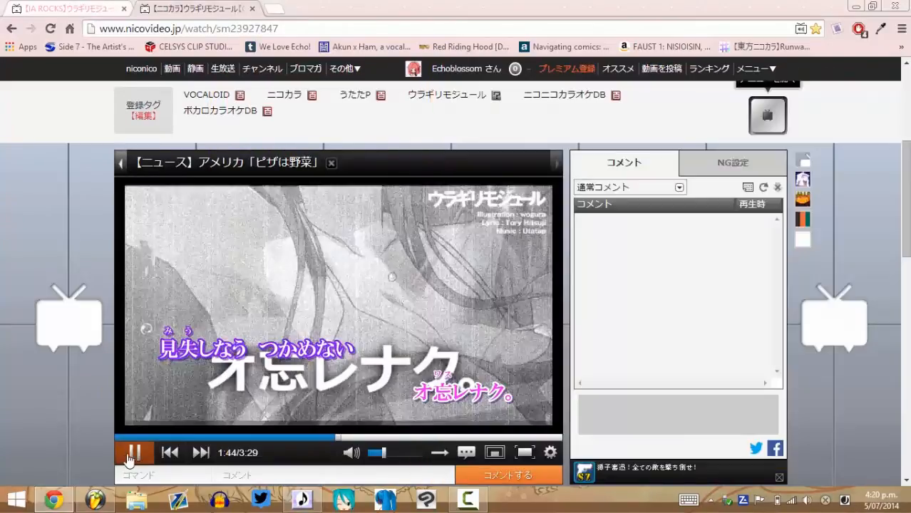
{"action": "left_click", "coordinate": [131, 454]}
{"action": "left_click", "coordinate": [302, 500]}
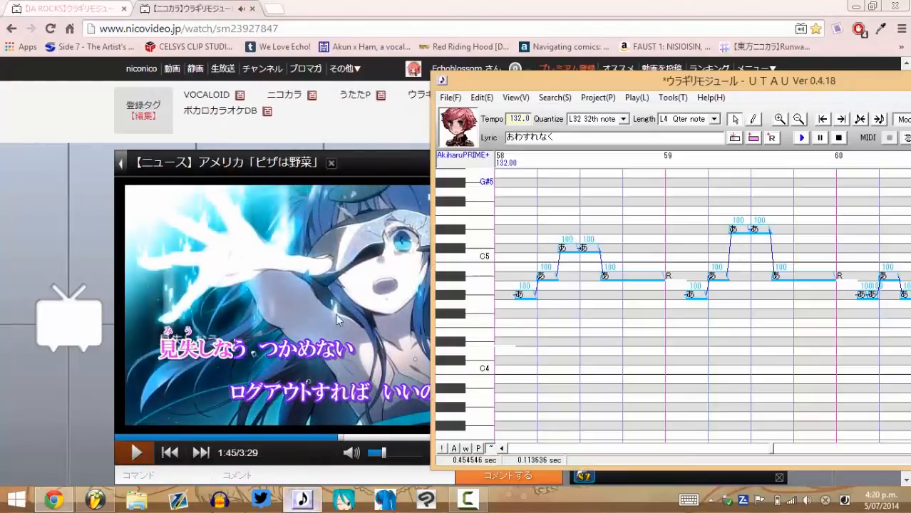
Replace the lyric text with みうしなう and insert it into the five-note phrase in bar 58
{"action": "left_click_drag", "start_coordinate": [555, 137], "coordinate": [433, 142]}
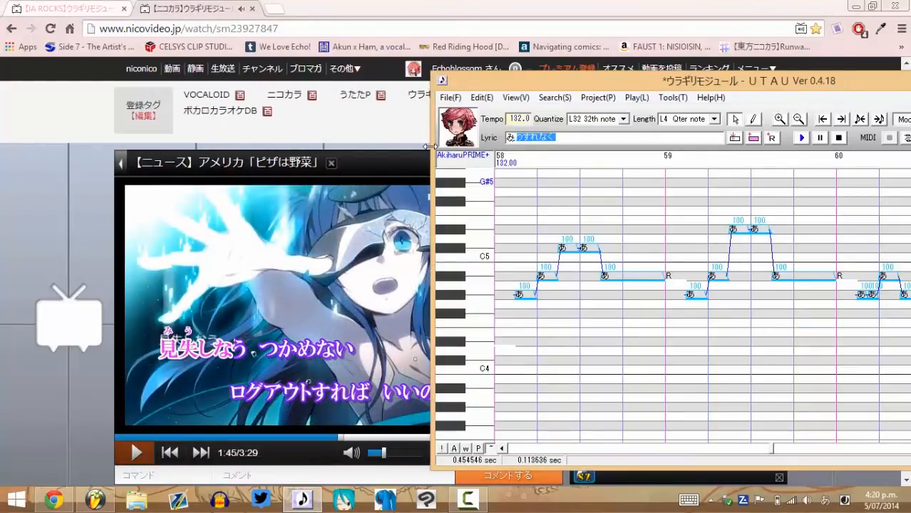
{"action": "type", "text": "みうしな"}
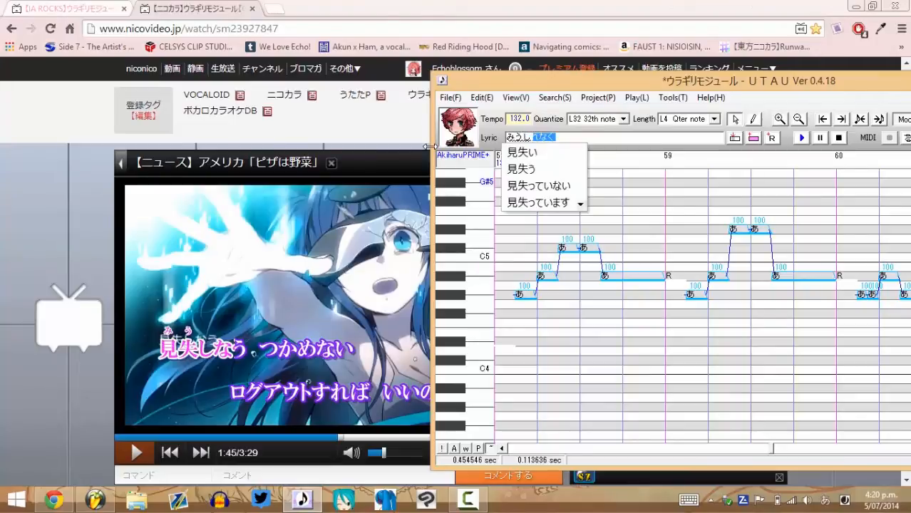
{"action": "type", "text": "う"}
{"action": "key", "text": "Return"}
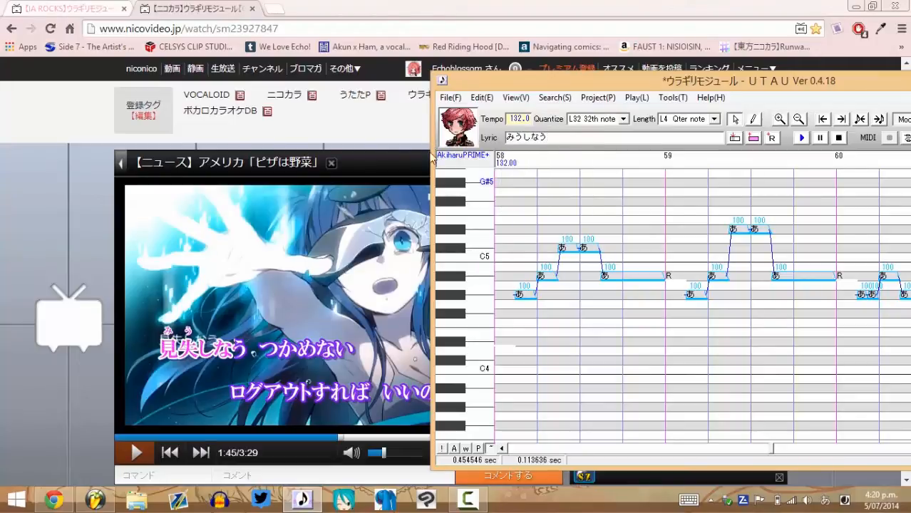
{"action": "left_click_drag", "start_coordinate": [520, 317], "coordinate": [644, 298]}
{"action": "left_click", "coordinate": [736, 139]}
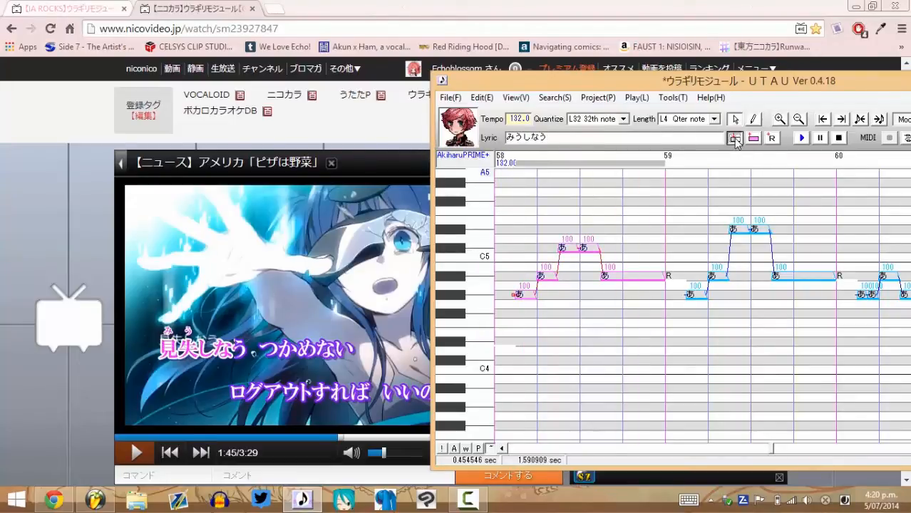
Replace the lyric text with つかめないろぐあうとすればいいのでしょおか
{"action": "left_click_drag", "start_coordinate": [553, 141], "coordinate": [419, 139]}
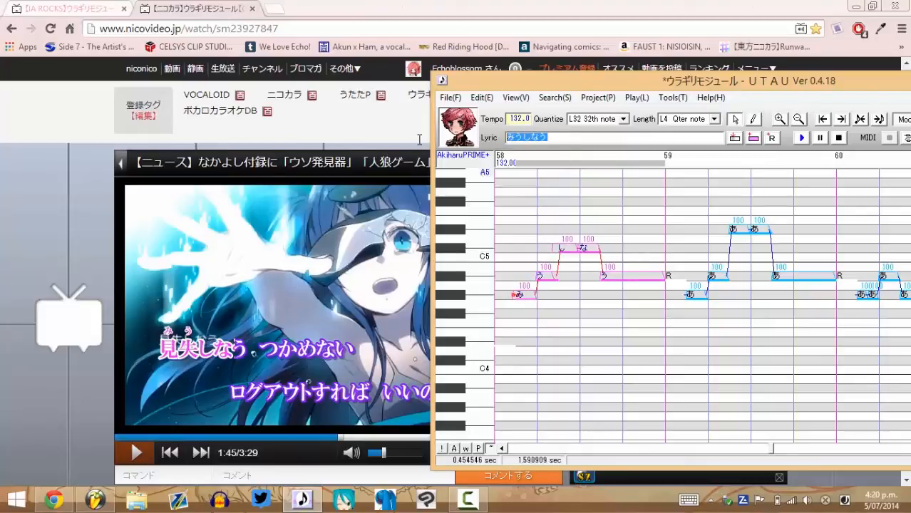
{"action": "type", "text": "つかmenaio"}
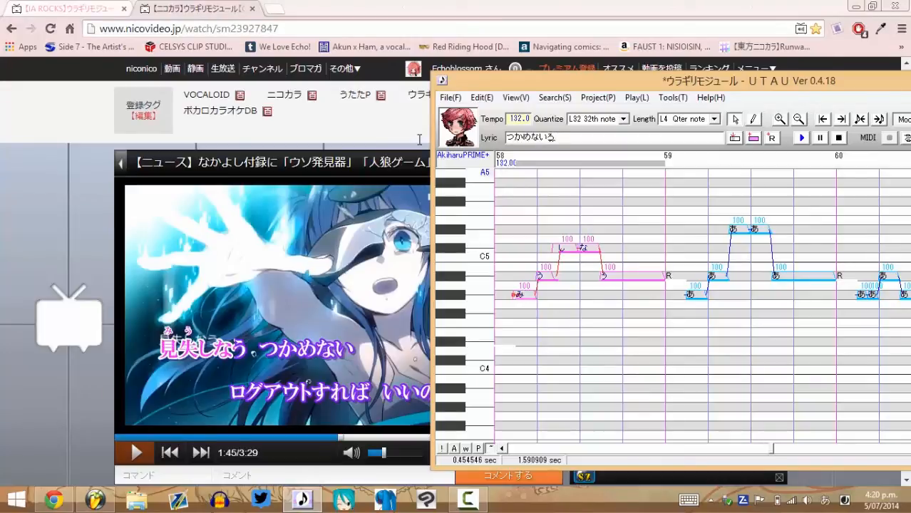
{"action": "type", "text": "guaw"}
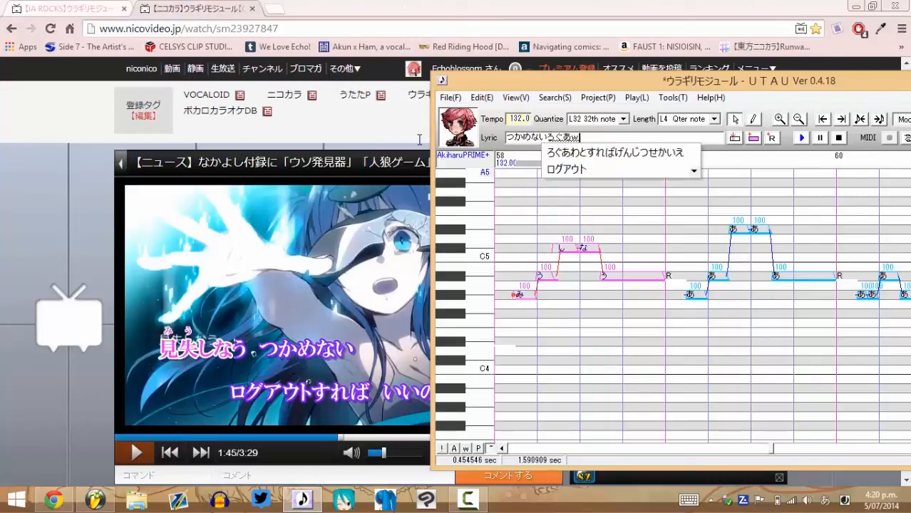
{"action": "type", "text": "u"}
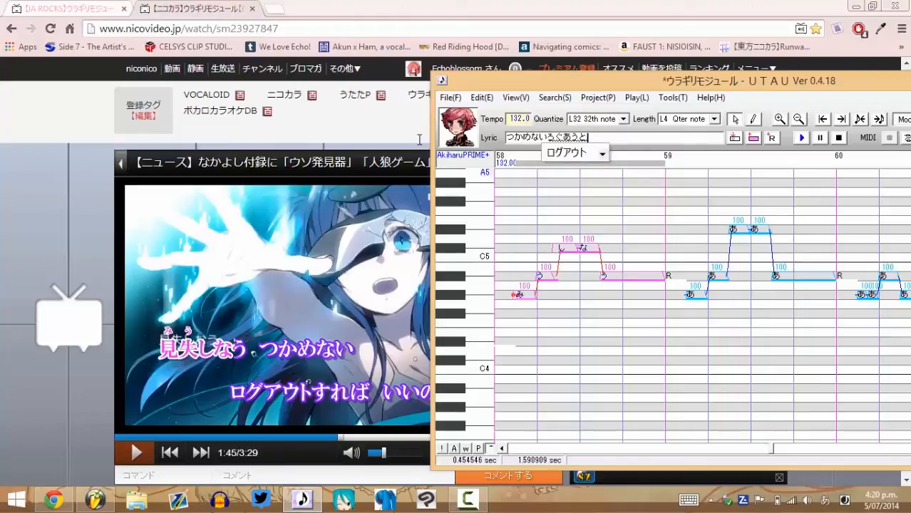
{"action": "type", "text": "tosure"}
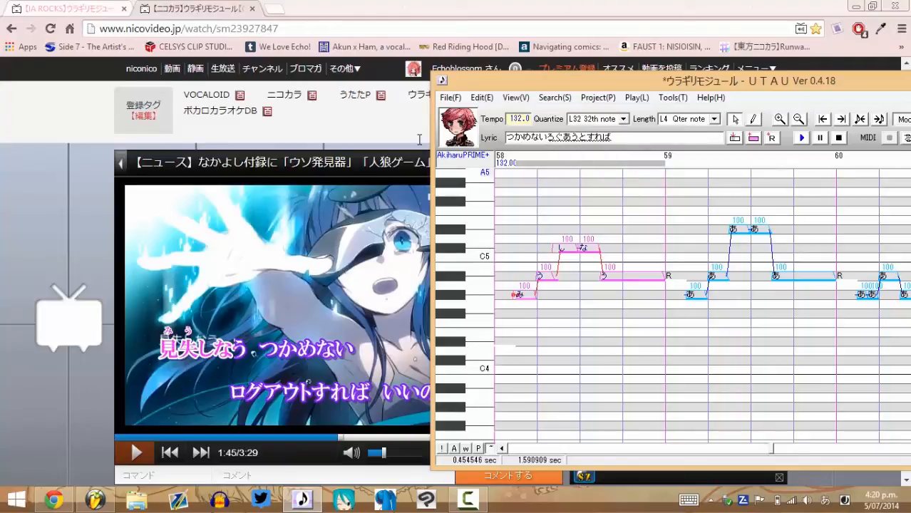
{"action": "key", "text": "BackSpace"}
{"action": "key", "text": "BackSpace"}
{"action": "key", "text": "BackSpace"}
{"action": "key", "text": "BackSpace"}
{"action": "key", "text": "BackSpace"}
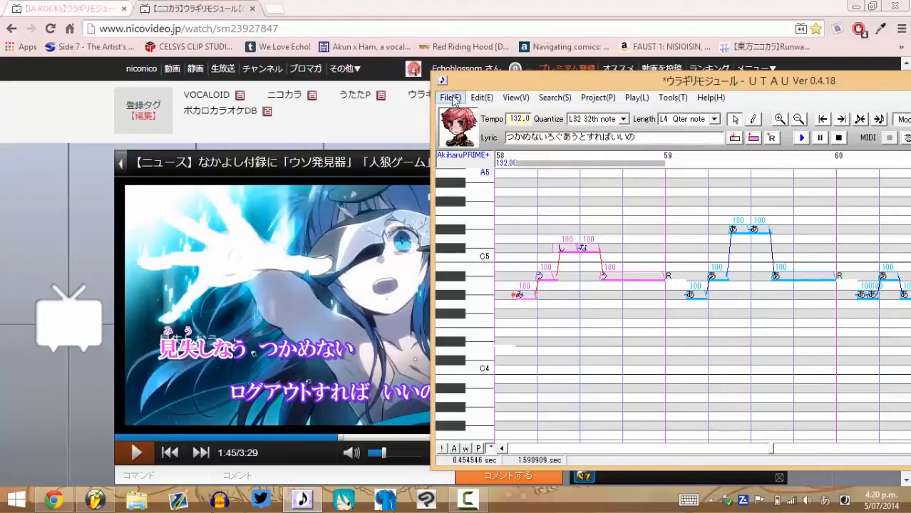
{"action": "left_click_drag", "start_coordinate": [446, 80], "coordinate": [531, 80]}
{"action": "type", "text": "surebaiinode"}
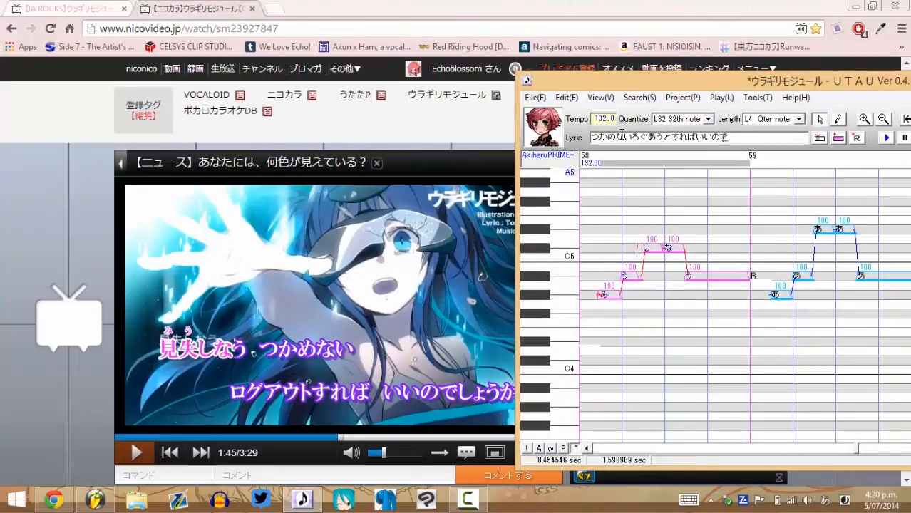
{"action": "type", "text": "shoka"}
Insert the entered lyrics into the notes from the first note of bar 59 to the rest at bar 62
{"action": "left_click_drag", "start_coordinate": [741, 81], "coordinate": [358, 55]}
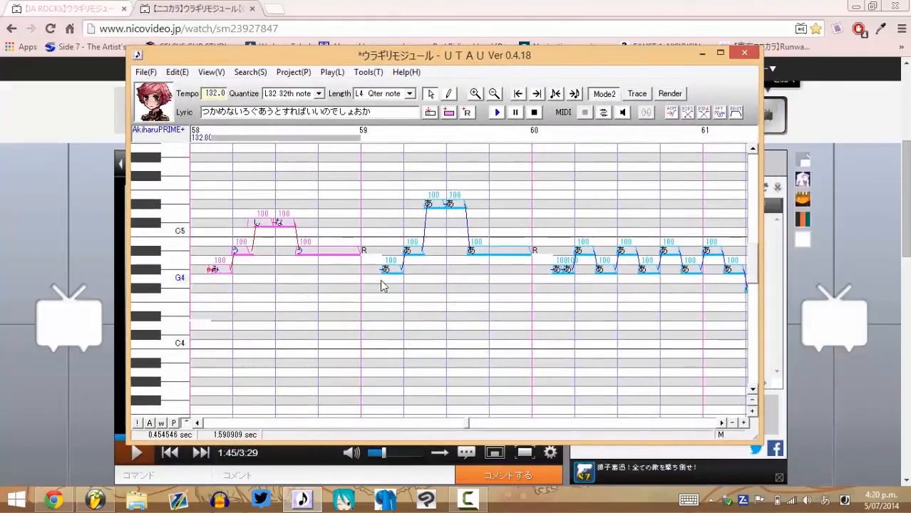
{"action": "left_click_drag", "start_coordinate": [383, 286], "coordinate": [538, 282]}
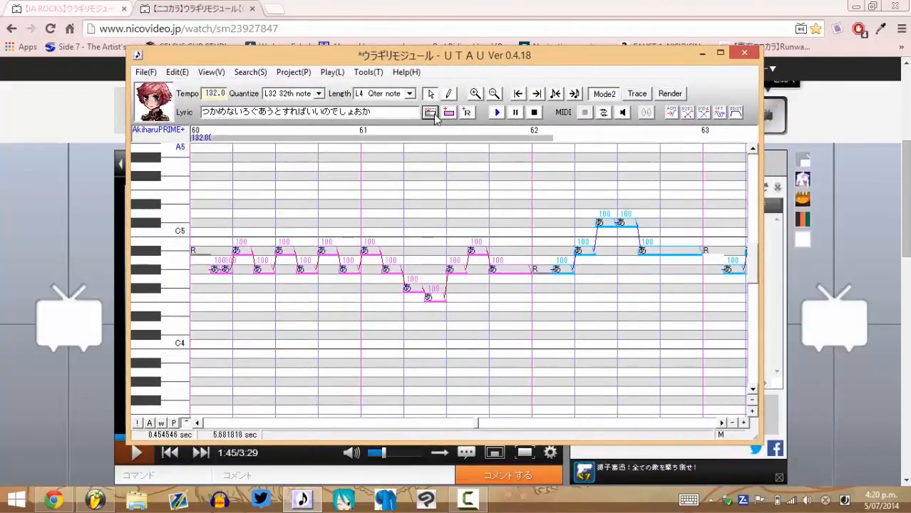
{"action": "left_click", "coordinate": [431, 114]}
Play the karaoke video in Chrome on to the 忘れない 思い出す line, pause it at 1:52, and return to UTAU
{"action": "left_click_drag", "start_coordinate": [340, 61], "coordinate": [465, 55]}
{"action": "left_click", "coordinate": [132, 453]}
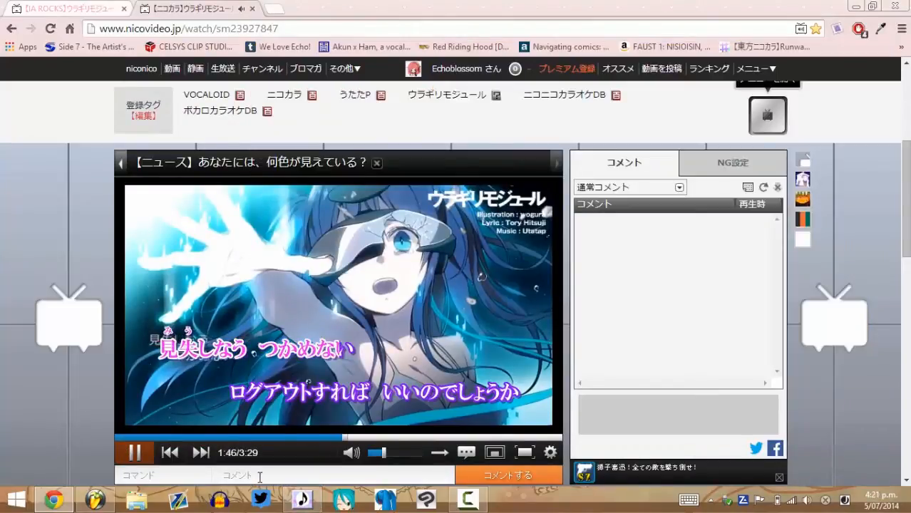
{"action": "scroll", "coordinate": [787, 290], "scroll_direction": "down", "scroll_amount": 1}
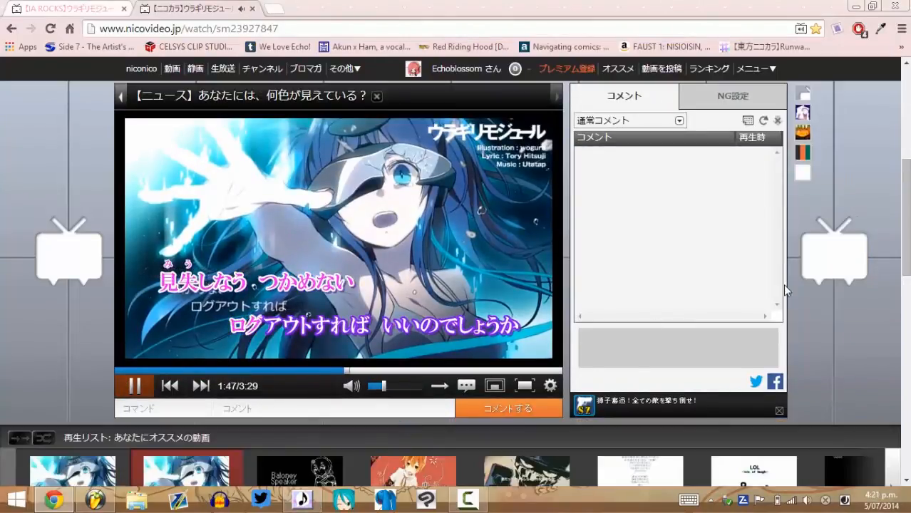
{"action": "left_click", "coordinate": [134, 392]}
{"action": "left_click", "coordinate": [303, 499]}
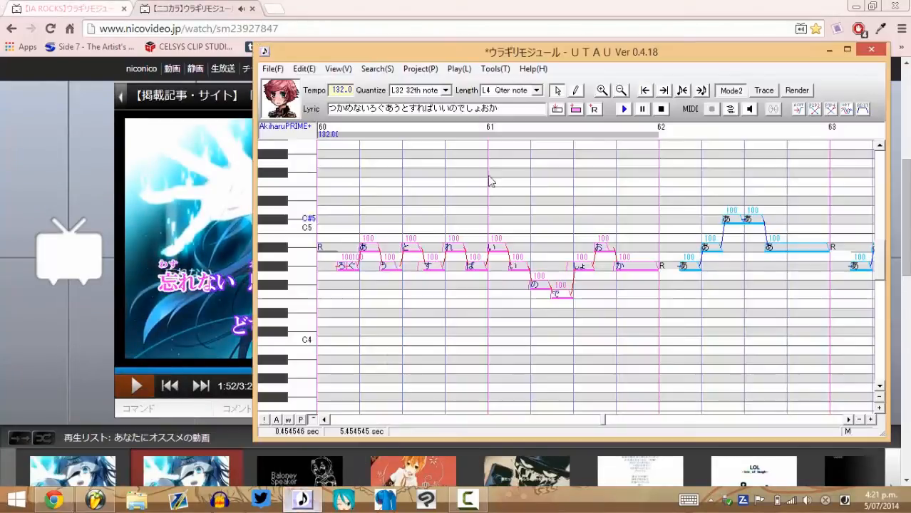
Replace the lyric text with わすれないおもいだすどちらのせかいにあなたわいますか
{"action": "left_click", "coordinate": [850, 420]}
{"action": "left_click", "coordinate": [849, 420]}
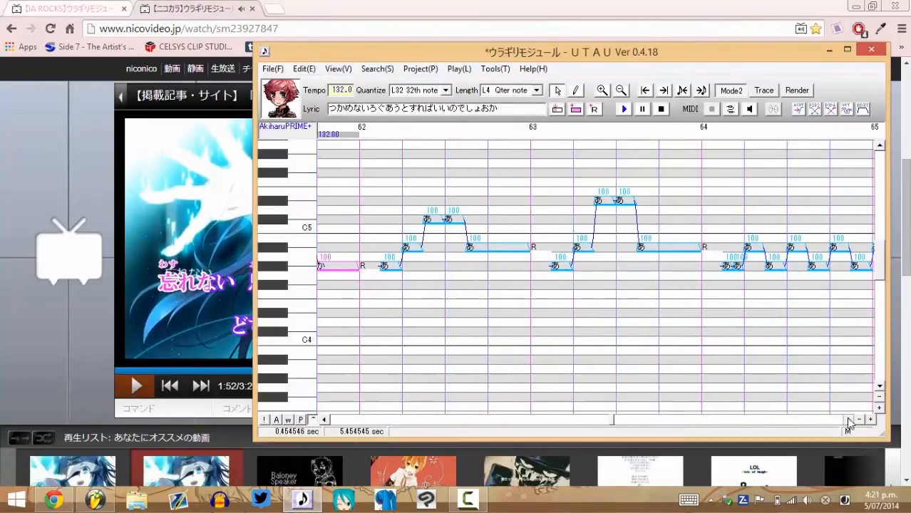
{"action": "left_click_drag", "start_coordinate": [397, 54], "coordinate": [630, 130]}
{"action": "type", "text": "わすれないお"}
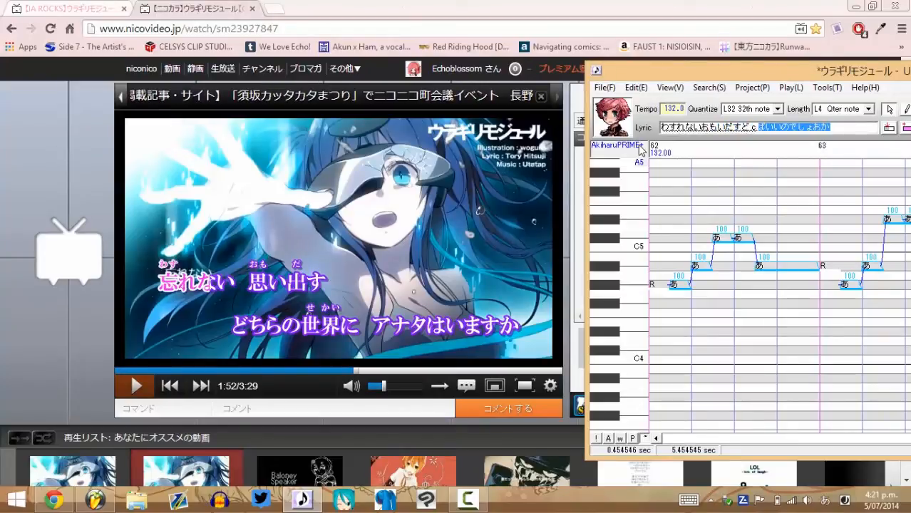
{"action": "type", "text": "もいだすどちらの"}
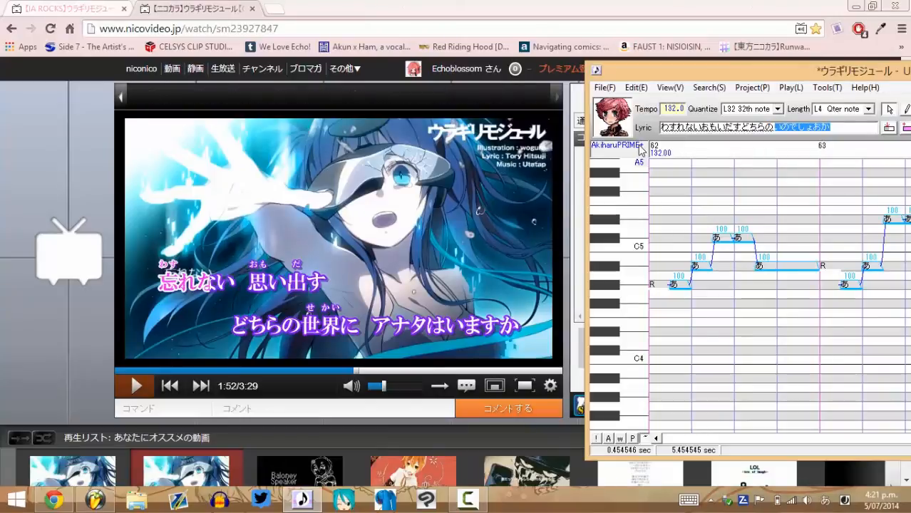
{"action": "type", "text": "せかいにあなたわ"}
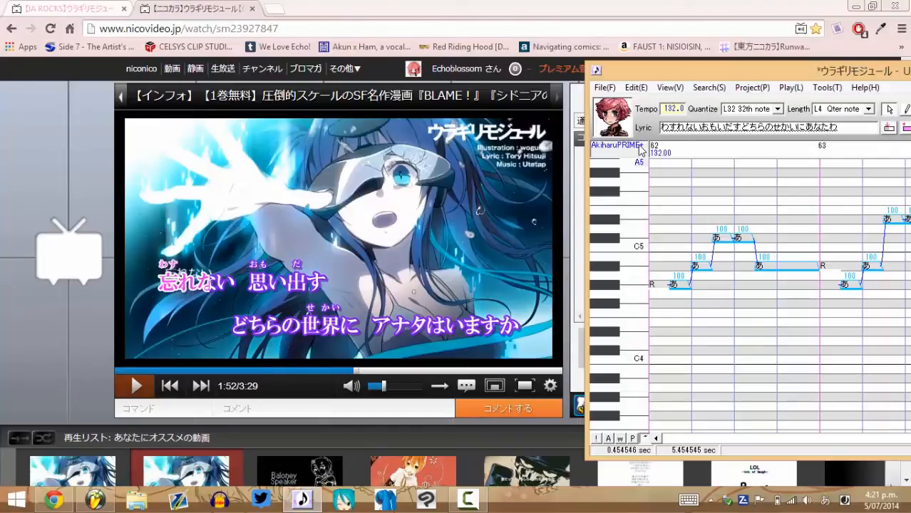
{"action": "type", "text": "か"}
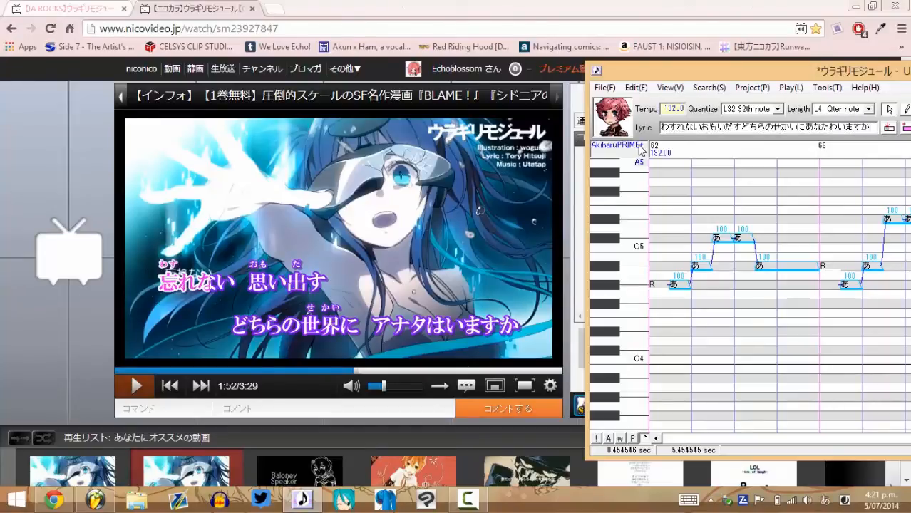
Insert the entered lyrics into the notes from the first note of bar 62 to the rest at bar 66
{"action": "left_click_drag", "start_coordinate": [709, 72], "coordinate": [263, 44]}
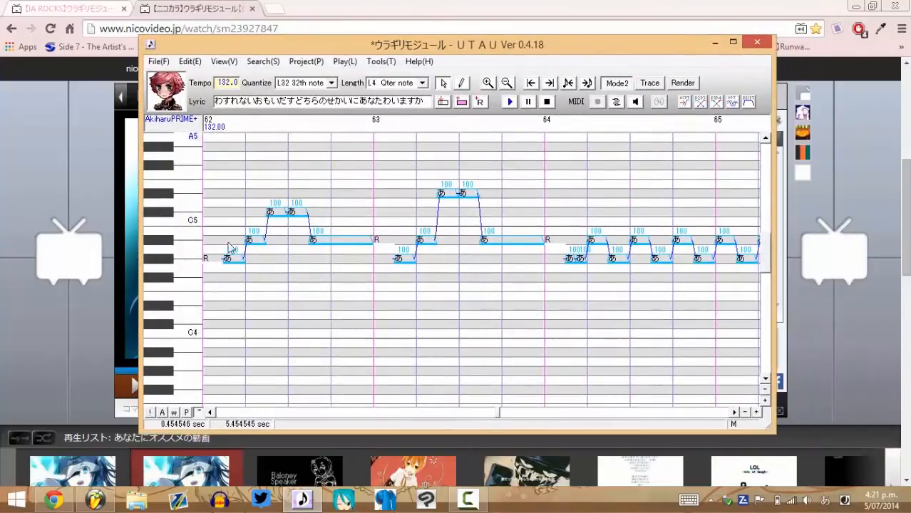
{"action": "left_click_drag", "start_coordinate": [228, 285], "coordinate": [593, 286]}
{"action": "left_click", "coordinate": [443, 102]}
Play the karaoke video in Chrome on to the 鳴り響く line, pause it at 2:00, and return to UTAU
{"action": "left_click", "coordinate": [221, 7]}
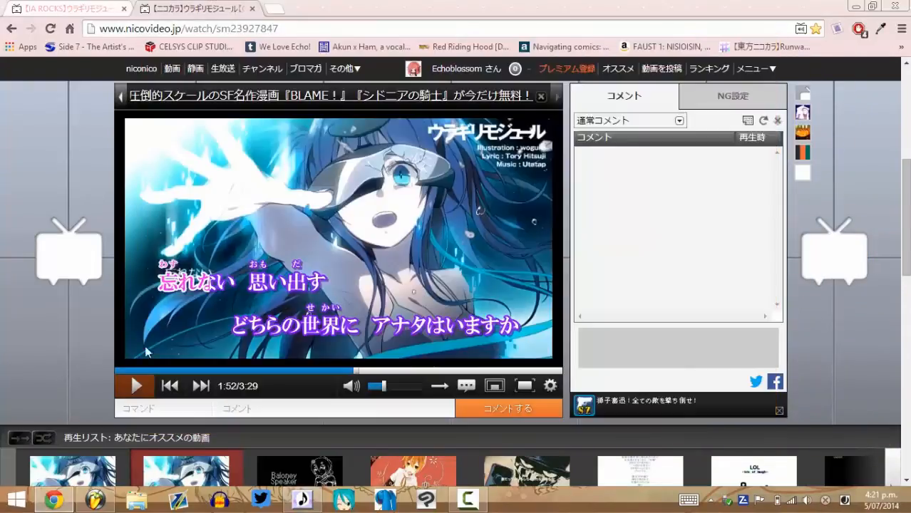
{"action": "left_click", "coordinate": [134, 385]}
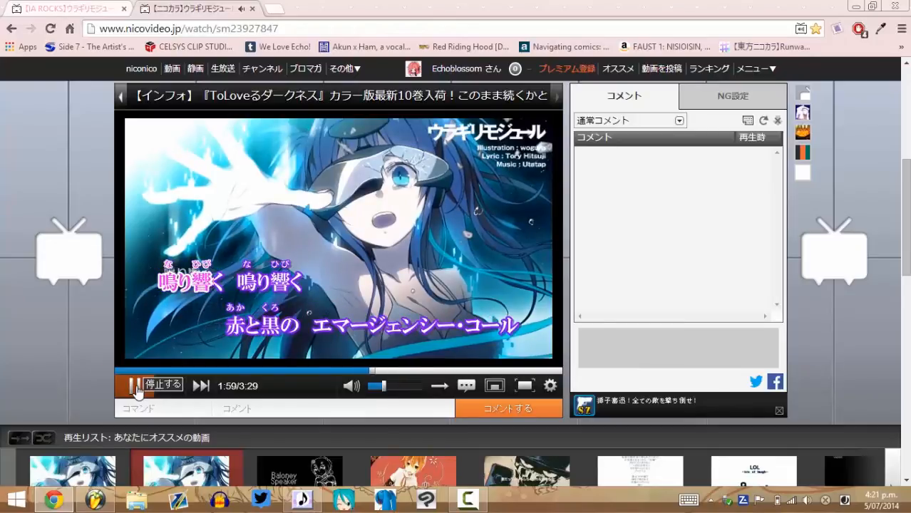
{"action": "left_click", "coordinate": [136, 388]}
{"action": "left_click", "coordinate": [303, 499]}
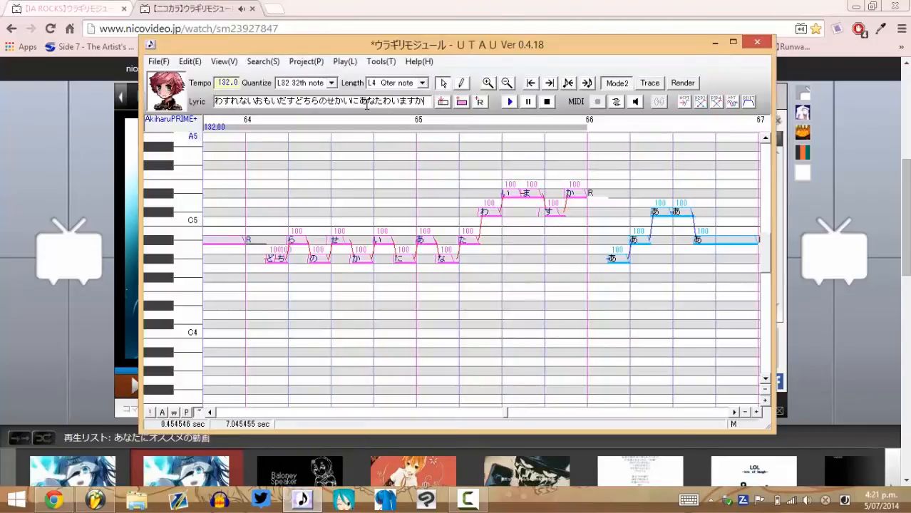
Replace the lyric text with なりひびく, following the karaoke line in the video
{"action": "left_click_drag", "start_coordinate": [427, 102], "coordinate": [97, 105]}
{"action": "left_click_drag", "start_coordinate": [248, 48], "coordinate": [611, 69]}
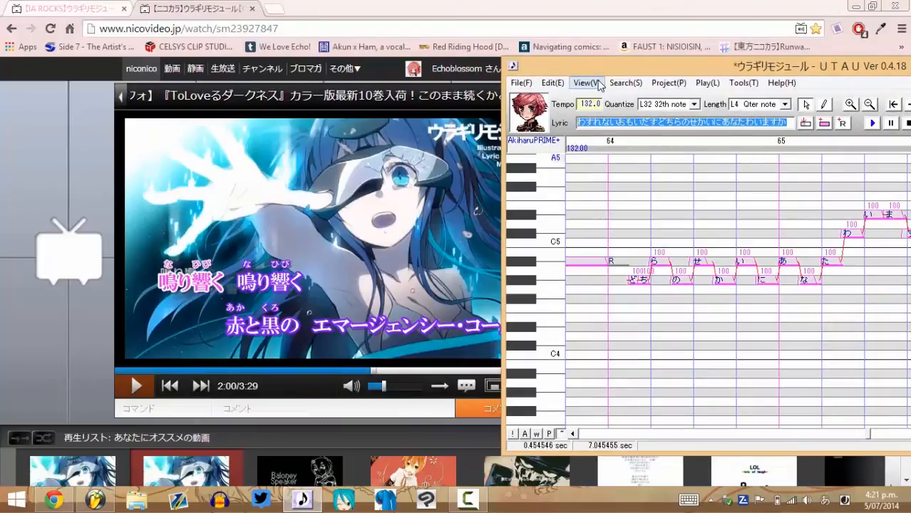
{"action": "type", "text": "なりひ"}
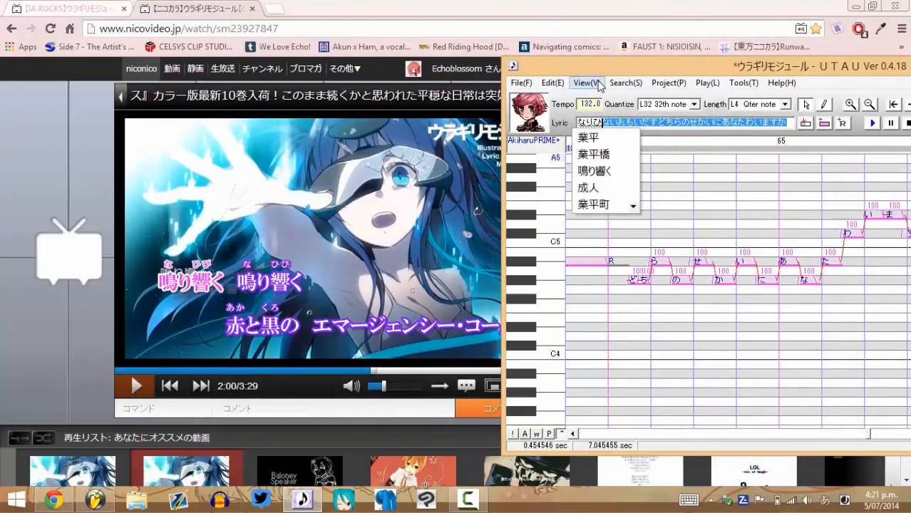
{"action": "type", "text": "びく"}
{"action": "key", "text": "Return"}
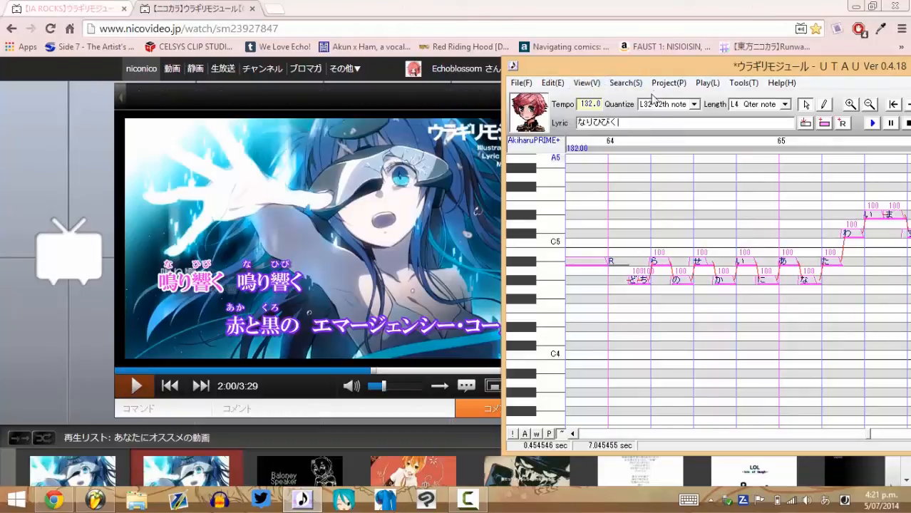
Insert the entered lyrics into the five notes of bar 66 and again into the five notes of bar 67
{"action": "left_click_drag", "start_coordinate": [558, 71], "coordinate": [259, 66]}
{"action": "scroll", "coordinate": [303, 421], "scroll_direction": "right", "scroll_amount": 3}
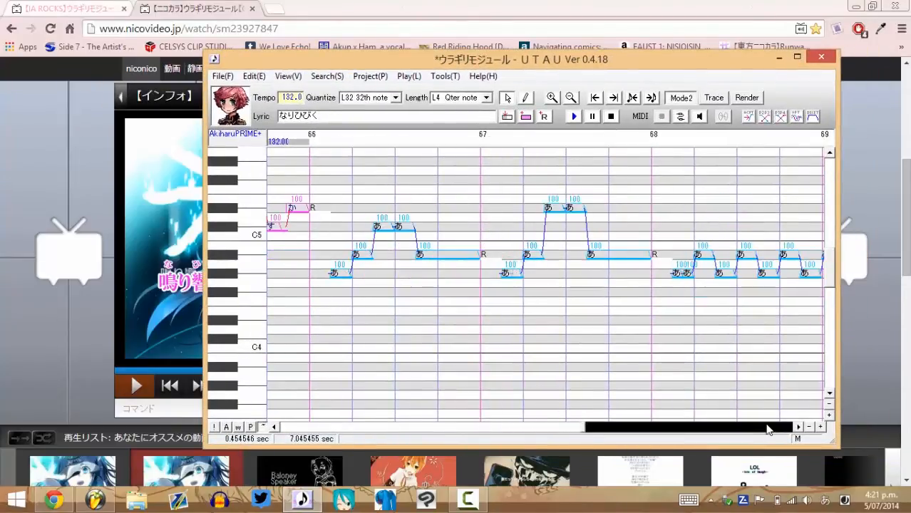
{"action": "scroll", "coordinate": [276, 426], "scroll_direction": "left", "scroll_amount": 3}
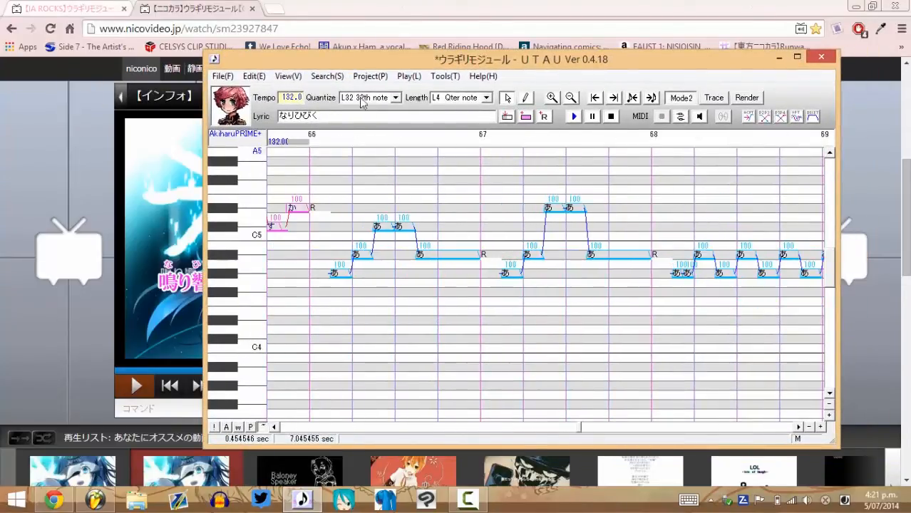
{"action": "left_click_drag", "start_coordinate": [369, 60], "coordinate": [574, 47]}
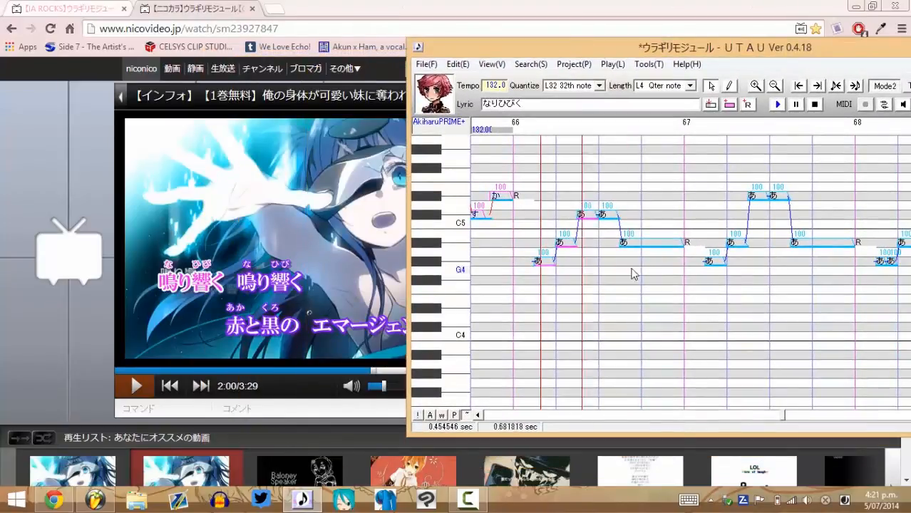
{"action": "left_click", "coordinate": [710, 104]}
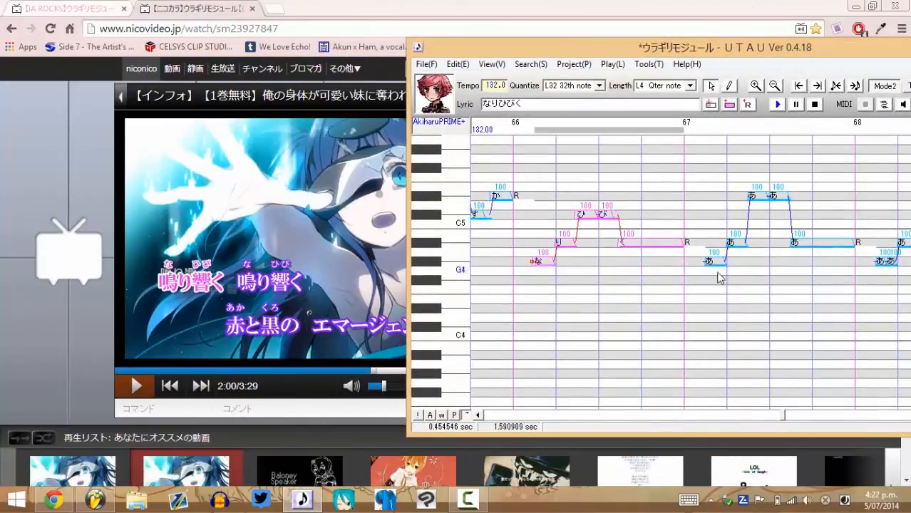
{"action": "left_click_drag", "start_coordinate": [699, 178], "coordinate": [820, 271]}
{"action": "left_click", "coordinate": [711, 104]}
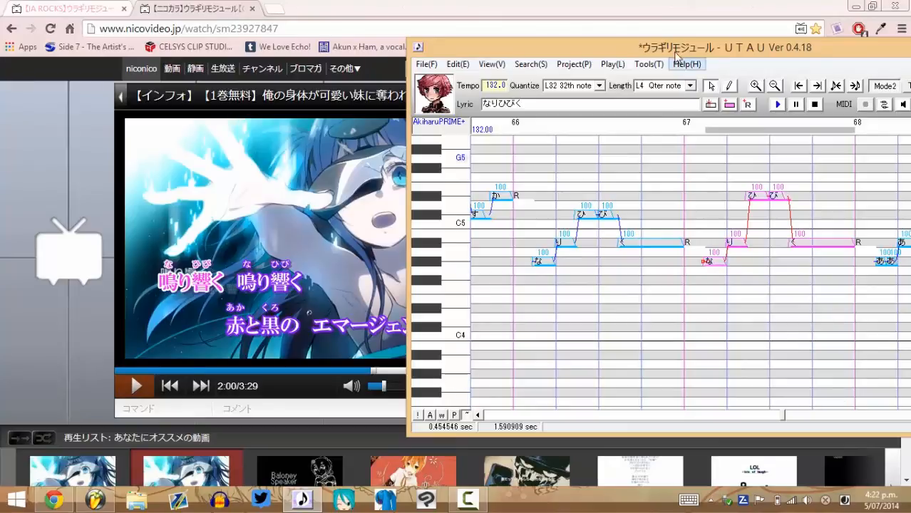
Play the karaoke video in Chrome on to the 赤と黒の line, pause it at 2:03, and return to UTAU
{"action": "left_click_drag", "start_coordinate": [612, 50], "coordinate": [438, 45]}
{"action": "left_click", "coordinate": [829, 412]}
{"action": "left_click", "coordinate": [829, 412]}
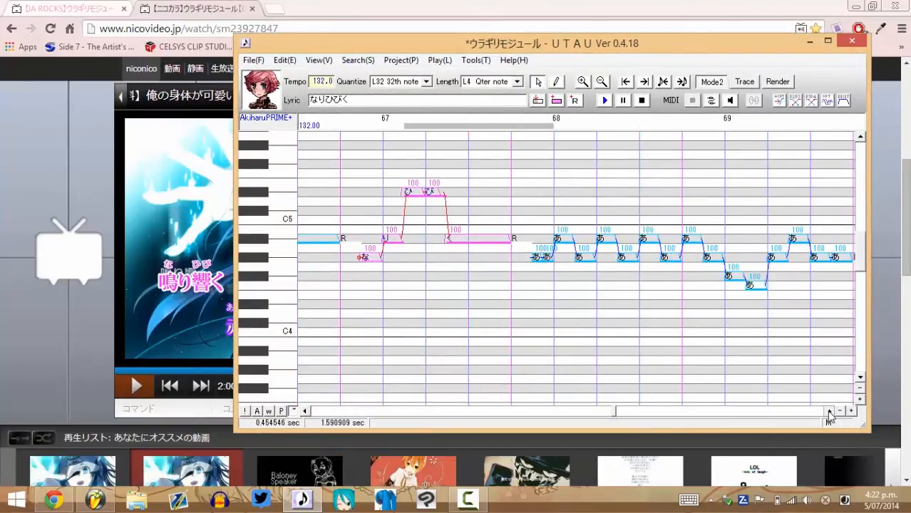
{"action": "left_click_drag", "start_coordinate": [336, 47], "coordinate": [575, 62]}
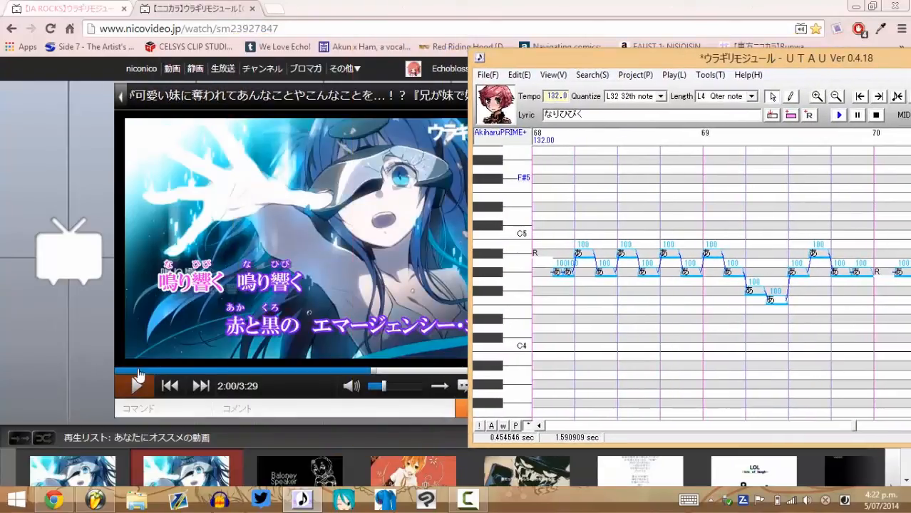
{"action": "left_click", "coordinate": [136, 385]}
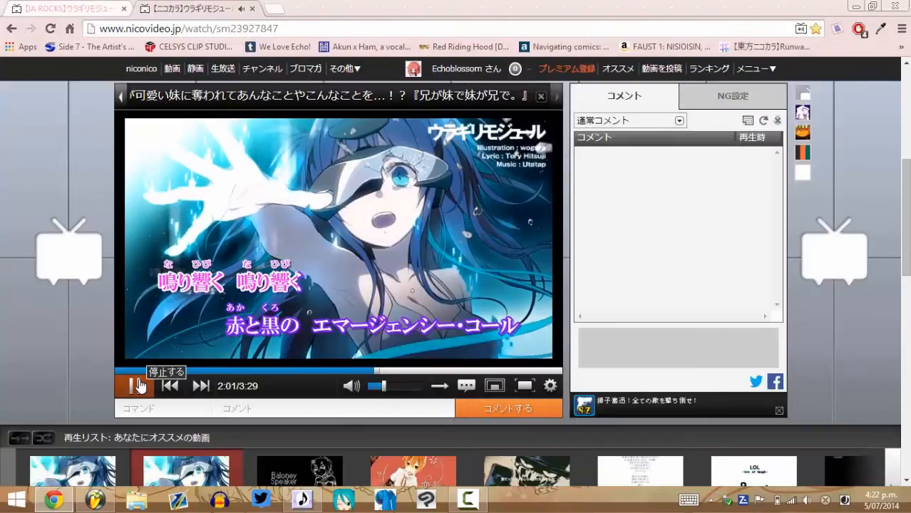
{"action": "left_click", "coordinate": [138, 385]}
{"action": "left_click", "coordinate": [300, 503]}
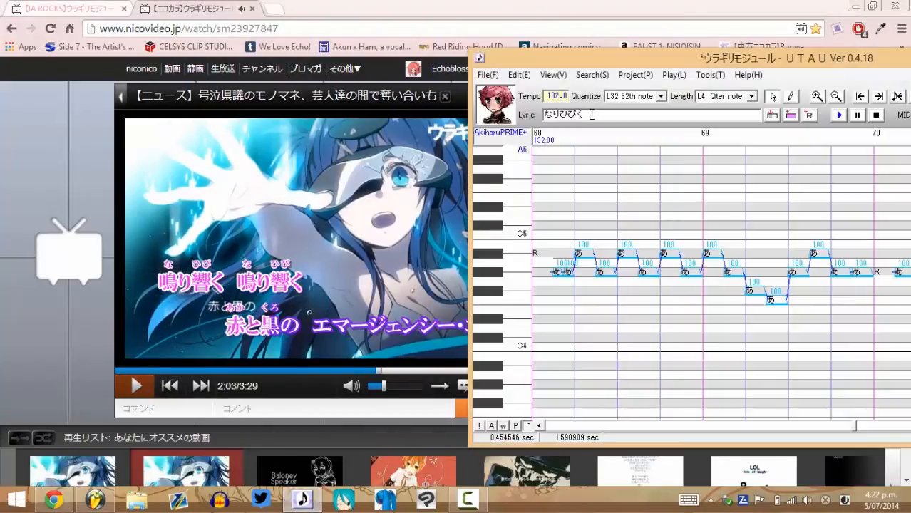
Replace the lyric text with あかとくろのえまじぇんじこれ
{"action": "type", "text": "あかとk"}
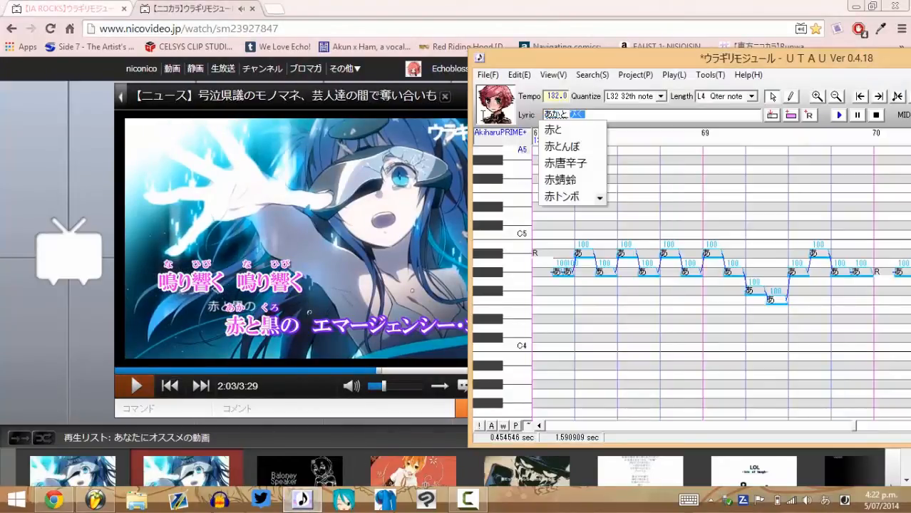
{"action": "type", "text": "urono"}
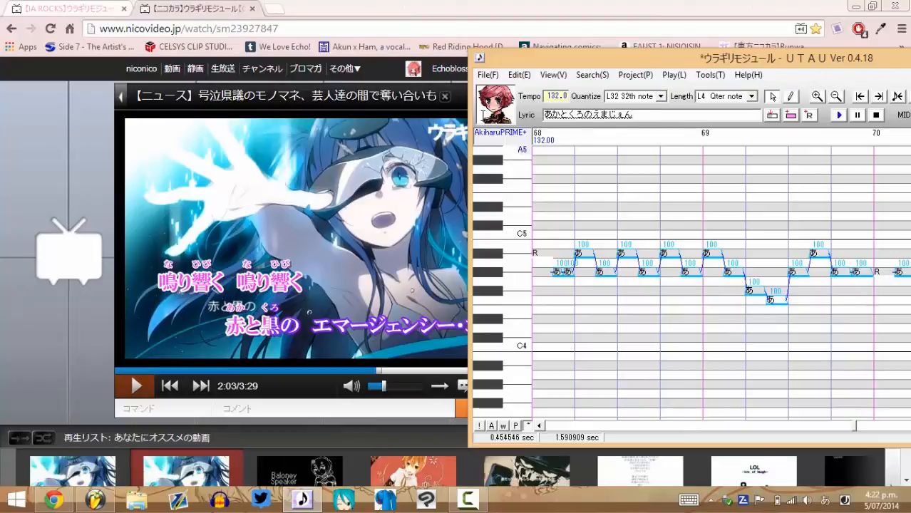
{"action": "left_click_drag", "start_coordinate": [548, 67], "coordinate": [614, 71]}
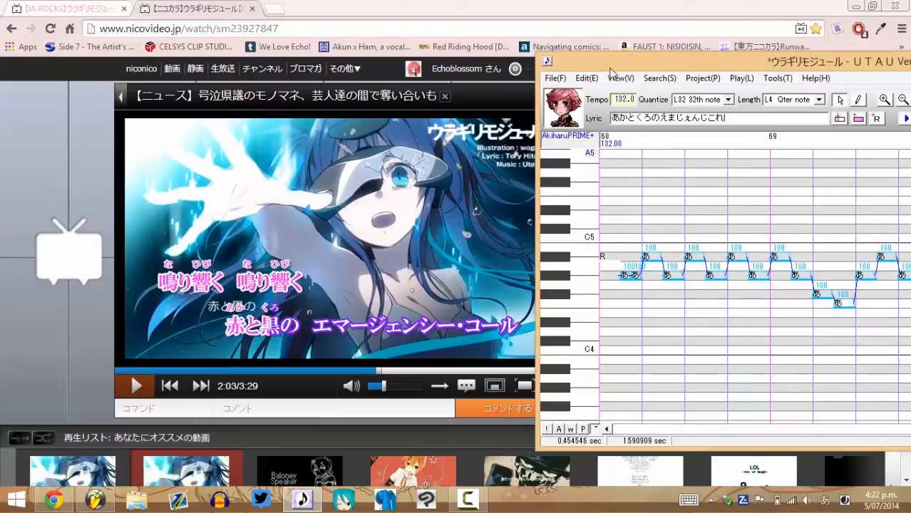
Play the karaoke video in Chrome on to 2:05, then return to UTAU and correct the lyric text to あかとくろのえまあじぇんしこれ
{"action": "left_click", "coordinate": [125, 386]}
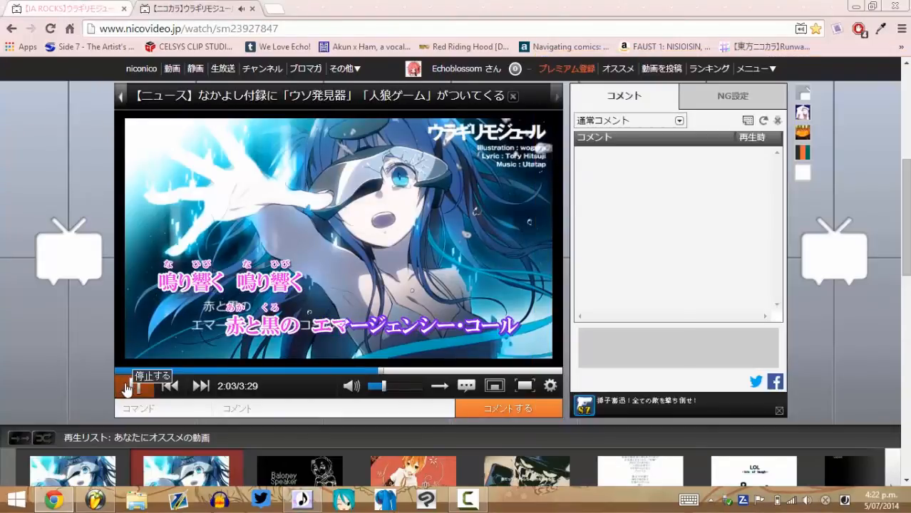
{"action": "left_click", "coordinate": [126, 387]}
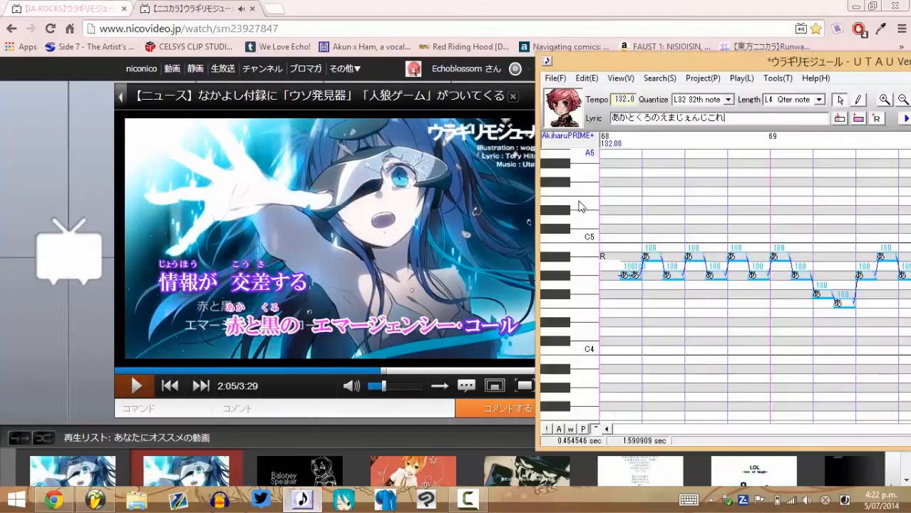
{"action": "left_click", "coordinate": [303, 499]}
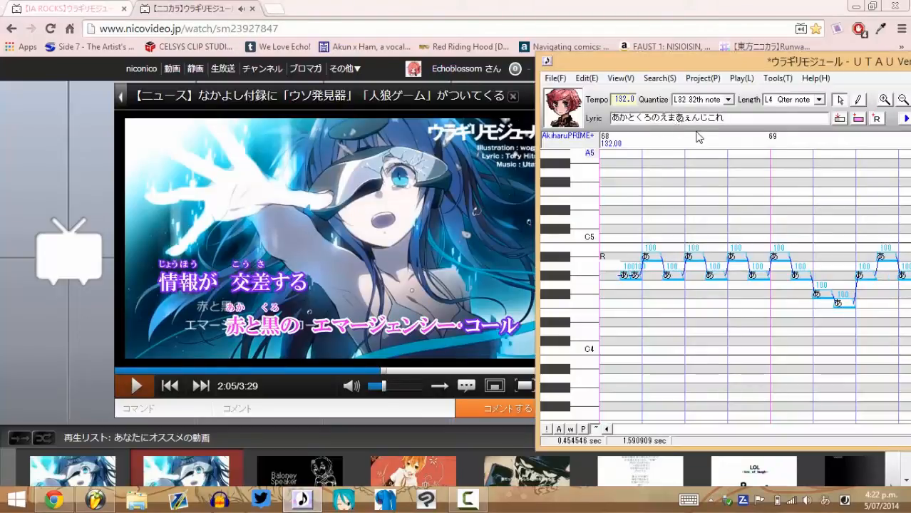
{"action": "type", "text": "じぇ"}
{"action": "left_click_drag", "start_coordinate": [678, 66], "coordinate": [573, 60]}
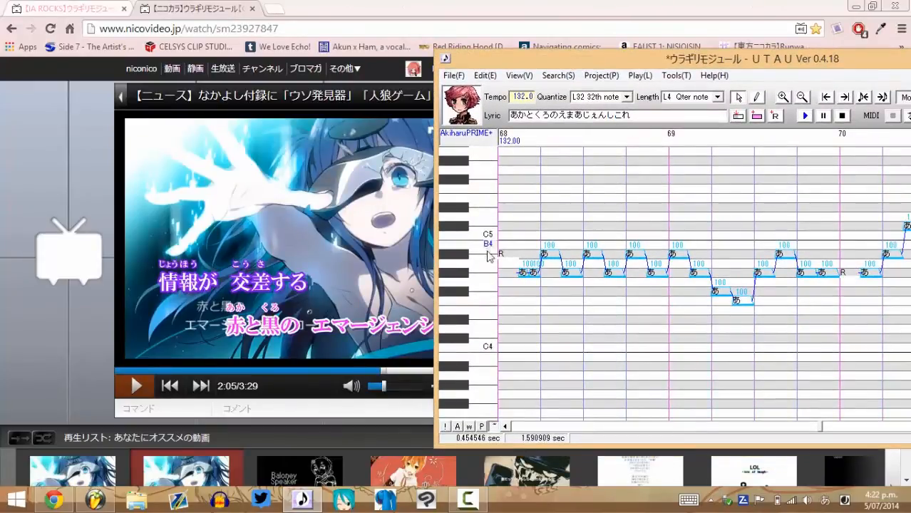
Insert the entered lyrics into the notes starting from the first note of bar 68
{"action": "left_click_drag", "start_coordinate": [570, 60], "coordinate": [422, 52]}
{"action": "left_click_drag", "start_coordinate": [369, 278], "coordinate": [889, 258]}
{"action": "left_click", "coordinate": [588, 107]}
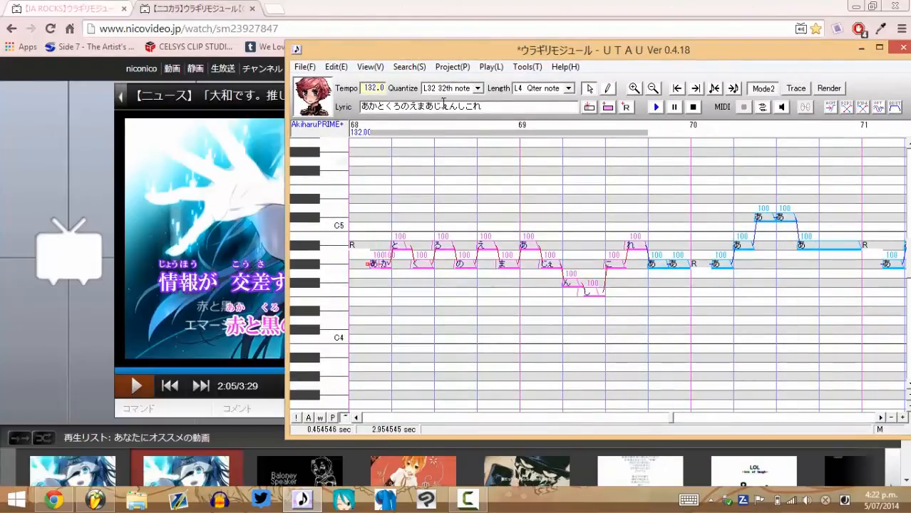
Play the karaoke video in Chrome on to 2:06, then return to UTAU and correct the lyric text to あかとくろのえまあじぇんしいこおる
{"action": "left_click_drag", "start_coordinate": [413, 60], "coordinate": [607, 67]}
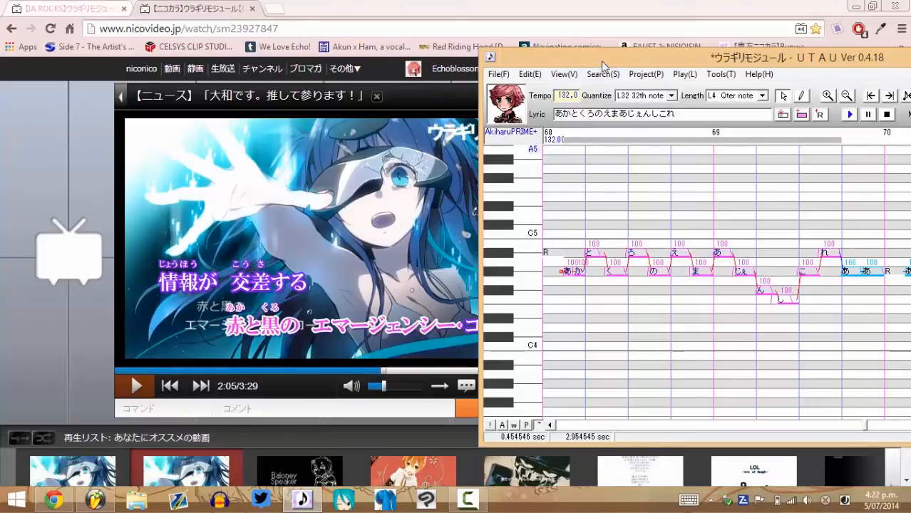
{"action": "left_click_drag", "start_coordinate": [601, 61], "coordinate": [651, 61]}
{"action": "left_click", "coordinate": [136, 386]}
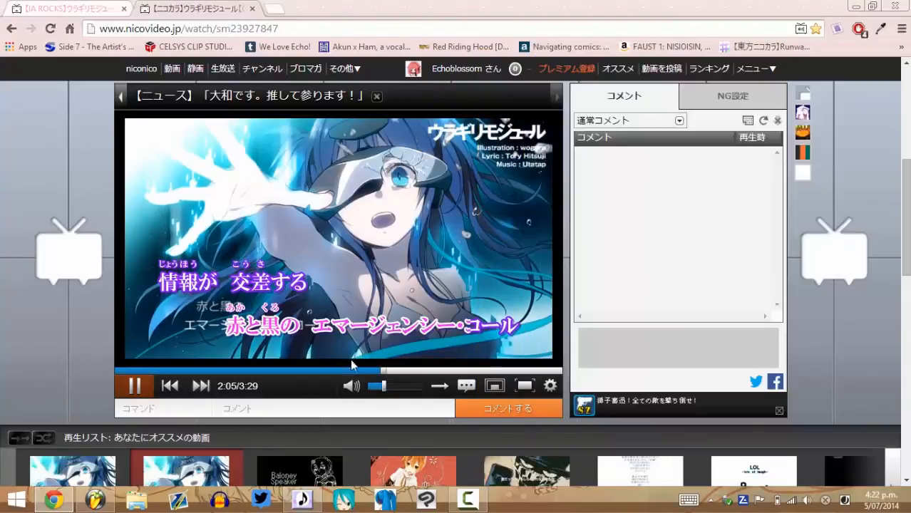
{"action": "left_click", "coordinate": [302, 500]}
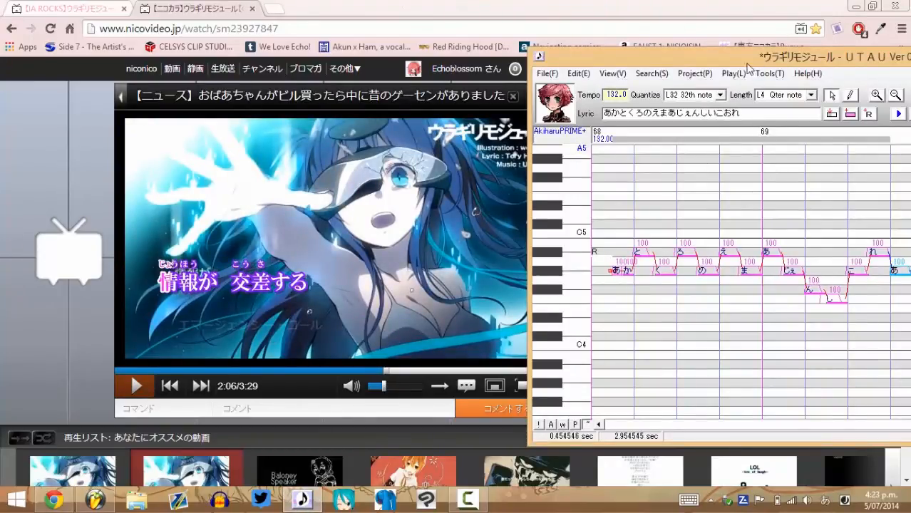
{"action": "left_click_drag", "start_coordinate": [748, 67], "coordinate": [549, 72]}
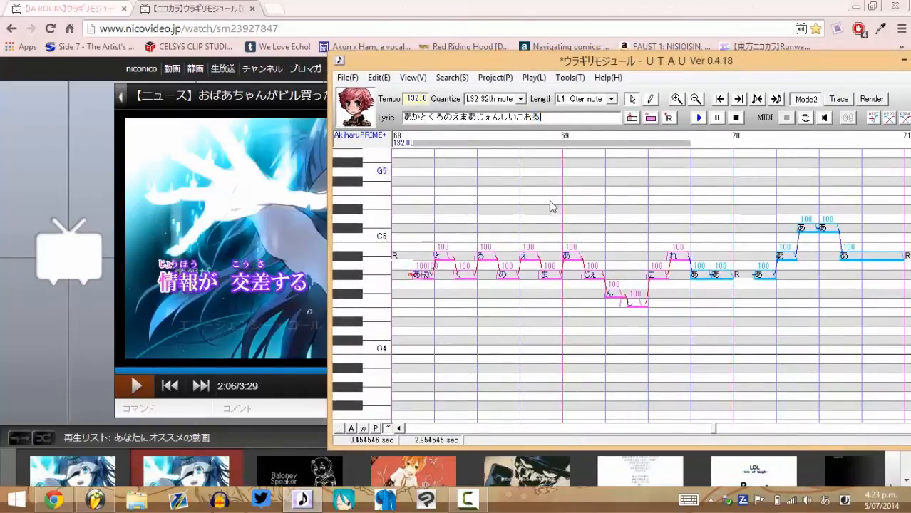
Insert the corrected lyrics into the notes from the first note of bar 68 to the rest at bar 70
{"action": "left_click_drag", "start_coordinate": [427, 299], "coordinate": [644, 298]}
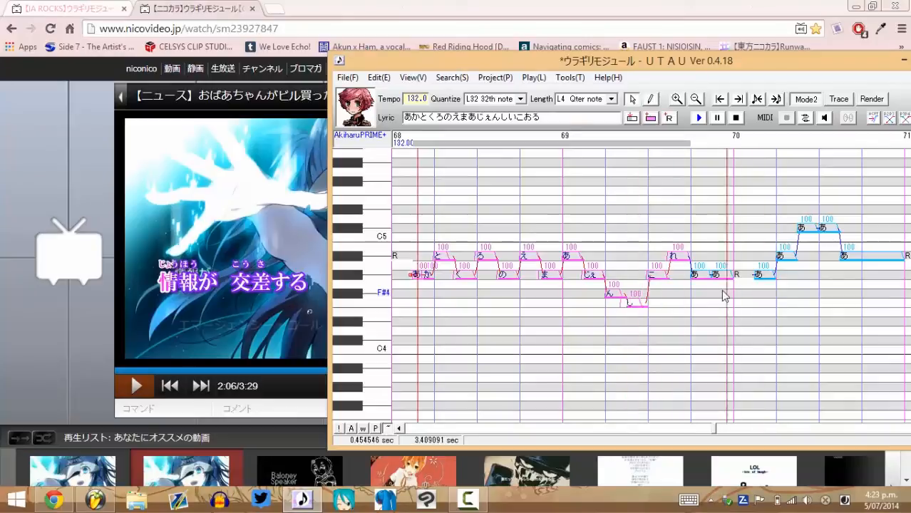
{"action": "left_click", "coordinate": [795, 429]}
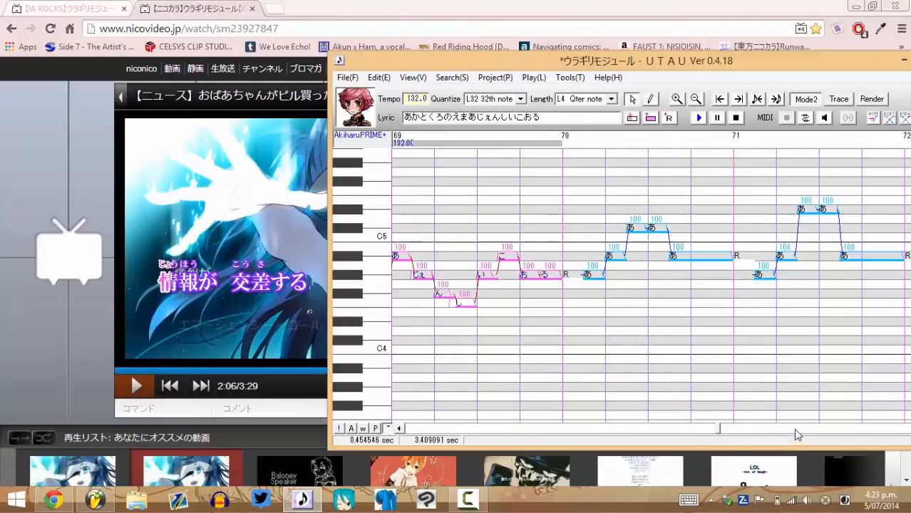
{"action": "left_click", "coordinate": [795, 429]}
Play the karaoke video in Chrome on to the 情報が 交差する line, pause it at 2:08, and return to UTAU
{"action": "left_click", "coordinate": [128, 390]}
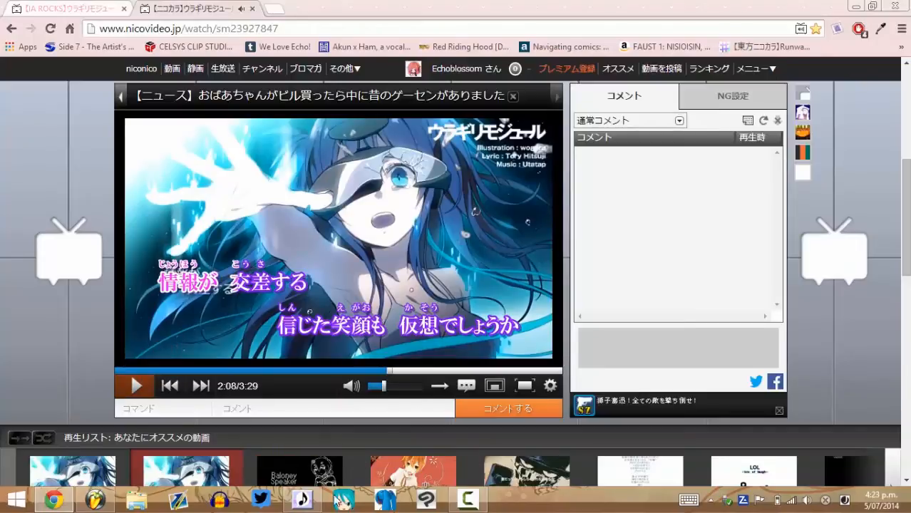
{"action": "left_click", "coordinate": [303, 499]}
{"action": "left_click_drag", "start_coordinate": [396, 69], "coordinate": [517, 80]}
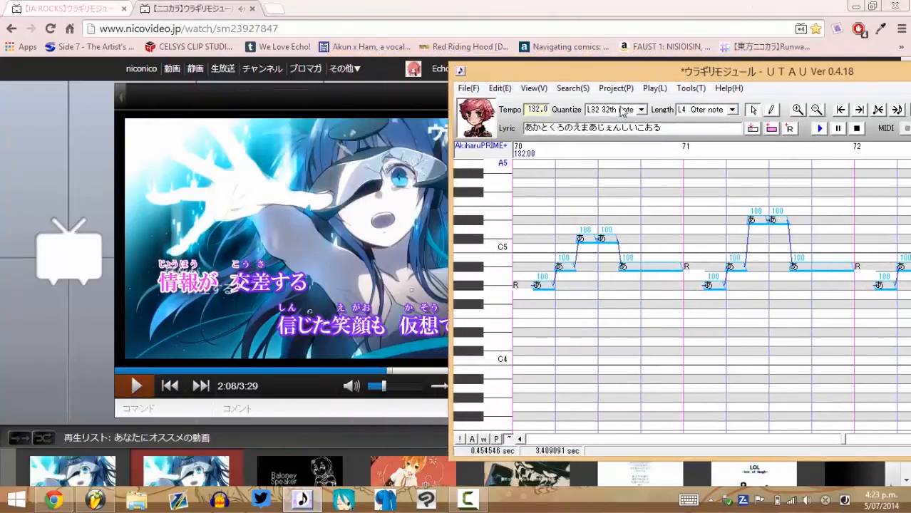
Replace the lyric text with じょおほおがこおさする
{"action": "type", "text": "o"}
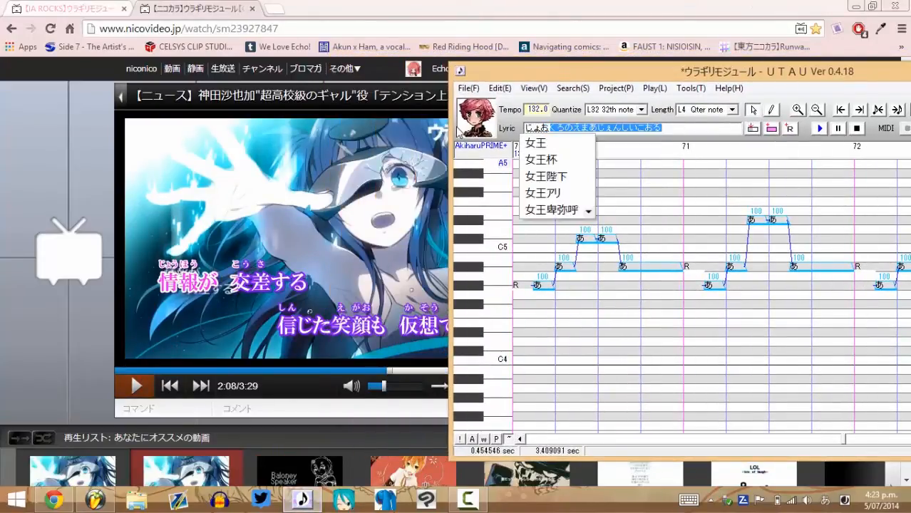
{"action": "type", "text": "ho"}
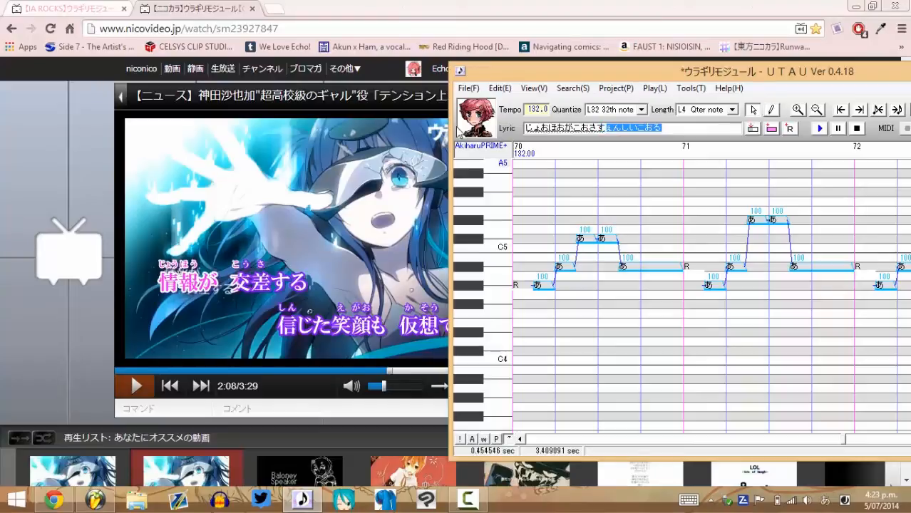
{"action": "type", "text": "ru"}
{"action": "key", "text": "Return"}
Insert the entered lyrics into the notes of bars 70 and 71, up to the rest at bar 72
{"action": "left_click_drag", "start_coordinate": [498, 74], "coordinate": [285, 65]}
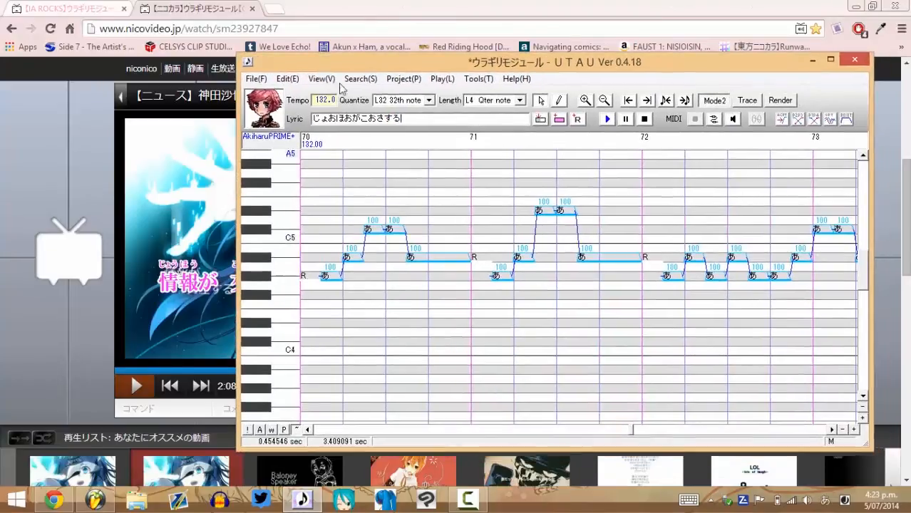
{"action": "left_click_drag", "start_coordinate": [325, 301], "coordinate": [614, 281]}
{"action": "left_click", "coordinate": [540, 120]}
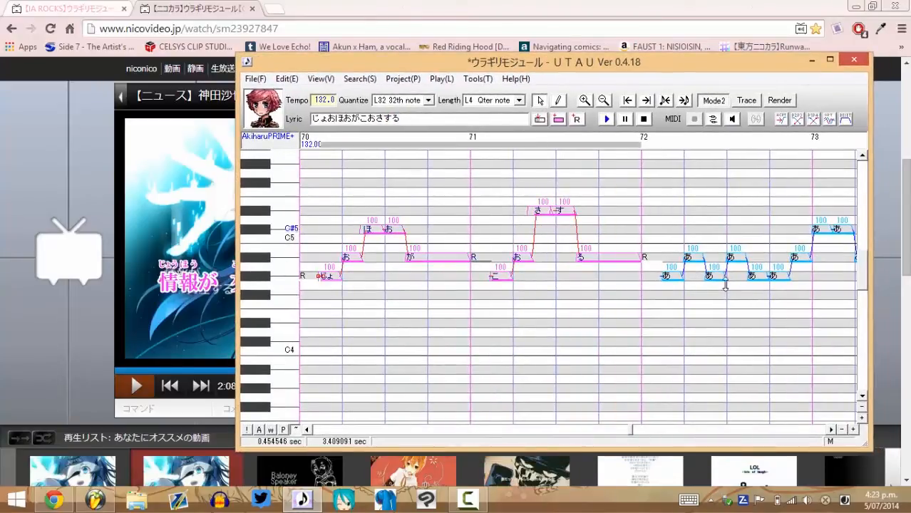
Play the karaoke video in Chrome on to the 信じた笑顔も line and pause it at 2:11
{"action": "left_click", "coordinate": [830, 430]}
{"action": "left_click", "coordinate": [830, 430]}
{"action": "left_click", "coordinate": [831, 431]}
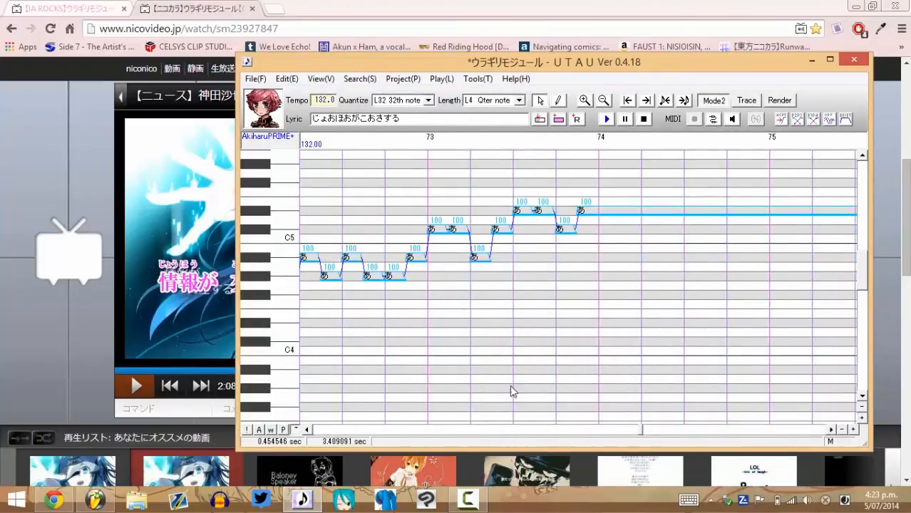
{"action": "left_click", "coordinate": [134, 387]}
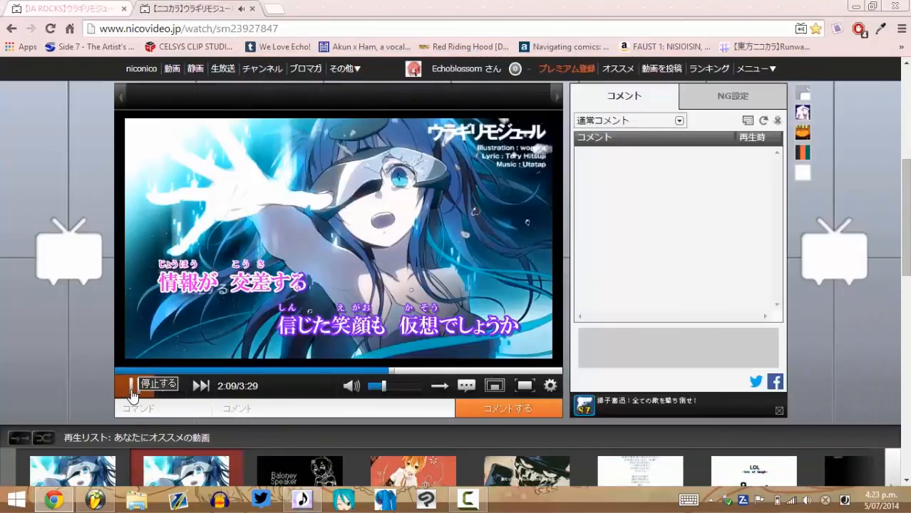
{"action": "left_click", "coordinate": [132, 387]}
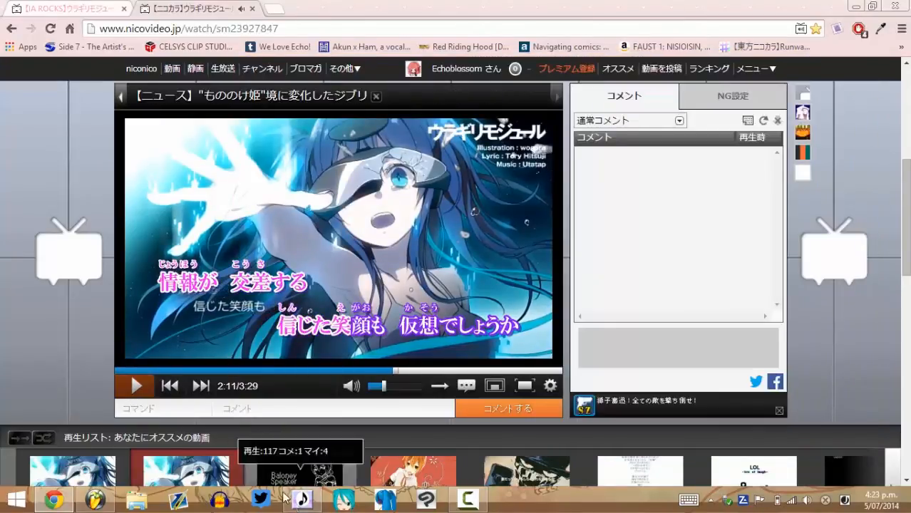
Switch to UTAU and replace the lyric text with しんじたえかおもかそおでしょおか, reading the line from the paused video
{"action": "left_click", "coordinate": [303, 499]}
{"action": "left_click_drag", "start_coordinate": [309, 68], "coordinate": [565, 95]}
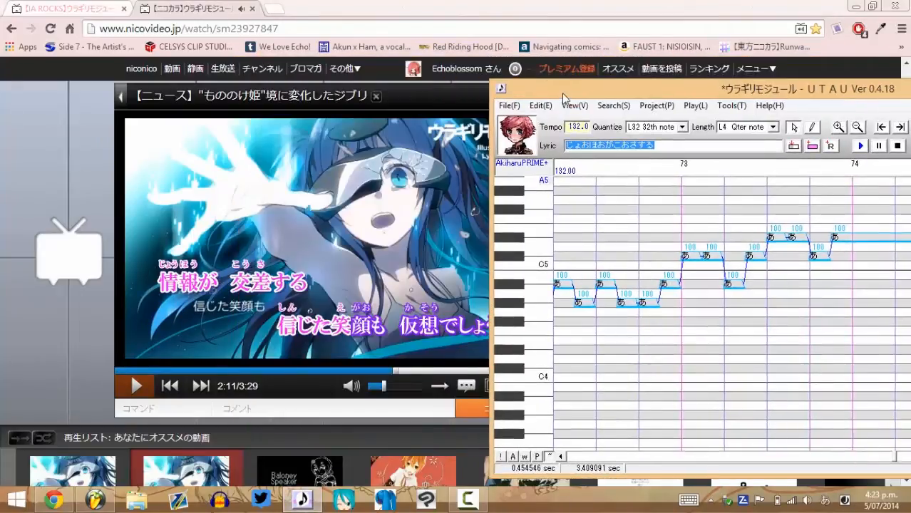
{"action": "left_click", "coordinate": [562, 458]}
{"action": "left_click", "coordinate": [562, 457]}
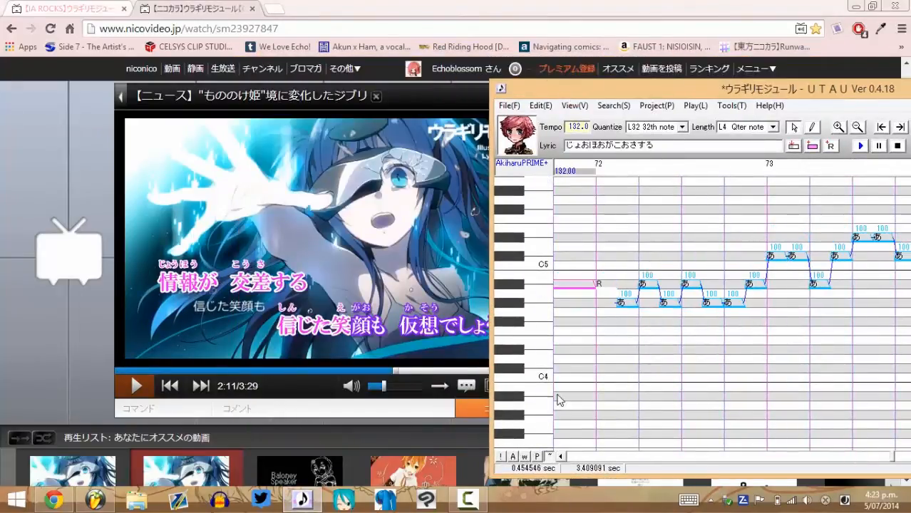
{"action": "key", "text": "ctrl+a"}
{"action": "type", "text": "しん"}
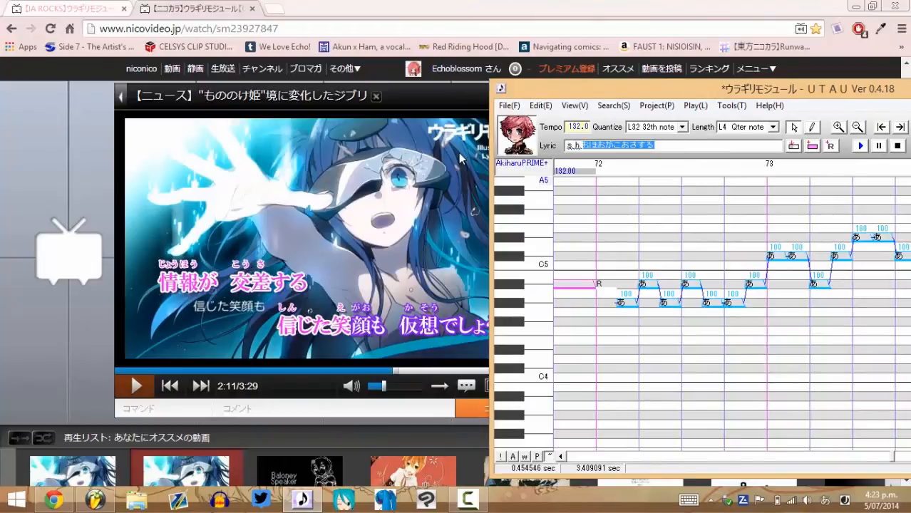
{"action": "type", "text": "じたr"}
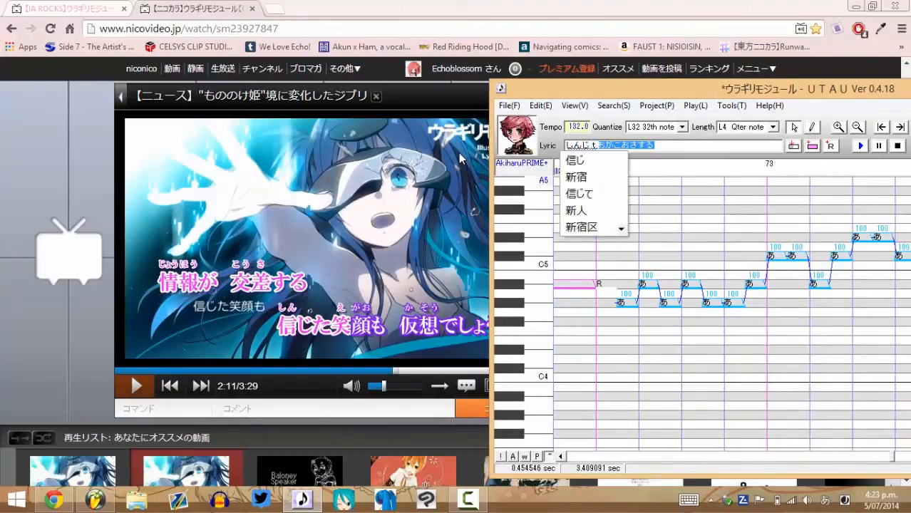
{"action": "key", "text": "BackSpace"}
{"action": "type", "text": "えかおも"}
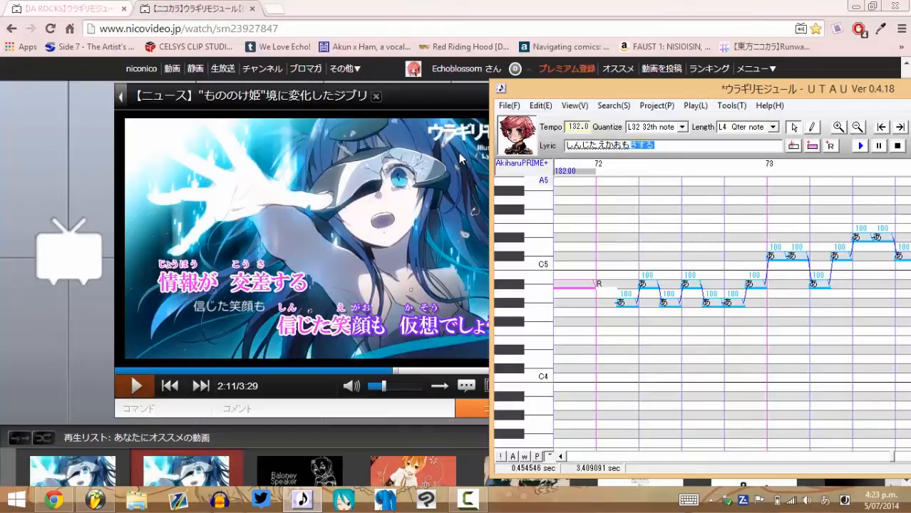
{"action": "type", "text": "かそおでしょお"}
{"action": "key", "text": "Return"}
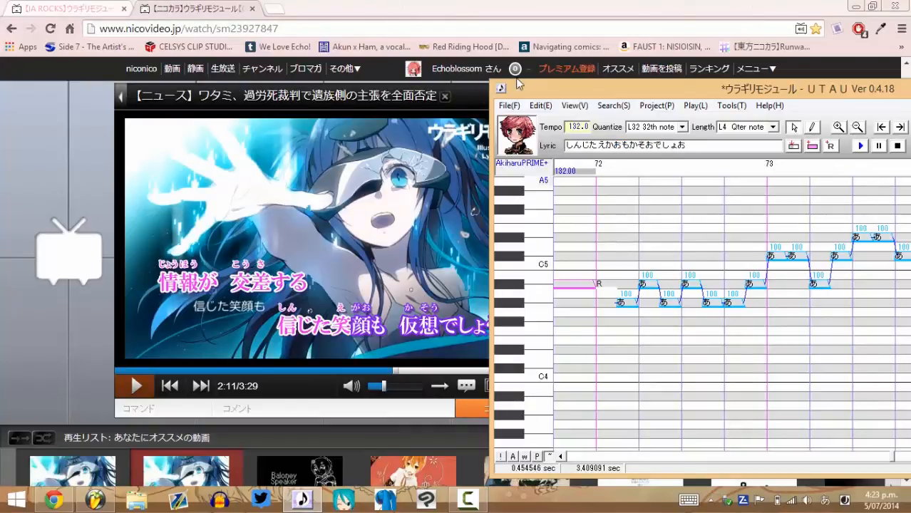
{"action": "left_click_drag", "start_coordinate": [516, 84], "coordinate": [601, 92]}
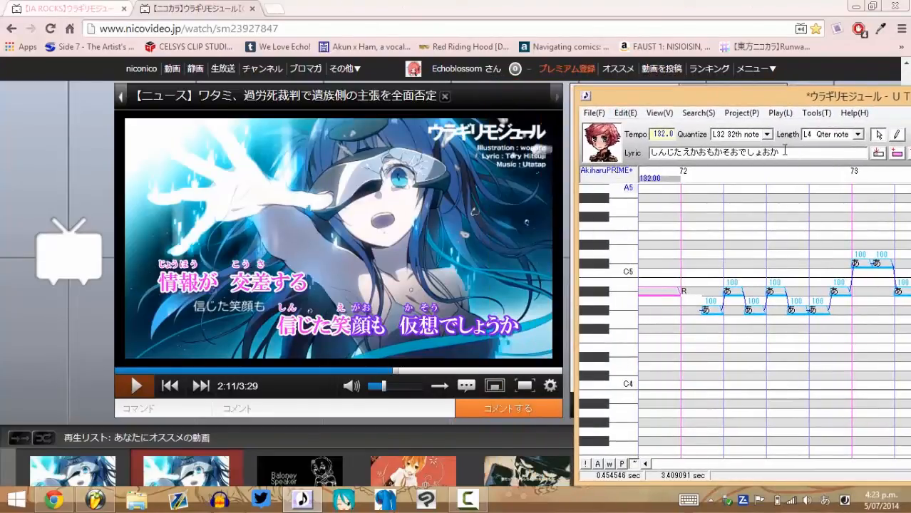
Insert the entered lyrics into the notes from bar 72 up to and including the long held note starting before bar 74
{"action": "left_click_drag", "start_coordinate": [777, 95], "coordinate": [305, 62]}
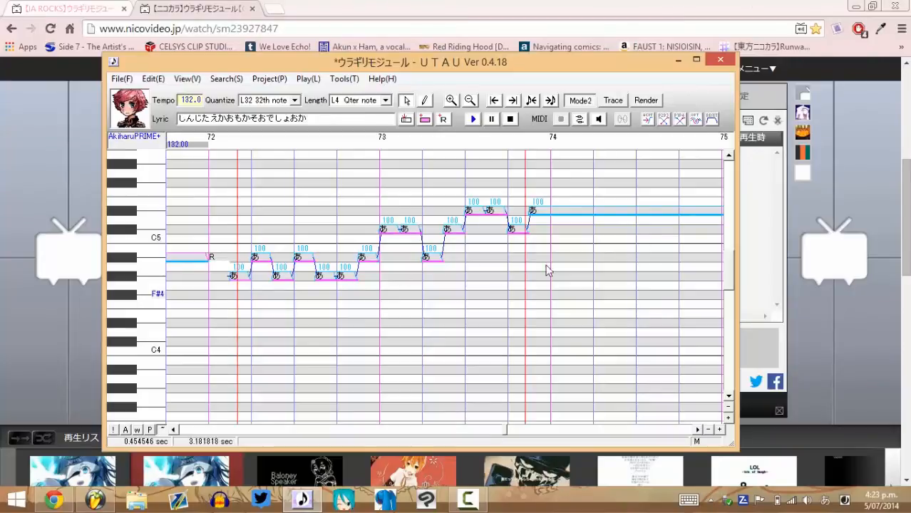
{"action": "left_click_drag", "start_coordinate": [547, 267], "coordinate": [565, 263]}
{"action": "left_click", "coordinate": [404, 120]}
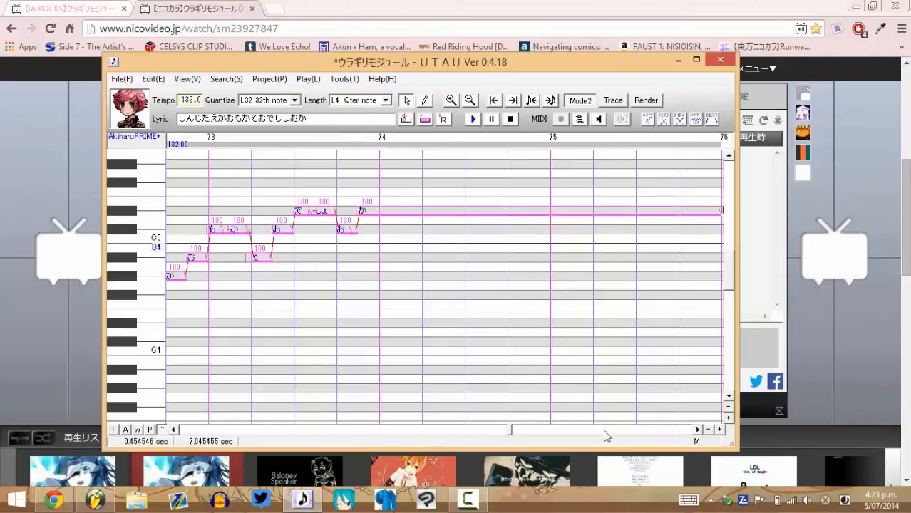
Look through the notes between bars 57 and 85 to check which phrases have lyrics
{"action": "left_click_drag", "start_coordinate": [515, 433], "coordinate": [555, 428]}
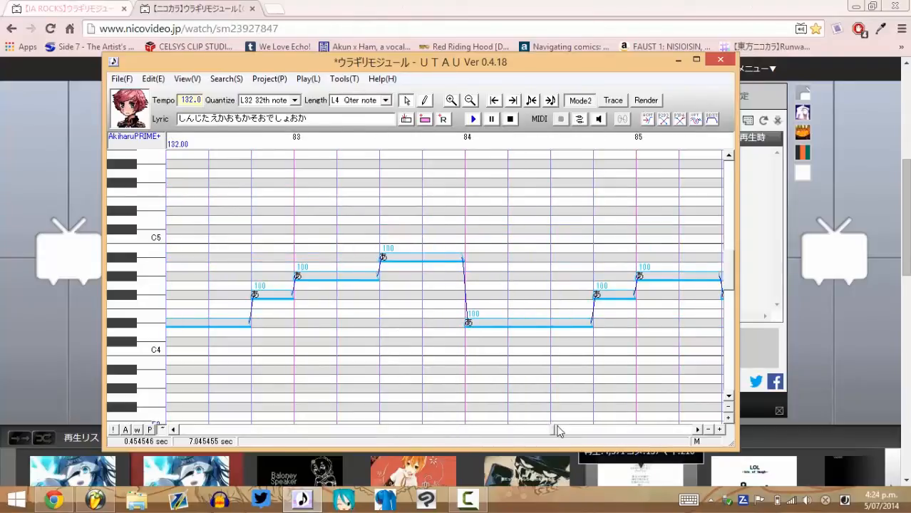
{"action": "left_click_drag", "start_coordinate": [555, 432], "coordinate": [489, 430]}
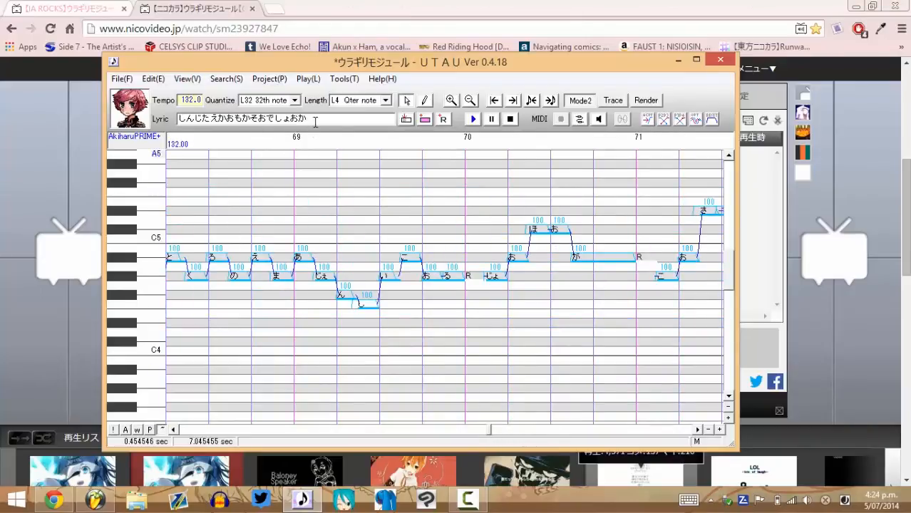
{"action": "left_click_drag", "start_coordinate": [323, 119], "coordinate": [155, 118]}
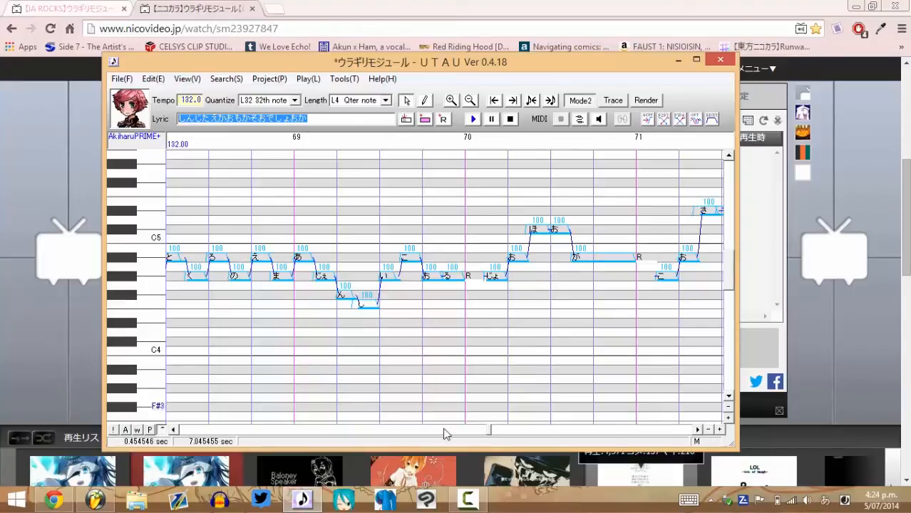
{"action": "left_click", "coordinate": [525, 430]}
{"action": "left_click", "coordinate": [524, 431]}
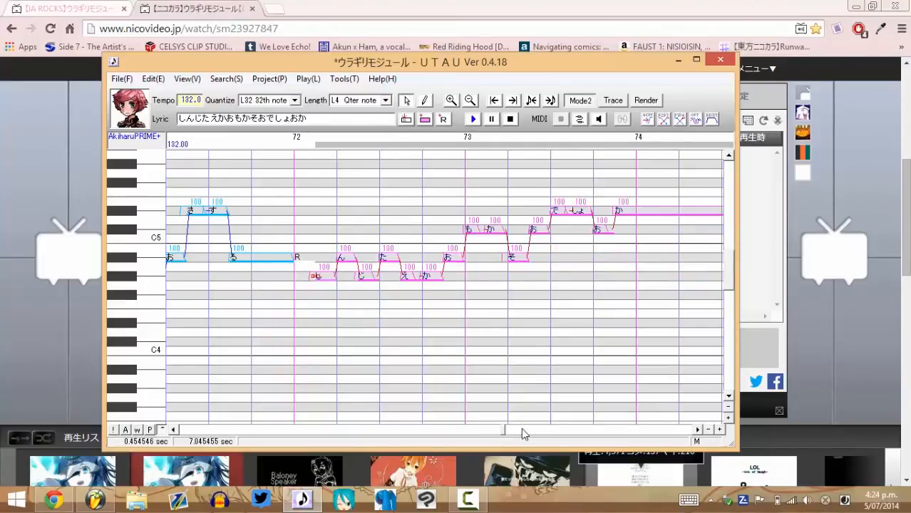
{"action": "left_click", "coordinate": [483, 431]}
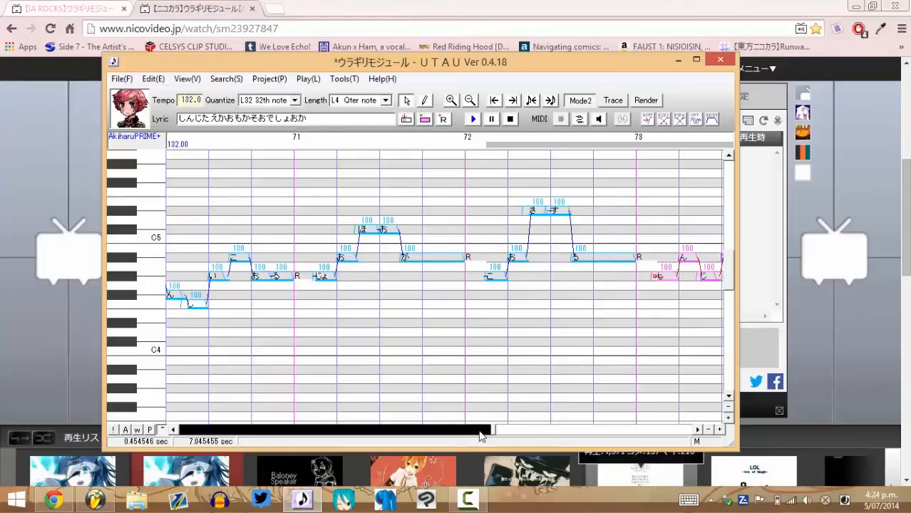
{"action": "left_click", "coordinate": [479, 432]}
{"action": "left_click", "coordinate": [472, 431]}
{"action": "left_click", "coordinate": [423, 433]}
{"action": "left_click", "coordinate": [389, 432]}
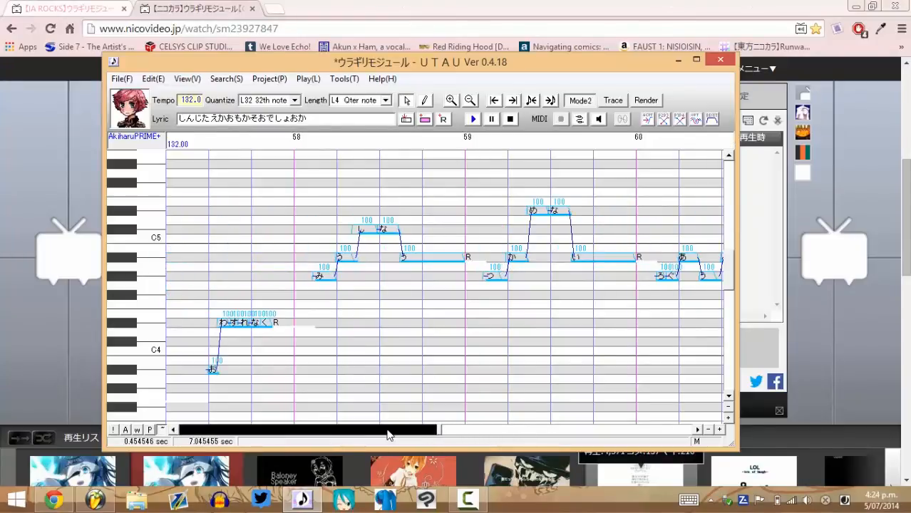
{"action": "left_click", "coordinate": [392, 432]}
{"action": "scroll", "coordinate": [447, 394], "scroll_direction": "down", "scroll_amount": 1}
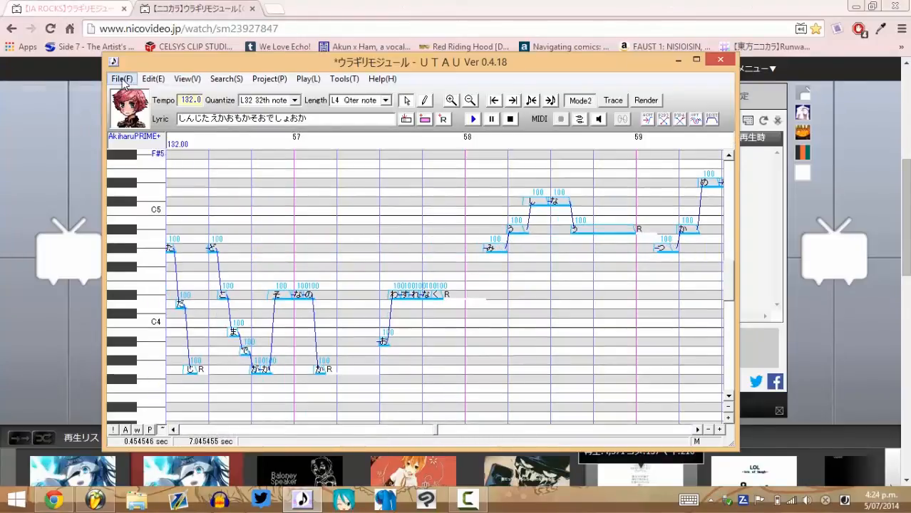
Save the project on the Desktop as a UTAU script file named ウラギリモジュール
{"action": "left_click", "coordinate": [121, 79]}
{"action": "left_click", "coordinate": [64, 123]}
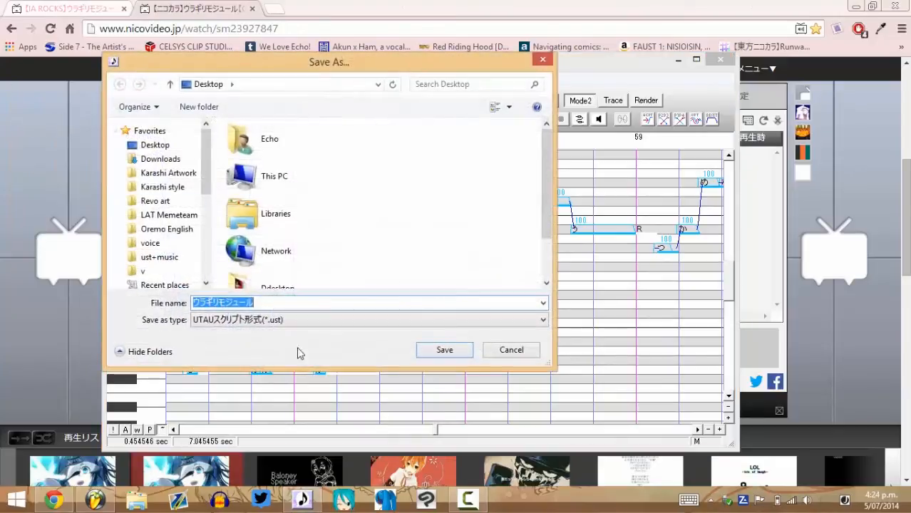
{"action": "left_click", "coordinate": [443, 350]}
{"action": "scroll", "coordinate": [413, 383], "scroll_direction": "down", "scroll_amount": 1}
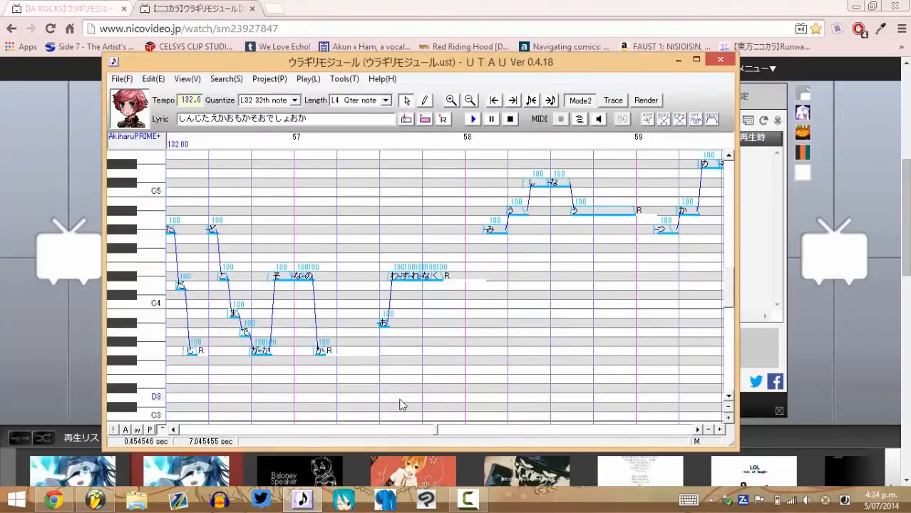
{"action": "scroll", "coordinate": [383, 434], "scroll_direction": "left", "scroll_amount": 1}
{"action": "left_click", "coordinate": [270, 79]}
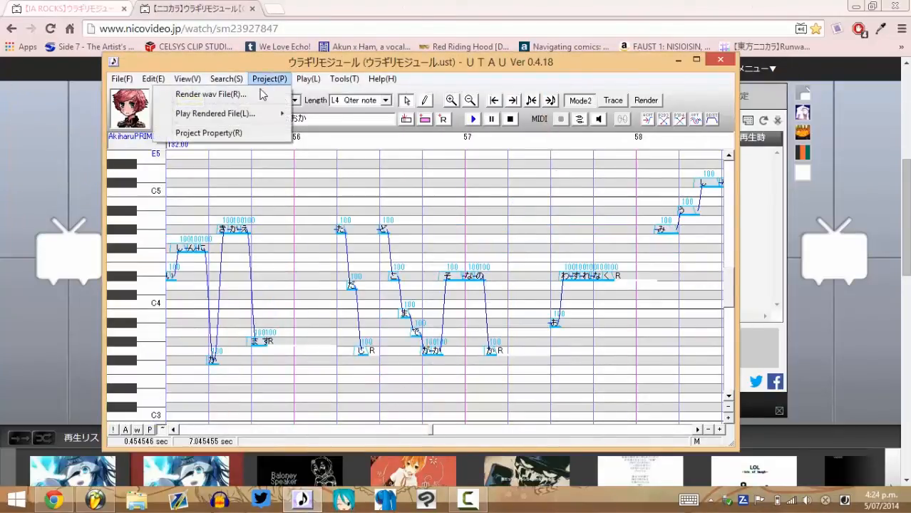
{"action": "left_click", "coordinate": [259, 94]}
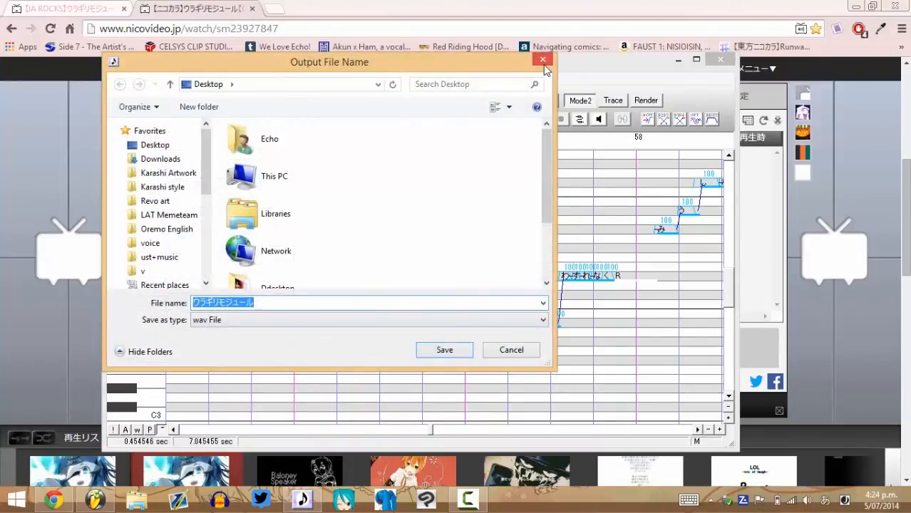
{"action": "left_click", "coordinate": [544, 61]}
{"action": "left_click", "coordinate": [94, 499]}
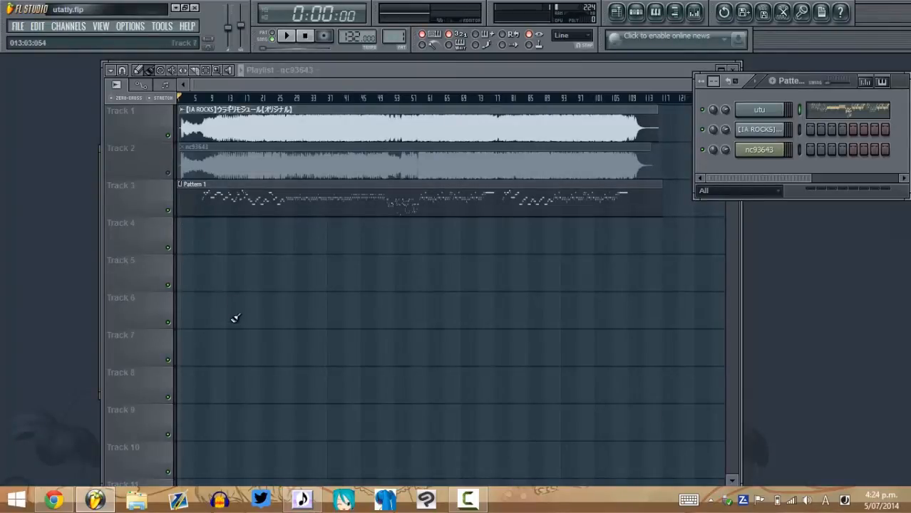
{"action": "left_click", "coordinate": [302, 499]}
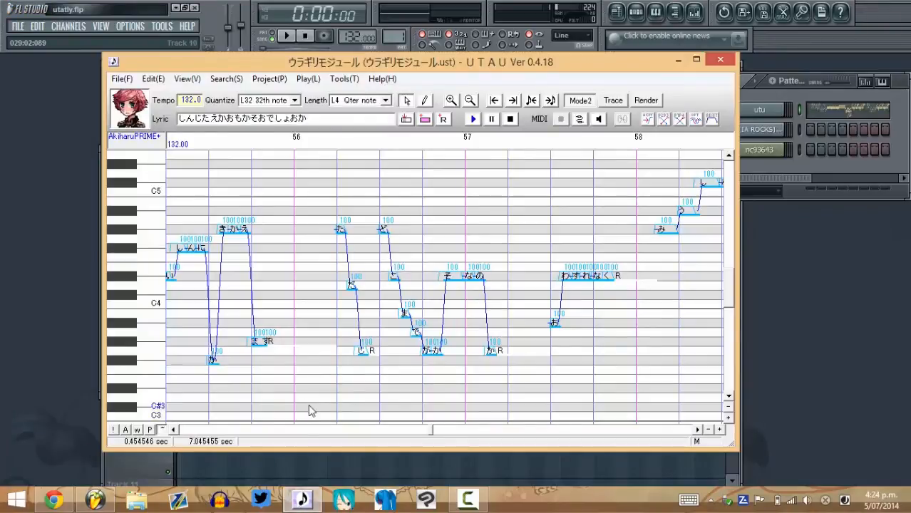
Select all notes of the song and apply Portamento to them in the pitch control settings
{"action": "left_click", "coordinate": [281, 433]}
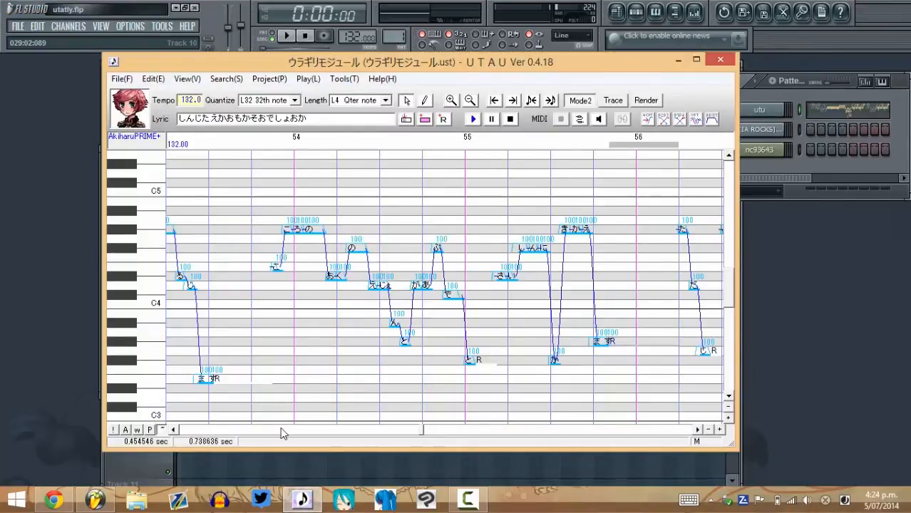
{"action": "left_click", "coordinate": [473, 432]}
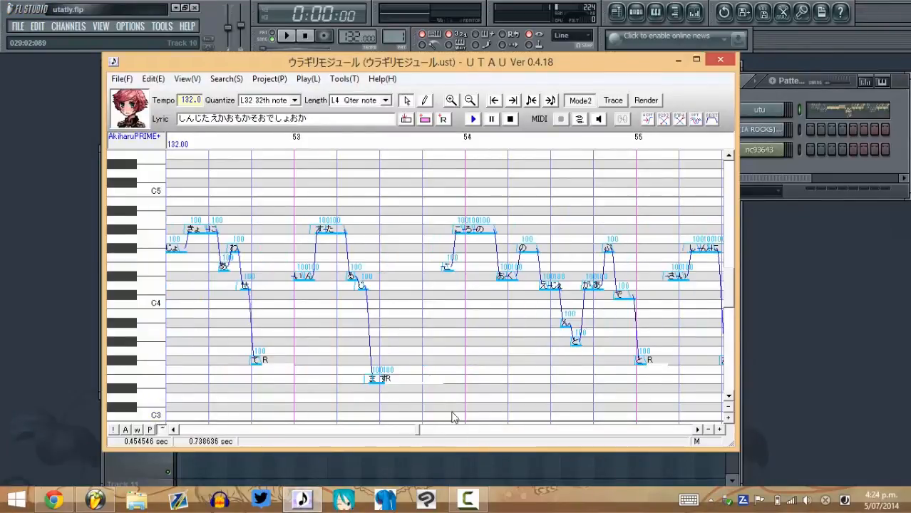
{"action": "left_click", "coordinate": [400, 435]}
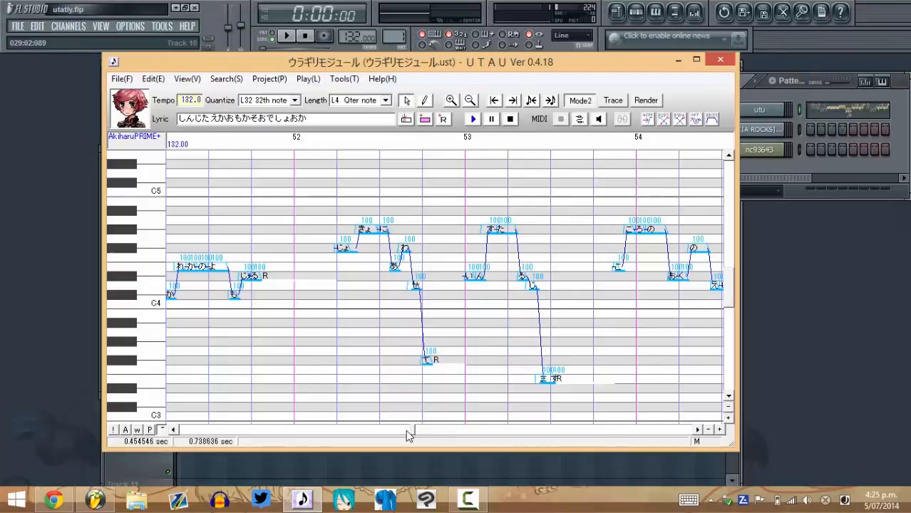
{"action": "key", "text": "ctrl+a"}
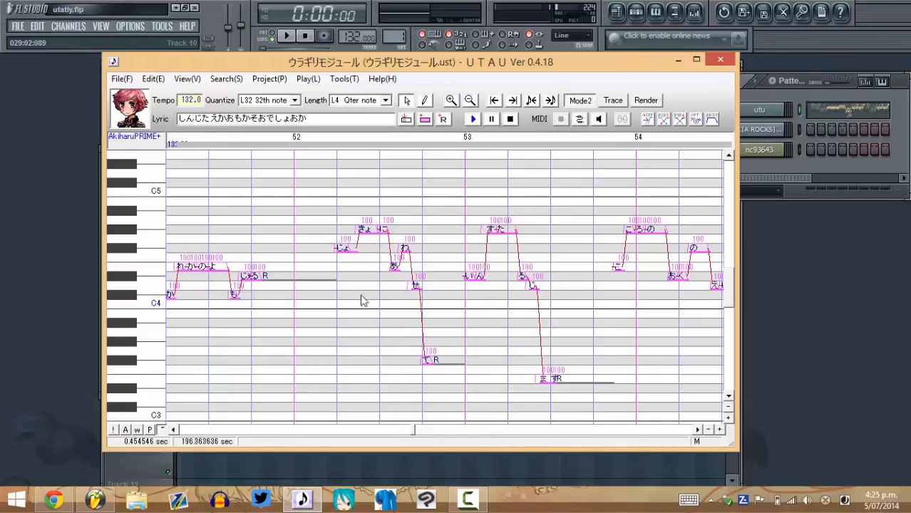
{"action": "right_click", "coordinate": [345, 253]}
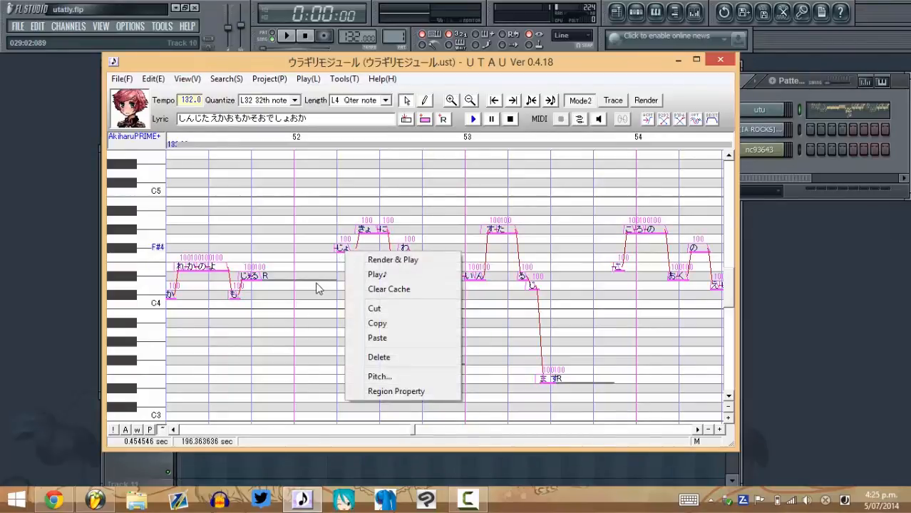
{"action": "left_click", "coordinate": [351, 375]}
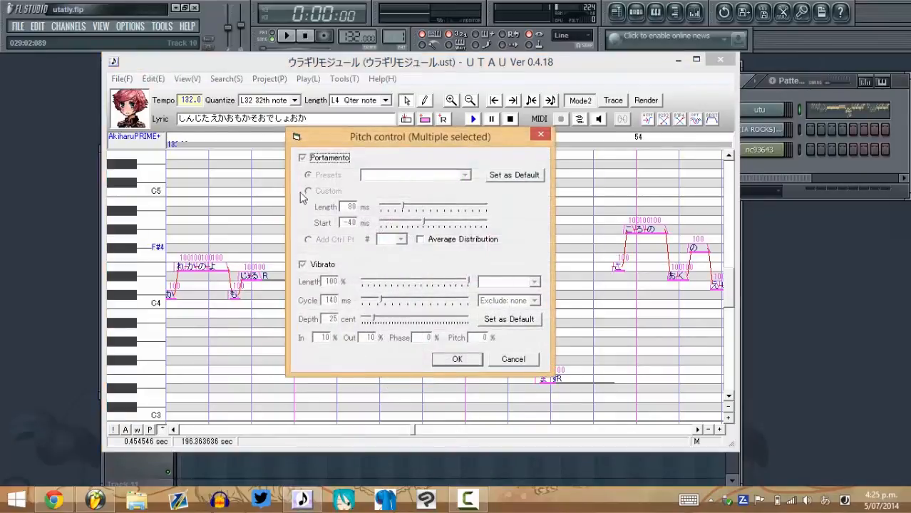
{"action": "left_click", "coordinate": [303, 158]}
{"action": "left_click", "coordinate": [457, 359]}
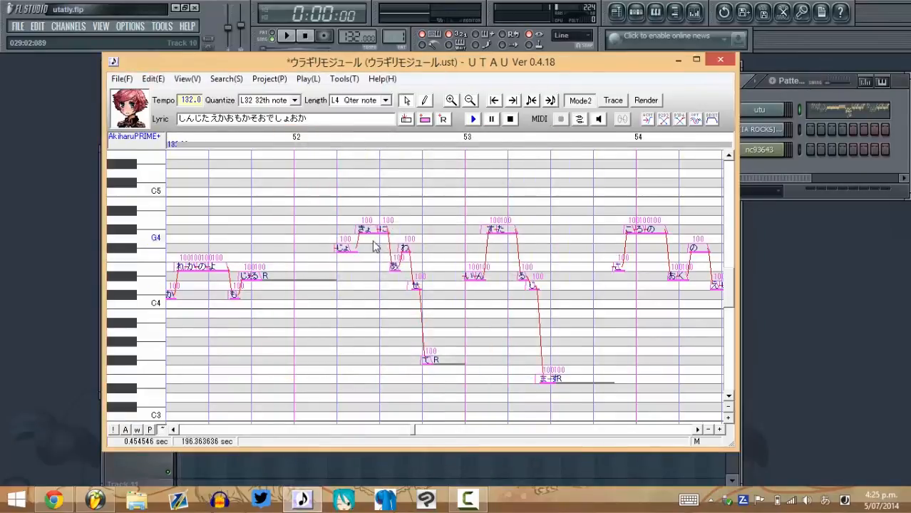
Set the Modulation of all selected notes to 0 in their note properties
{"action": "right_click", "coordinate": [369, 238]}
{"action": "left_click", "coordinate": [420, 373]}
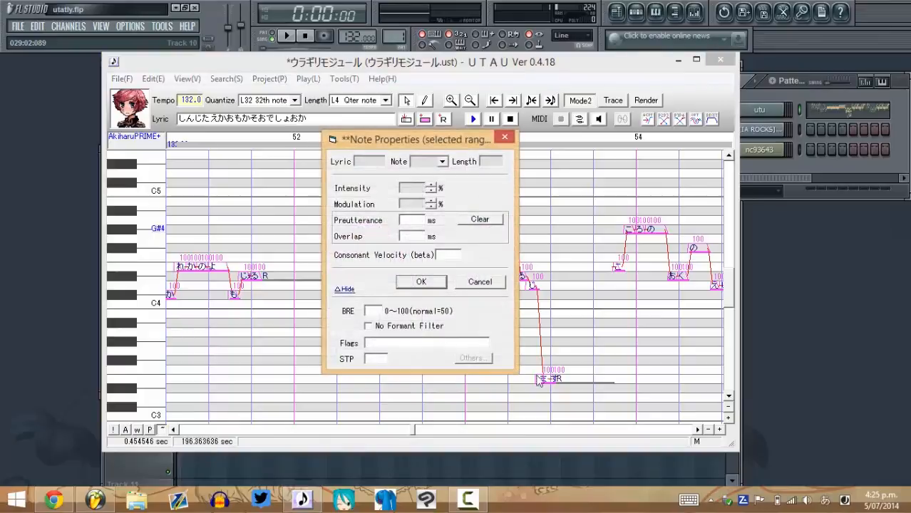
{"action": "left_click", "coordinate": [417, 203]}
{"action": "type", "text": "0"}
{"action": "left_click", "coordinate": [424, 283]}
Convert the lyrics of all selected notes to VCV form with the VCV Converter plug-in
{"action": "scroll", "coordinate": [418, 314], "scroll_direction": "down", "scroll_amount": 1}
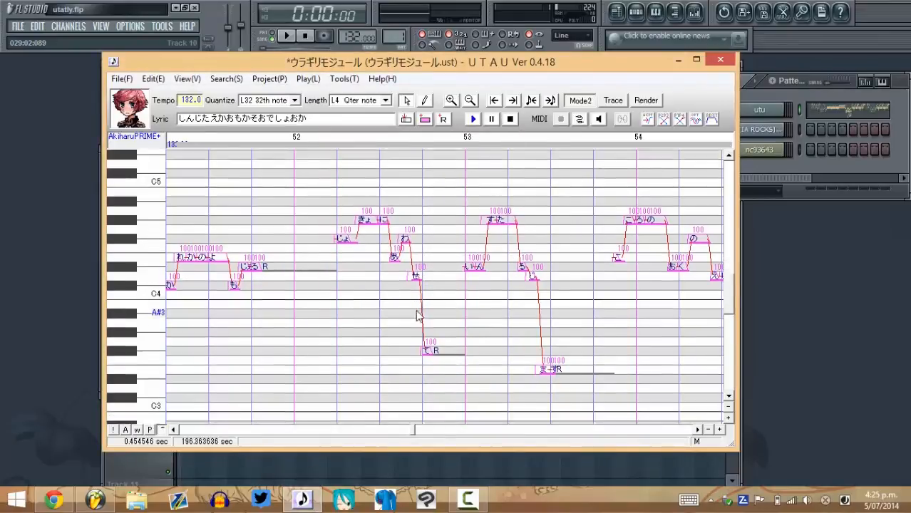
{"action": "scroll", "coordinate": [418, 314], "scroll_direction": "down", "scroll_amount": 1}
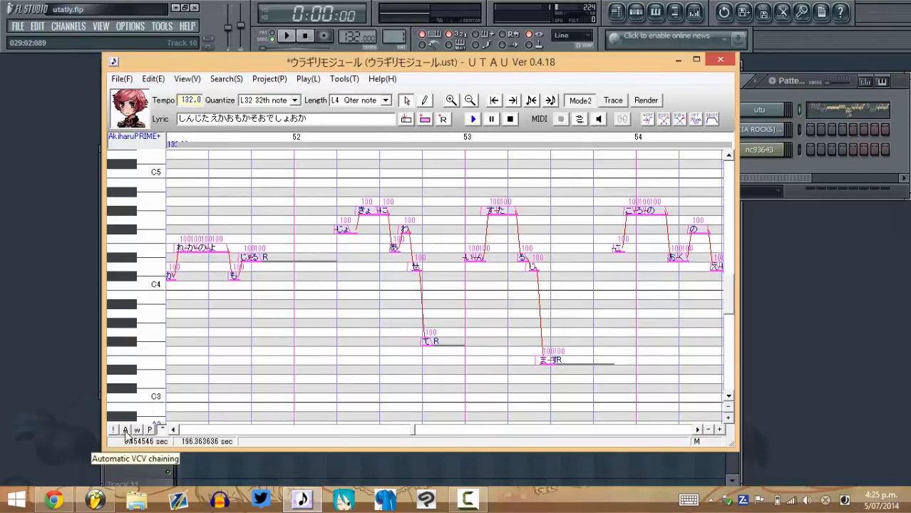
{"action": "left_click", "coordinate": [345, 79]}
{"action": "mouse_move", "coordinate": [311, 128]}
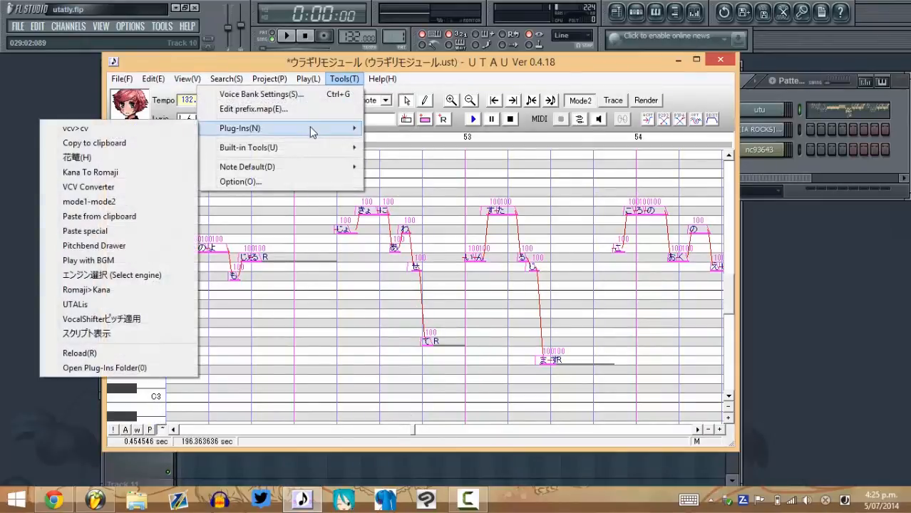
{"action": "left_click", "coordinate": [134, 187]}
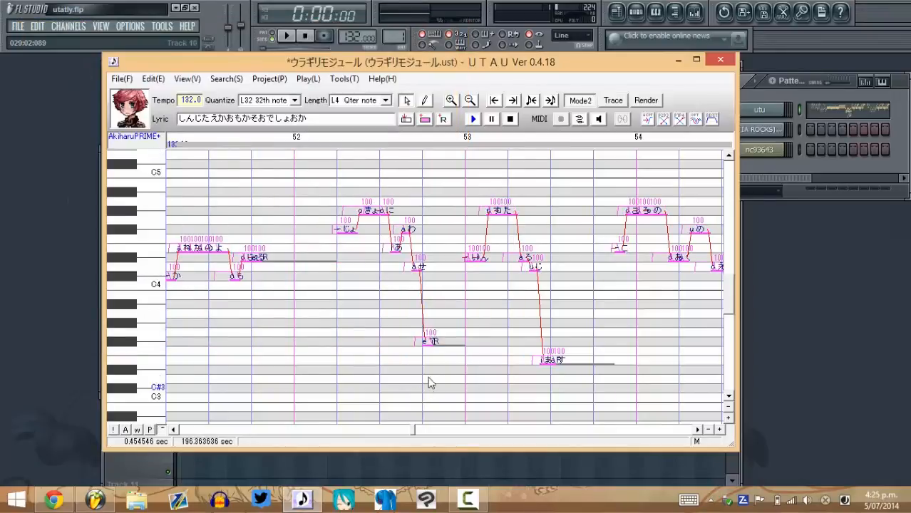
{"action": "left_click", "coordinate": [340, 431]}
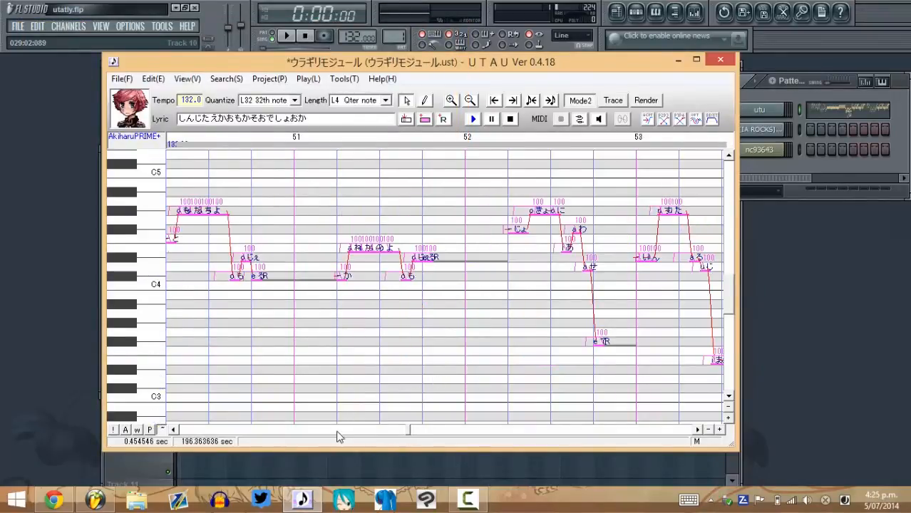
Open the note properties of all selected notes and accept them
{"action": "left_click", "coordinate": [340, 431]}
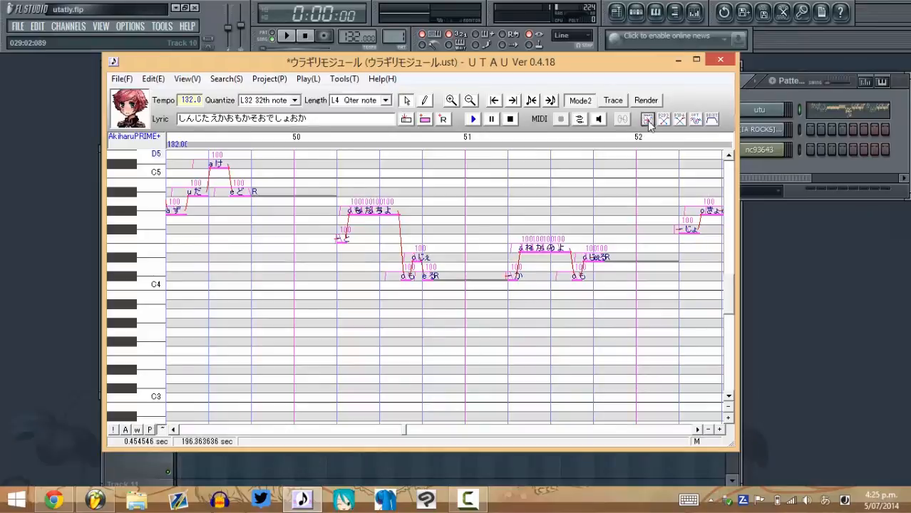
{"action": "right_click", "coordinate": [379, 208]}
{"action": "left_click", "coordinate": [399, 350]}
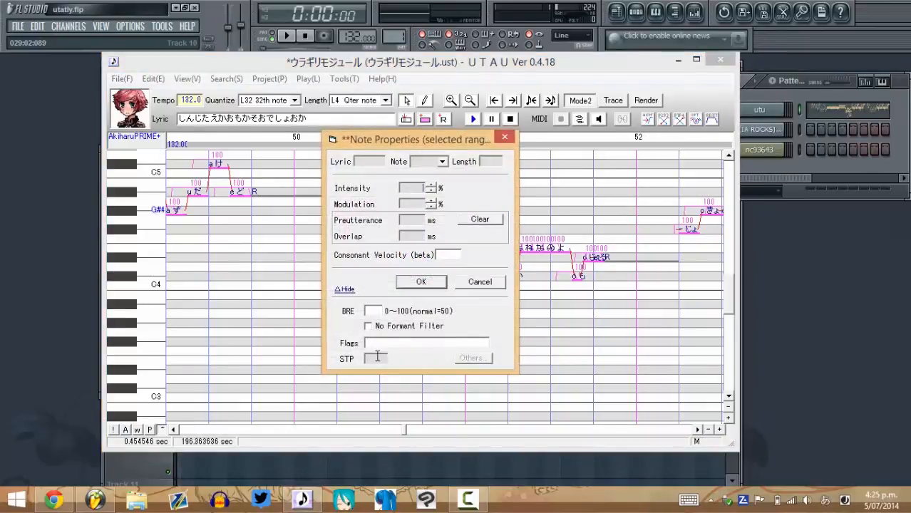
{"action": "left_click", "coordinate": [421, 282]}
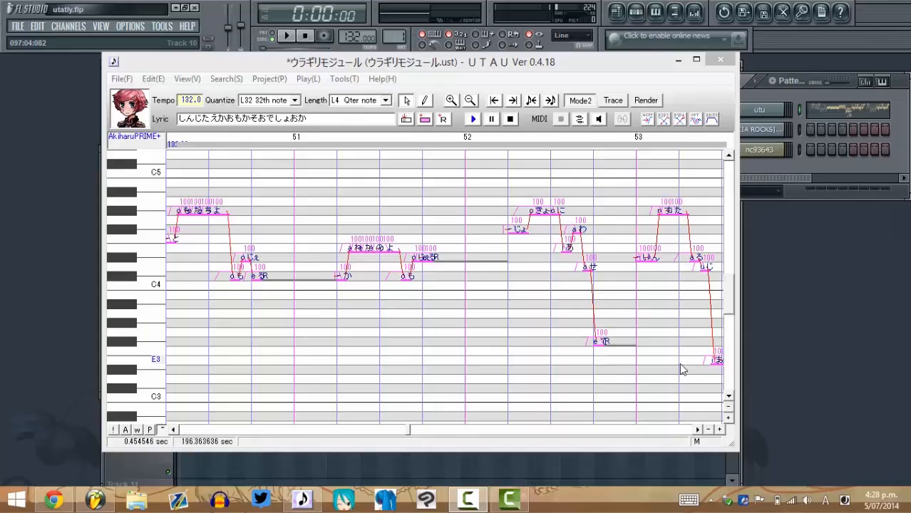
Select the phrase from と through the second じぇ in bars 50 and 51, then render and play it
{"action": "left_click", "coordinate": [172, 430]}
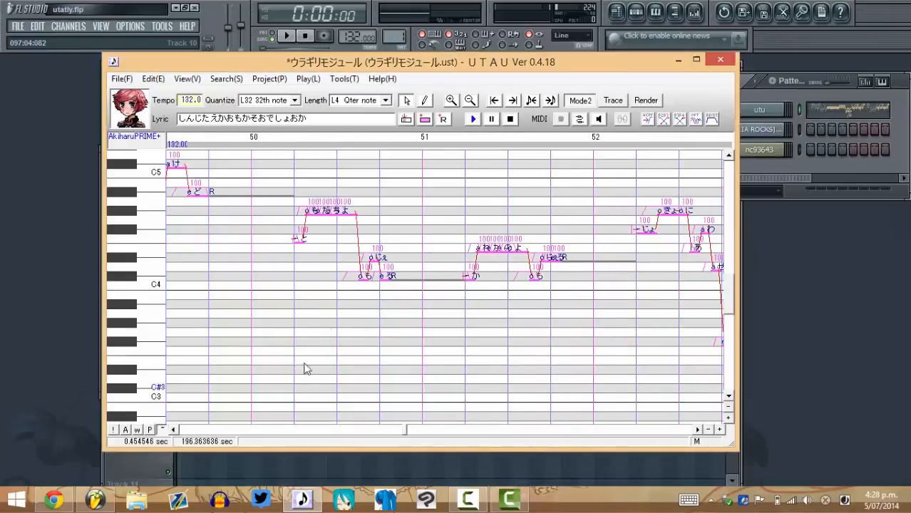
{"action": "left_click", "coordinate": [330, 304]}
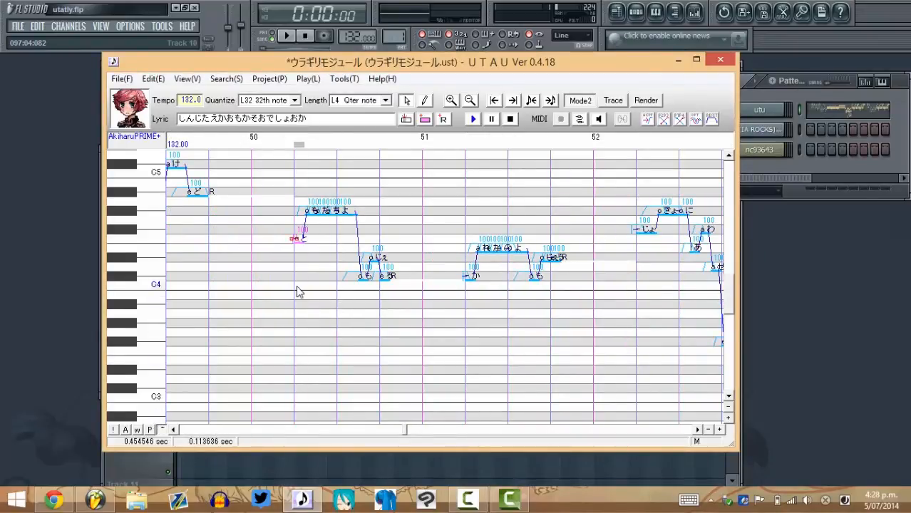
{"action": "left_click_drag", "start_coordinate": [298, 294], "coordinate": [403, 277]}
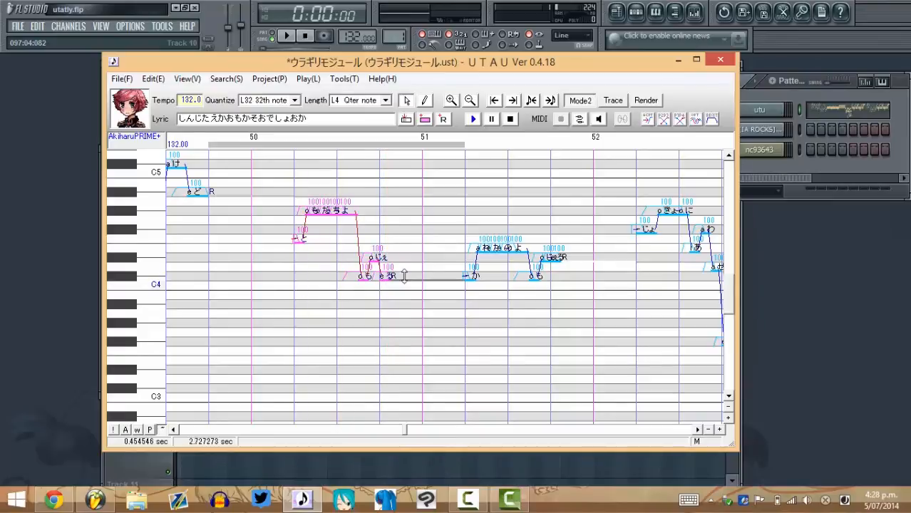
{"action": "left_click_drag", "start_coordinate": [287, 282], "coordinate": [563, 286]}
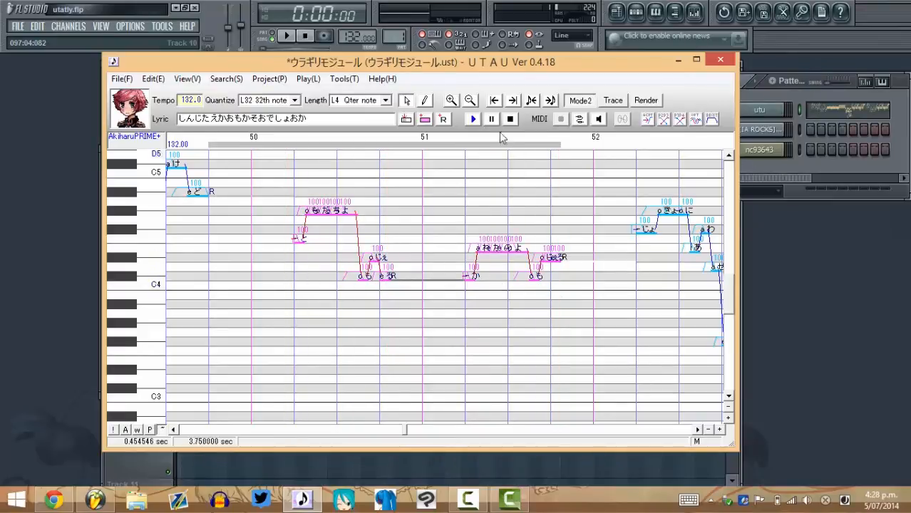
{"action": "left_click", "coordinate": [475, 119]}
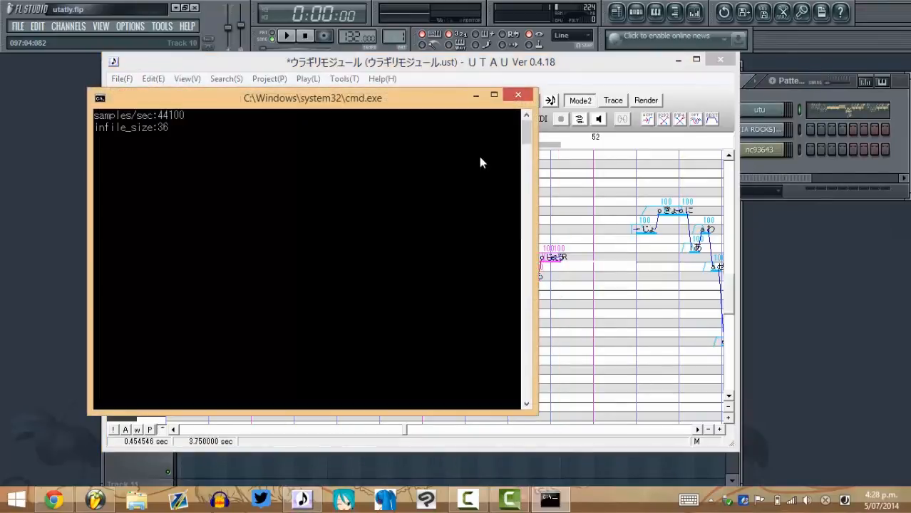
{"action": "left_click", "coordinate": [579, 85]}
{"action": "left_click", "coordinate": [421, 281]}
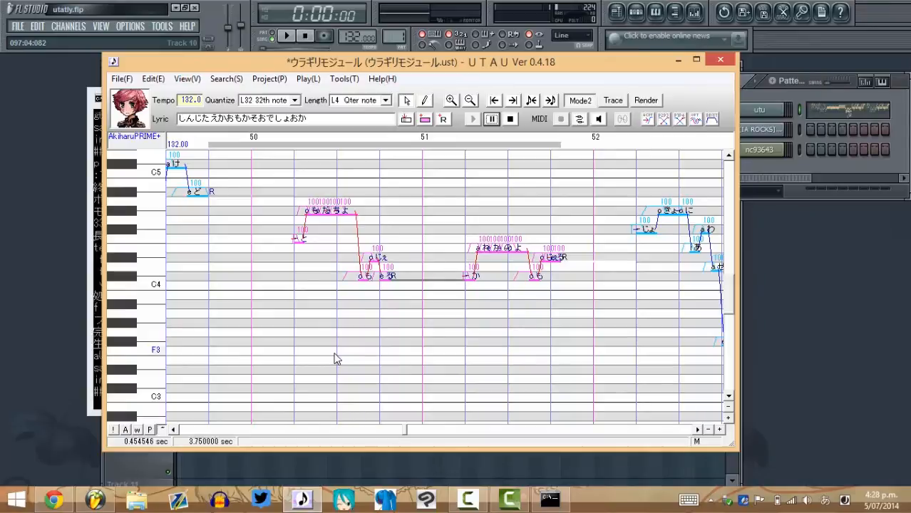
{"action": "left_click", "coordinate": [97, 141]}
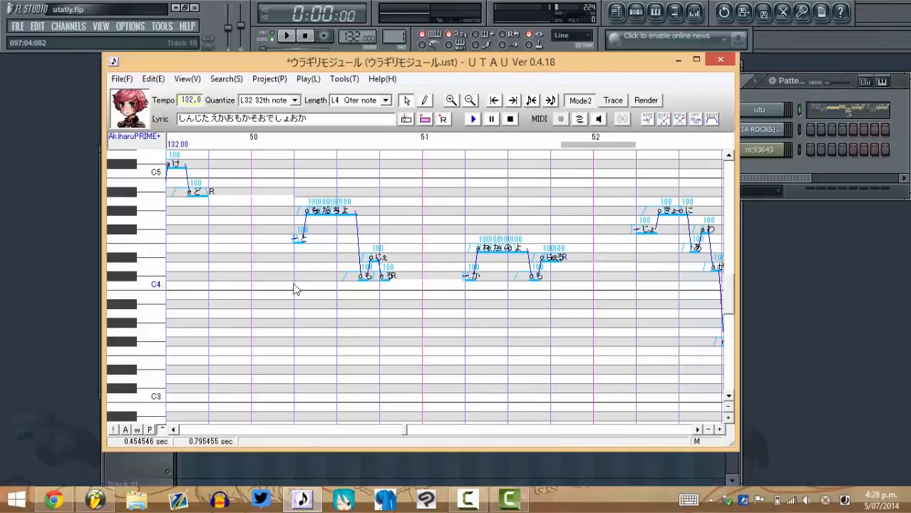
Add a control point to the pitch curve of the と note in bar 50 and pull its start below C4 into a rising scoop
{"action": "left_click", "coordinate": [320, 255]}
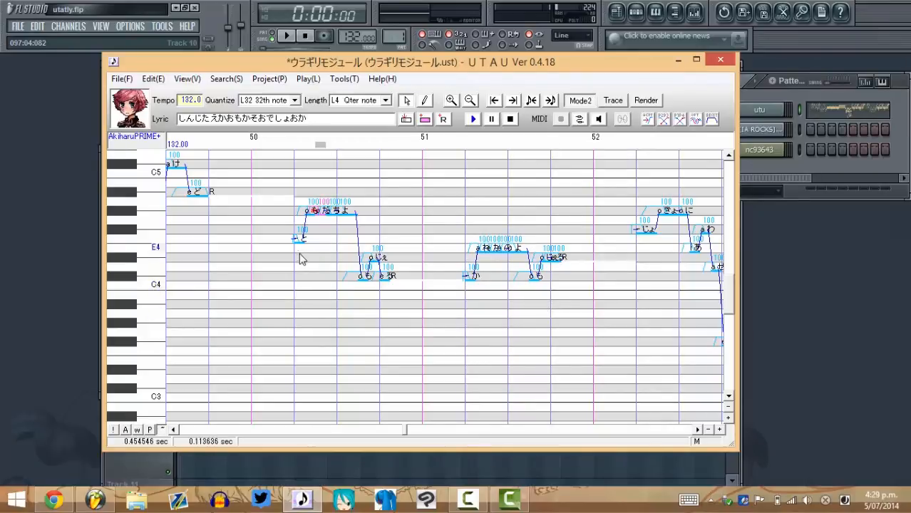
{"action": "right_click", "coordinate": [298, 239]}
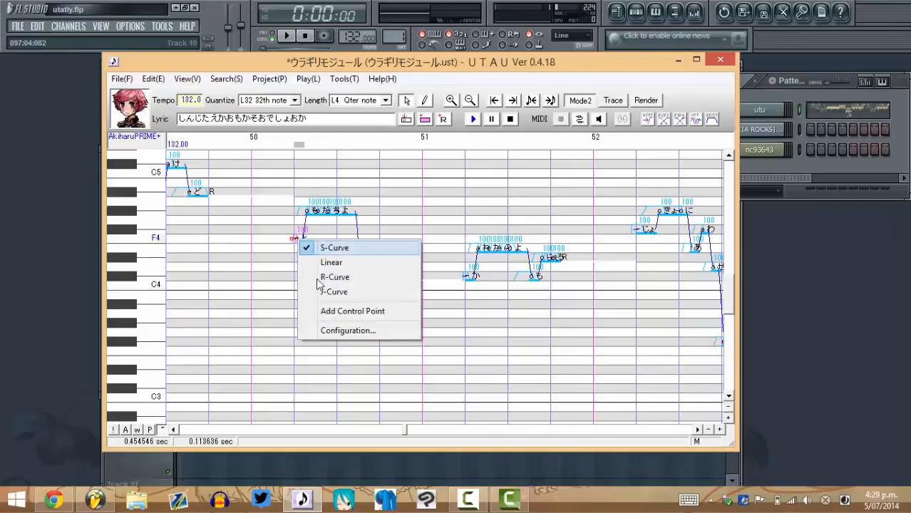
{"action": "left_click", "coordinate": [352, 310]}
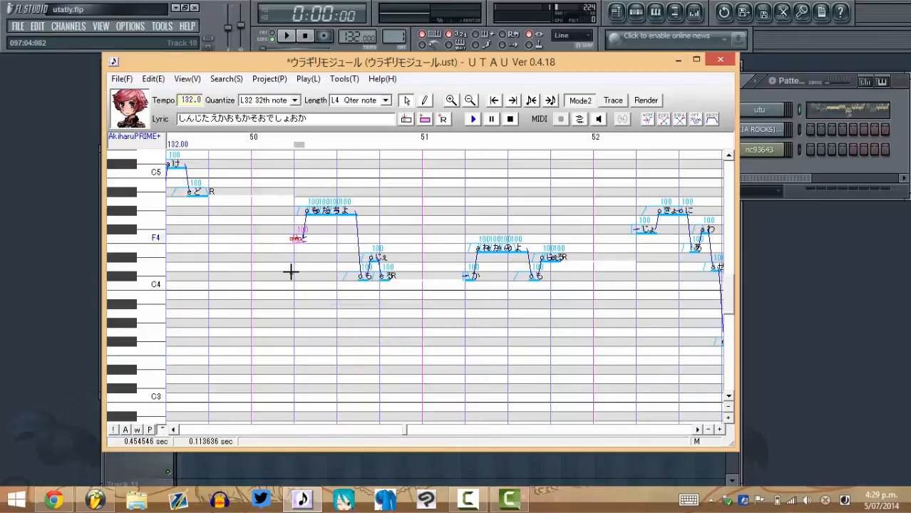
{"action": "left_click", "coordinate": [291, 271]}
{"action": "left_click_drag", "start_coordinate": [267, 285], "coordinate": [269, 298]}
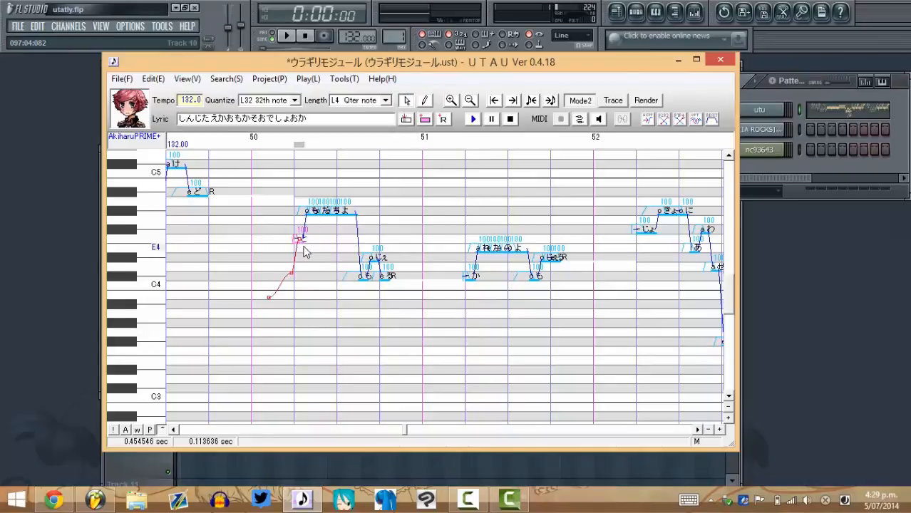
{"action": "left_click_drag", "start_coordinate": [298, 242], "coordinate": [300, 247]}
{"action": "key", "text": "ctrl+z"}
Widen the pitch transition from the と note up into the following も note in bar 50 into a gentler slope
{"action": "left_click", "coordinate": [308, 214]}
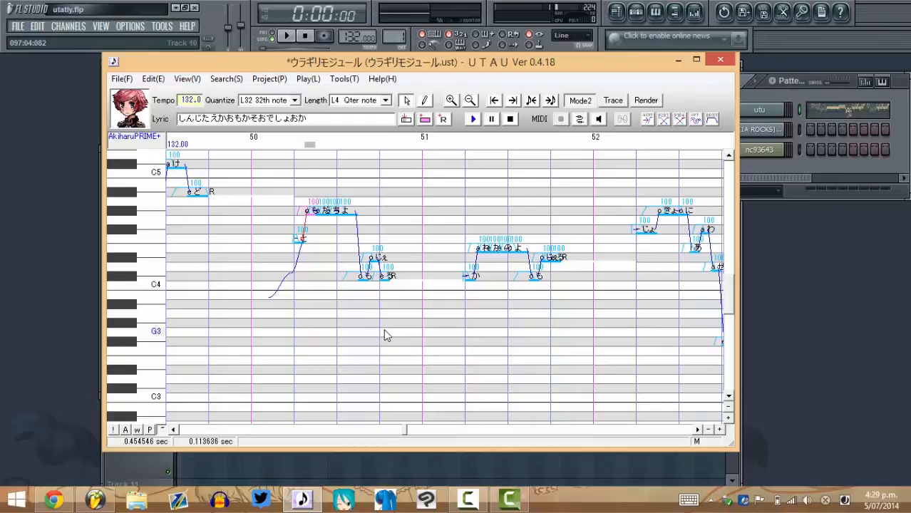
{"action": "left_click", "coordinate": [189, 192]}
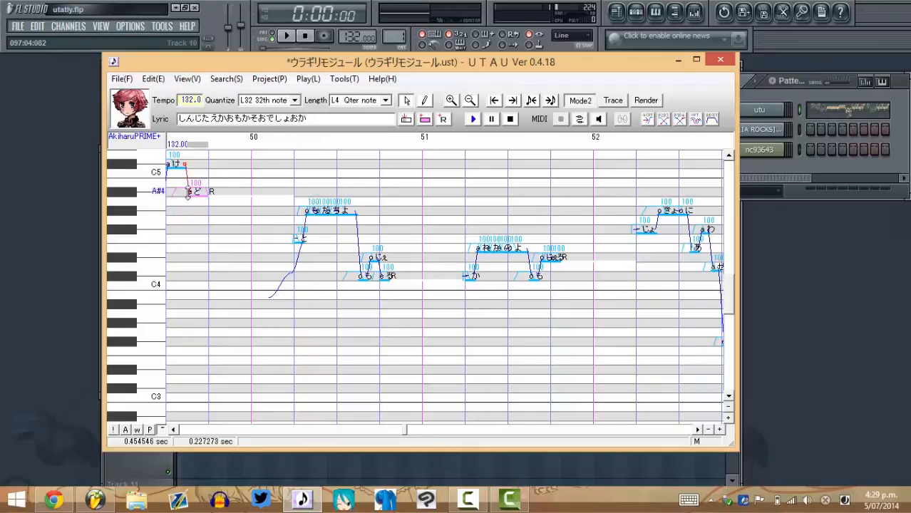
{"action": "left_click", "coordinate": [307, 214]}
{"action": "left_click", "coordinate": [307, 240]}
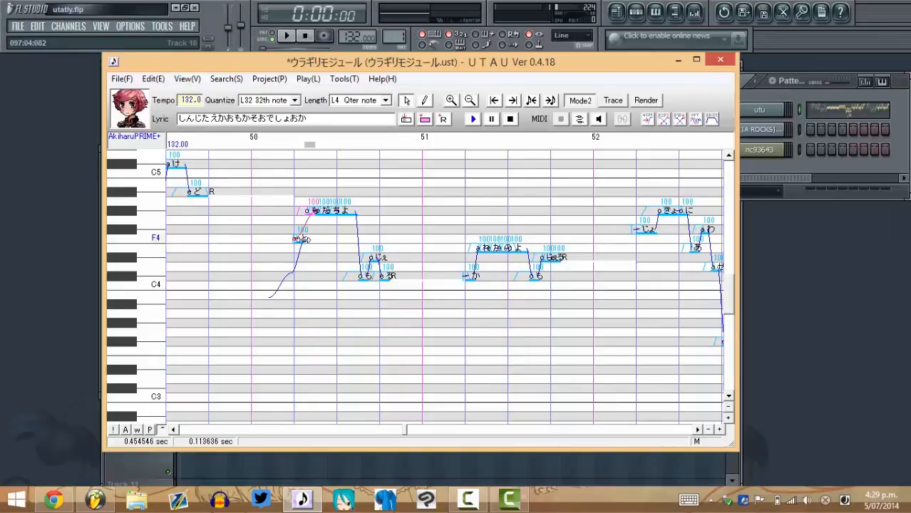
{"action": "left_click", "coordinate": [300, 242]}
{"action": "left_click", "coordinate": [319, 218]}
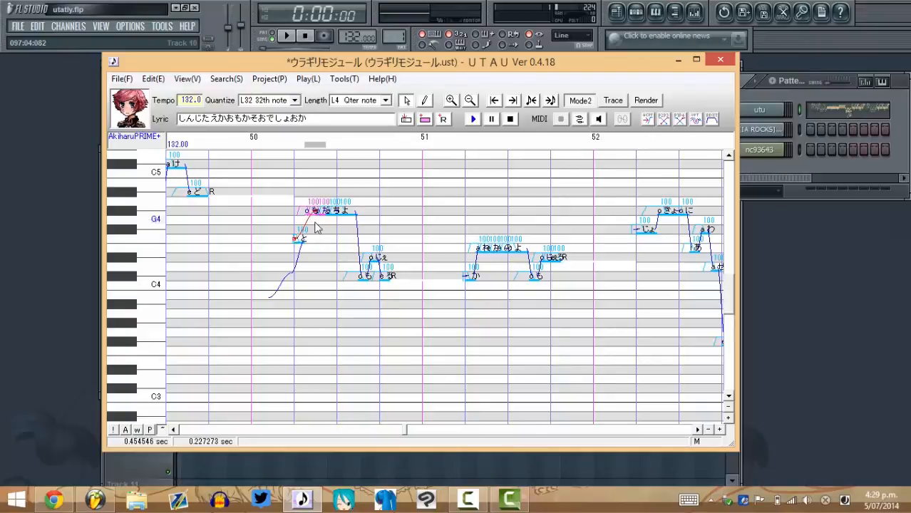
Smooth the pitch transitions into the も, じぇ and る notes at the end of bar 50 by starting the fall from よ earlier and widening the others
{"action": "left_click", "coordinate": [365, 278]}
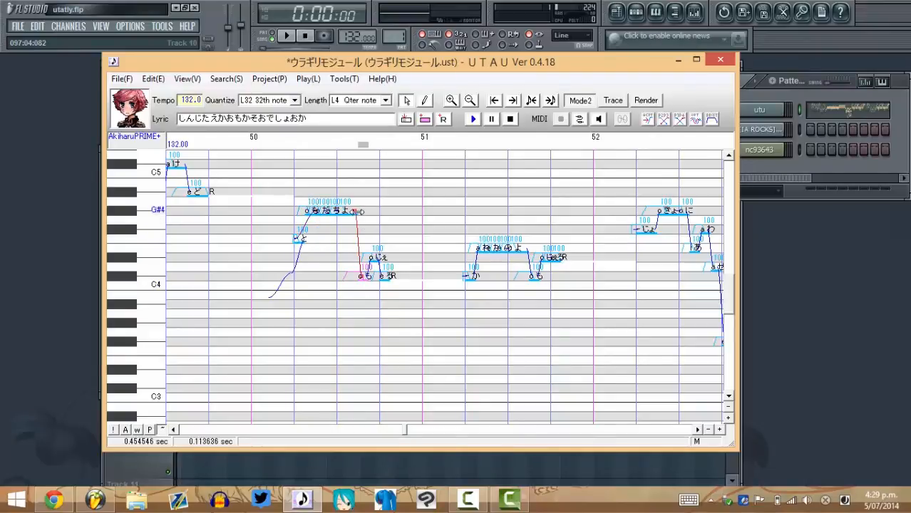
{"action": "left_click", "coordinate": [354, 213]}
{"action": "left_click", "coordinate": [364, 277]}
{"action": "left_click_drag", "start_coordinate": [356, 211], "coordinate": [344, 210]}
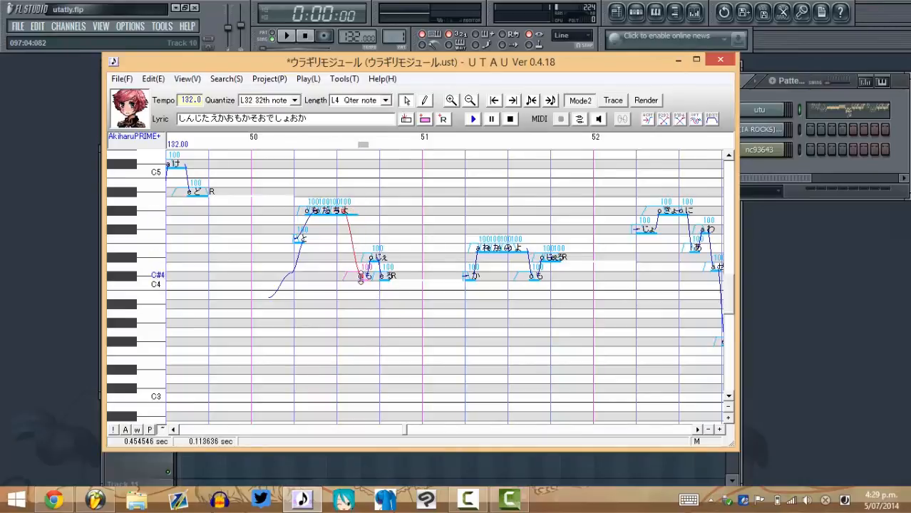
{"action": "left_click", "coordinate": [369, 258]}
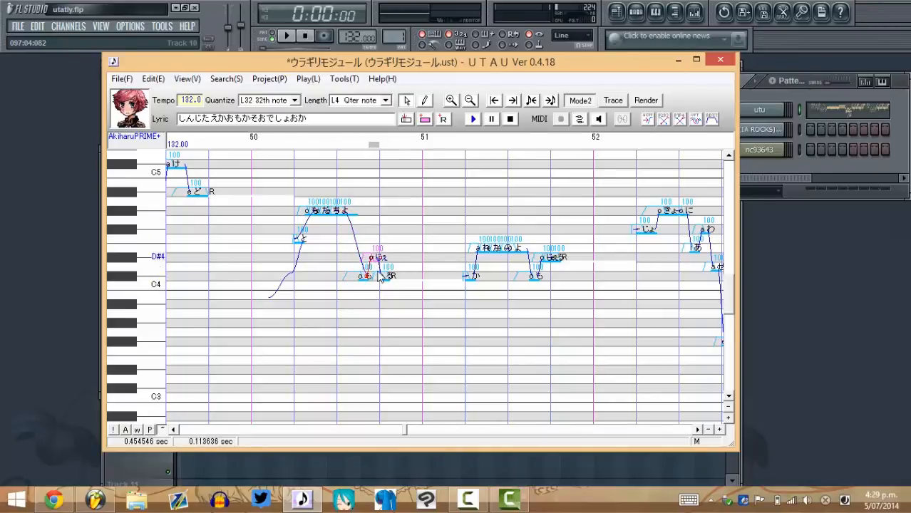
{"action": "left_click", "coordinate": [382, 277]}
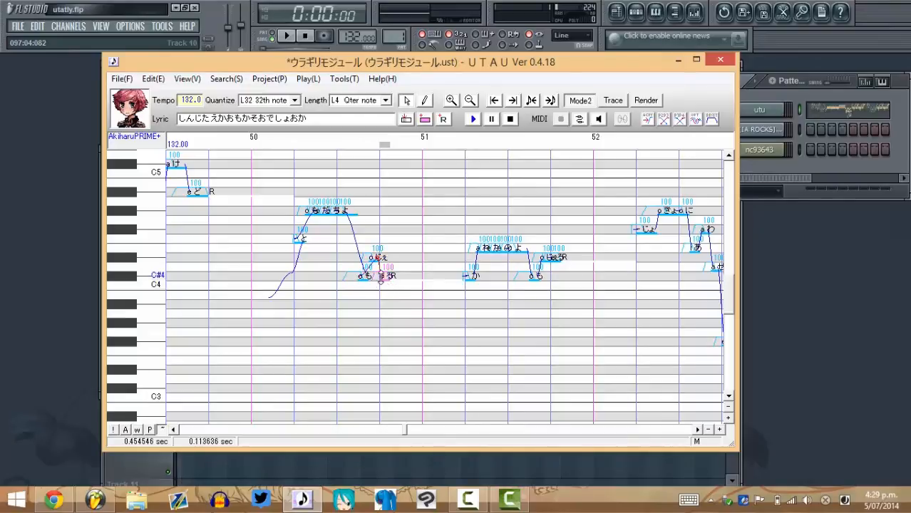
Add a control point to the pitch curve of the ち note in bar 50 and shape a small dip just below G#4
{"action": "left_click", "coordinate": [328, 213]}
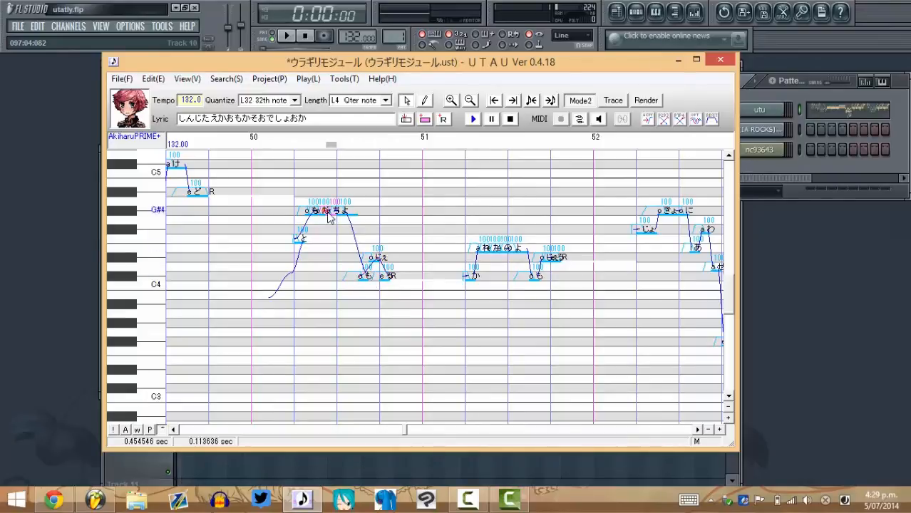
{"action": "right_click", "coordinate": [328, 213]}
{"action": "key", "text": "Escape"}
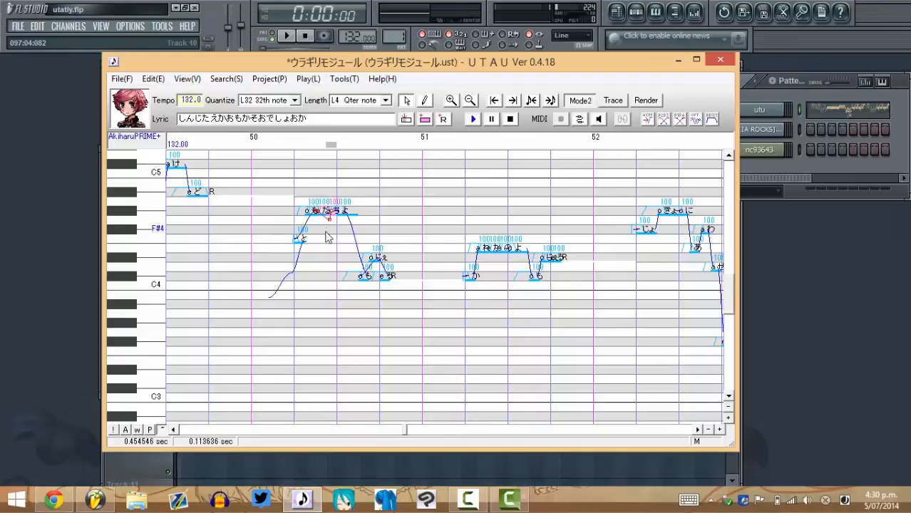
Add a control point to the pitch curve of the note after か in bar 51 and start its rise earlier
{"action": "right_click", "coordinate": [477, 248]}
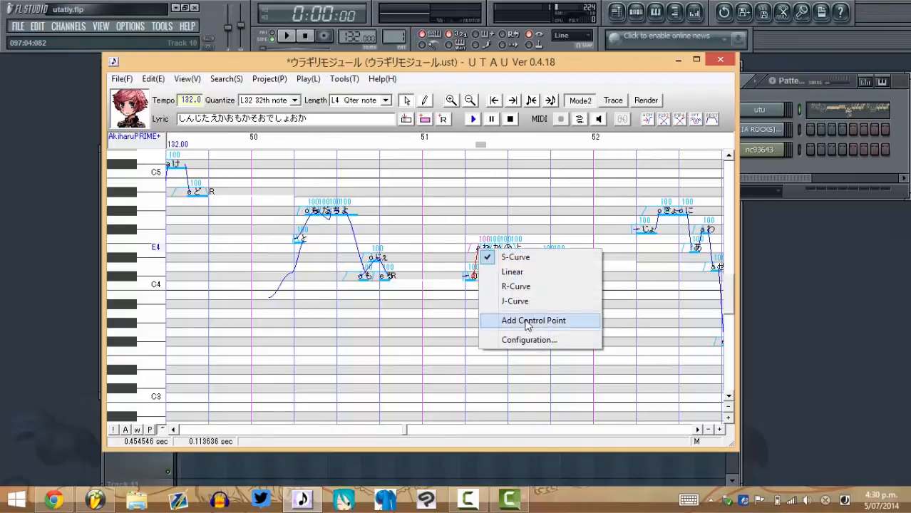
{"action": "left_click", "coordinate": [531, 321]}
{"action": "mouse_move", "coordinate": [477, 268]}
{"action": "left_mouse_down"}
{"action": "mouse_move", "coordinate": [481, 250]}
{"action": "mouse_move", "coordinate": [460, 274]}
{"action": "left_mouse_up"}
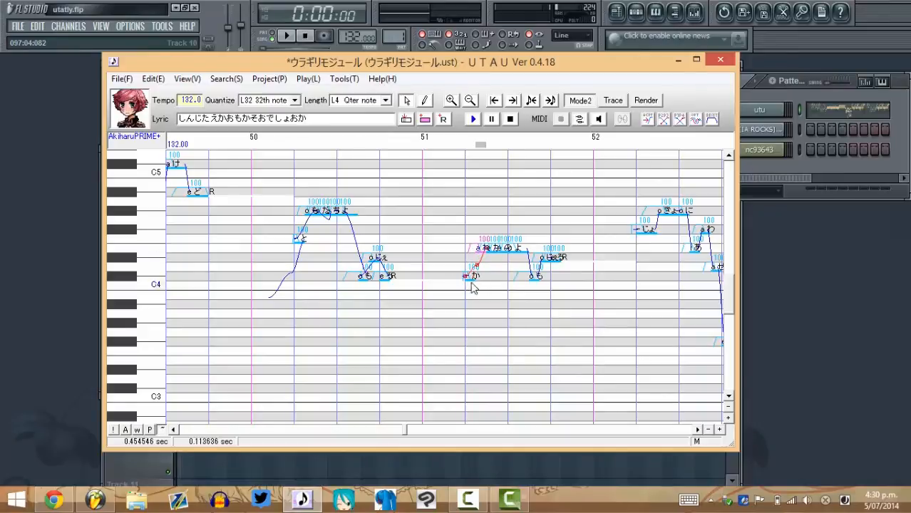
Add a control point to the pitch curve of the か note in bar 51 and pull its start down near A#3 into a scoop
{"action": "left_click", "coordinate": [469, 279]}
{"action": "right_click", "coordinate": [465, 280]}
{"action": "left_click", "coordinate": [528, 347]}
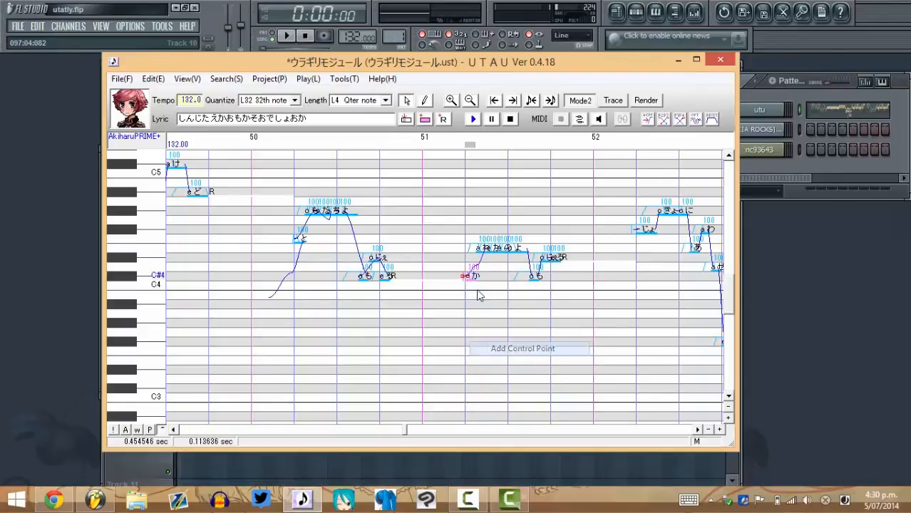
{"action": "left_click_drag", "start_coordinate": [464, 272], "coordinate": [444, 312]}
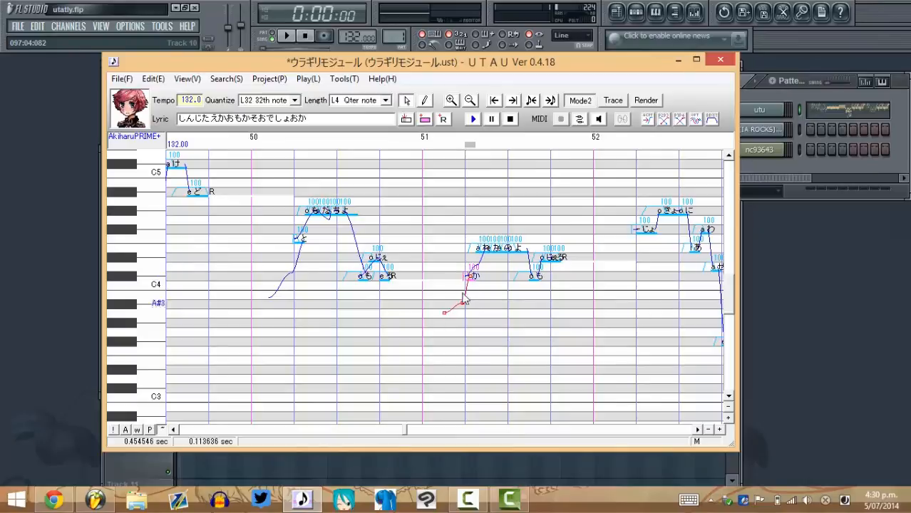
Widen the pitch transitions from よ down to も and from も up to じぇ in bar 51, and dismiss the ZoneAlarm notification
{"action": "left_click", "coordinate": [536, 277]}
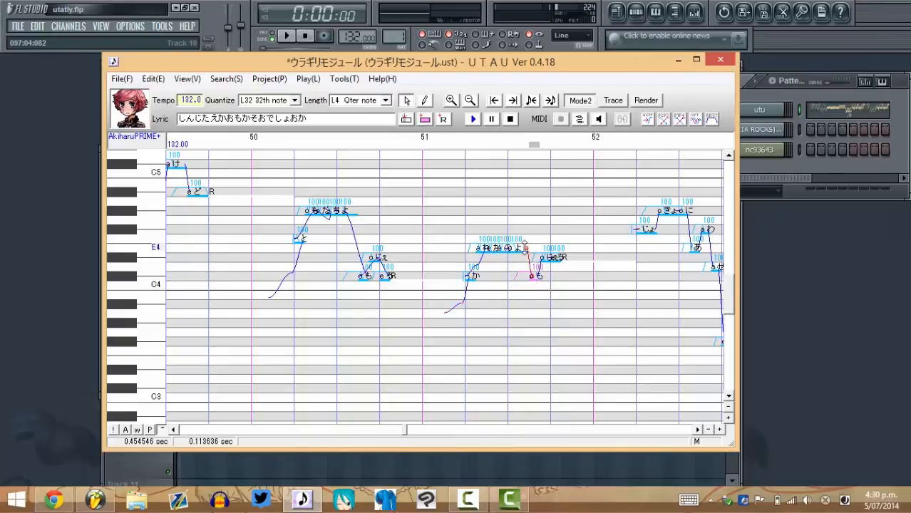
{"action": "right_click", "coordinate": [516, 235]}
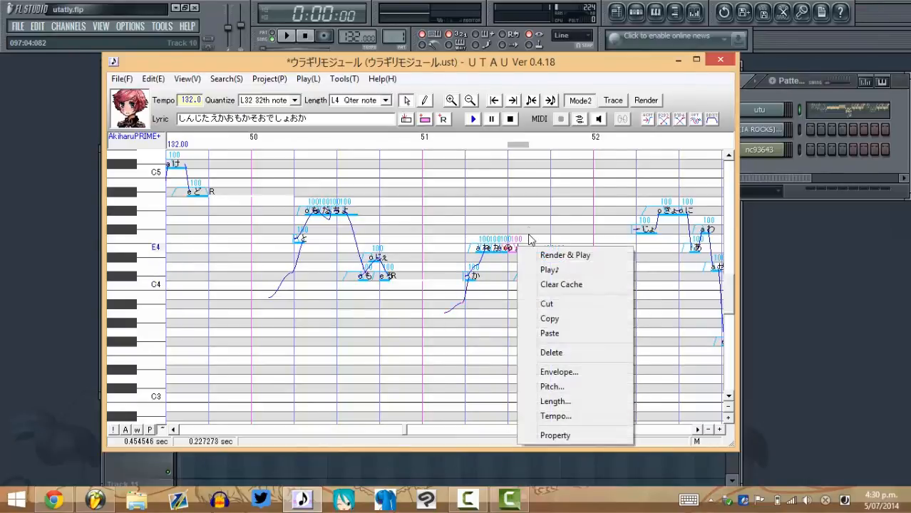
{"action": "left_click", "coordinate": [533, 283]}
{"action": "left_click_drag", "start_coordinate": [532, 276], "coordinate": [539, 276]}
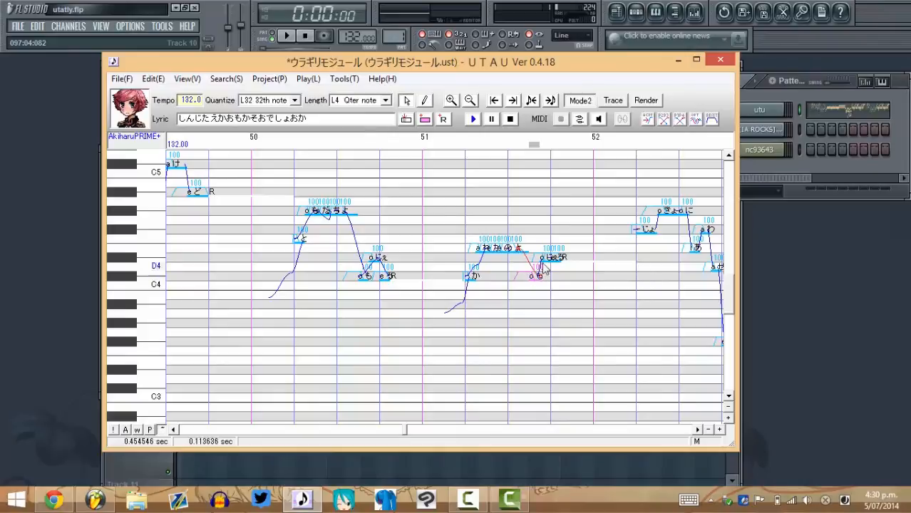
{"action": "left_click", "coordinate": [547, 259]}
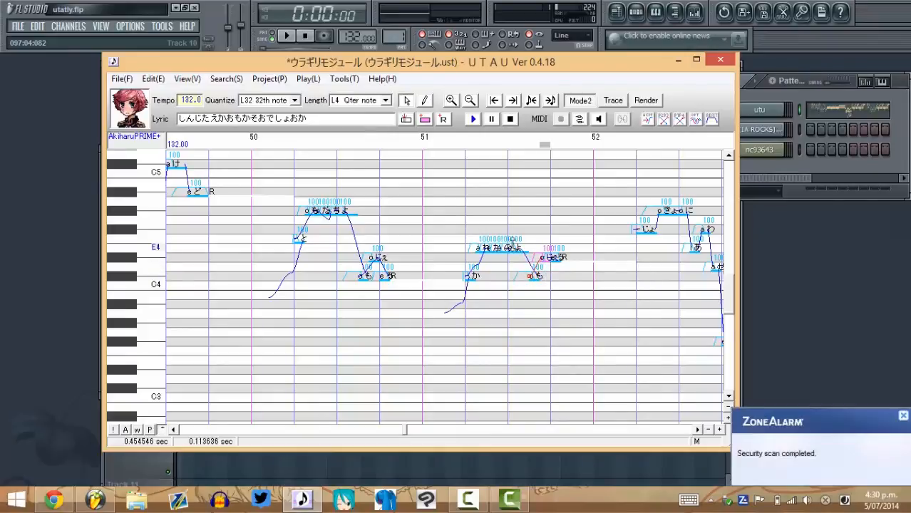
{"action": "left_click", "coordinate": [902, 418]}
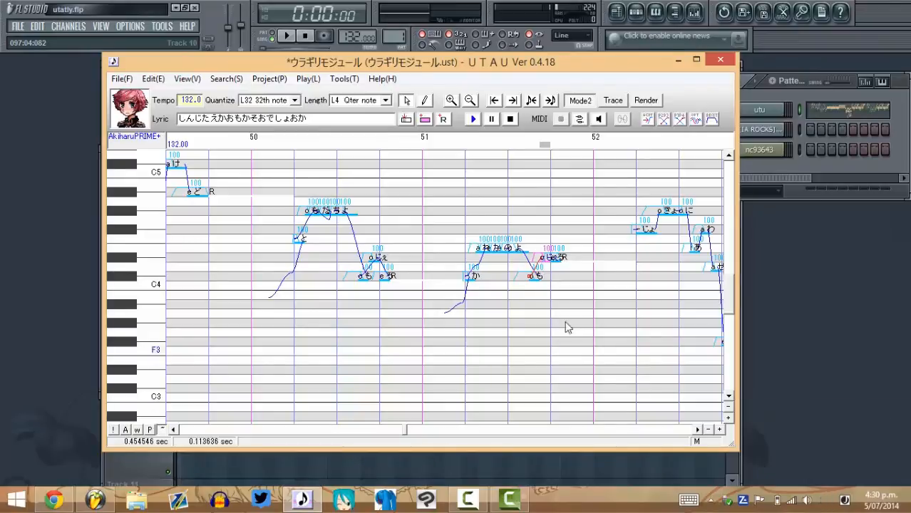
Add a control point to the pitch curve of the よ note in bar 51 and shape a small dip below E4
{"action": "right_click", "coordinate": [501, 251]}
{"action": "left_click", "coordinate": [511, 248]}
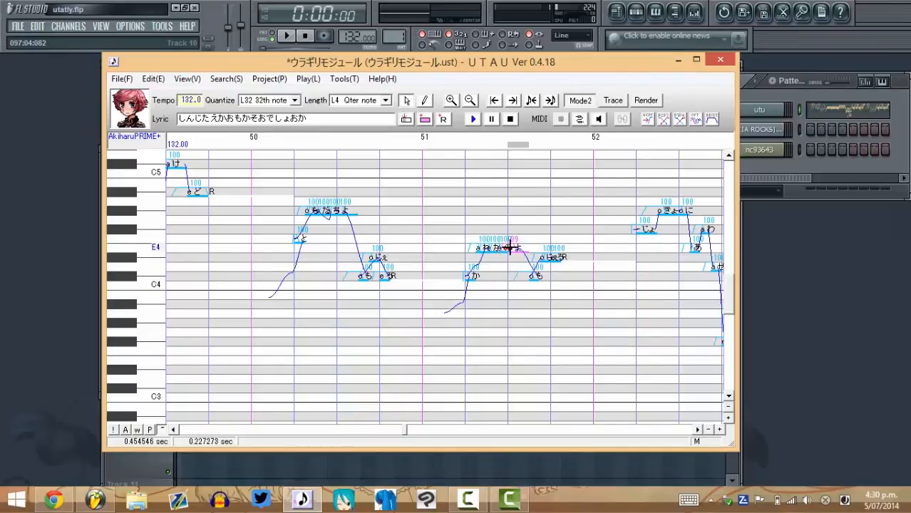
{"action": "right_click", "coordinate": [510, 248]}
{"action": "left_click", "coordinate": [558, 319]}
{"action": "left_click", "coordinate": [552, 260]}
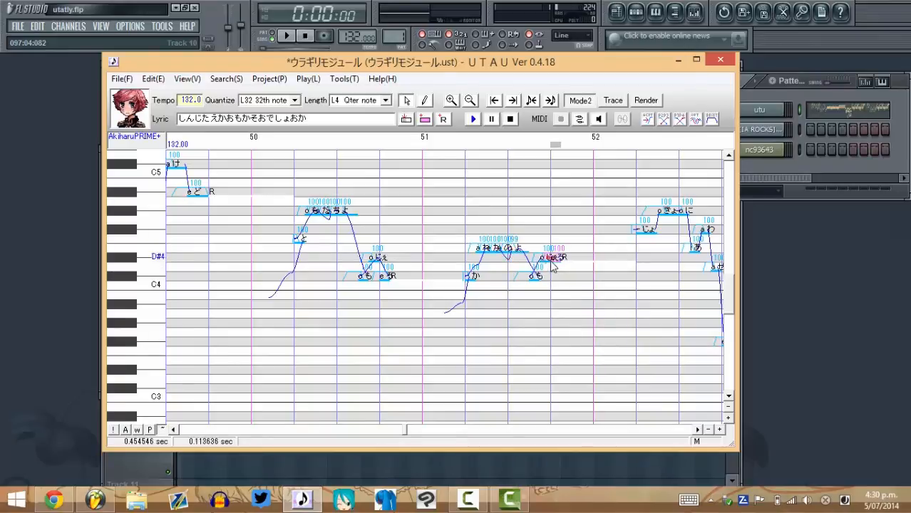
Add two control points to the pitch curve of the closing る note in bar 51 and bend its tail down to about B3
{"action": "right_click", "coordinate": [552, 257]}
{"action": "left_click", "coordinate": [563, 328]}
{"action": "right_click", "coordinate": [554, 256]}
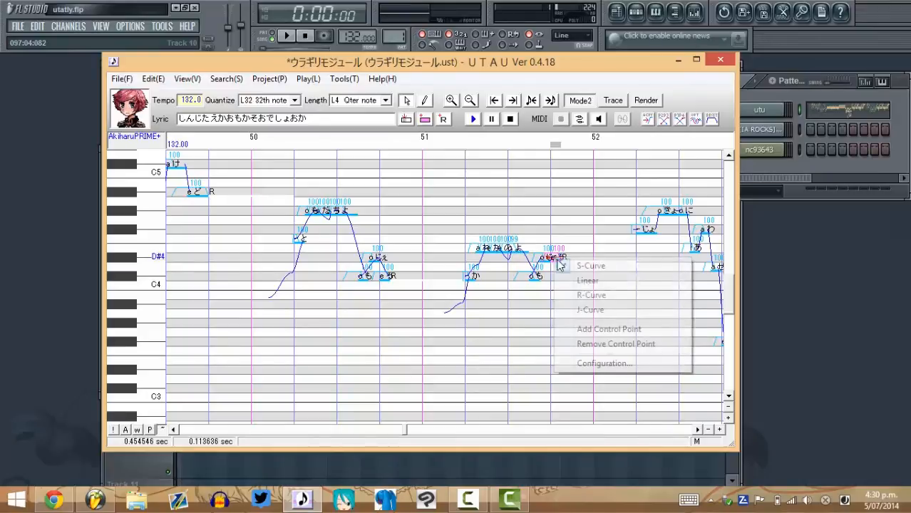
{"action": "left_click", "coordinate": [592, 326]}
{"action": "left_click_drag", "start_coordinate": [562, 259], "coordinate": [562, 302]}
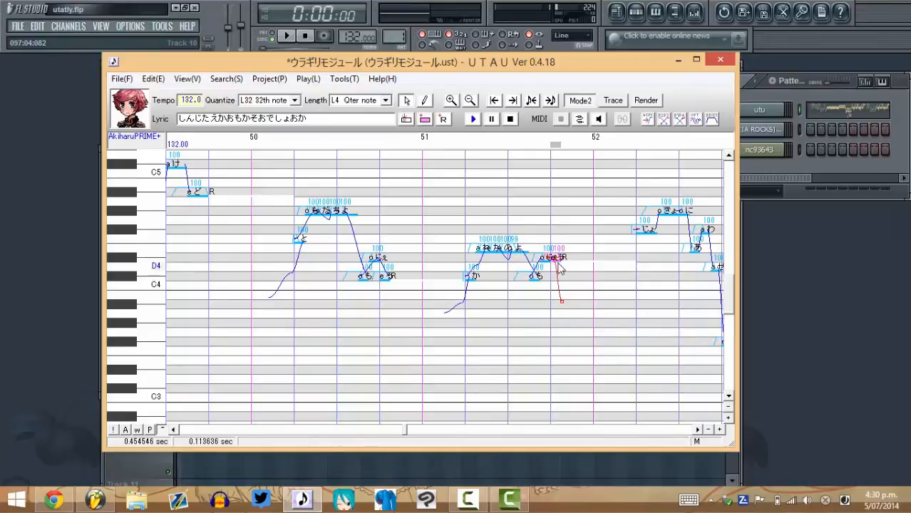
{"action": "left_click_drag", "start_coordinate": [554, 258], "coordinate": [578, 301]}
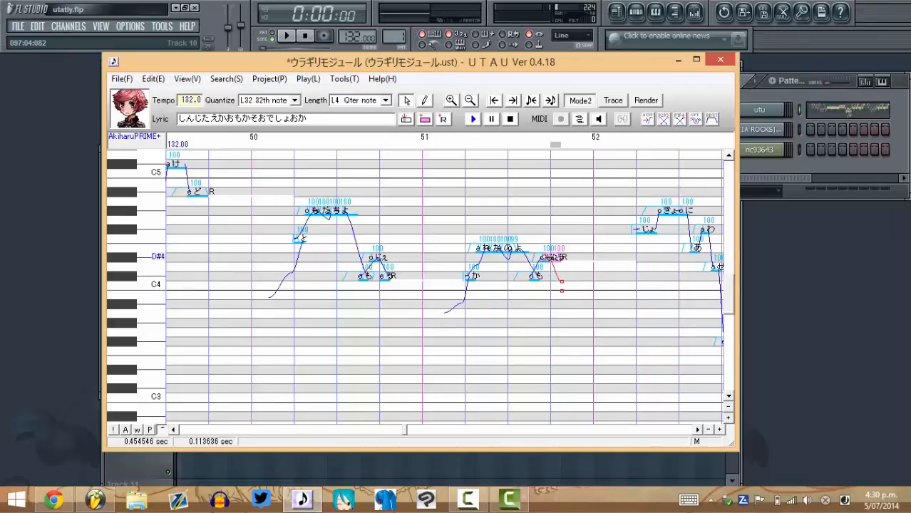
Render and play back the two phrases in bars 50 and 51
{"action": "left_click_drag", "start_coordinate": [561, 281], "coordinate": [303, 285]}
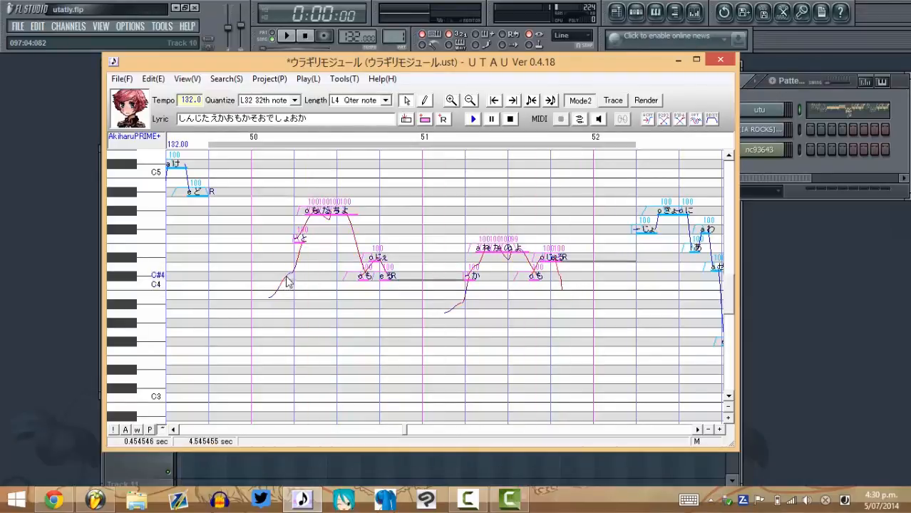
{"action": "left_click", "coordinate": [472, 120]}
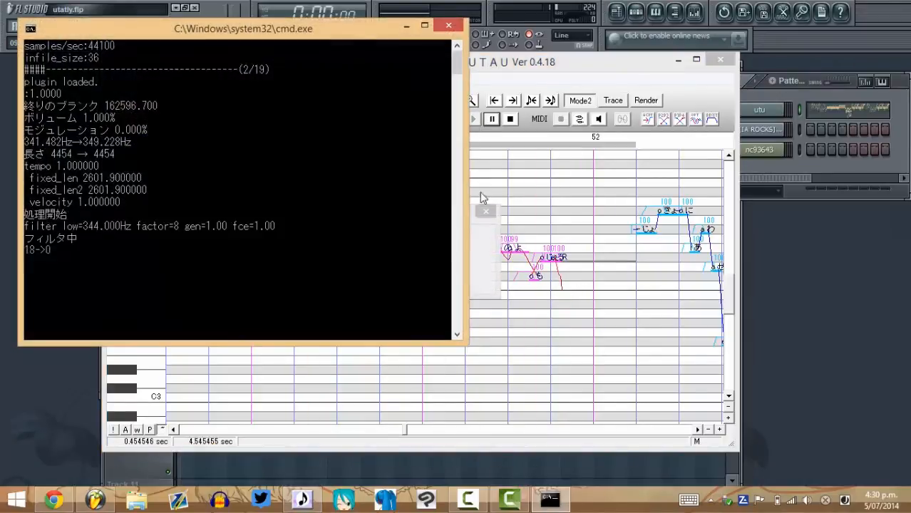
{"action": "left_click", "coordinate": [494, 241]}
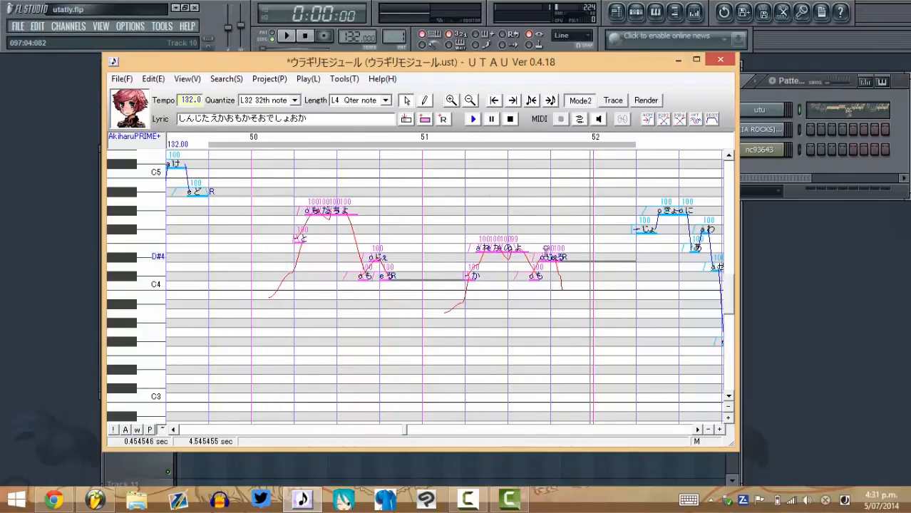
Lower the closing る note of the bar 51 phrase to G#3 and adjust the control points at its falling tail
{"action": "left_click", "coordinate": [553, 261]}
{"action": "left_click_drag", "start_coordinate": [557, 262], "coordinate": [555, 323]}
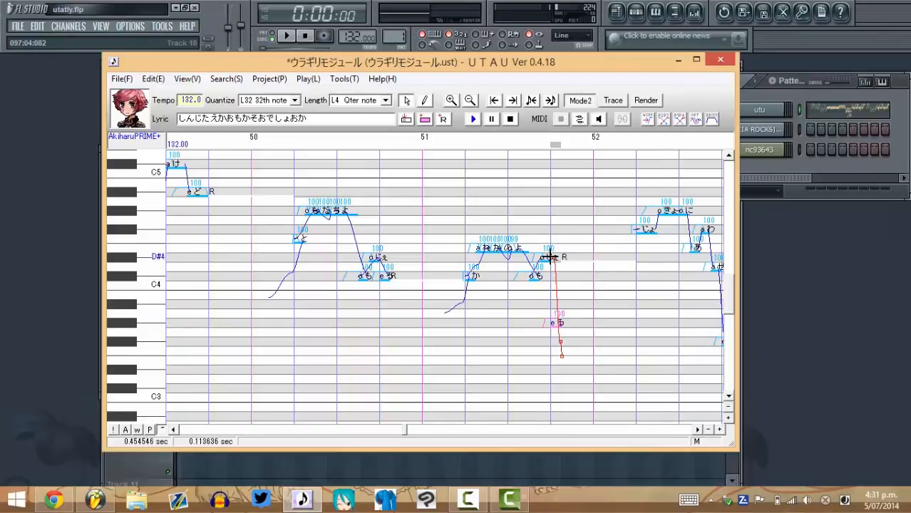
{"action": "left_click", "coordinate": [563, 350]}
{"action": "left_click", "coordinate": [561, 350]}
{"action": "left_click_drag", "start_coordinate": [562, 341], "coordinate": [564, 341]}
{"action": "left_click", "coordinate": [542, 258]}
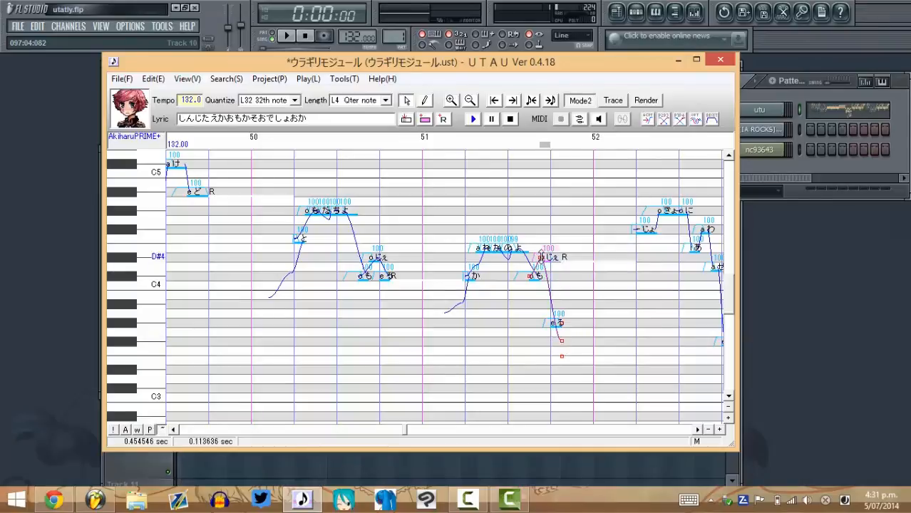
{"action": "left_click", "coordinate": [555, 324]}
Add two control points to the pitch curve of the る note in bar 50, bend its tail down to about A3, and play it back
{"action": "left_click", "coordinate": [387, 276]}
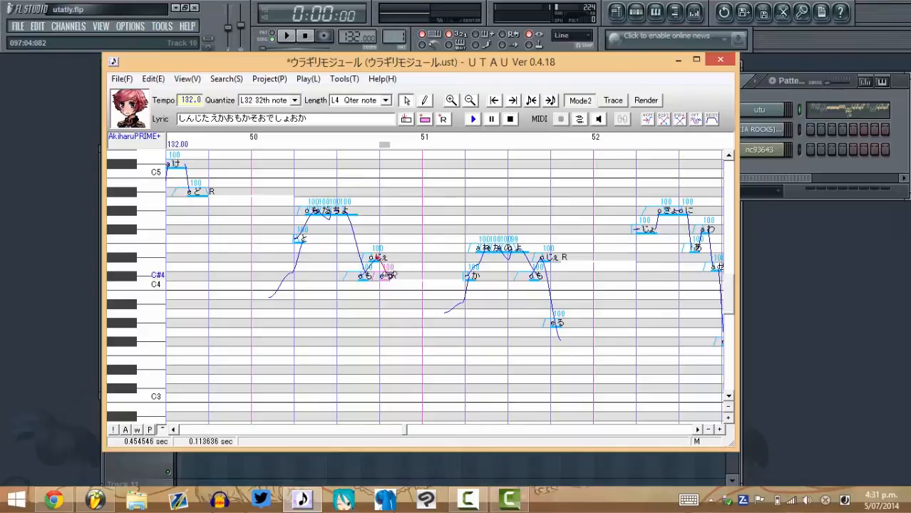
{"action": "right_click", "coordinate": [389, 276]}
{"action": "left_click", "coordinate": [428, 348]}
{"action": "right_click", "coordinate": [393, 279]}
{"action": "left_click", "coordinate": [448, 348]}
{"action": "left_click_drag", "start_coordinate": [400, 299], "coordinate": [388, 263]}
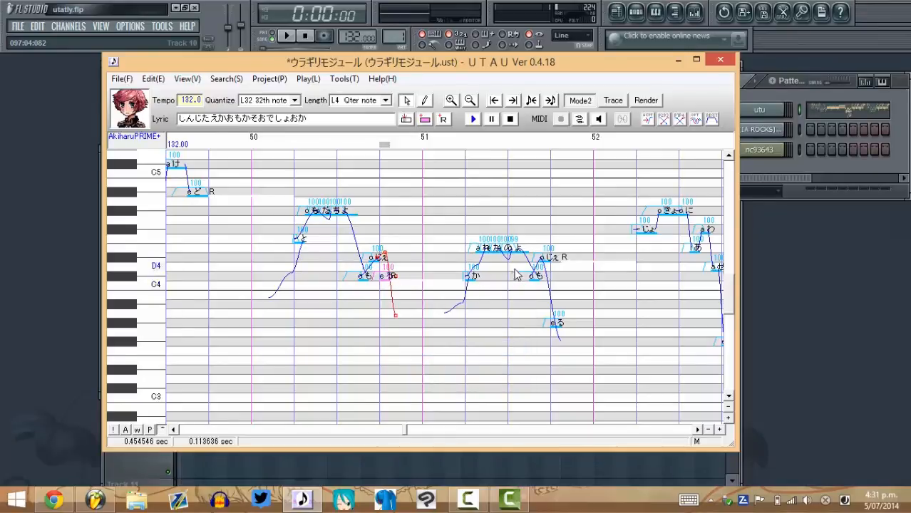
{"action": "left_click_drag", "start_coordinate": [424, 304], "coordinate": [346, 293]}
{"action": "left_click", "coordinate": [473, 119]}
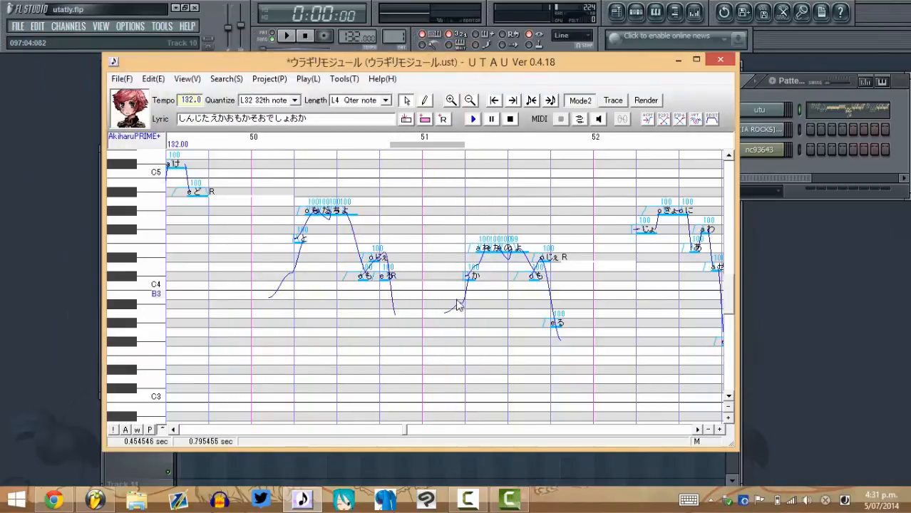
Lower the closing る note of the bar 50 phrase to A#3 and play back the end of that phrase
{"action": "left_click", "coordinate": [387, 280]}
{"action": "left_click_drag", "start_coordinate": [386, 283], "coordinate": [389, 305]}
{"action": "left_click_drag", "start_coordinate": [398, 341], "coordinate": [329, 285]}
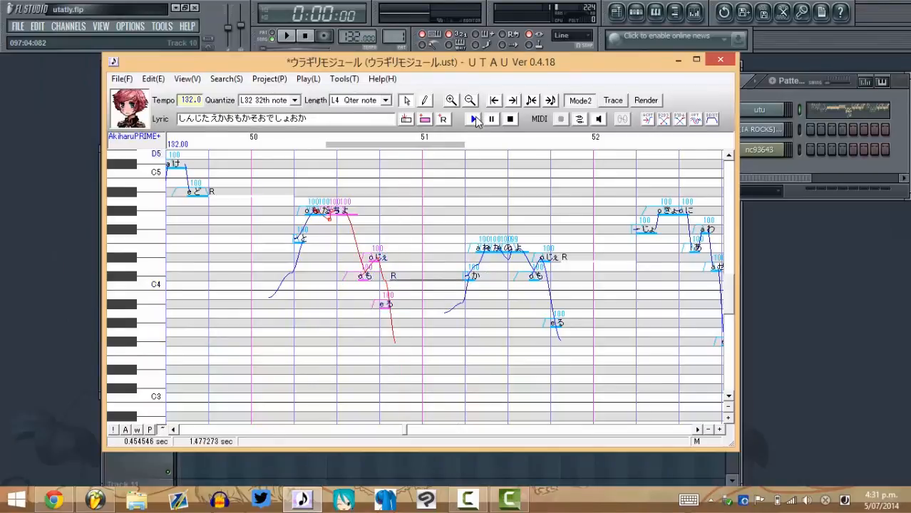
{"action": "left_click", "coordinate": [475, 119]}
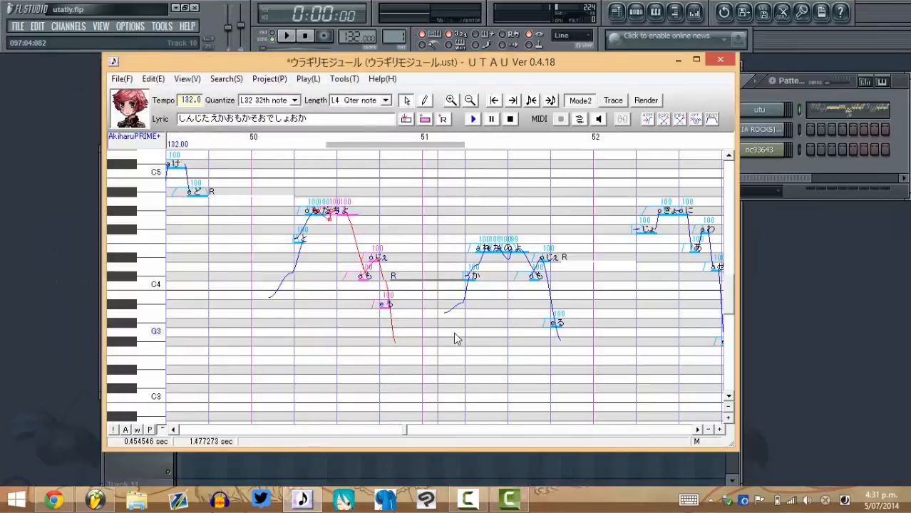
Play back the bar 51 phrase from か to る
{"action": "left_click_drag", "start_coordinate": [456, 340], "coordinate": [562, 336]}
{"action": "left_click", "coordinate": [474, 119]}
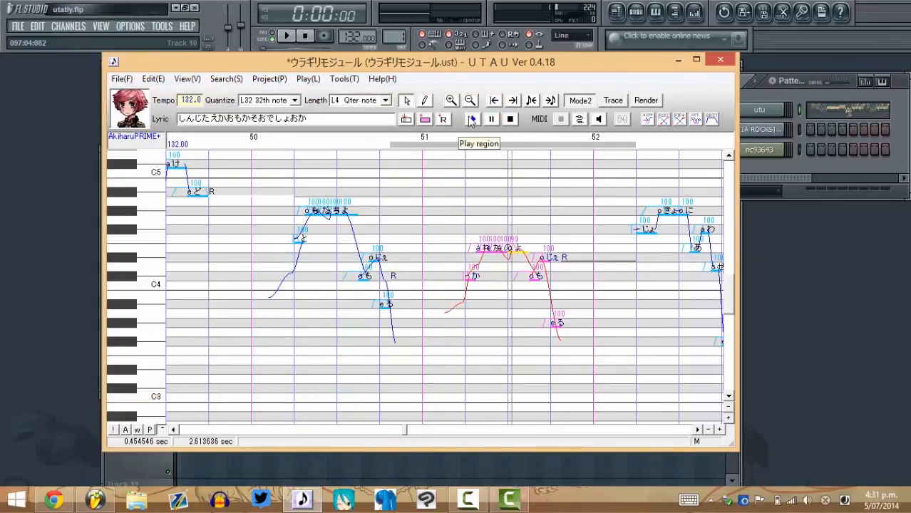
{"action": "left_click", "coordinate": [482, 294]}
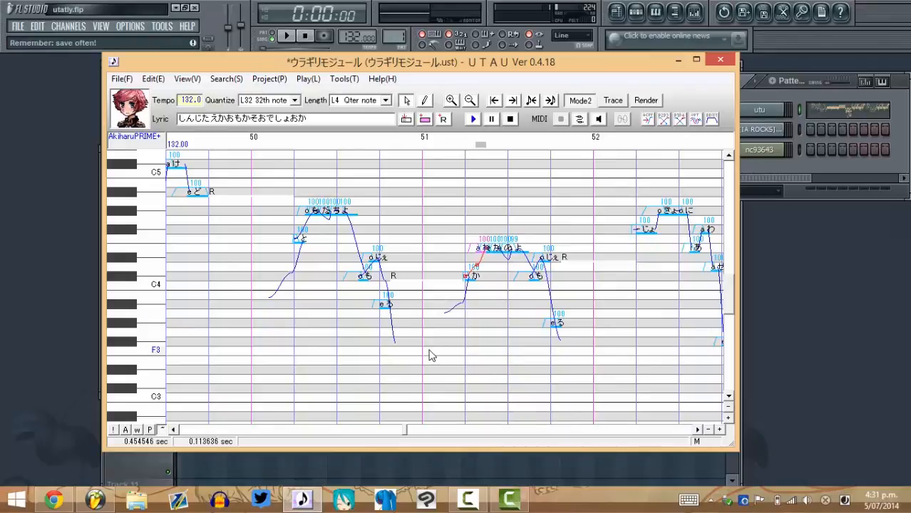
{"action": "left_click_drag", "start_coordinate": [407, 432], "coordinate": [379, 432]}
{"action": "scroll", "coordinate": [449, 349], "scroll_direction": "up", "scroll_amount": 2}
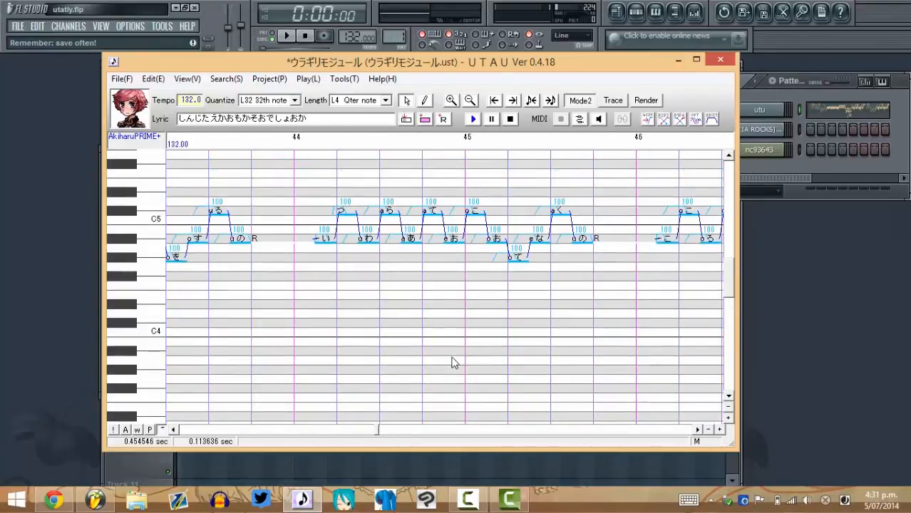
{"action": "scroll", "coordinate": [454, 363], "scroll_direction": "up", "scroll_amount": 1}
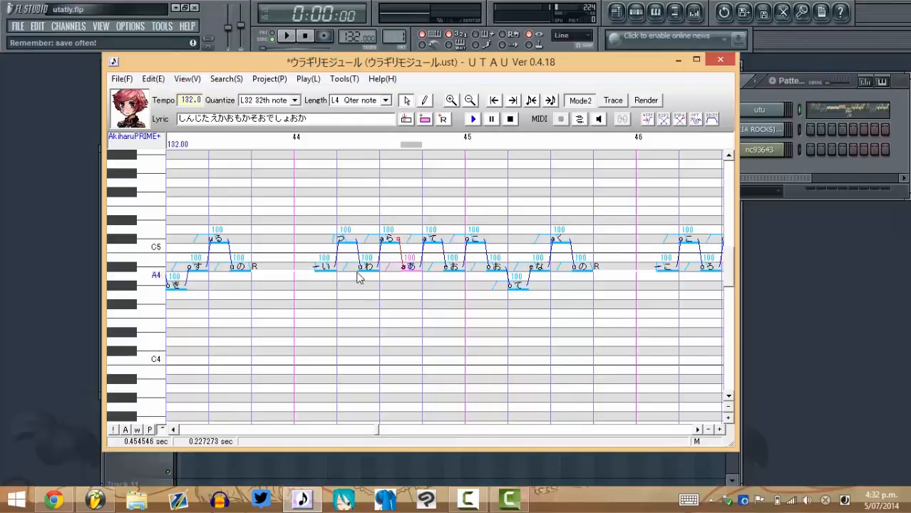
{"action": "left_click", "coordinate": [356, 318]}
{"action": "key", "text": "ctrl+a"}
{"action": "right_click", "coordinate": [352, 241]}
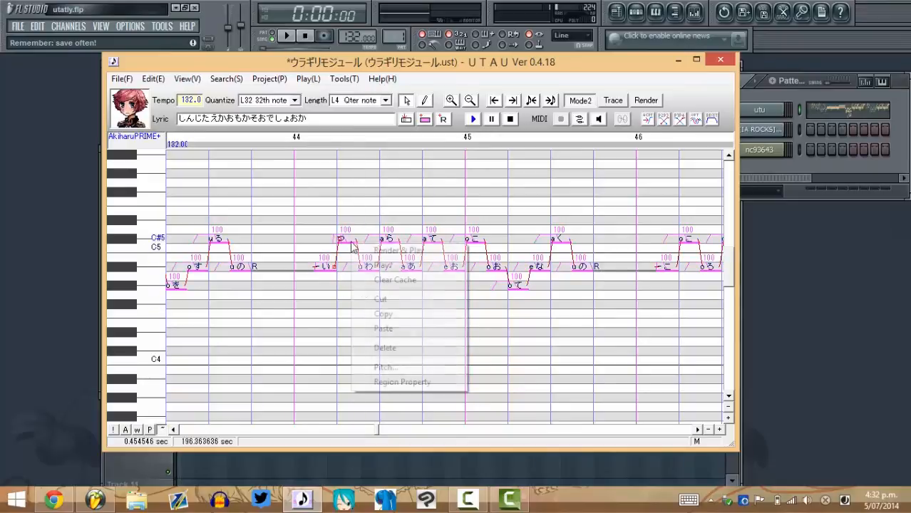
Apply vibrato with 100% length, 140 ms cycle and 25 cent depth to all notes of the phrase in bars 44 and 45
{"action": "left_click_drag", "start_coordinate": [323, 323], "coordinate": [586, 267]}
{"action": "right_click", "coordinate": [582, 266]}
{"action": "left_click", "coordinate": [610, 408]}
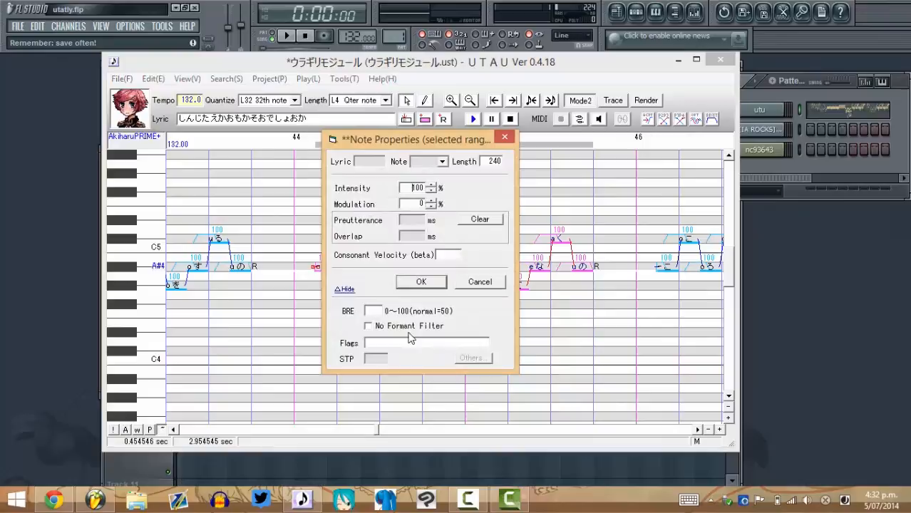
{"action": "left_click", "coordinate": [482, 281]}
{"action": "right_click", "coordinate": [582, 266]}
{"action": "left_click", "coordinate": [610, 388]}
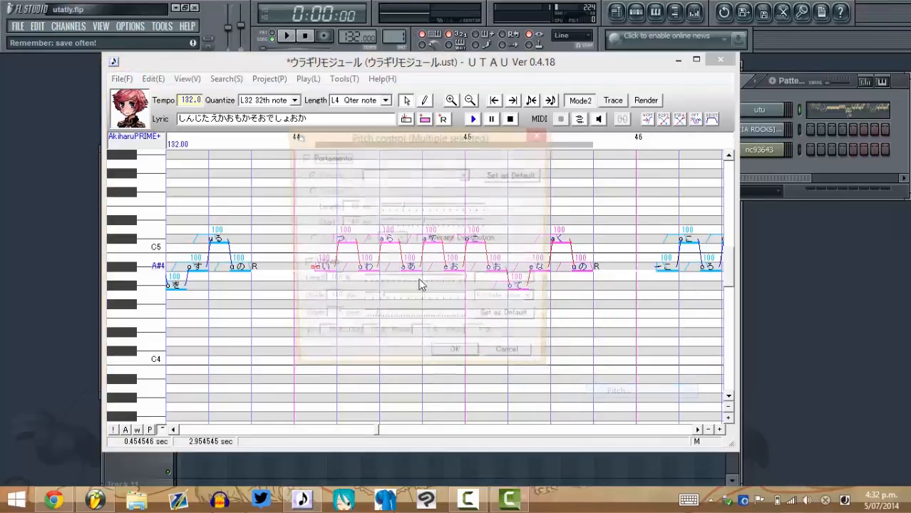
{"action": "left_click", "coordinate": [306, 266]}
{"action": "left_click", "coordinate": [305, 266]}
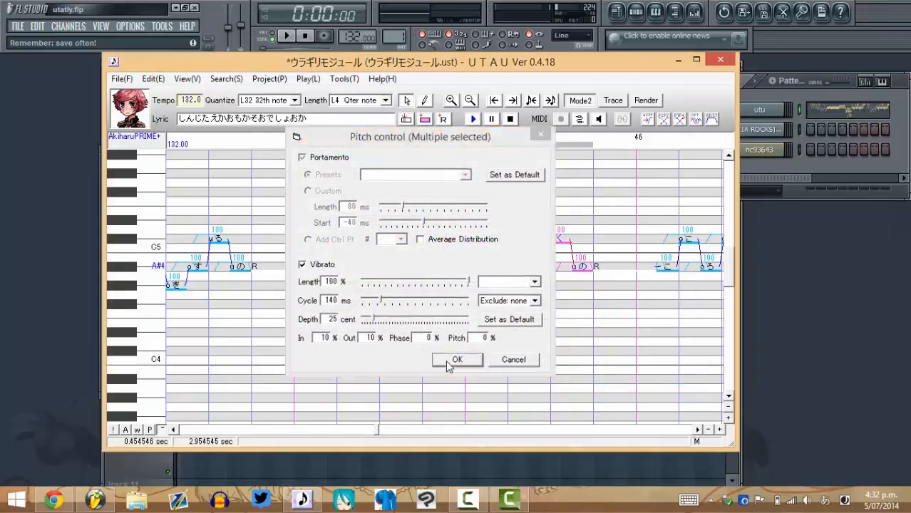
{"action": "left_click", "coordinate": [452, 361]}
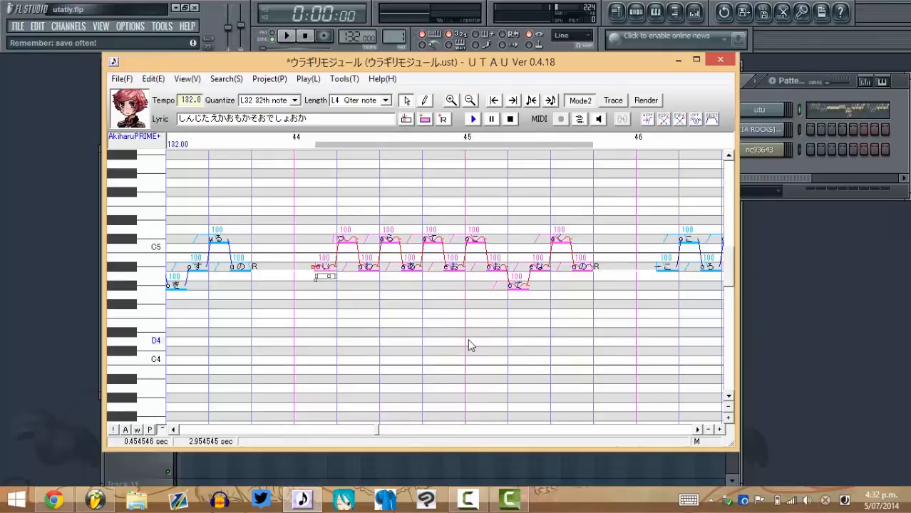
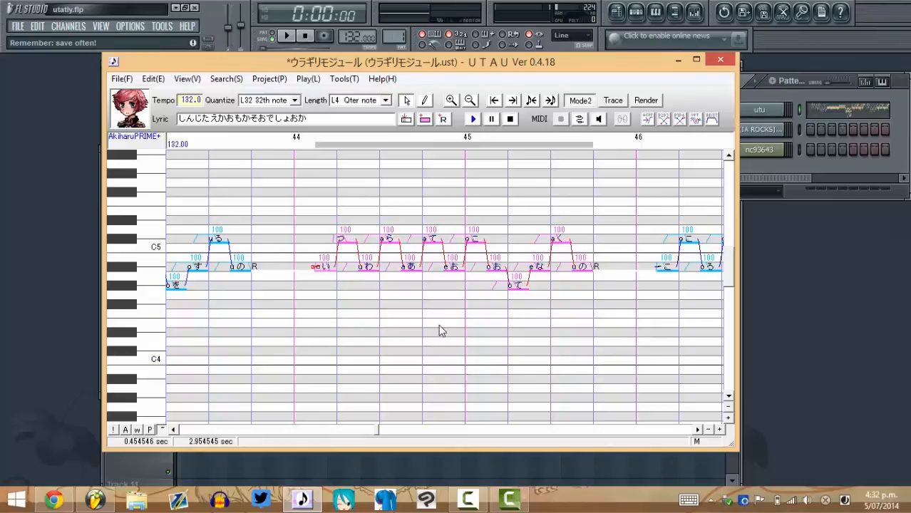
Add a control point to the pitch curve of the く note in bar 45
{"action": "left_click", "coordinate": [558, 240]}
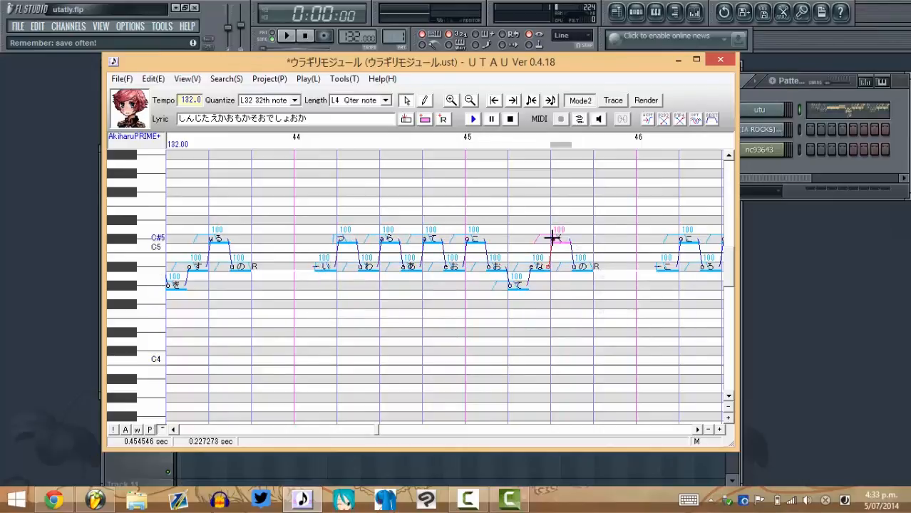
{"action": "right_click", "coordinate": [554, 237]}
{"action": "left_click", "coordinate": [610, 314]}
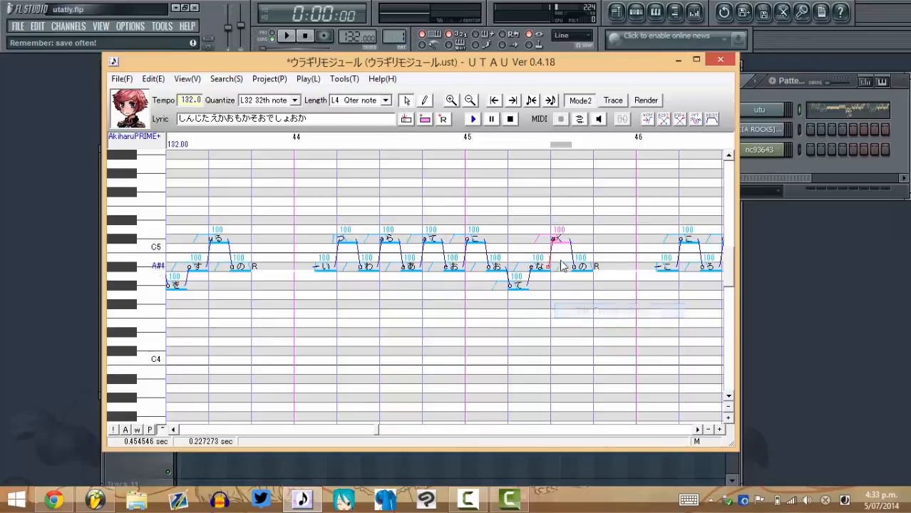
Add a control point to the pitch curve of the お note ending bar 44 and pull it up into a sharp spike at about B5
{"action": "left_click", "coordinate": [497, 264]}
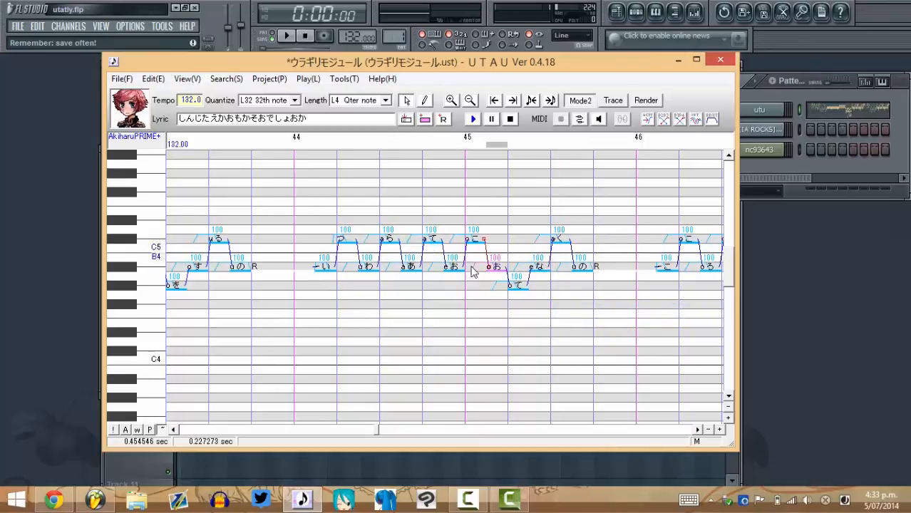
{"action": "left_click", "coordinate": [453, 266]}
{"action": "right_click", "coordinate": [447, 268]}
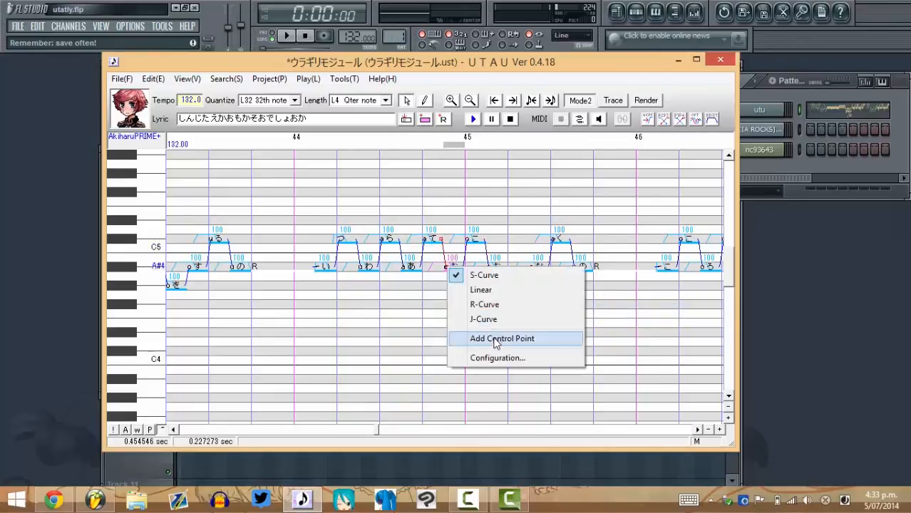
{"action": "left_click", "coordinate": [497, 340]}
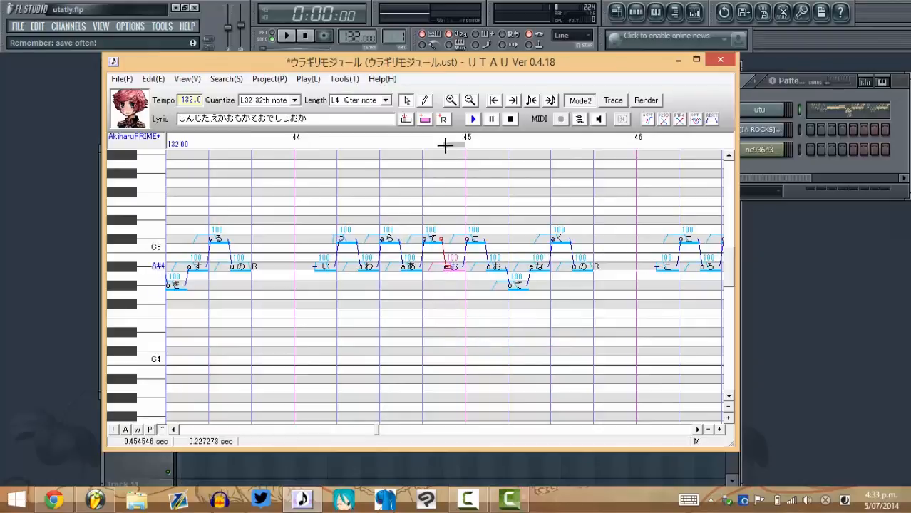
{"action": "left_click_drag", "start_coordinate": [445, 145], "coordinate": [445, 147]}
Add a control point to the pitch curve of the お note in bar 45 and pull it down into a sharp dip at about D4
{"action": "left_click", "coordinate": [492, 268]}
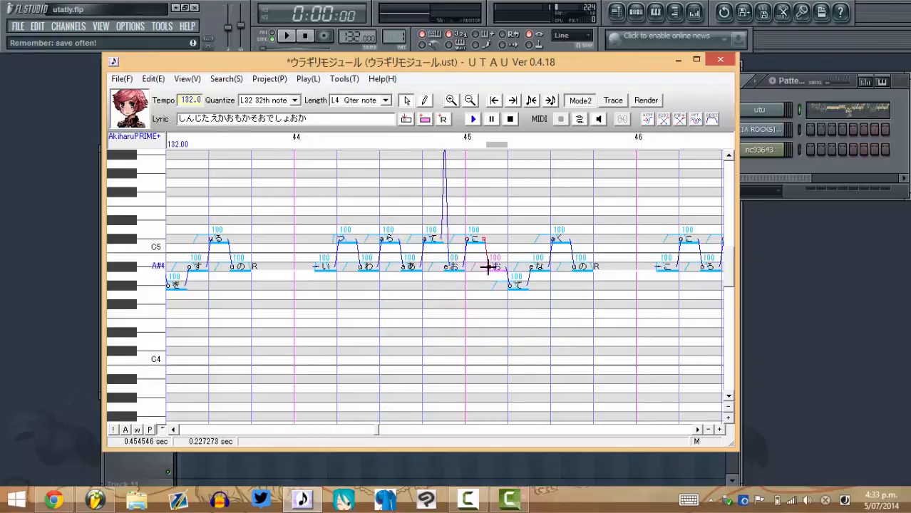
{"action": "right_click", "coordinate": [488, 268]}
{"action": "left_click", "coordinate": [499, 340]}
{"action": "left_click", "coordinate": [489, 345]}
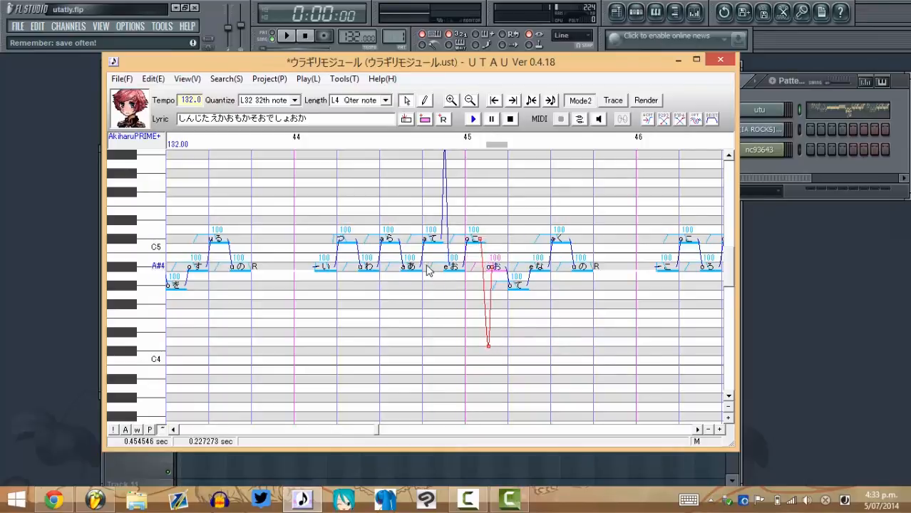
Render and play back the notes from て in bar 44 to て in bar 45 to hear the exaggerated spike and dip
{"action": "left_click_drag", "start_coordinate": [426, 266], "coordinate": [522, 268]}
{"action": "left_click", "coordinate": [473, 120]}
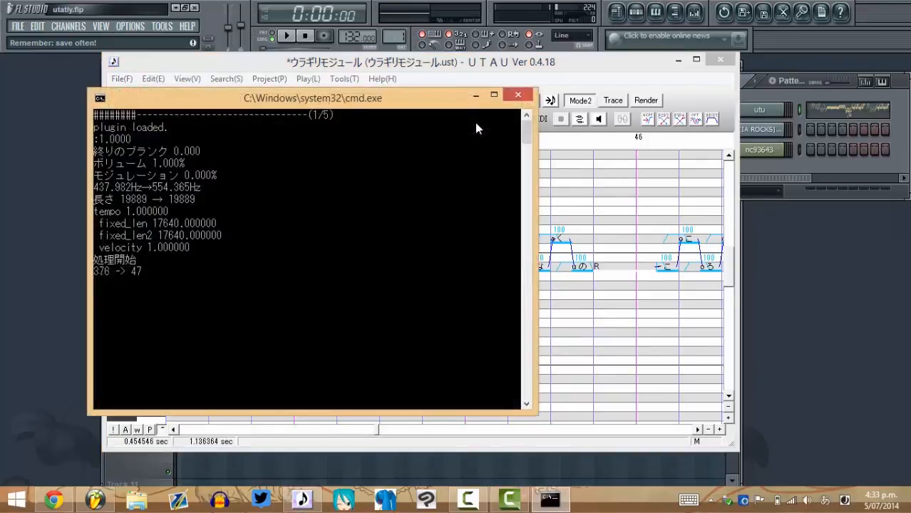
{"action": "left_click", "coordinate": [596, 321]}
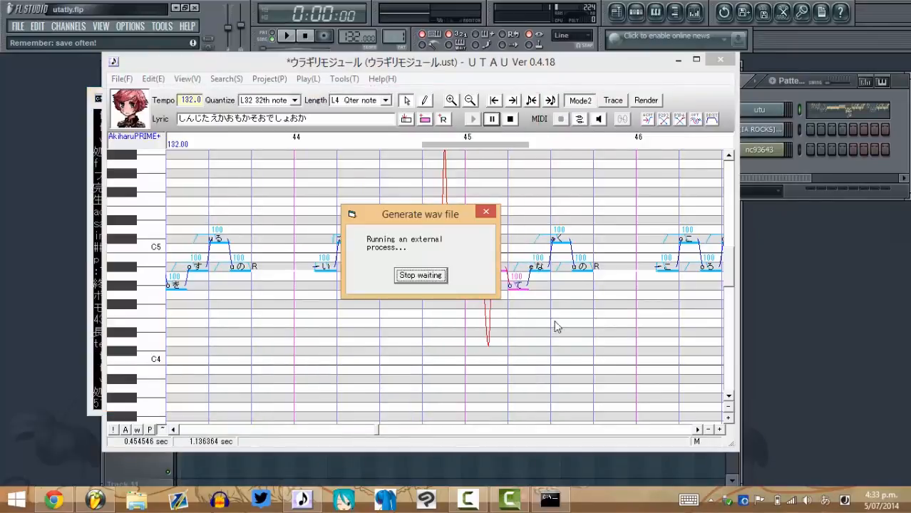
{"action": "left_click", "coordinate": [421, 275]}
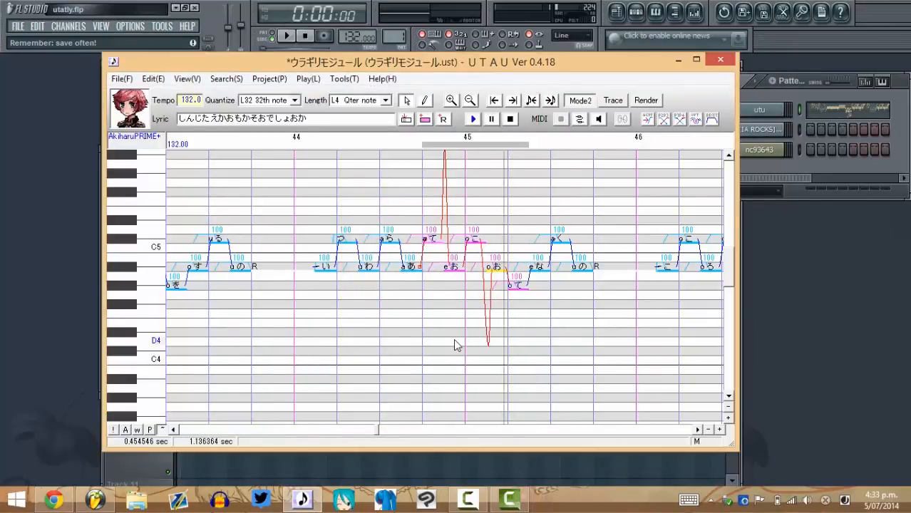
{"action": "left_click", "coordinate": [502, 329]}
{"action": "scroll", "coordinate": [499, 339], "scroll_direction": "up", "scroll_amount": 2}
{"action": "left_click", "coordinate": [516, 340]}
{"action": "left_click", "coordinate": [450, 303]}
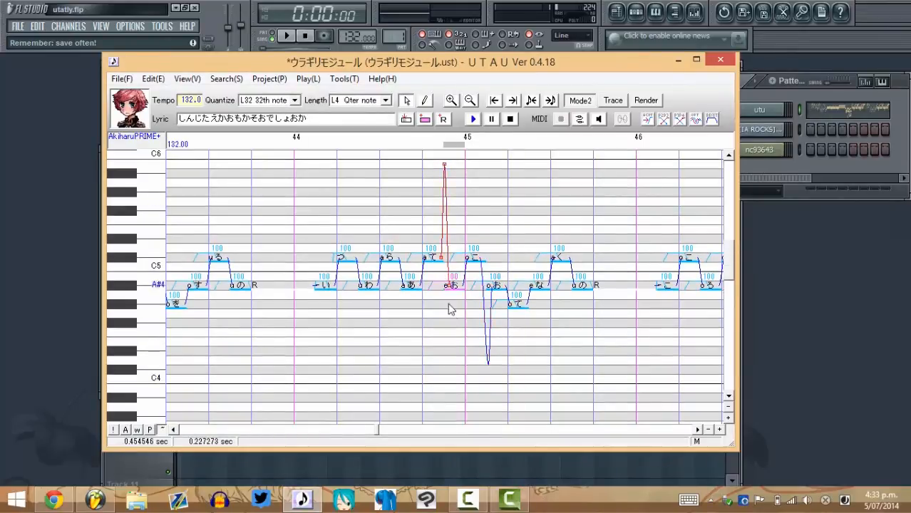
{"action": "left_click", "coordinate": [517, 339]}
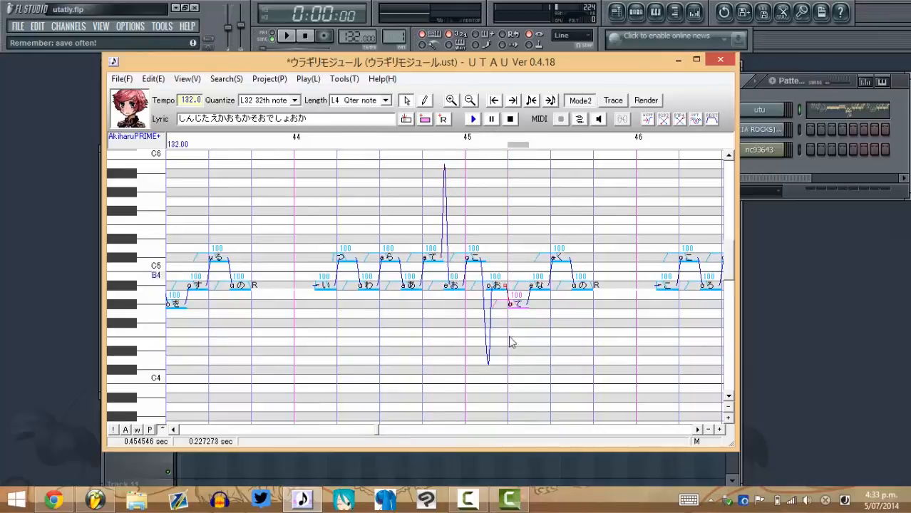
Undo the exaggerated pitch dip in bar 45 and the pitch spike at the end of bar 44
{"action": "key", "text": "ctrl+z"}
{"action": "key", "text": "ctrl+z"}
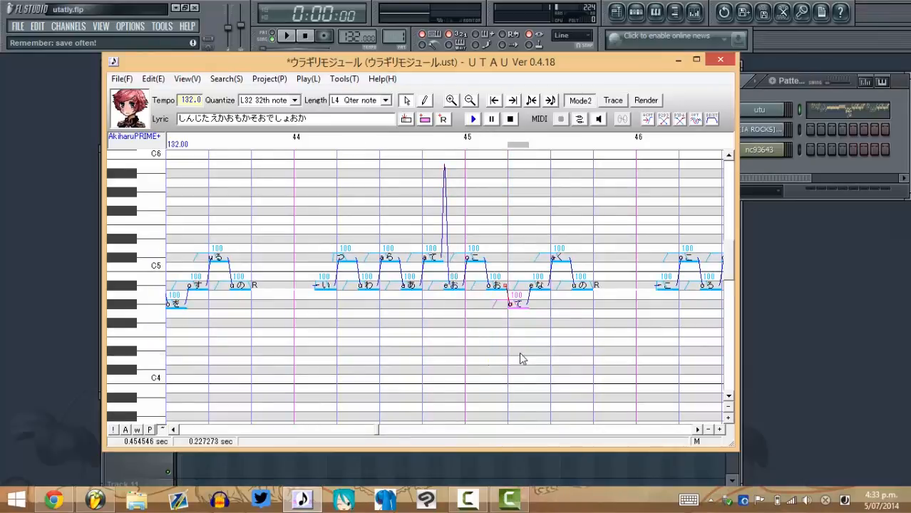
{"action": "key", "text": "ctrl+z"}
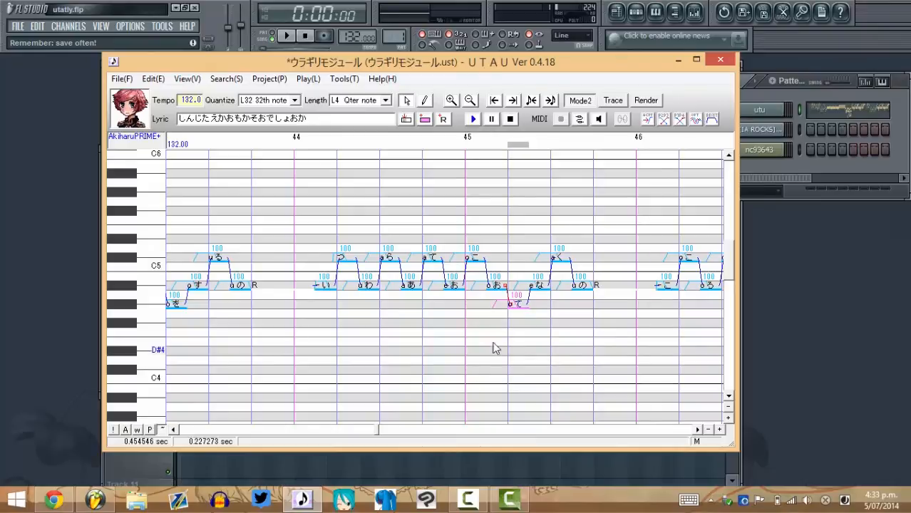
Move the start of the わ note's pitch curve in bar 44 earlier, towards the middle of the つ note
{"action": "left_click", "coordinate": [366, 286]}
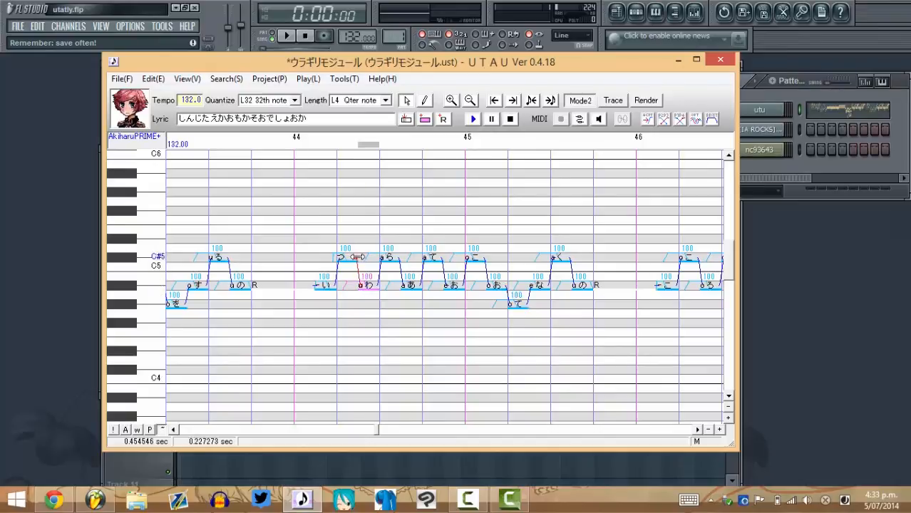
{"action": "left_click_drag", "start_coordinate": [356, 258], "coordinate": [347, 257]}
{"action": "right_click", "coordinate": [350, 255]}
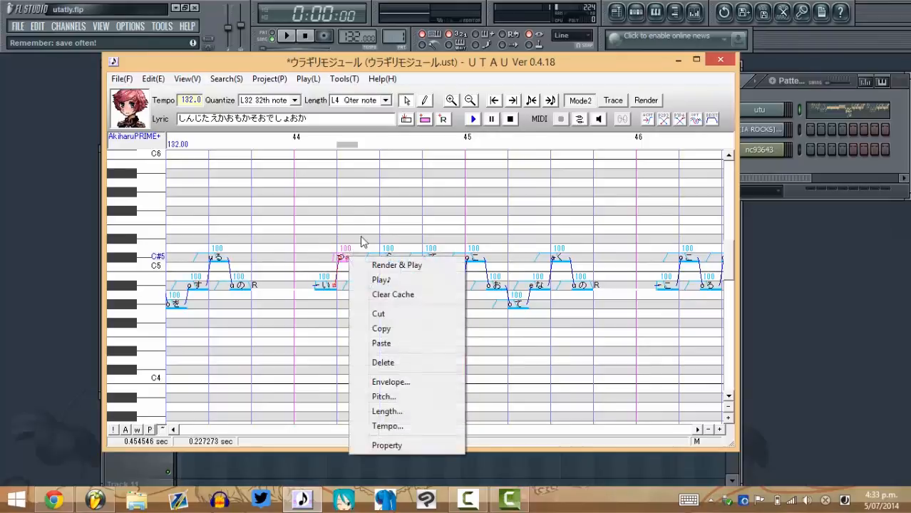
{"action": "left_click", "coordinate": [362, 239]}
Add a control point to the わ note's pitch curve in bar 44 and pull it down to about A#4
{"action": "right_click", "coordinate": [360, 253]}
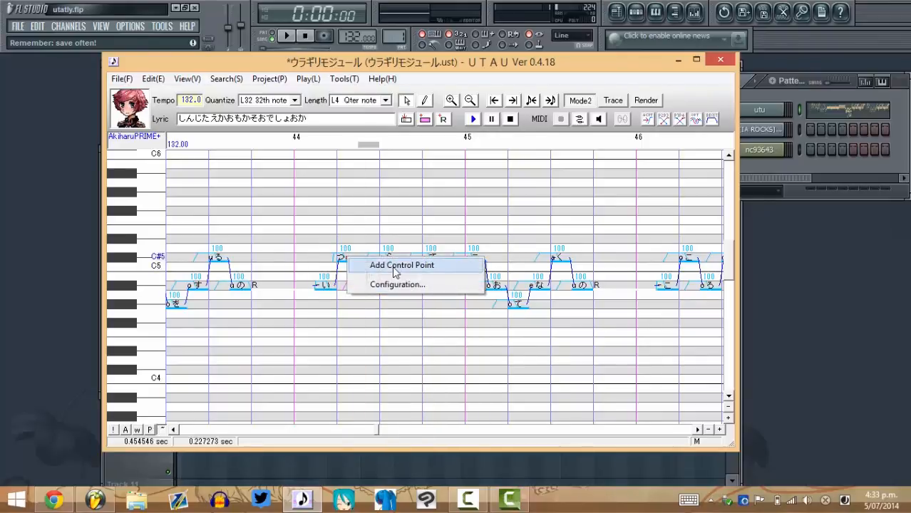
{"action": "left_click", "coordinate": [390, 262]}
{"action": "left_click", "coordinate": [355, 274]}
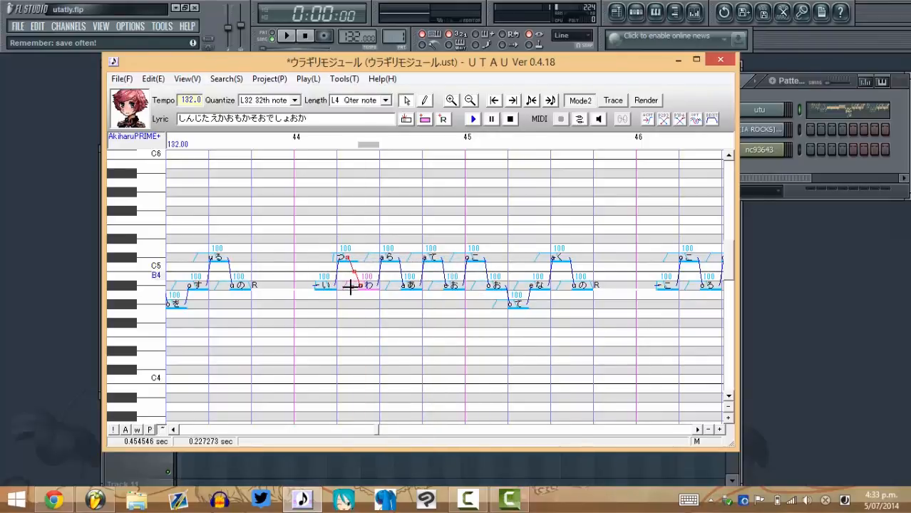
{"action": "left_click_drag", "start_coordinate": [351, 286], "coordinate": [351, 286]}
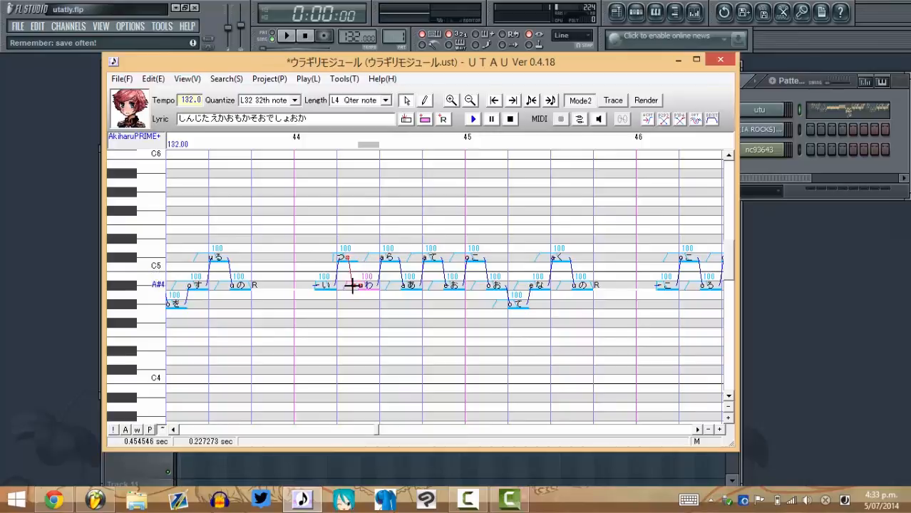
{"action": "left_click", "coordinate": [388, 309]}
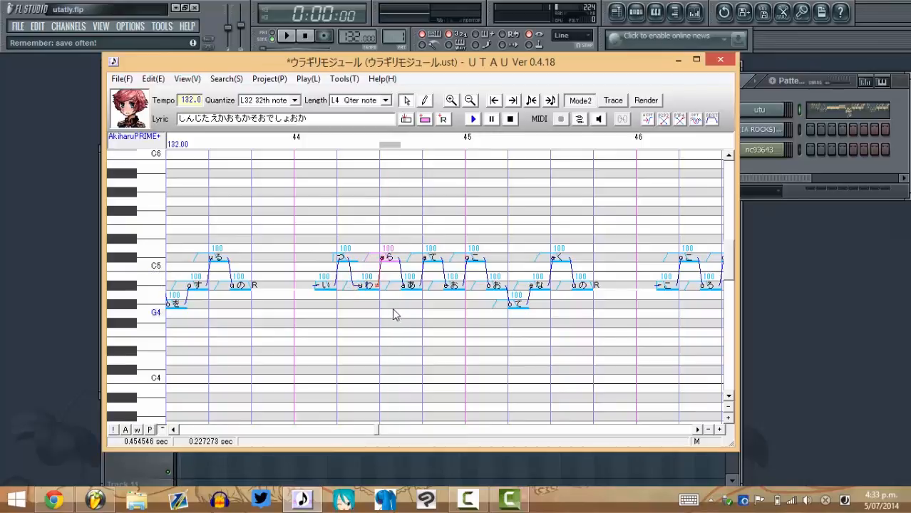
Select the が note at the end of bar 37
{"action": "left_click", "coordinate": [360, 431]}
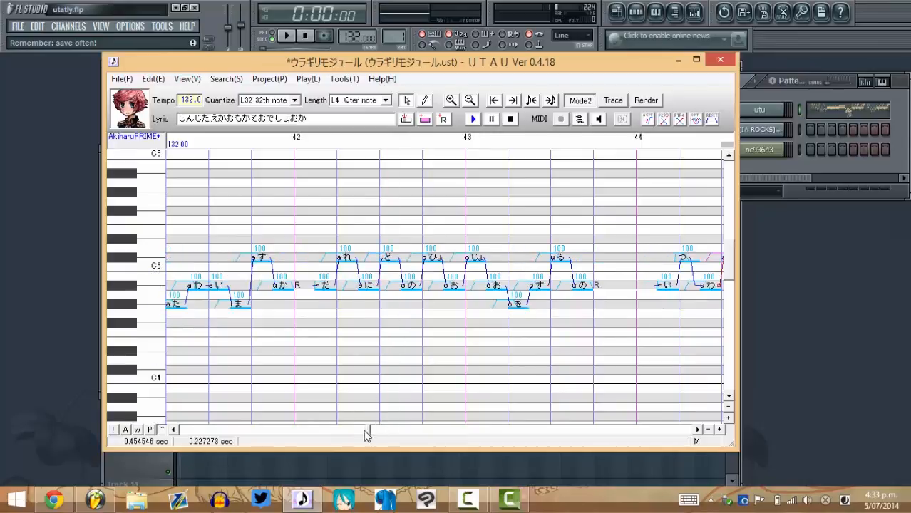
{"action": "left_click_drag", "start_coordinate": [356, 438], "coordinate": [350, 433]}
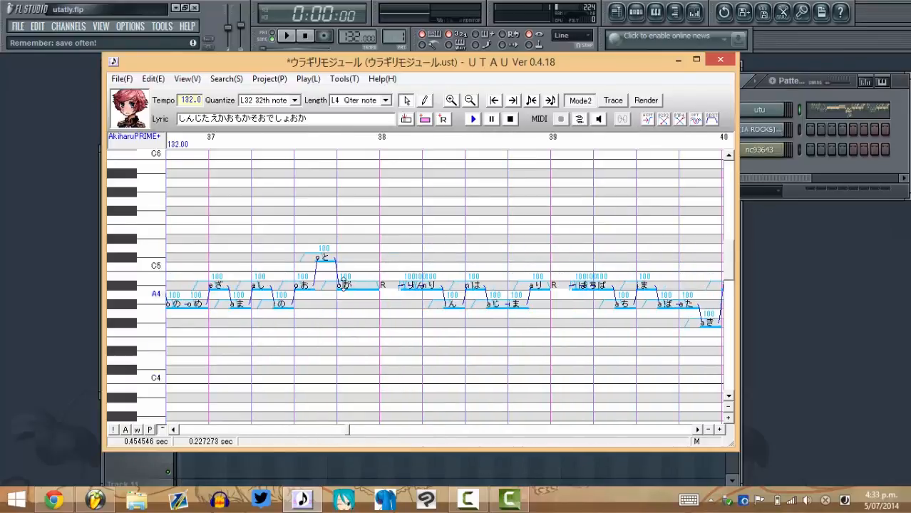
{"action": "left_click", "coordinate": [345, 285]}
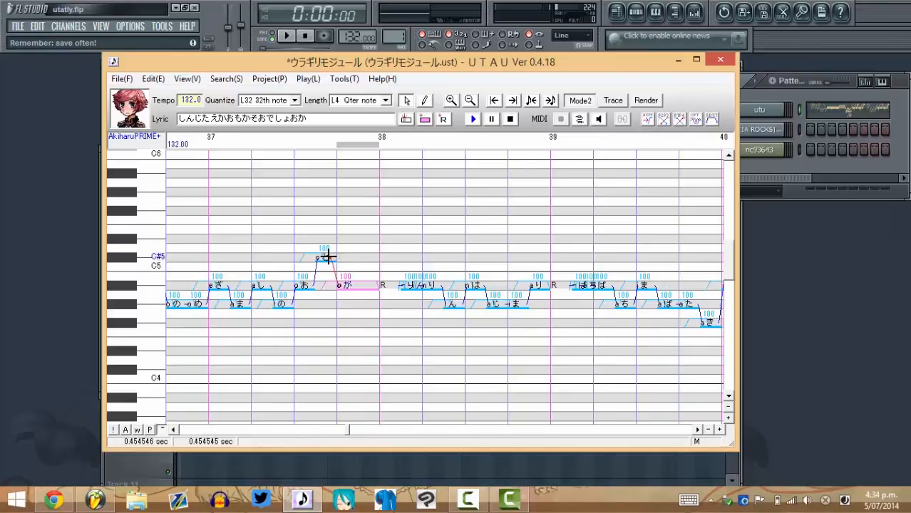
{"action": "right_click", "coordinate": [368, 284]}
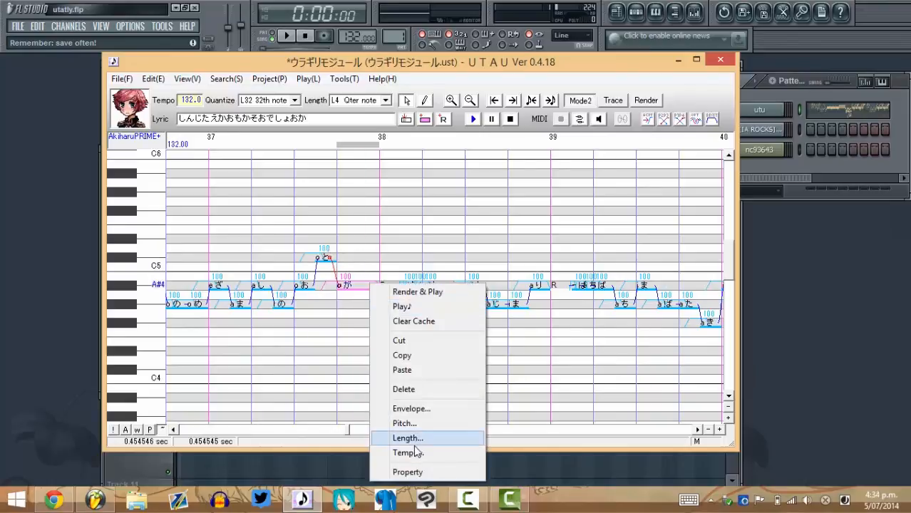
{"action": "right_click", "coordinate": [354, 286]}
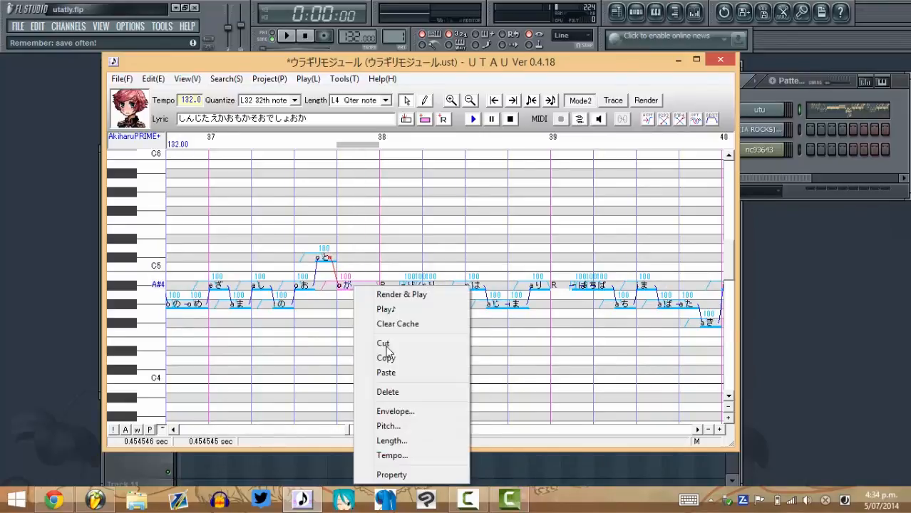
{"action": "left_click", "coordinate": [392, 427]}
{"action": "left_click", "coordinate": [304, 266]}
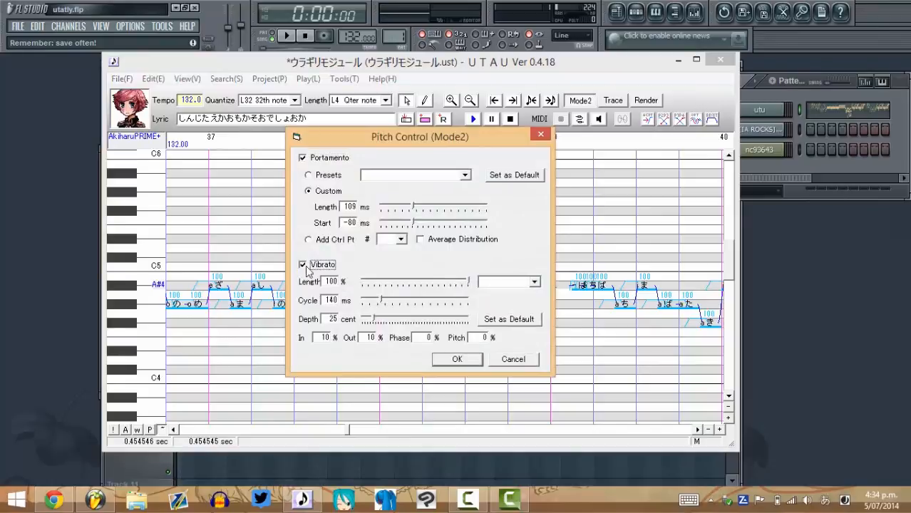
{"action": "left_click", "coordinate": [513, 359]}
Add four control points along the pitch curve of the が note at the end of bar 37
{"action": "right_click", "coordinate": [342, 291]}
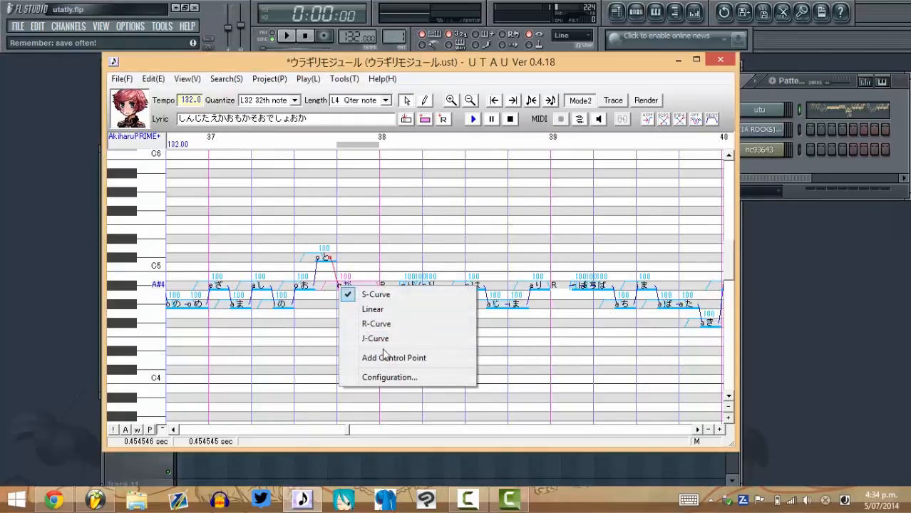
{"action": "left_click", "coordinate": [384, 358]}
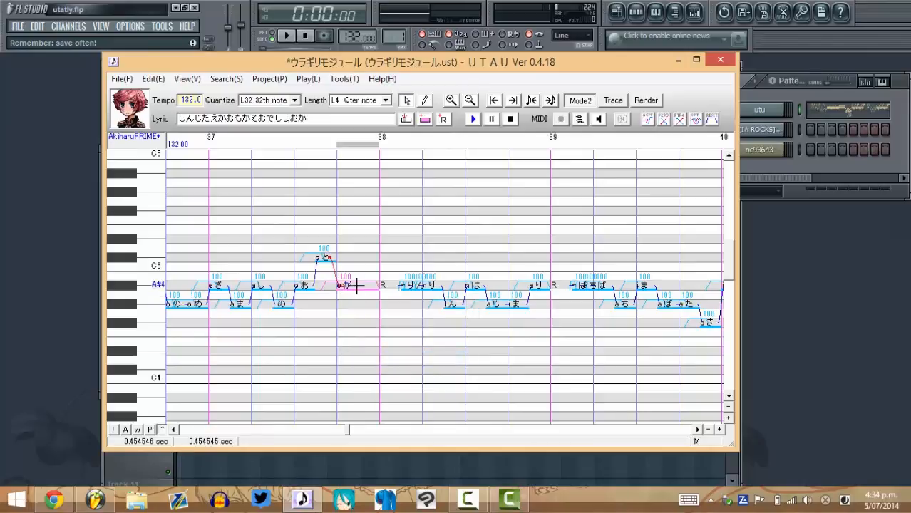
{"action": "right_click", "coordinate": [340, 289]}
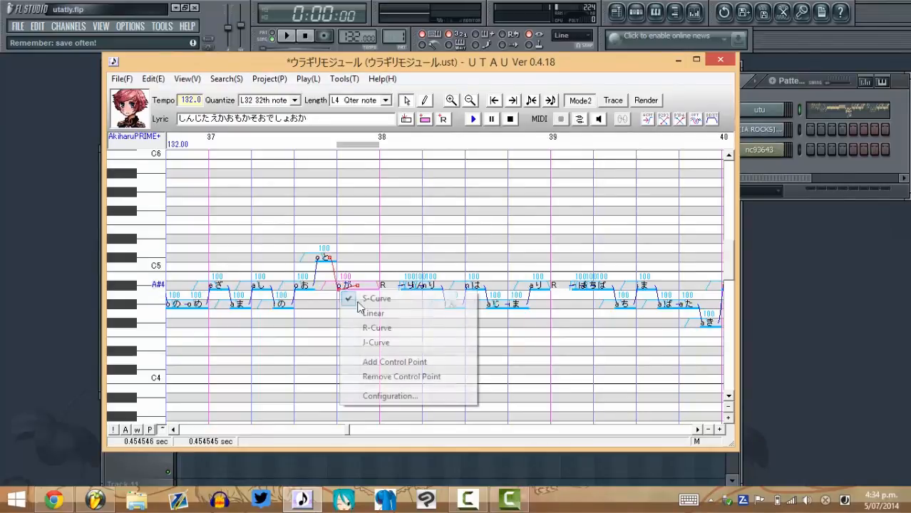
{"action": "left_click", "coordinate": [385, 361]}
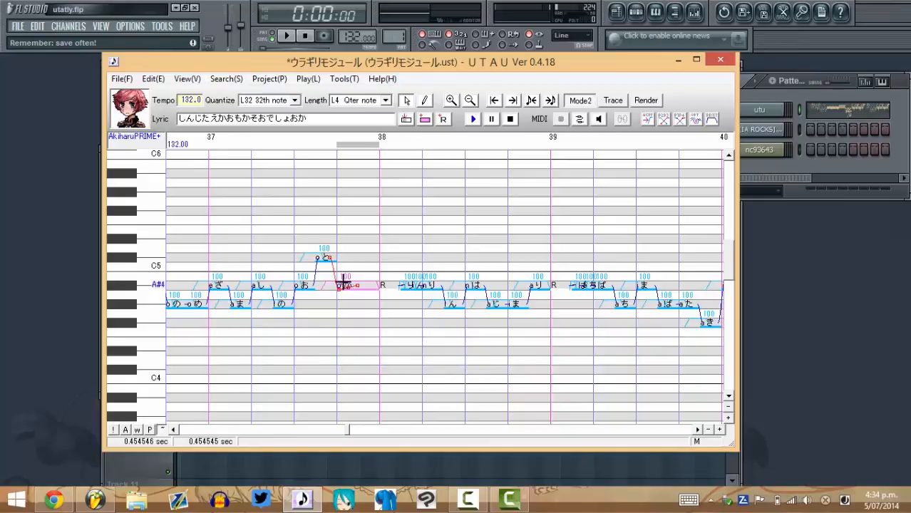
{"action": "right_click", "coordinate": [342, 285]}
{"action": "left_click", "coordinate": [417, 354]}
{"action": "right_click", "coordinate": [349, 287]}
{"action": "left_click", "coordinate": [408, 360]}
{"action": "key", "text": "space"}
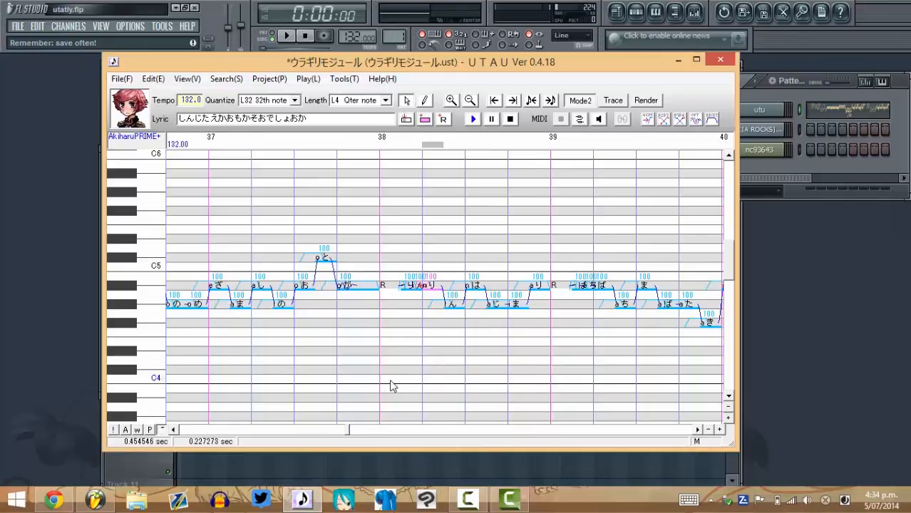
{"action": "left_click", "coordinate": [382, 430]}
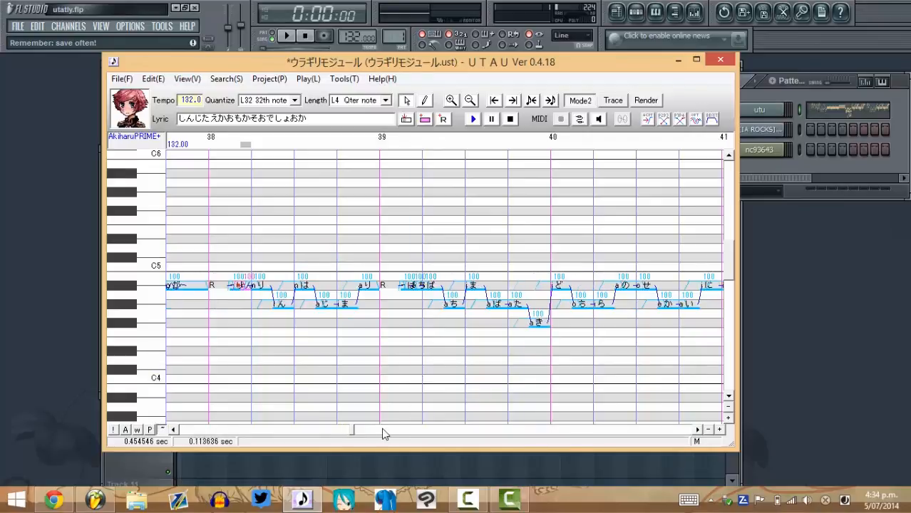
{"action": "left_click", "coordinate": [382, 430]}
{"action": "left_click", "coordinate": [389, 432]}
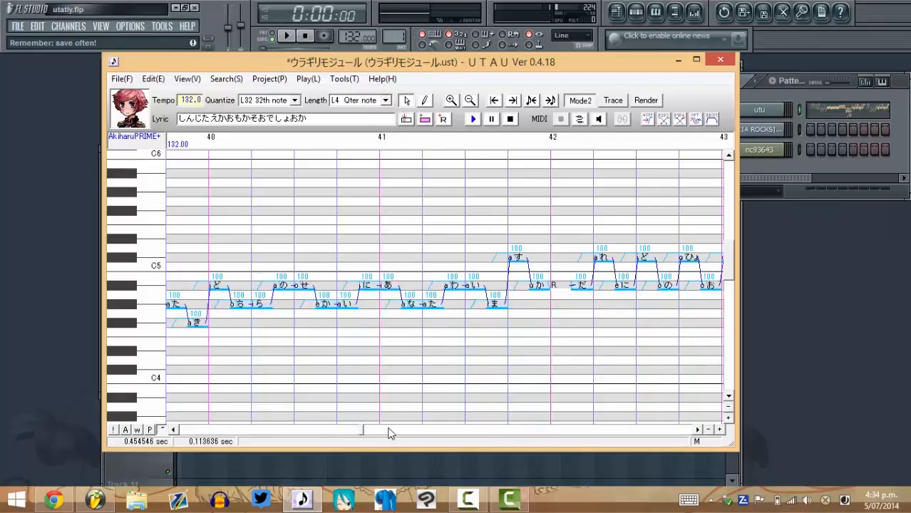